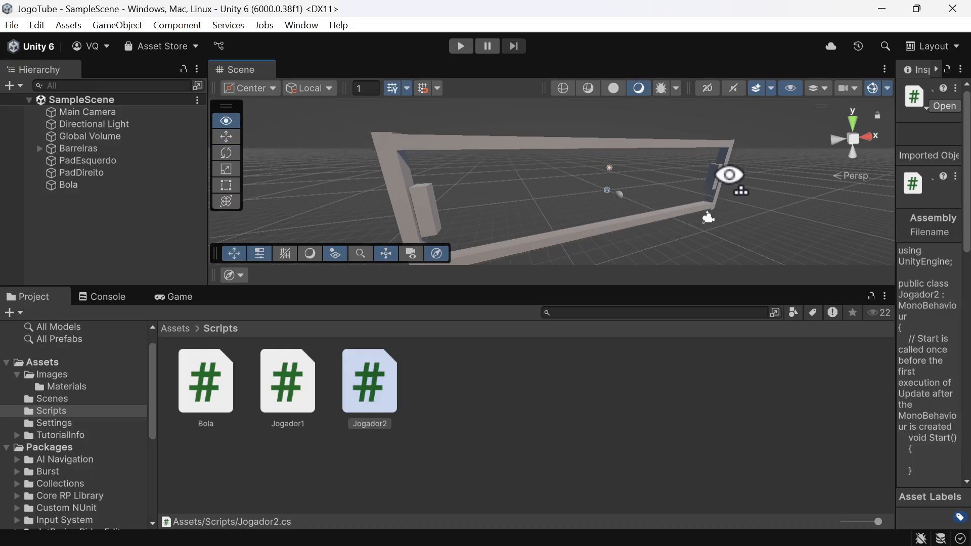
# Step: Run the game in Play mode and show the Game view
pyautogui.press('d')
pyautogui.press('s')
pyautogui.click(453, 43)
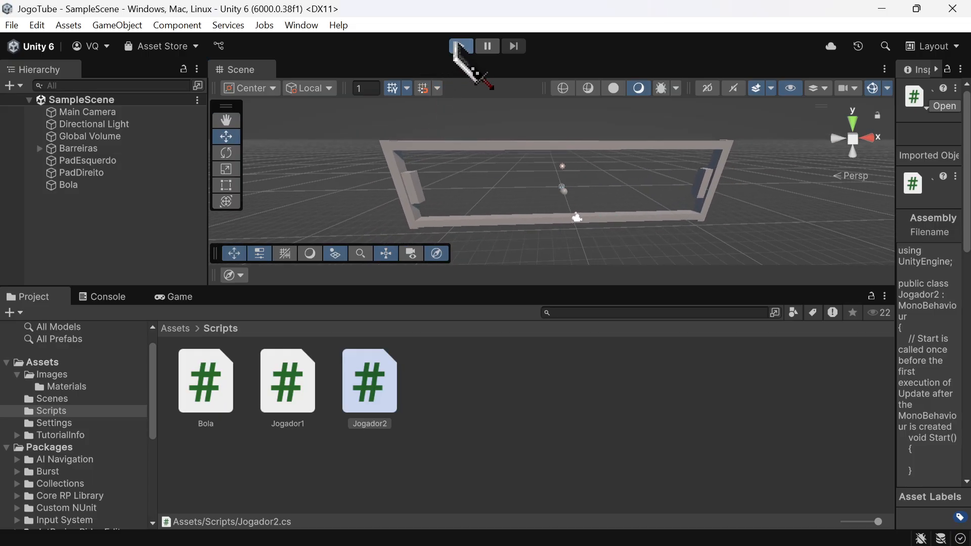
pyautogui.click(179, 298)
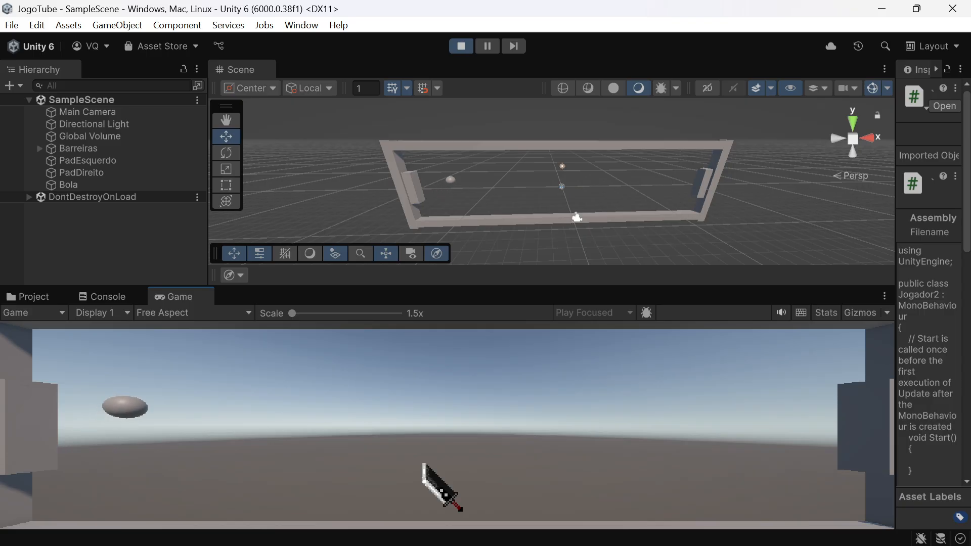
# Step: Test both paddles by moving them up and down while the ball bounces, and stop the game
pyautogui.press('s')
pyautogui.press('w')
pyautogui.press('Down')
pyautogui.press('Up')
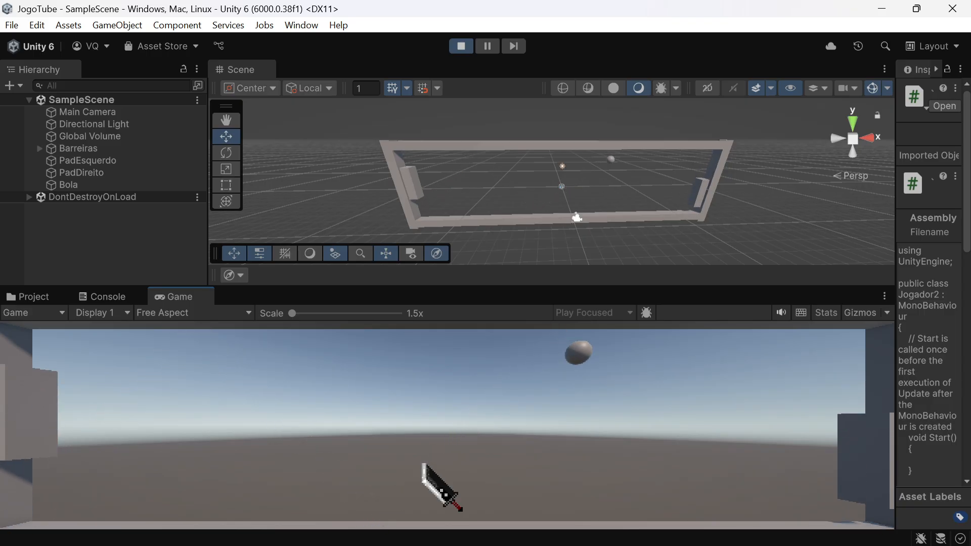
pyautogui.press('Up')
pyautogui.press('Down')
pyautogui.press('Up')
pyautogui.press('w')
pyautogui.press('s')
pyautogui.press('w')
pyautogui.press('w')
pyautogui.press('Up')
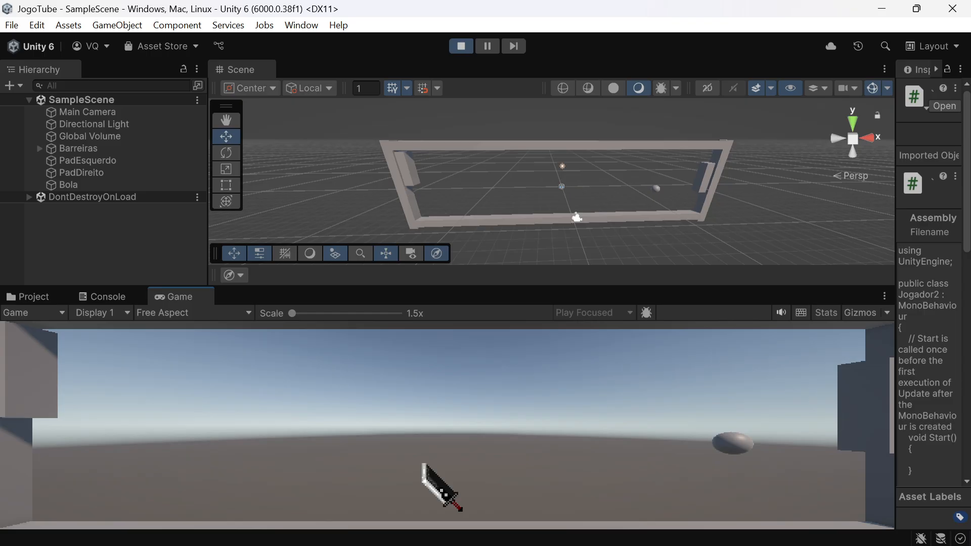
pyautogui.press('Down')
pyautogui.press('Up')
pyautogui.press('Down')
pyautogui.press('s')
pyautogui.press('w')
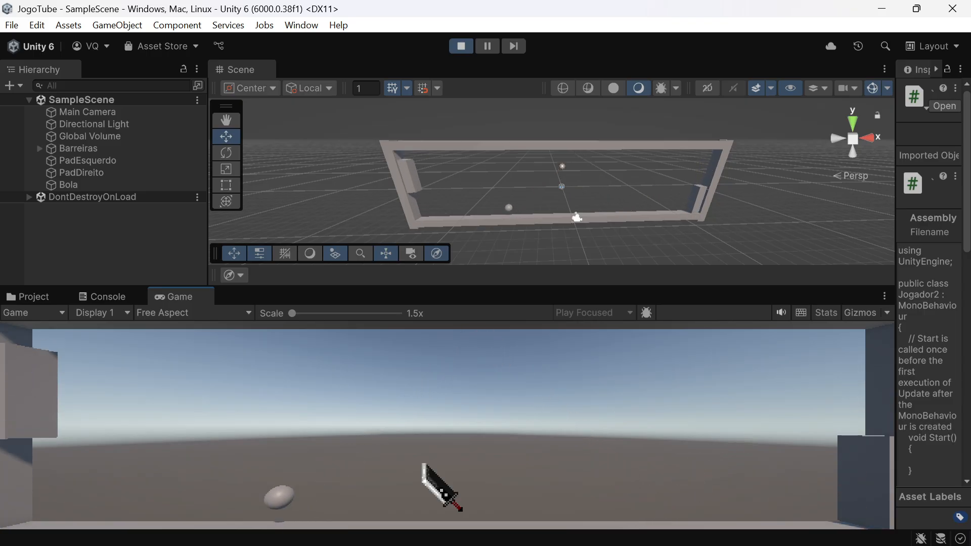
pyautogui.press('s')
pyautogui.press('Up')
pyautogui.press('Down')
pyautogui.press('Up')
pyautogui.press('w')
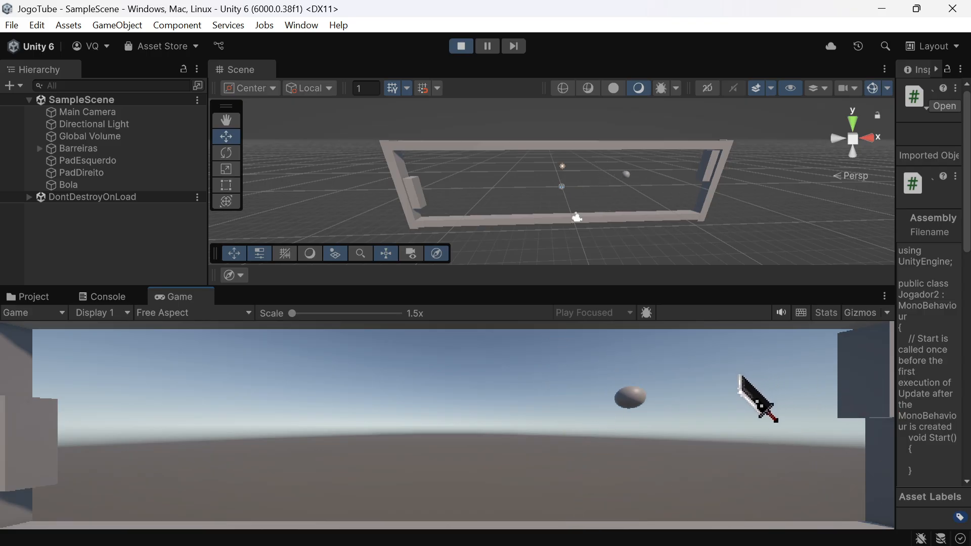
pyautogui.click(461, 47)
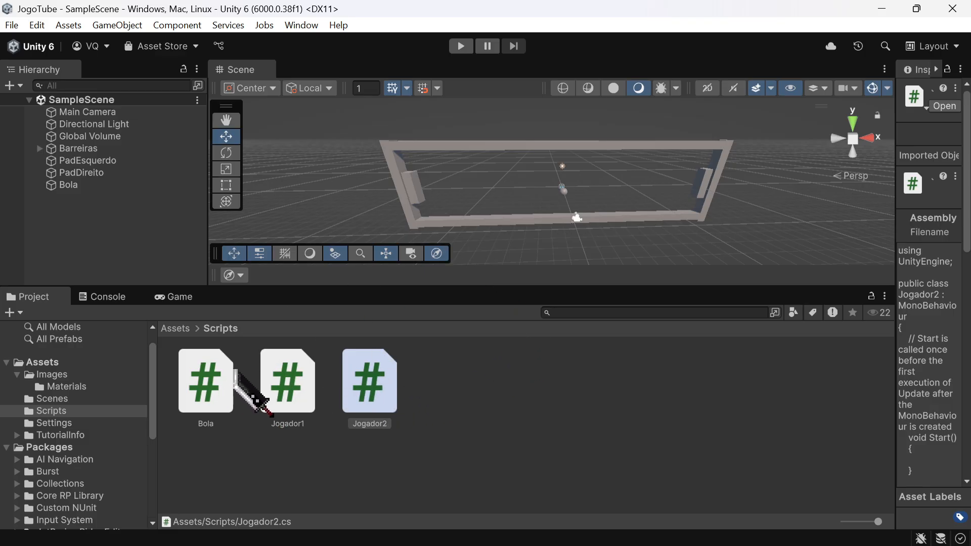
# Step: Open the Bola script in Visual Studio and look over its code
pyautogui.click(217, 384)
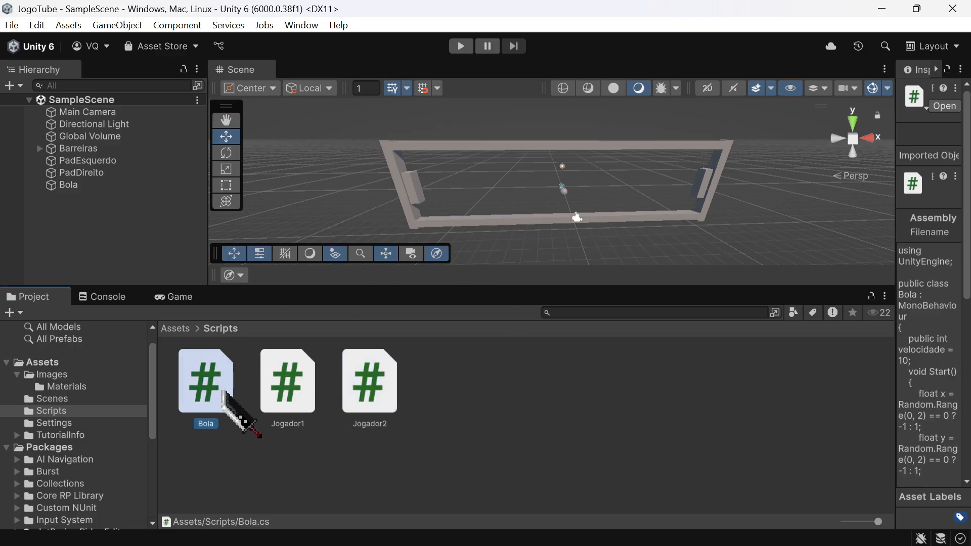
pyautogui.doubleClick(217, 384)
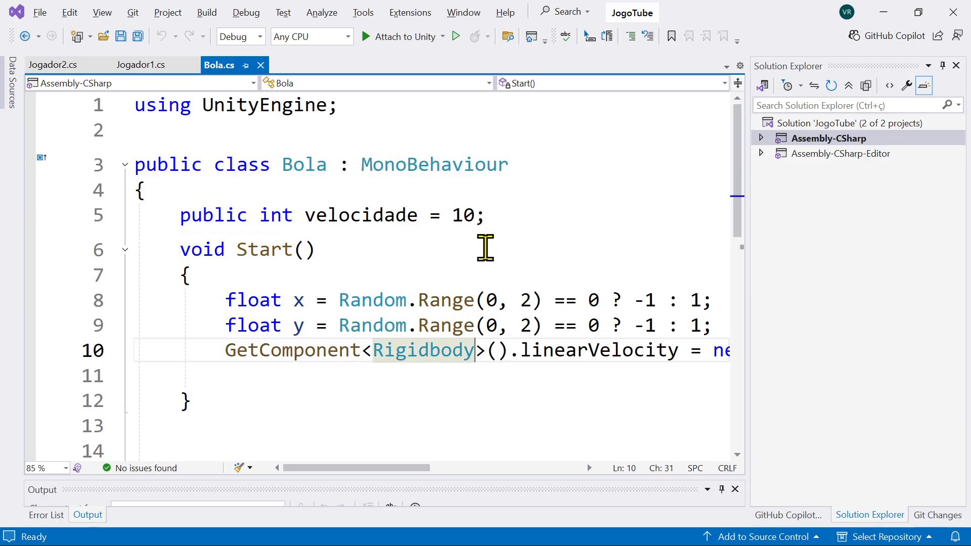
pyautogui.scroll(-3, 484, 251)
pyautogui.scroll(3, 487, 256)
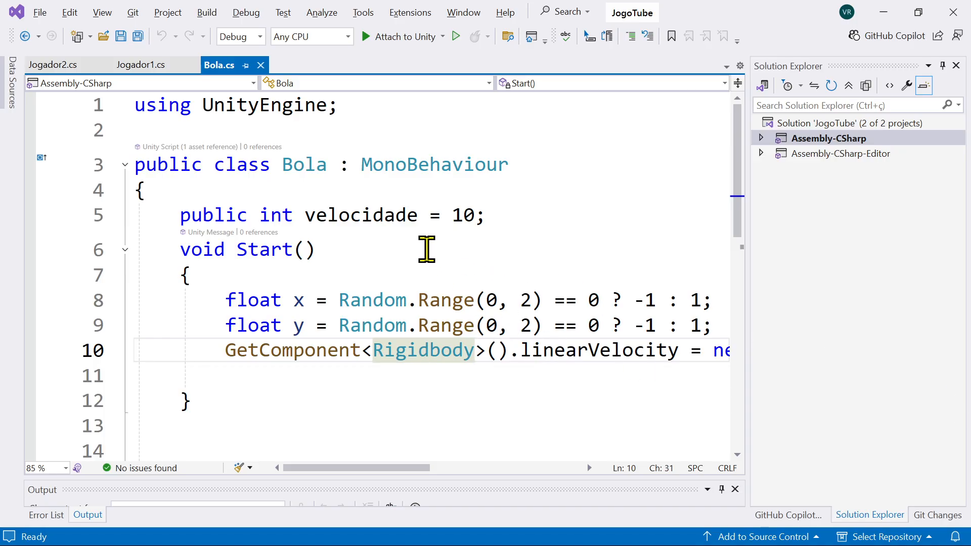
# Step: Declare the integer variable pontosJog1 = 0 on a new line below the velocidade variable
pyautogui.click(504, 215)
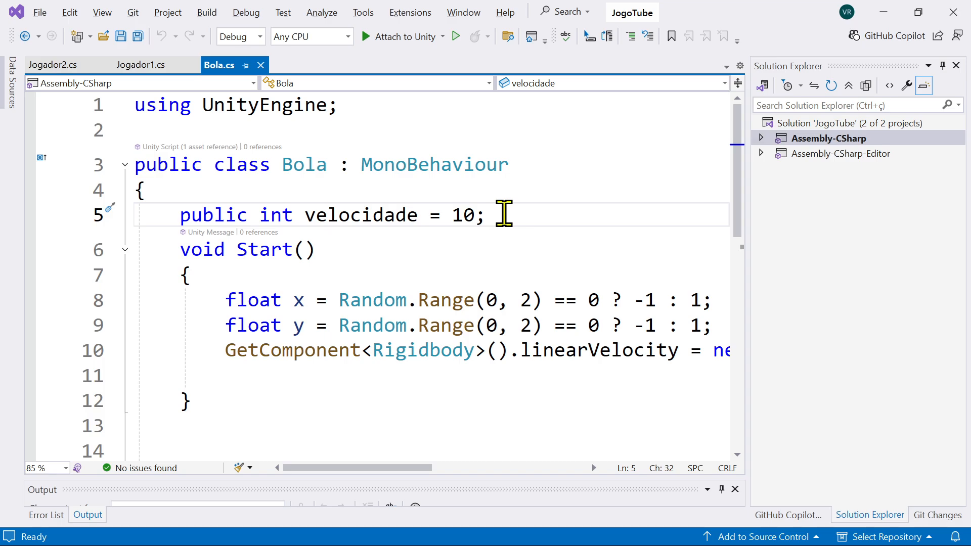
pyautogui.press('Return')
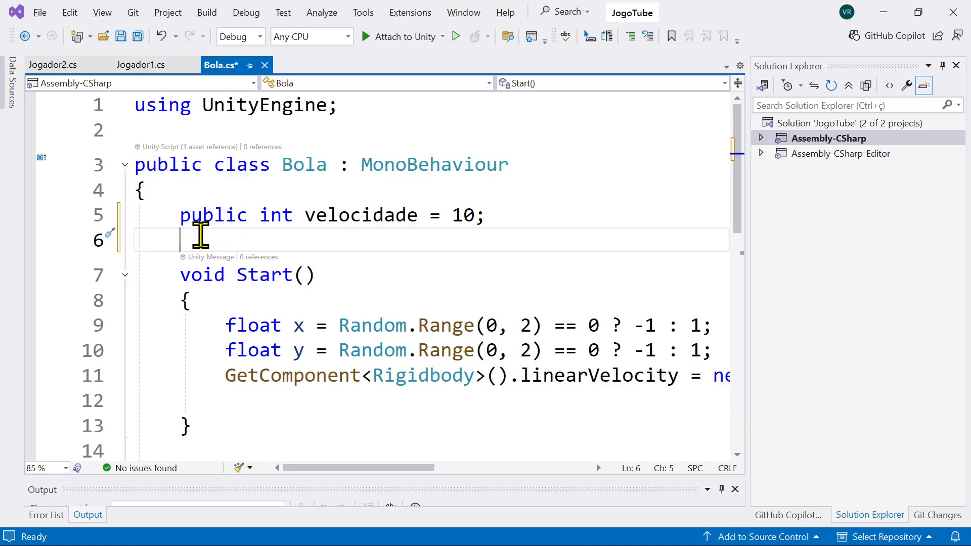
pyautogui.write('i')
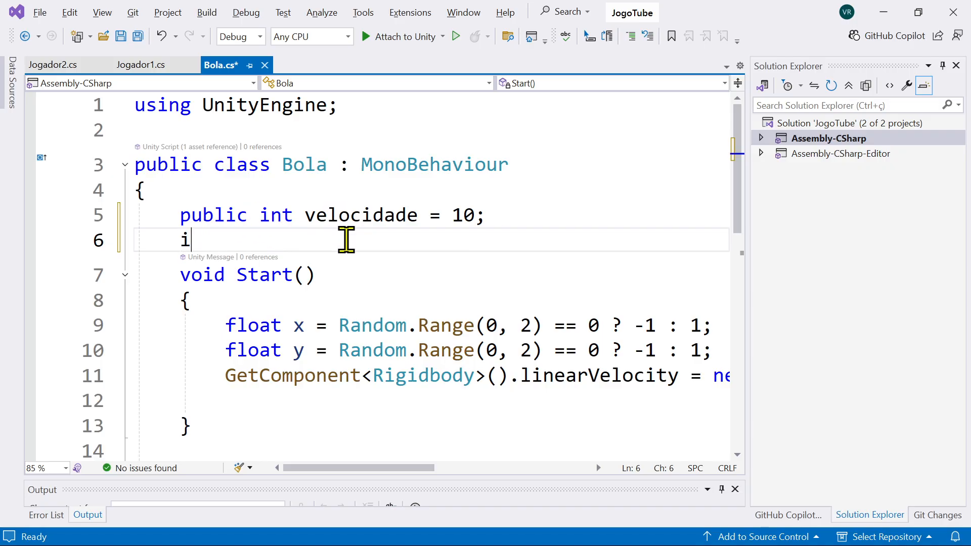
pyautogui.write('nt ')
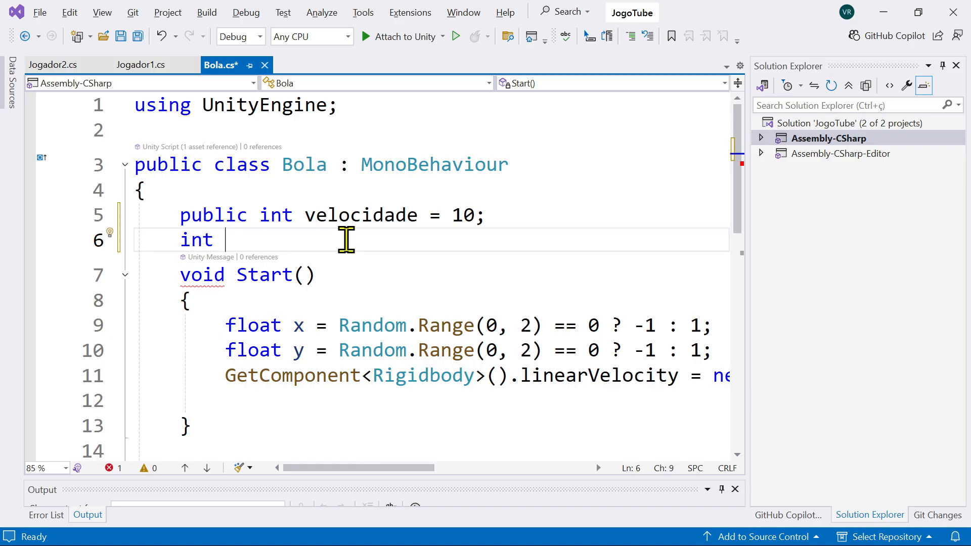
pyautogui.write('pon')
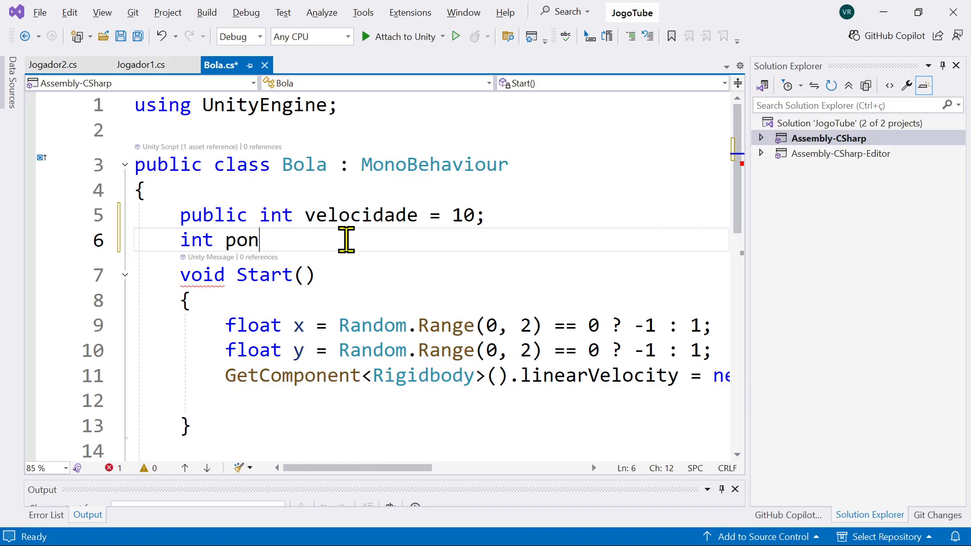
pyautogui.write('tosJog')
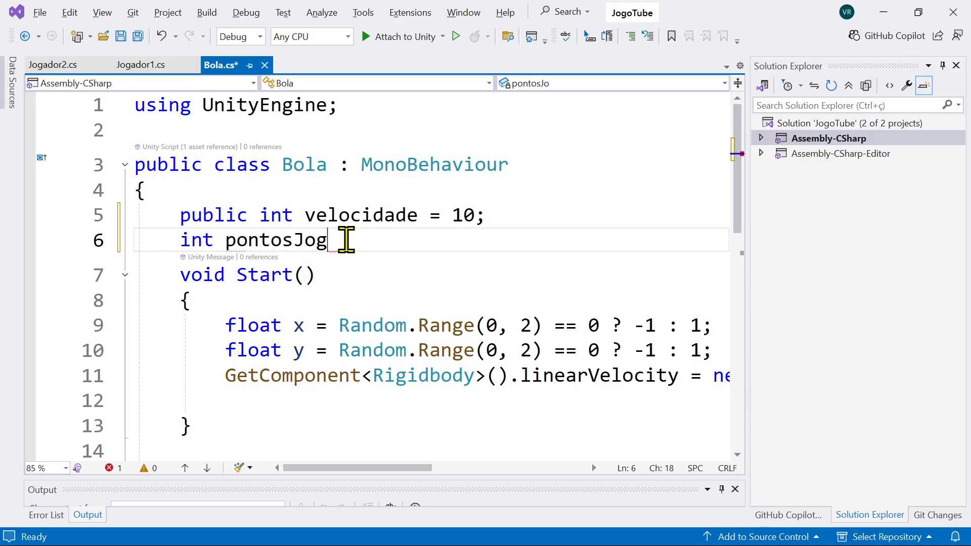
pyautogui.write('1')
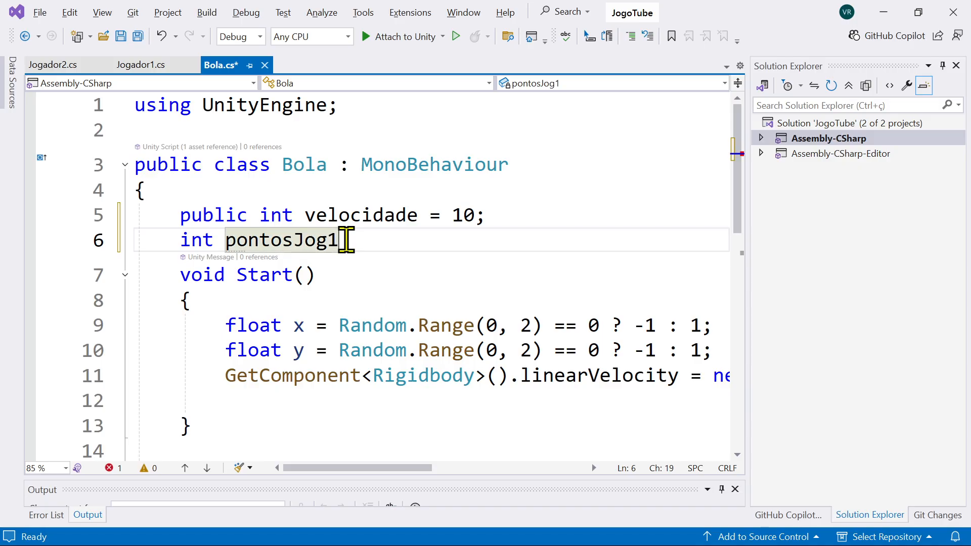
pyautogui.write('=0')
pyautogui.press('Return')
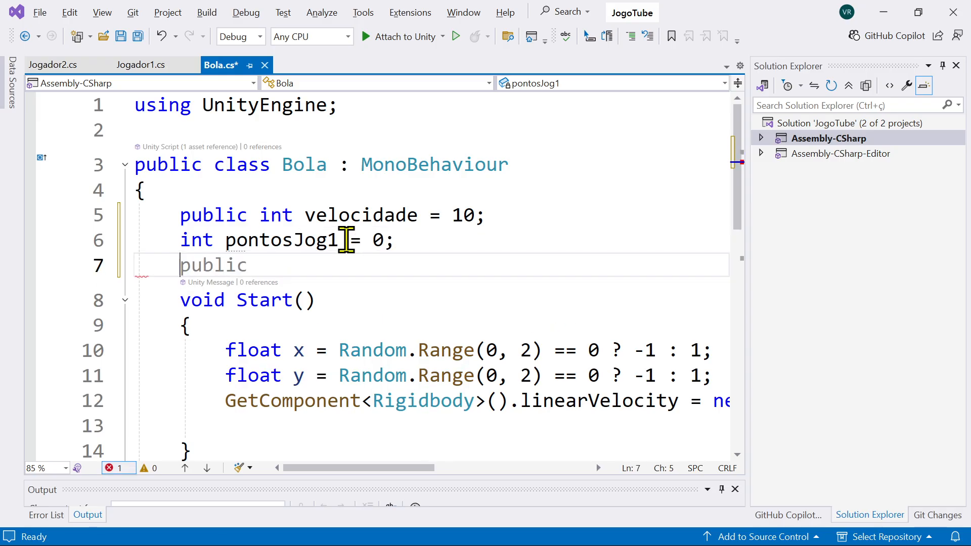
# Step: Declare the integer variable pontosJog2 = 0 on the line below pontosJog1
pyautogui.write('int')
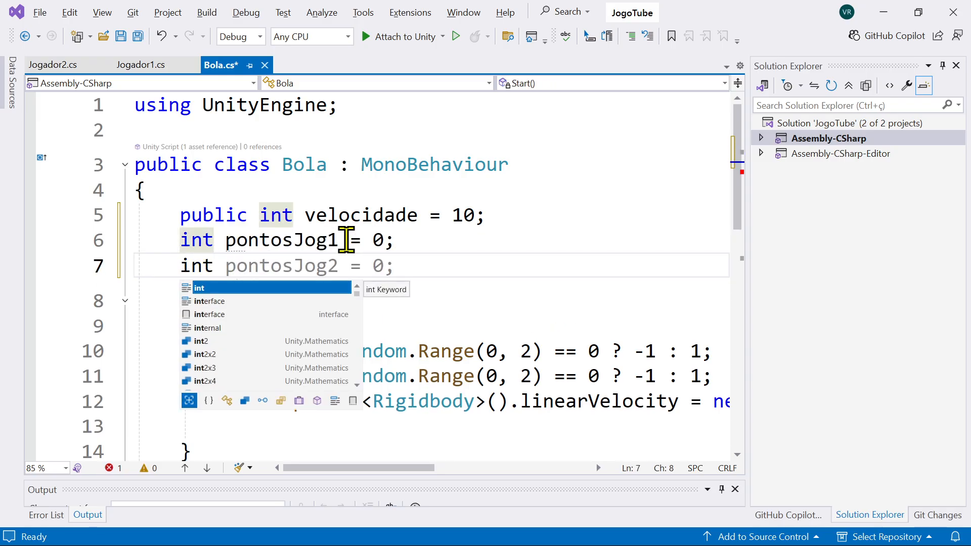
pyautogui.write(' pontos')
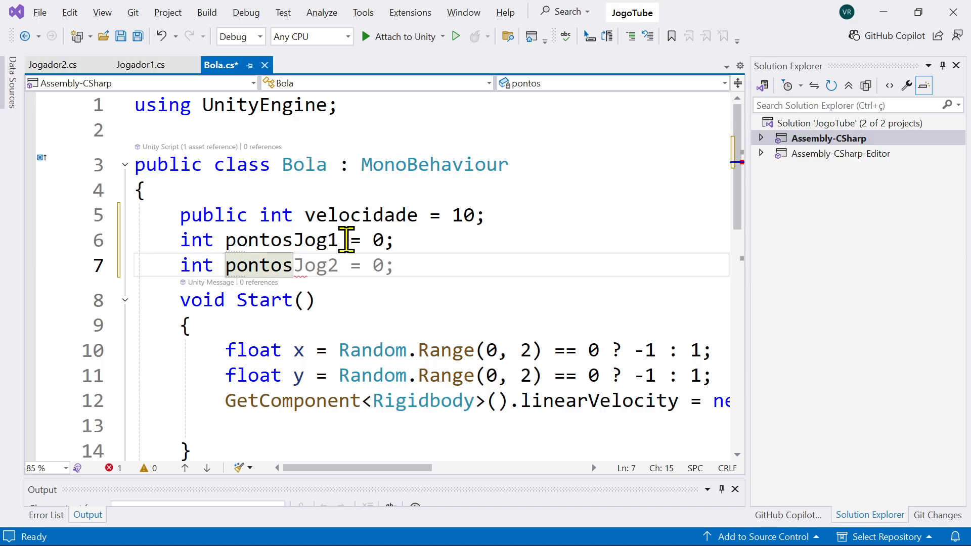
pyautogui.write('Jog2')
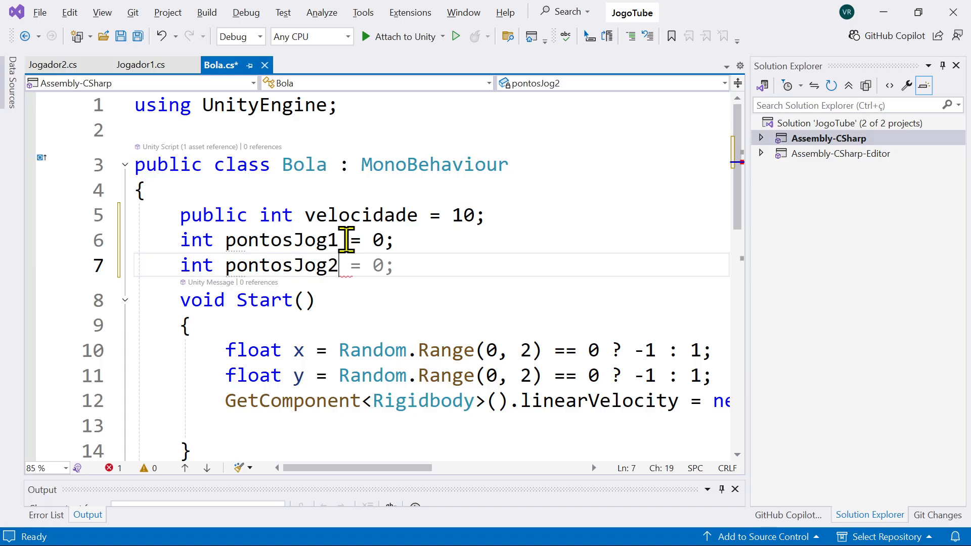
pyautogui.write(' = 0;')
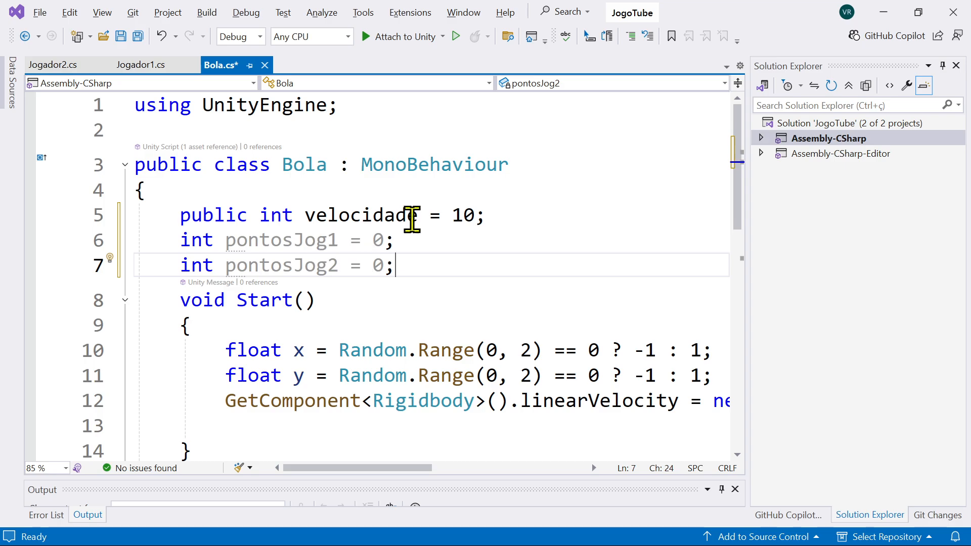
# Step: Begin a new void method named OnCollisionEnter below the Update method of the Bola class
pyautogui.moveTo(351, 242)
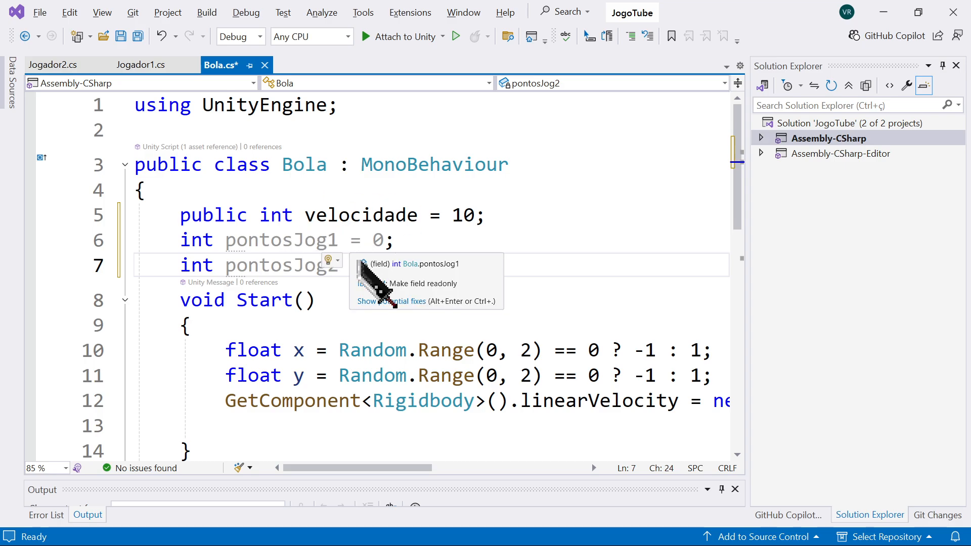
pyautogui.scroll(-2, 353, 243)
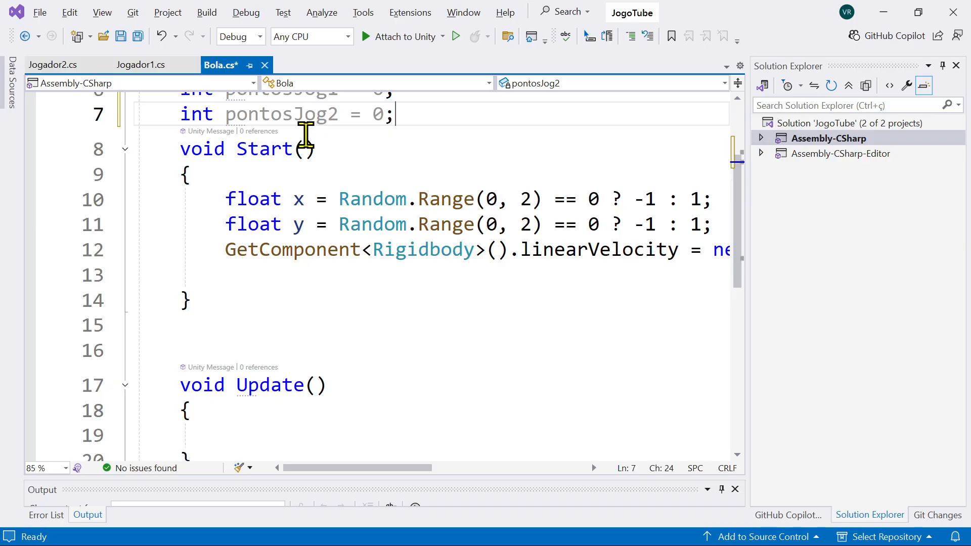
pyautogui.scroll(1, 357, 174)
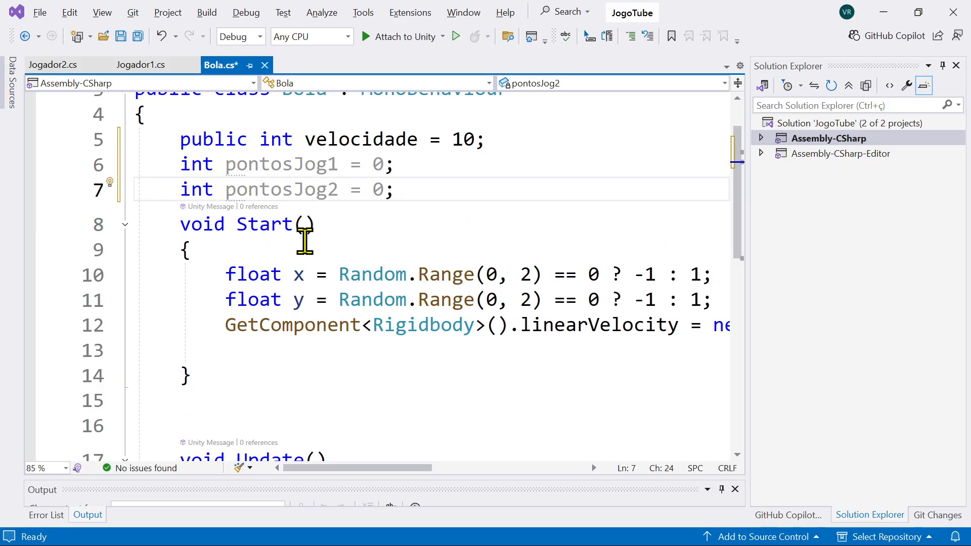
pyautogui.moveTo(489, 316)
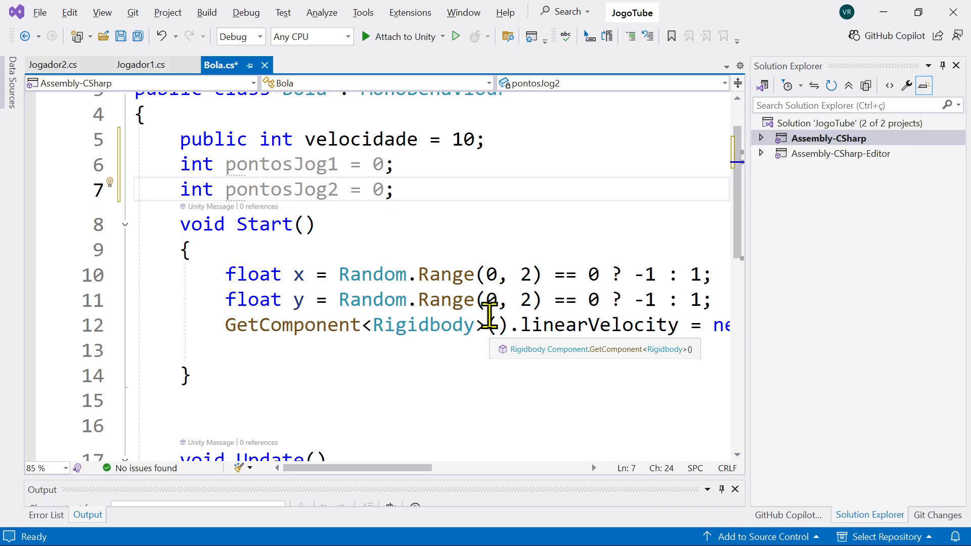
pyautogui.scroll(-3, 455, 319)
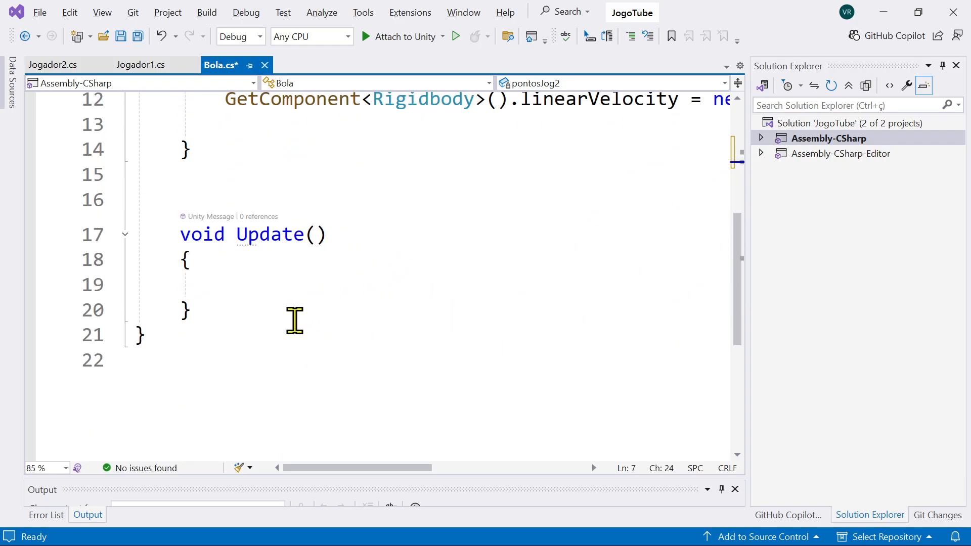
pyautogui.click(227, 311)
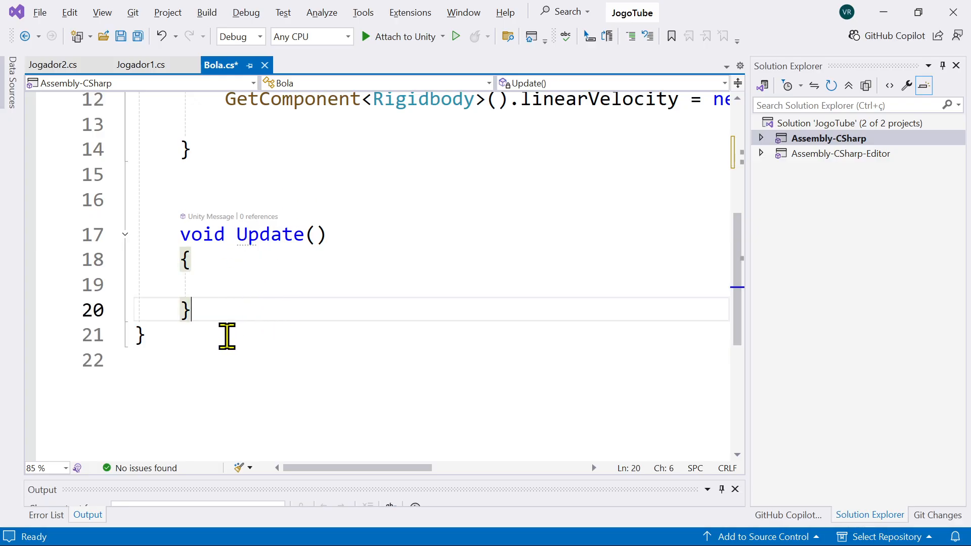
pyautogui.press('Return')
pyautogui.press('Return')
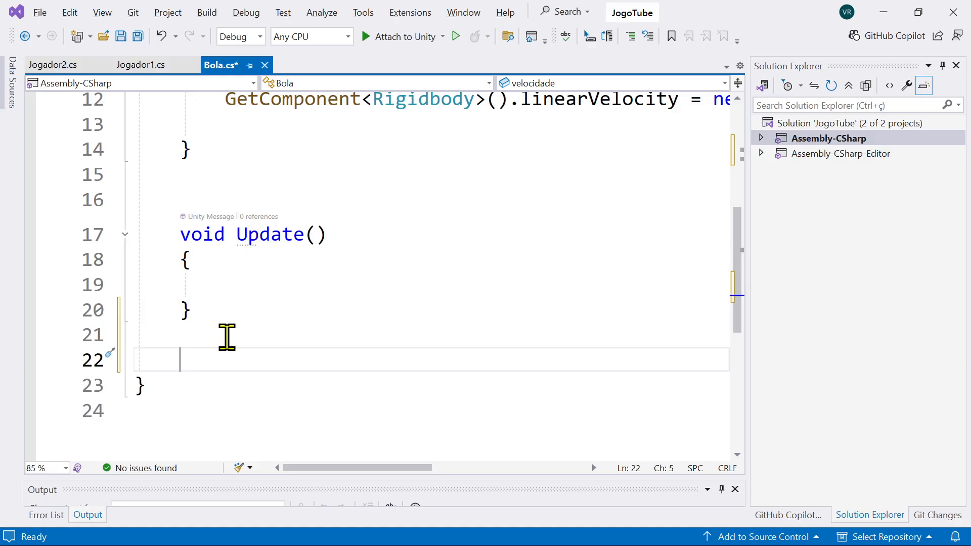
pyautogui.write('void ')
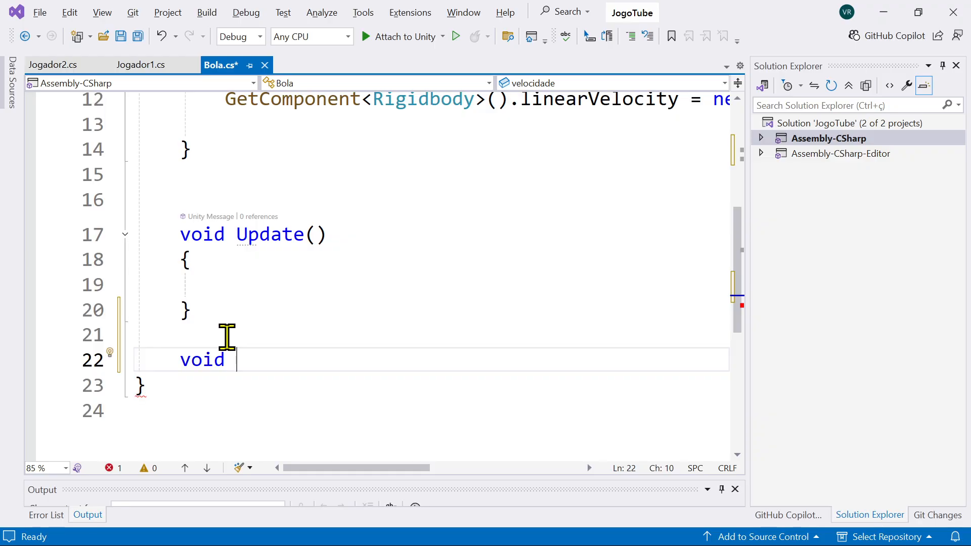
pyautogui.write('OnColl')
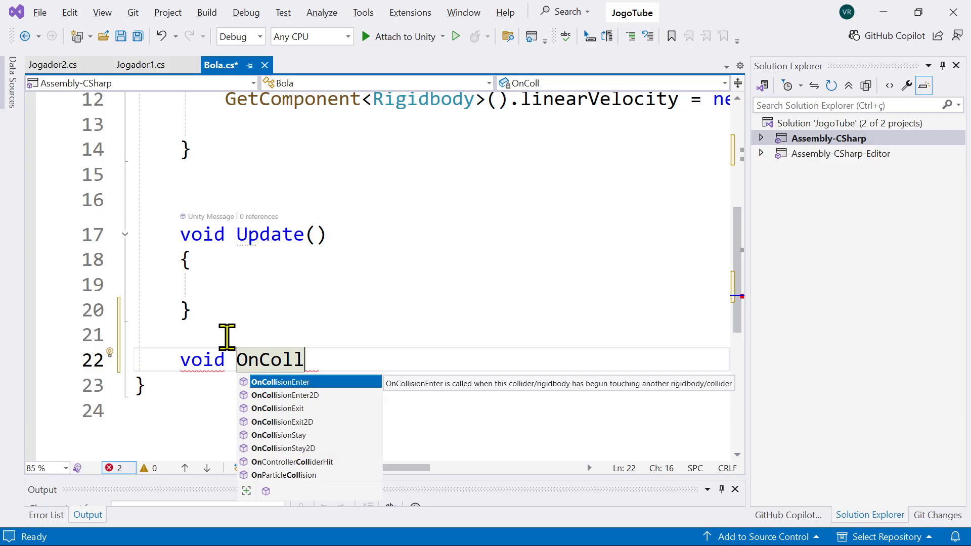
pyautogui.press('Tab')
pyautogui.hotkey('ctrl', 'z')
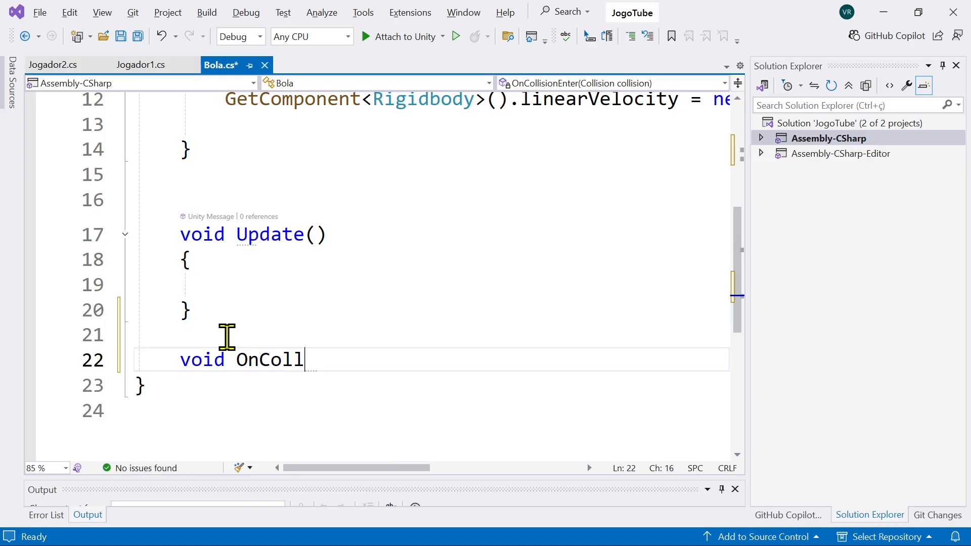
pyautogui.write('isio')
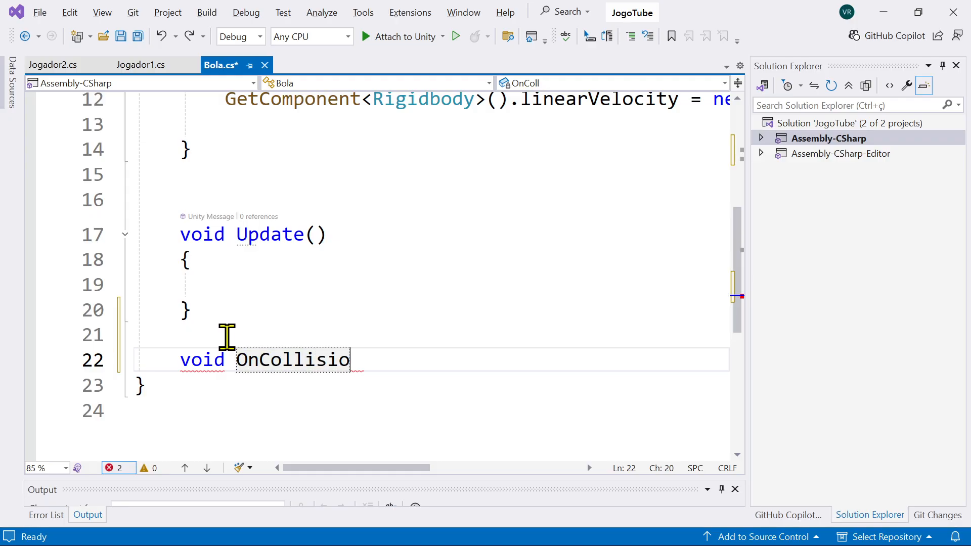
pyautogui.write('nEnter')
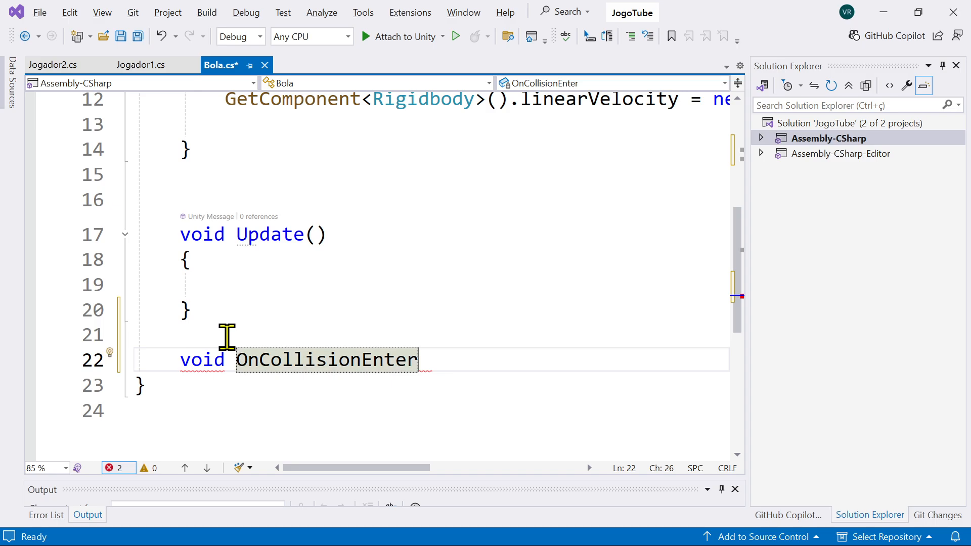
# Step: Give OnCollisionEnter the parameter Collision batida and add an empty body in braces
pyautogui.click(333, 364)
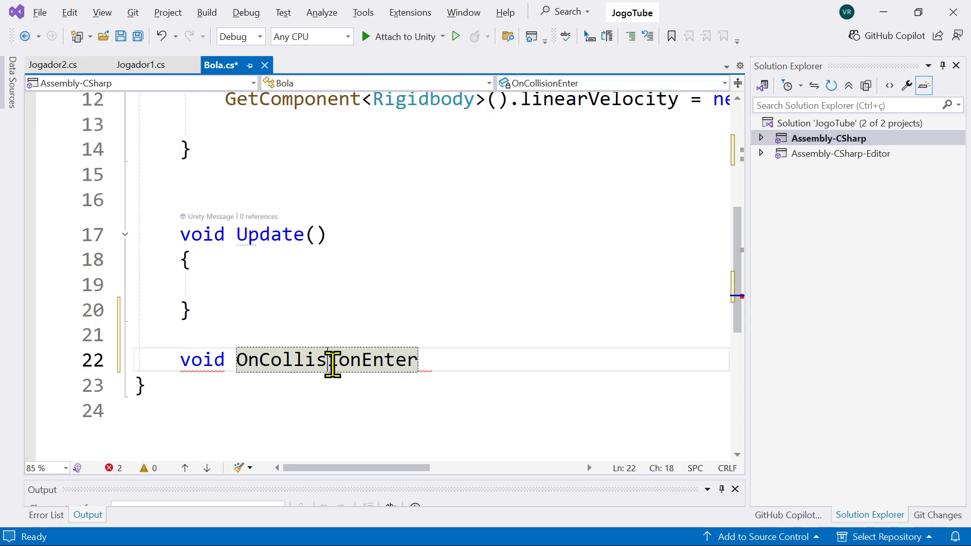
pyautogui.click(432, 353)
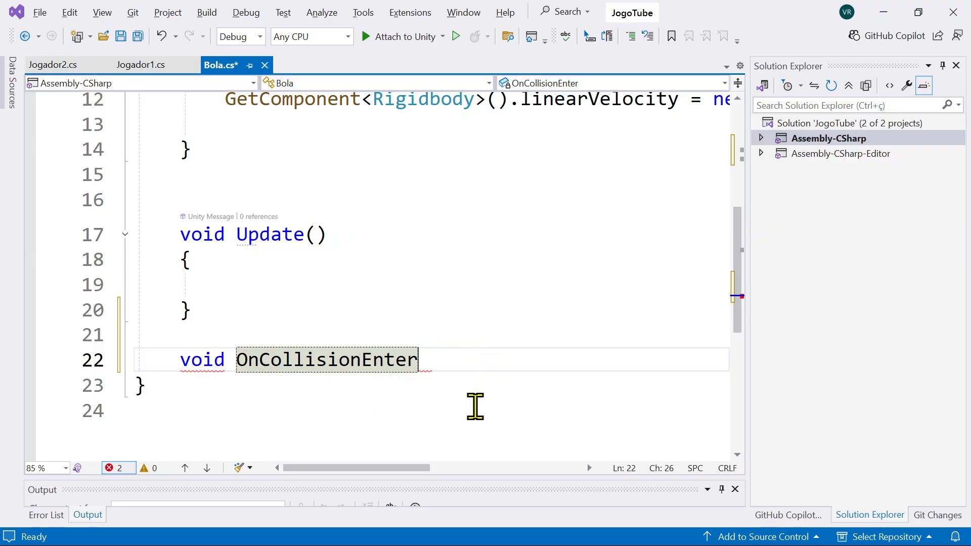
pyautogui.click(475, 408)
pyautogui.click(451, 354)
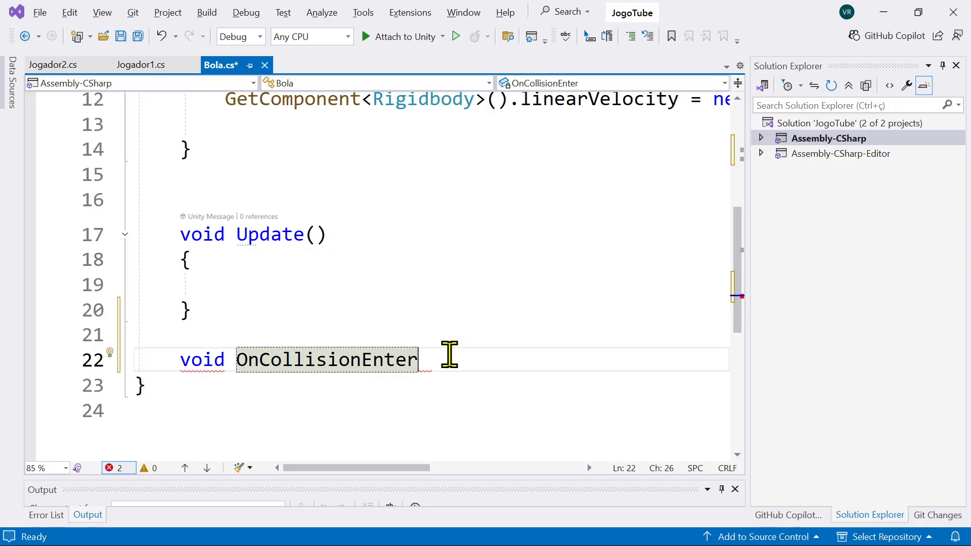
pyautogui.write('(')
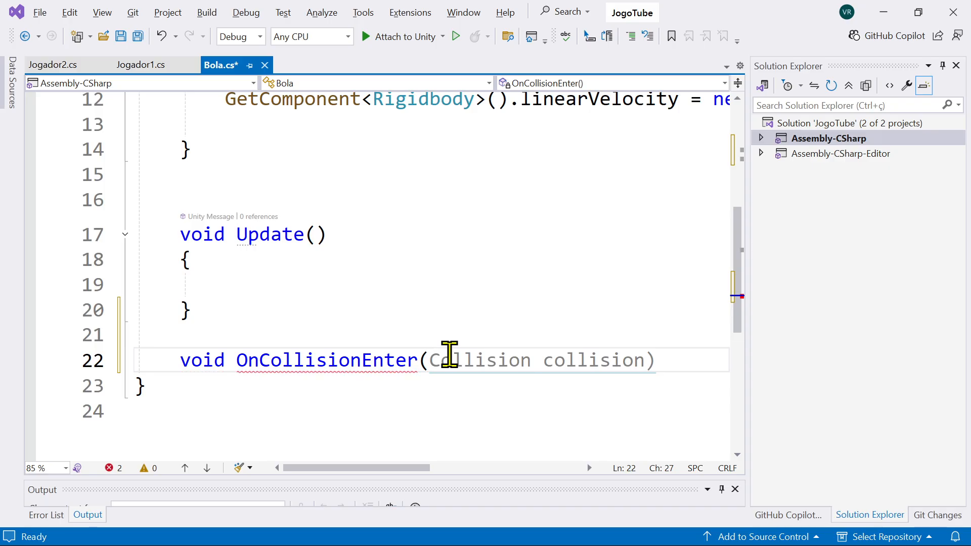
pyautogui.write('C')
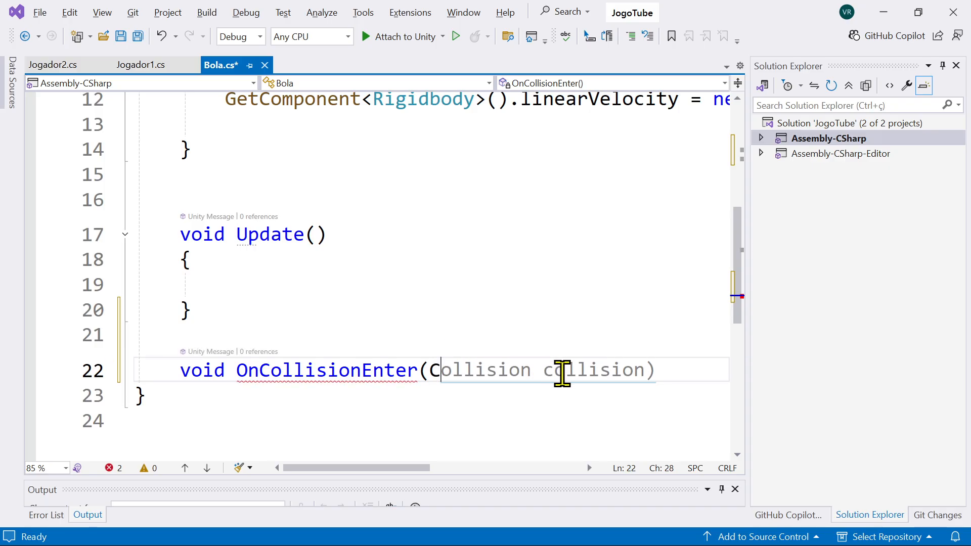
pyautogui.write('olli')
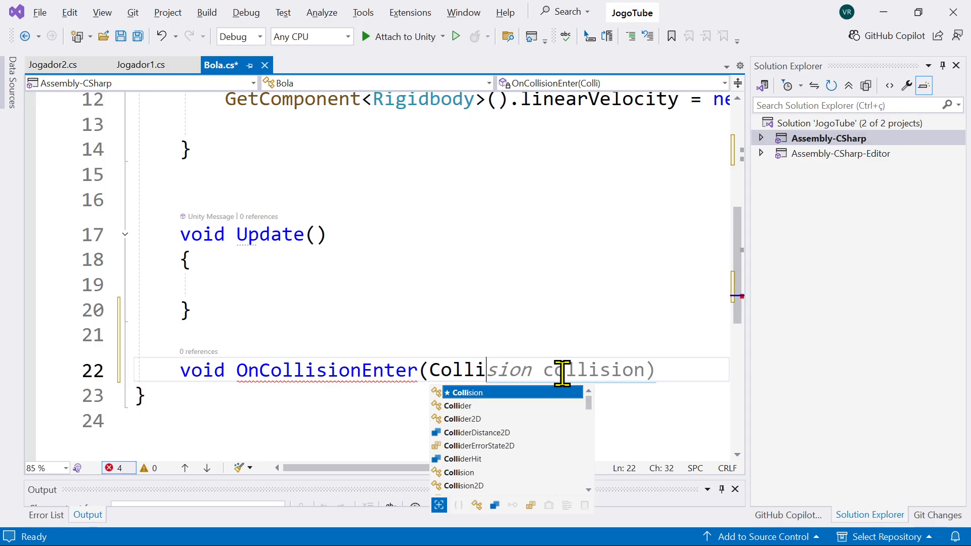
pyautogui.write('sion bat')
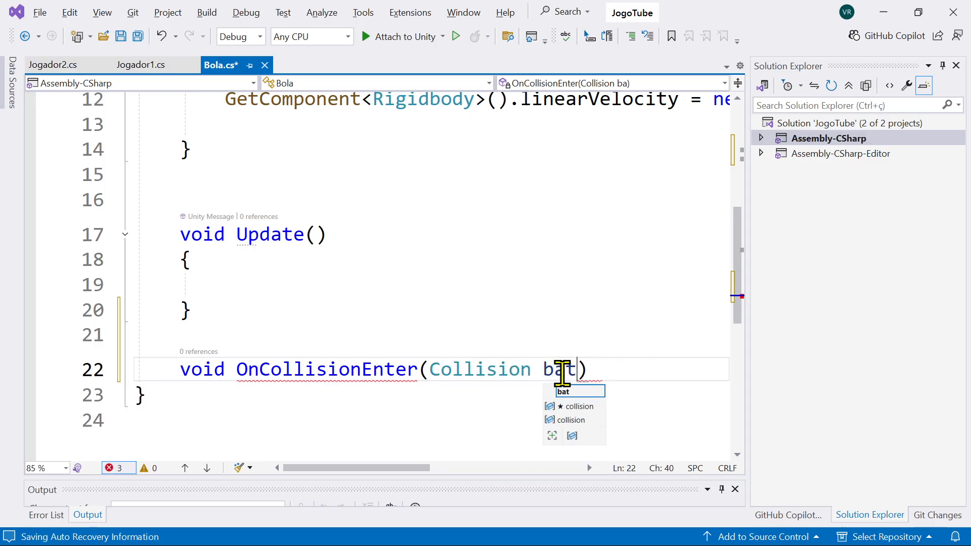
pyautogui.write('ida)')
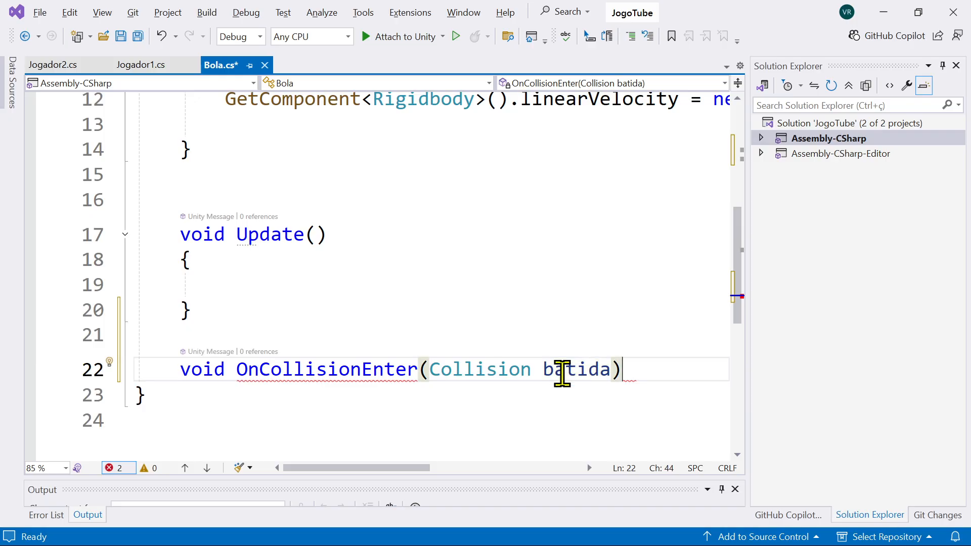
pyautogui.press('Return')
pyautogui.write('{')
pyautogui.press('Return')
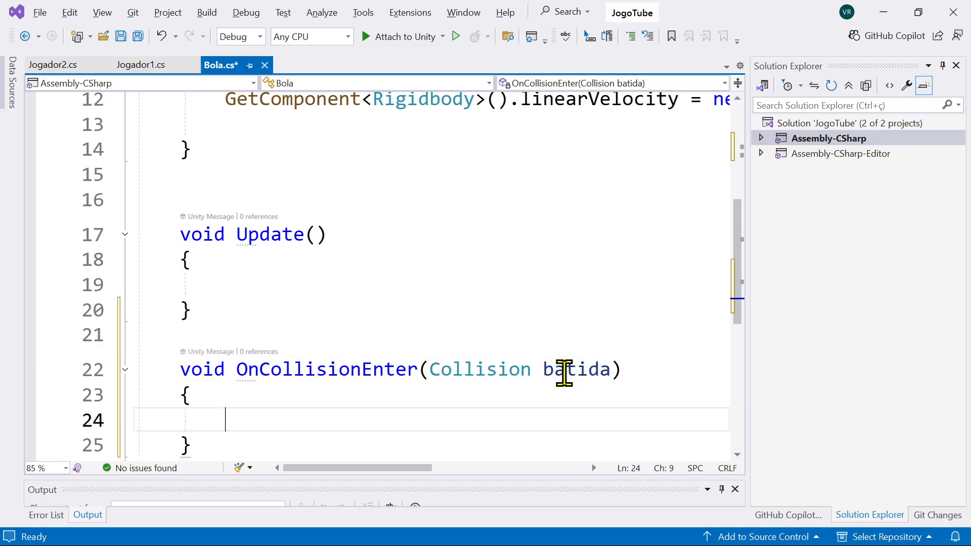
# Step: Try renaming the batida parameter of OnCollisionEnter to hit, and undo the rename
pyautogui.click(577, 370)
pyautogui.doubleClick(592, 370)
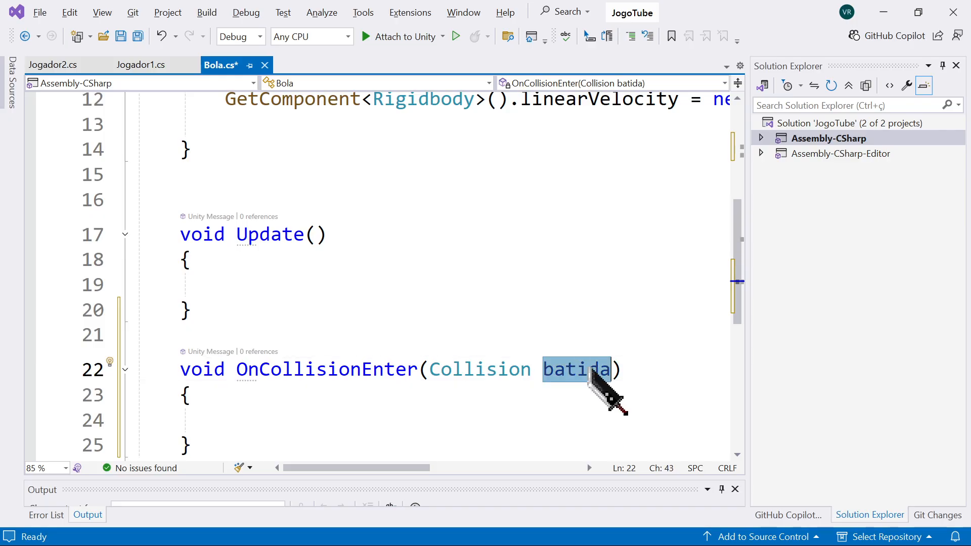
pyautogui.write('hit')
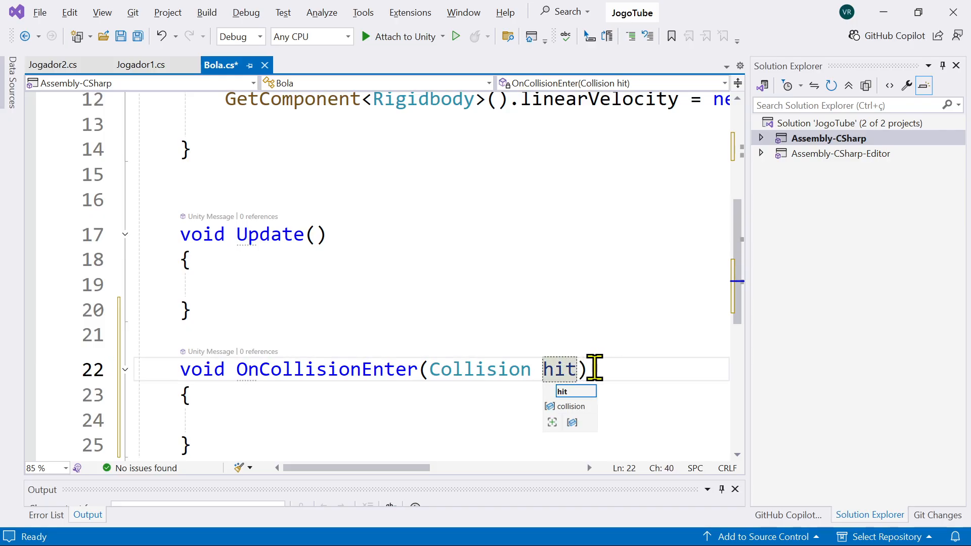
pyautogui.hotkey('ctrl', 'z')
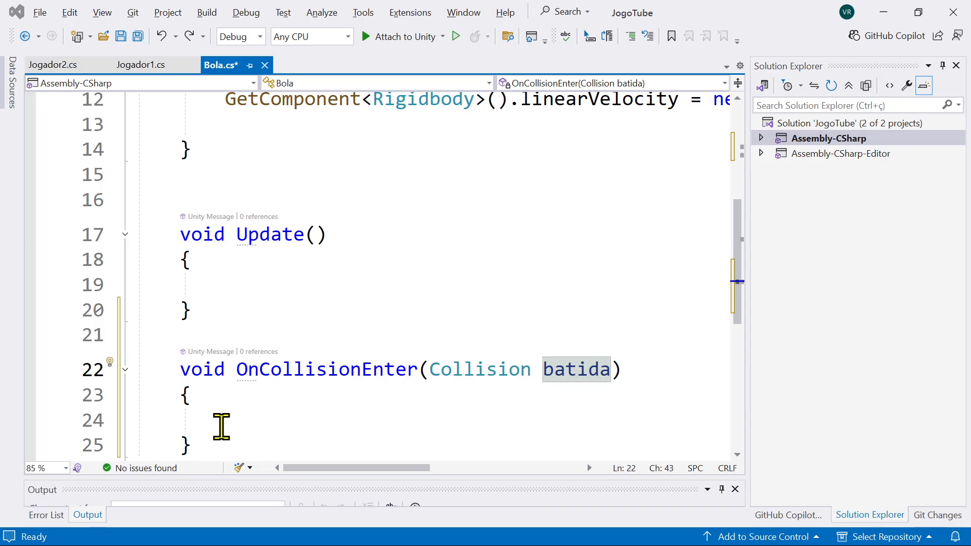
# Step: Place the cursor in the empty OnCollisionEnter body, switch to Unity to look at the game scene, and return to the Bola script
pyautogui.click(223, 424)
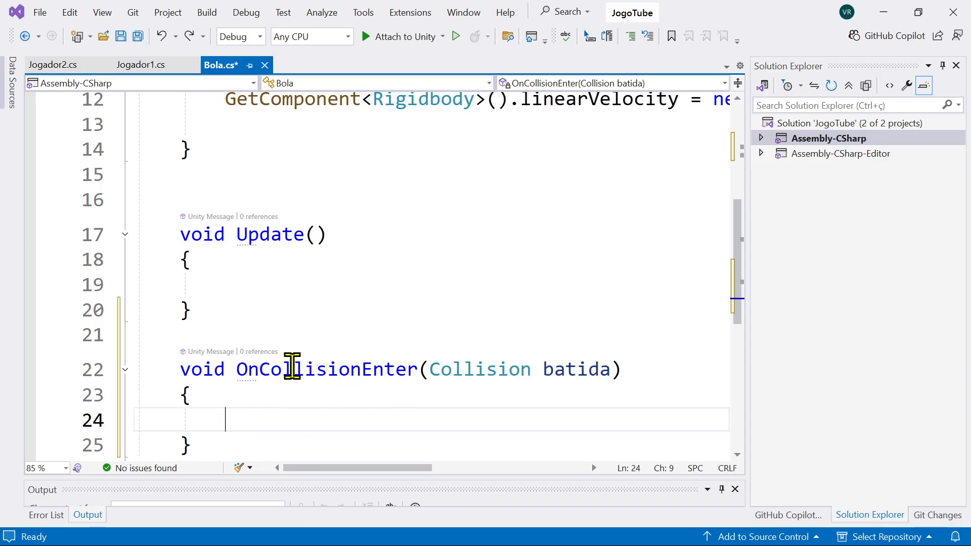
pyautogui.moveTo(361, 370)
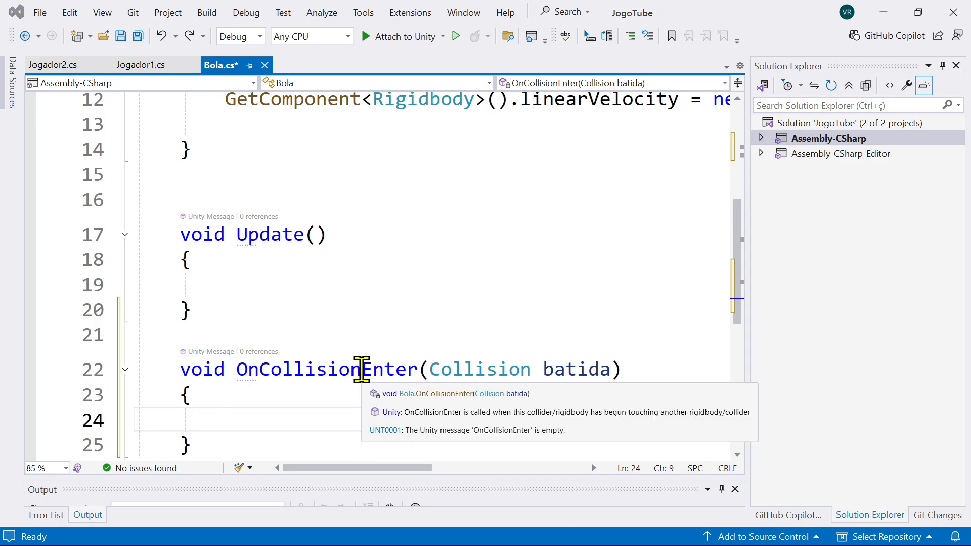
pyautogui.hotkey('alt', 'Tab')
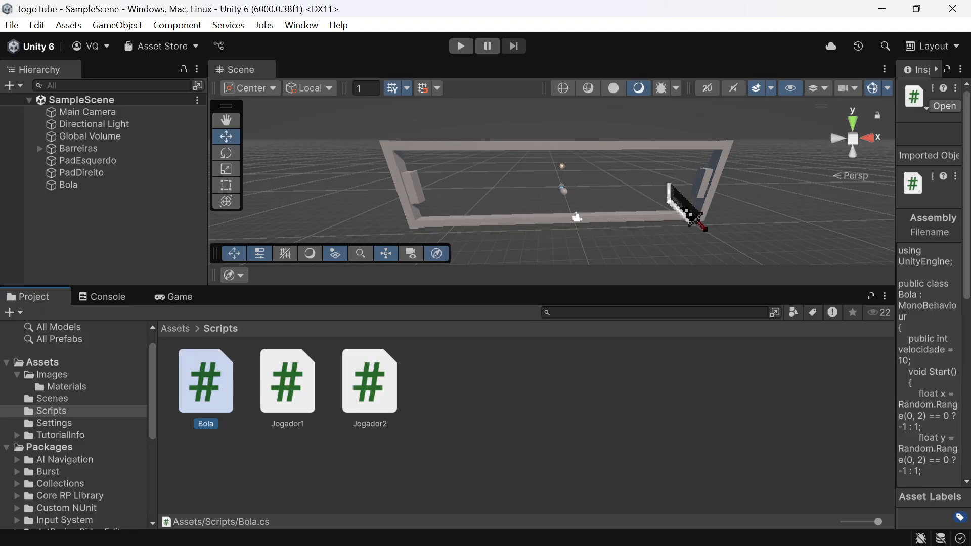
pyautogui.hotkey('alt', 'Tab')
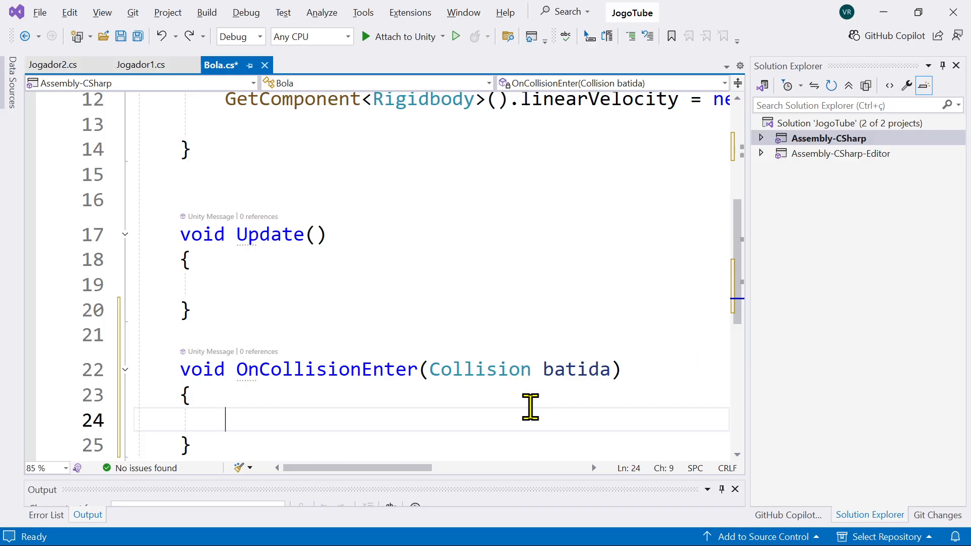
# Step: Start an if statement in the OnCollisionEnter body that tests batida.gameObject.name
pyautogui.write('if(')
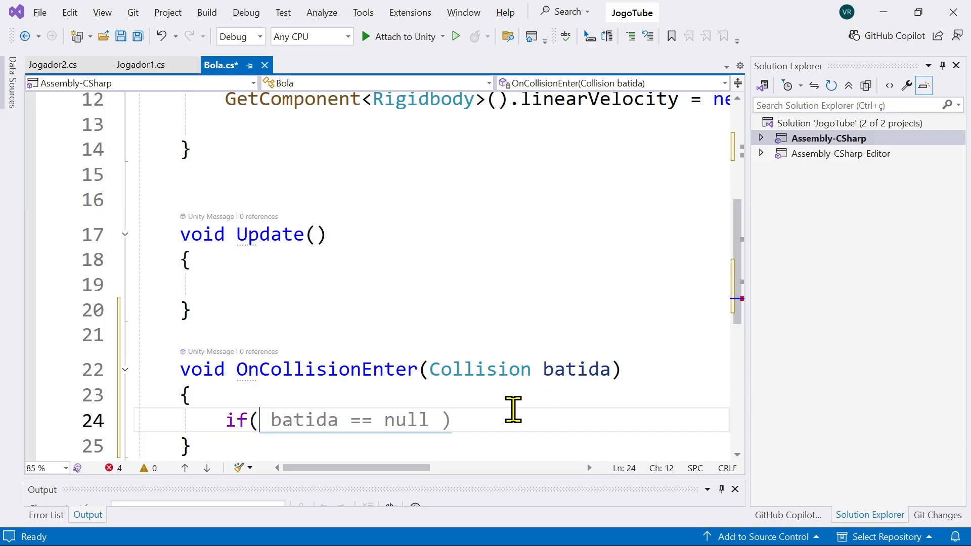
pyautogui.write('bati')
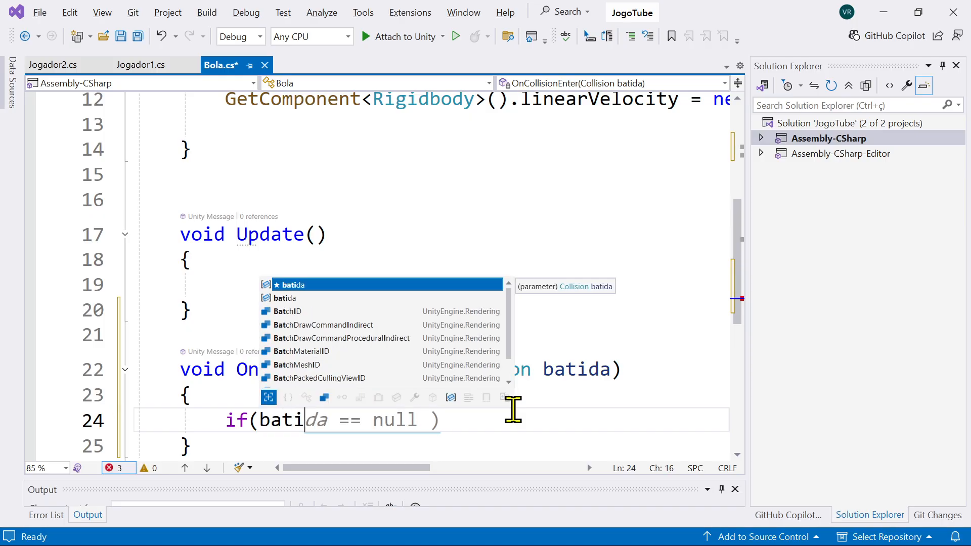
pyautogui.press('Tab')
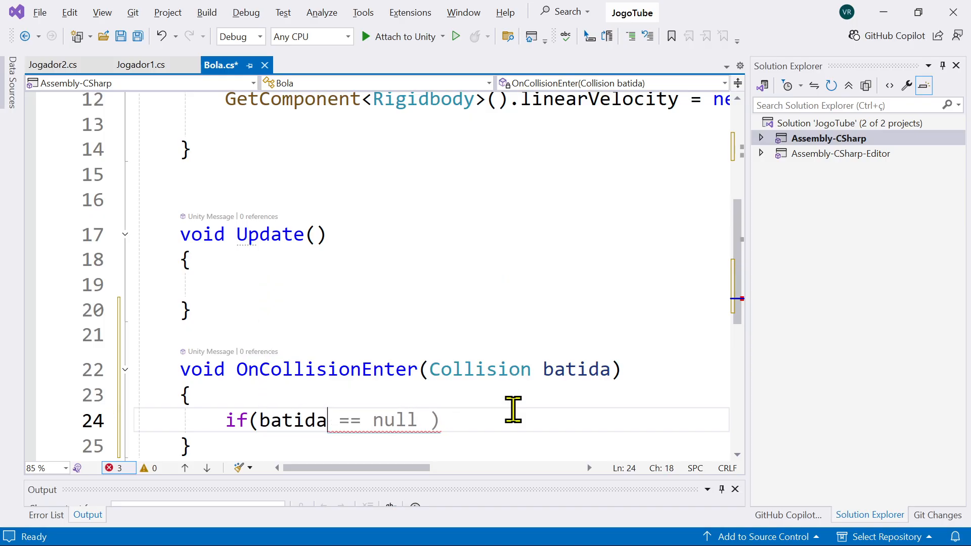
pyautogui.write('.g')
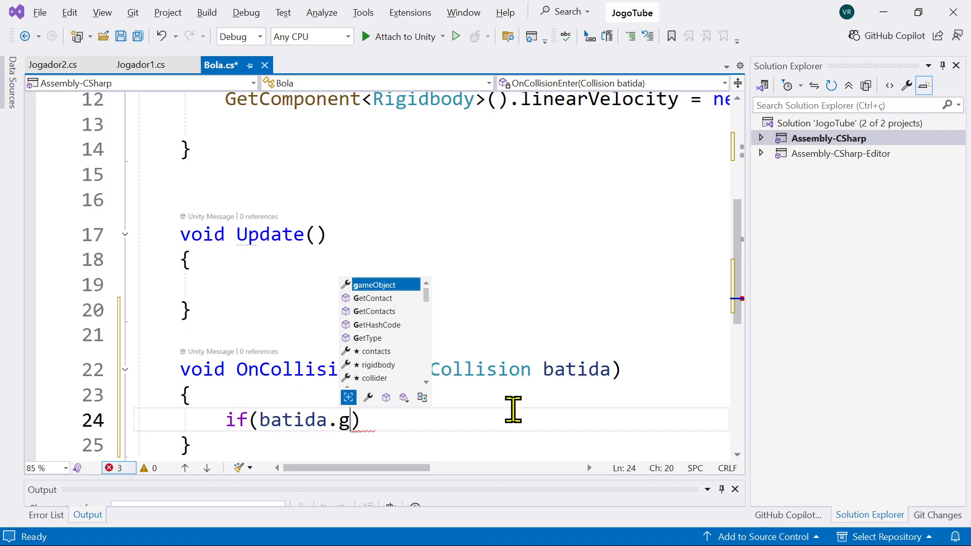
pyautogui.press('Tab')
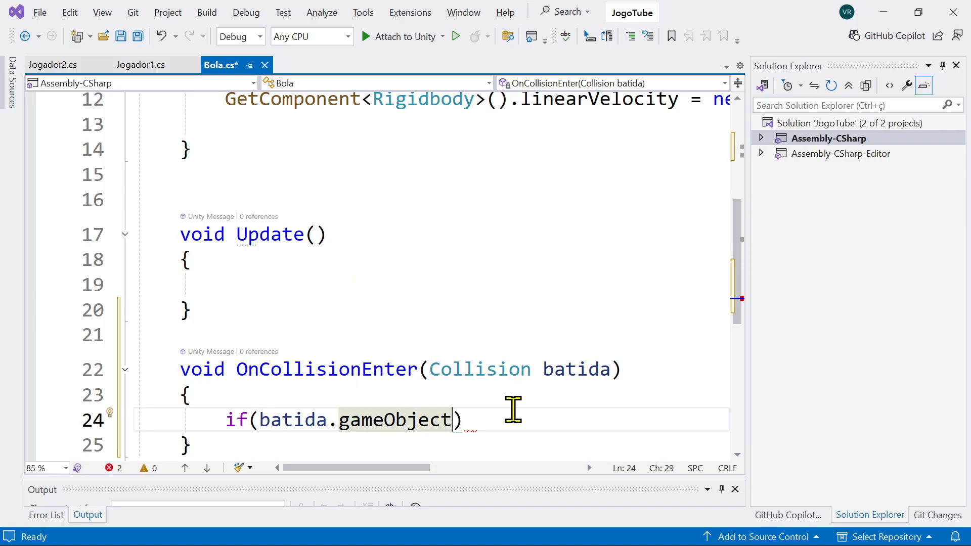
pyautogui.write('.name')
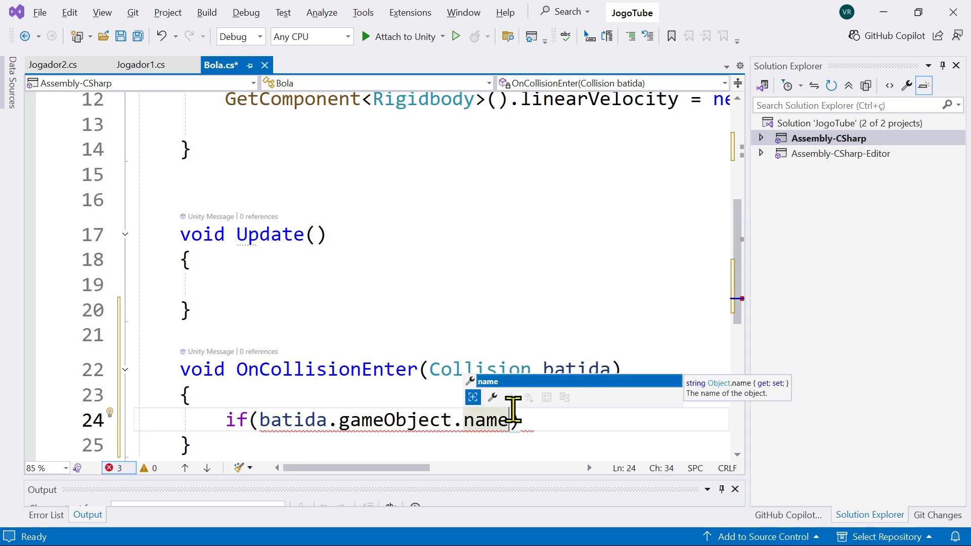
pyautogui.write(' ==')
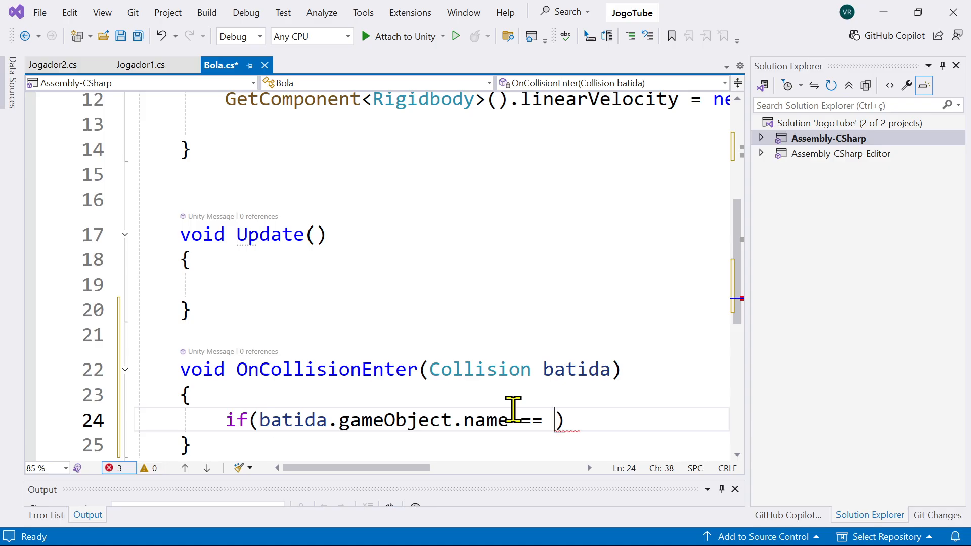
pyautogui.write(' "')
# Step: Complete the if condition with == and an empty string, and add an empty block in braces below it
pyautogui.press('End')
pyautogui.press('Return')
pyautogui.write('{')
pyautogui.press('Return')
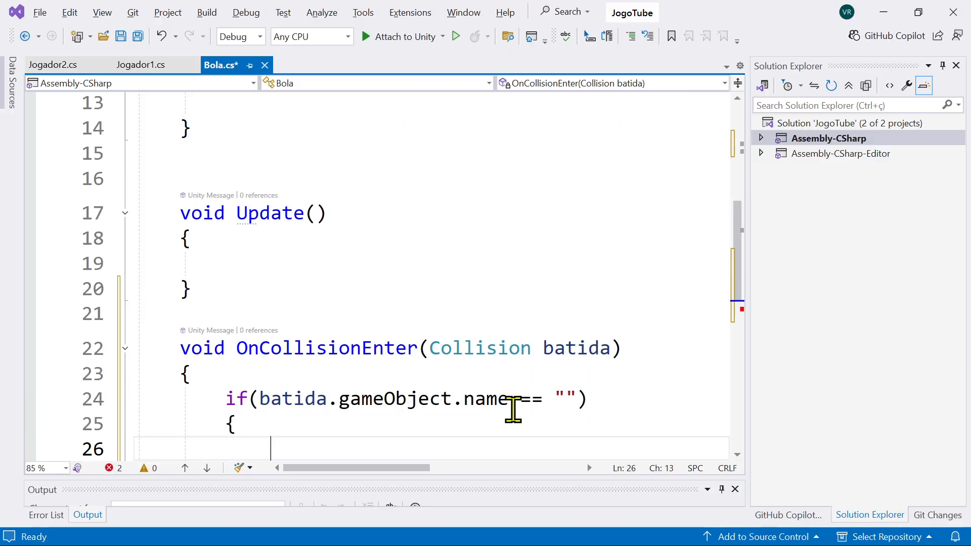
pyautogui.scroll(-1, 508, 410)
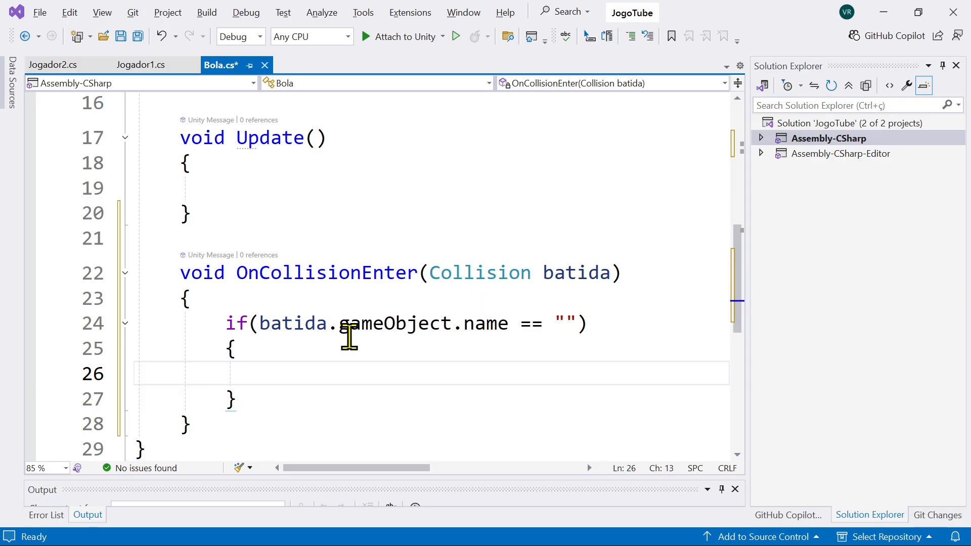
# Step: Check the side walls' names in the Unity scene, and fill in "Direita" as the compared string in the Bola script
pyautogui.doubleClick(408, 324)
pyautogui.doubleClick(498, 324)
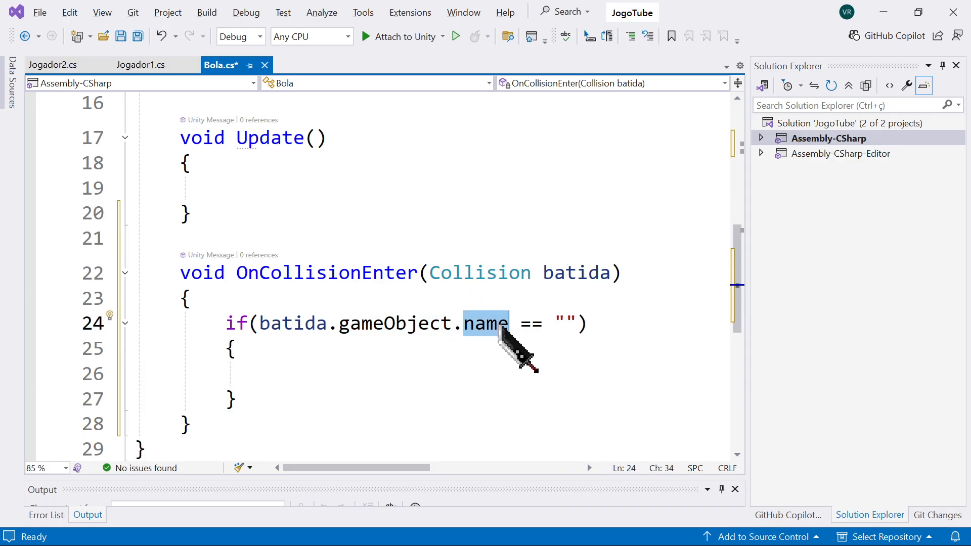
pyautogui.hotkey('alt', 'Tab')
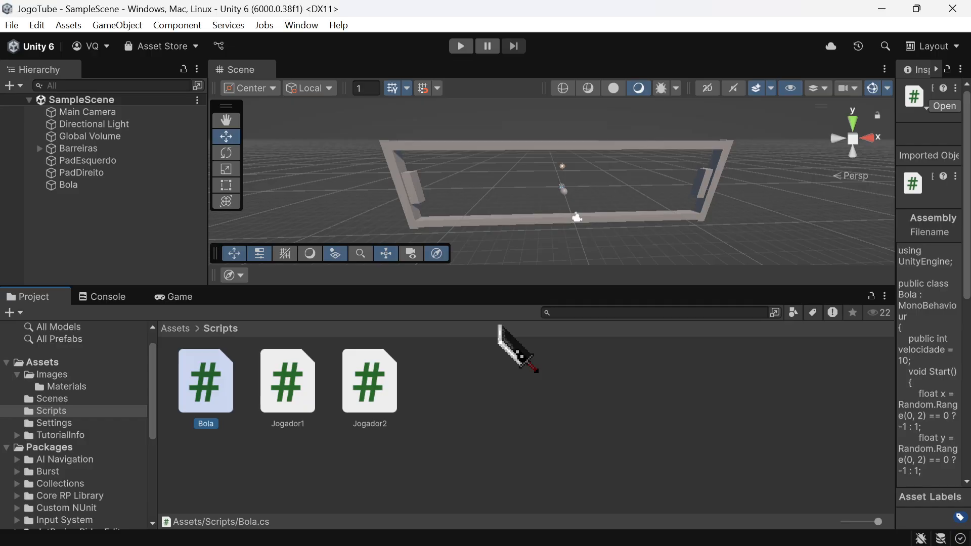
pyautogui.click(722, 165)
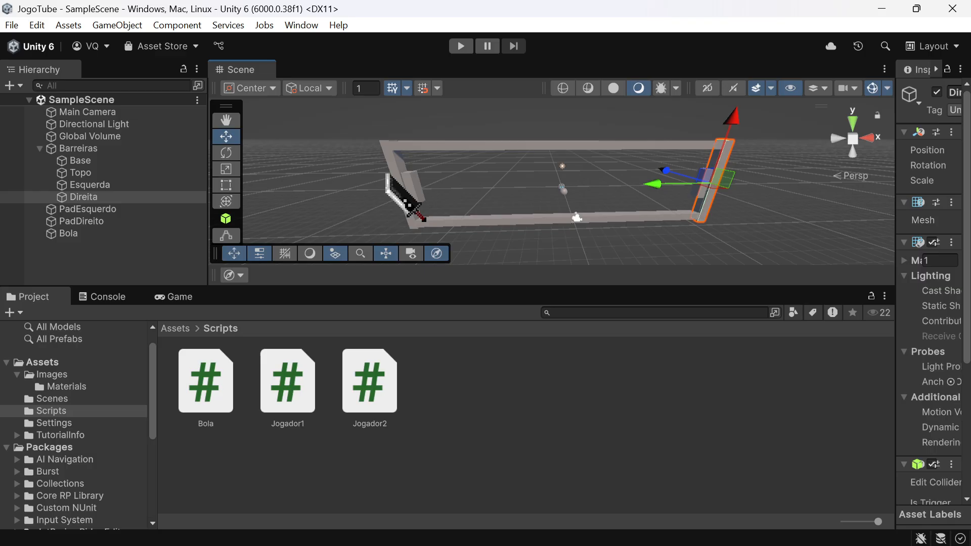
pyautogui.click(402, 185)
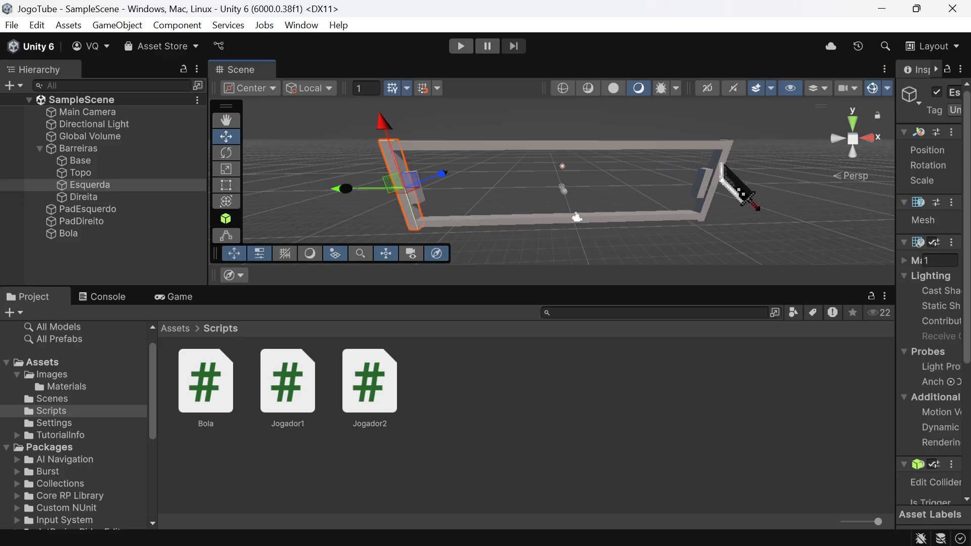
pyautogui.click(721, 167)
pyautogui.hotkey('alt', 'Tab')
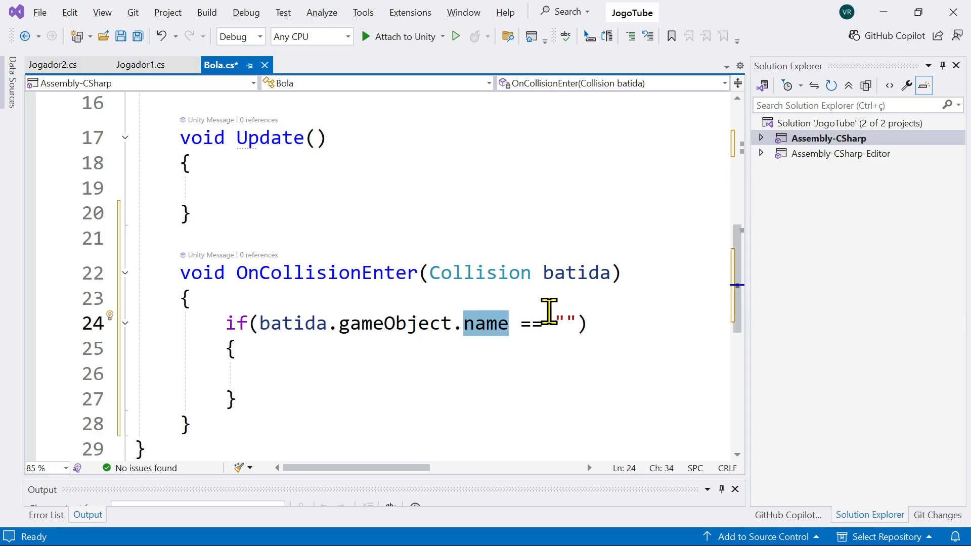
pyautogui.click(565, 320)
pyautogui.write('Direita')
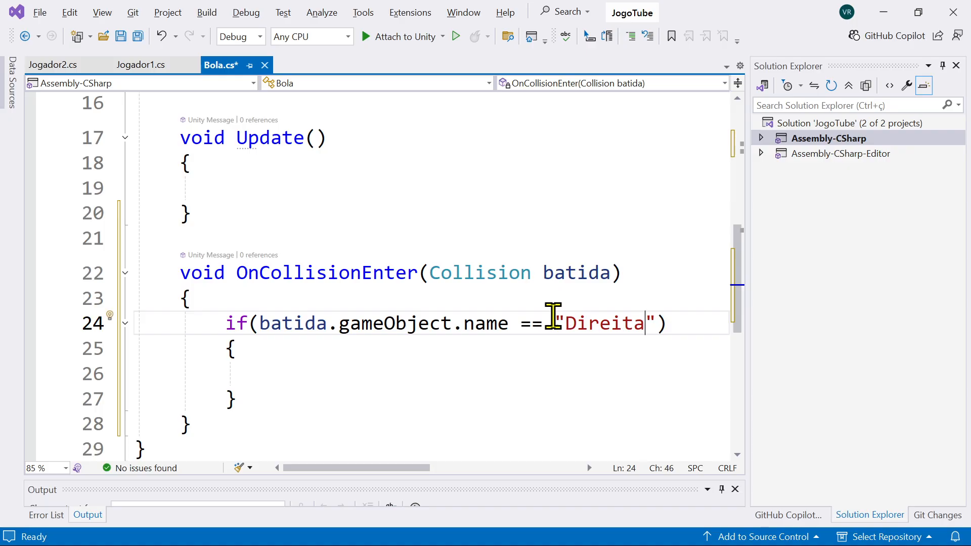
# Step: Add the statement pontosJog2++; inside the if block for Direita
pyautogui.click(343, 379)
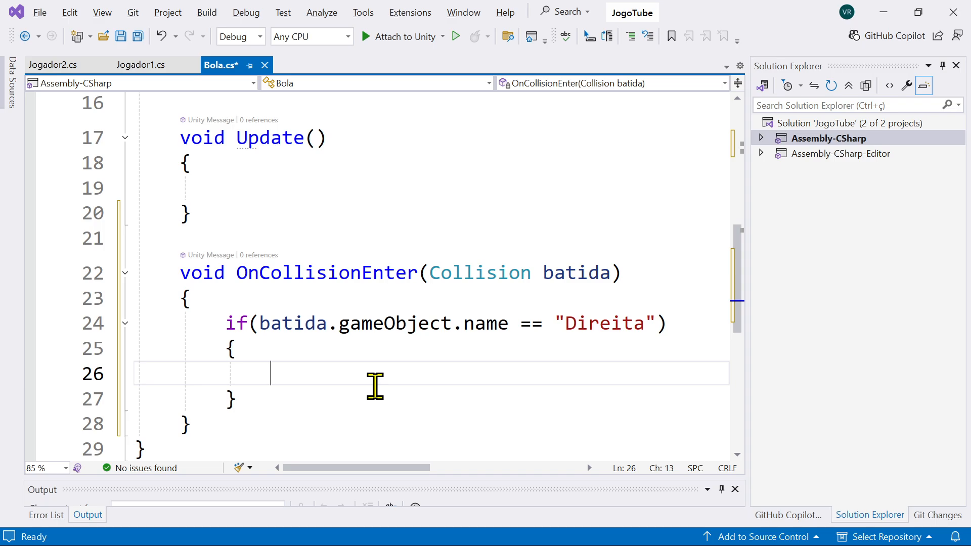
pyautogui.write('pon')
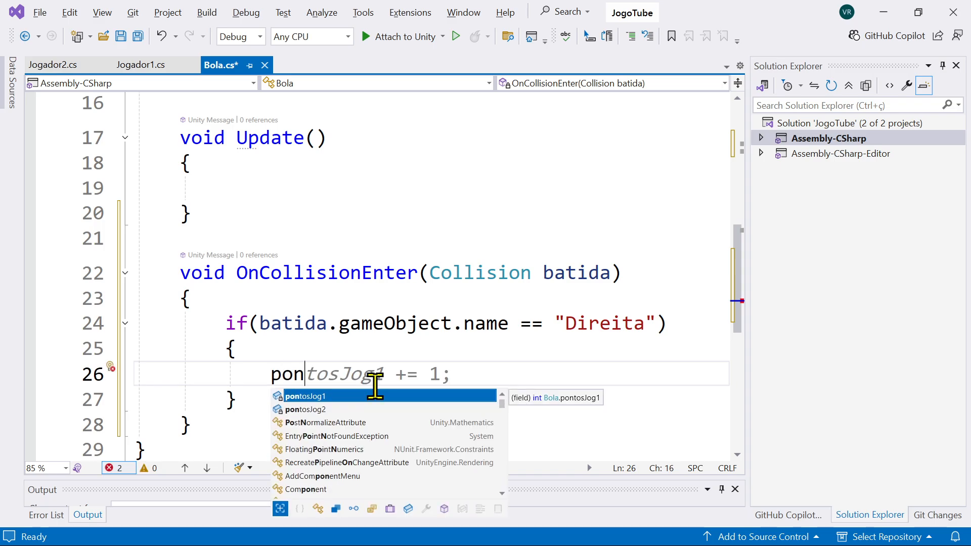
pyautogui.write('o')
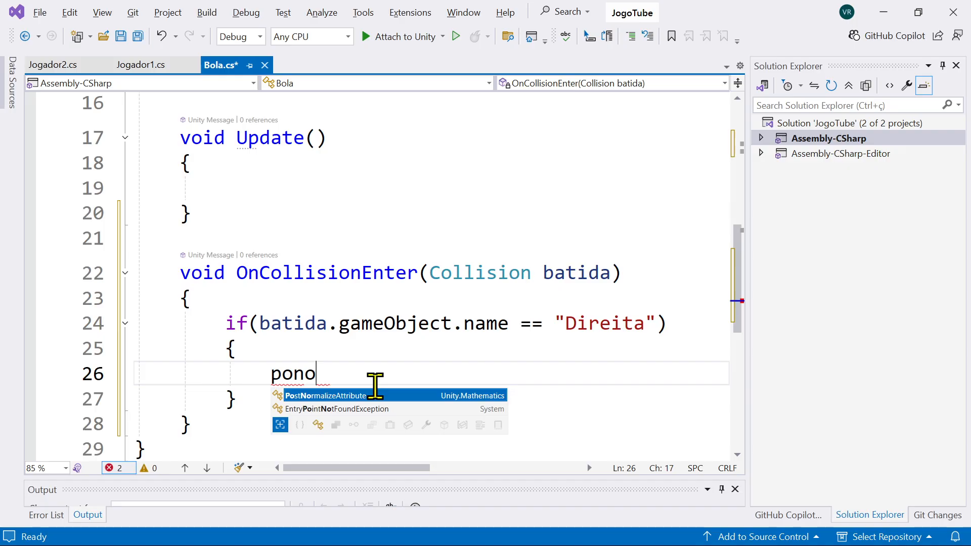
pyautogui.press('BackSpace')
pyautogui.write('n')
pyautogui.press('BackSpace')
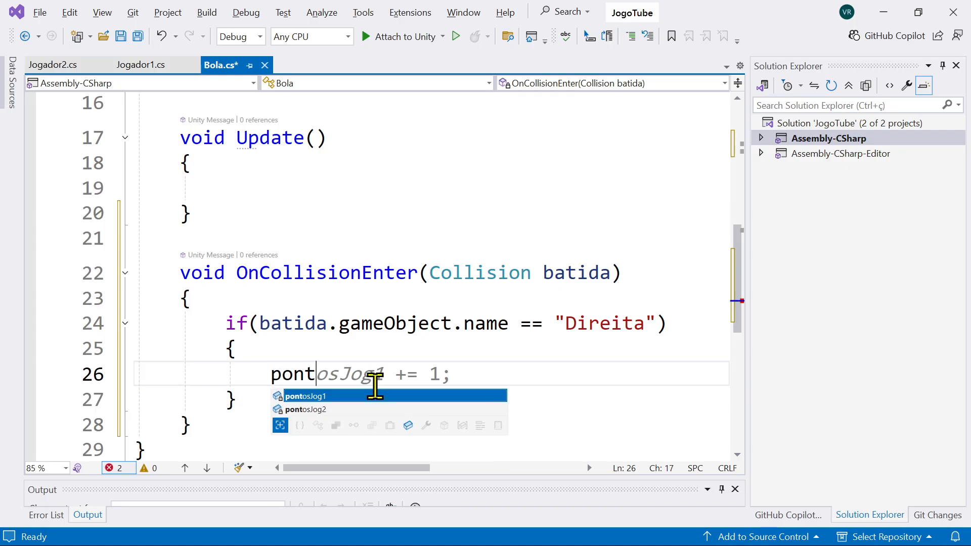
pyautogui.write('tosJog')
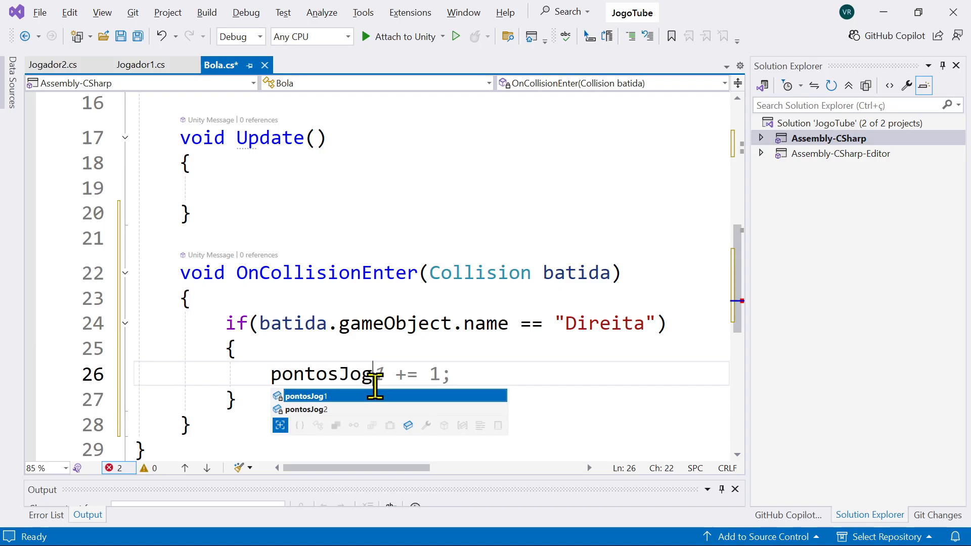
pyautogui.write('2')
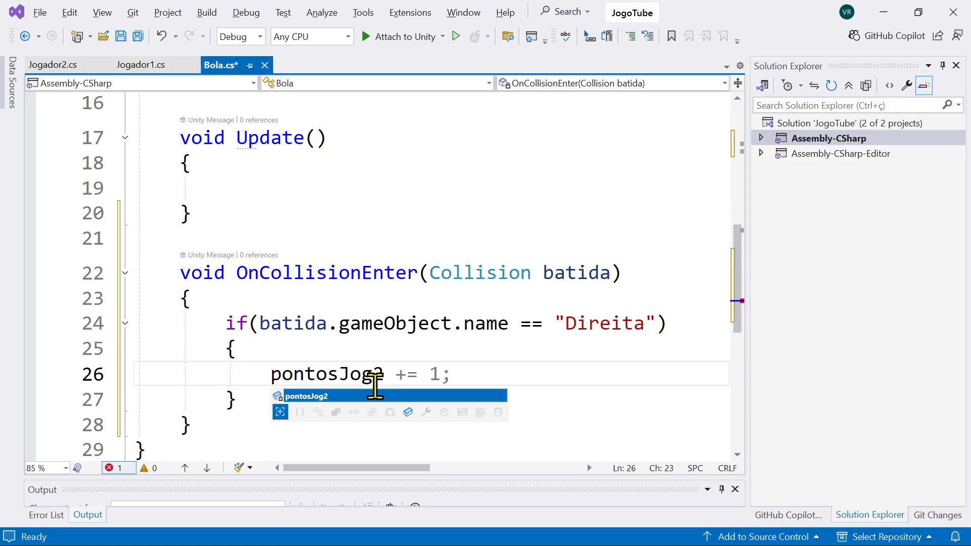
pyautogui.write('++;')
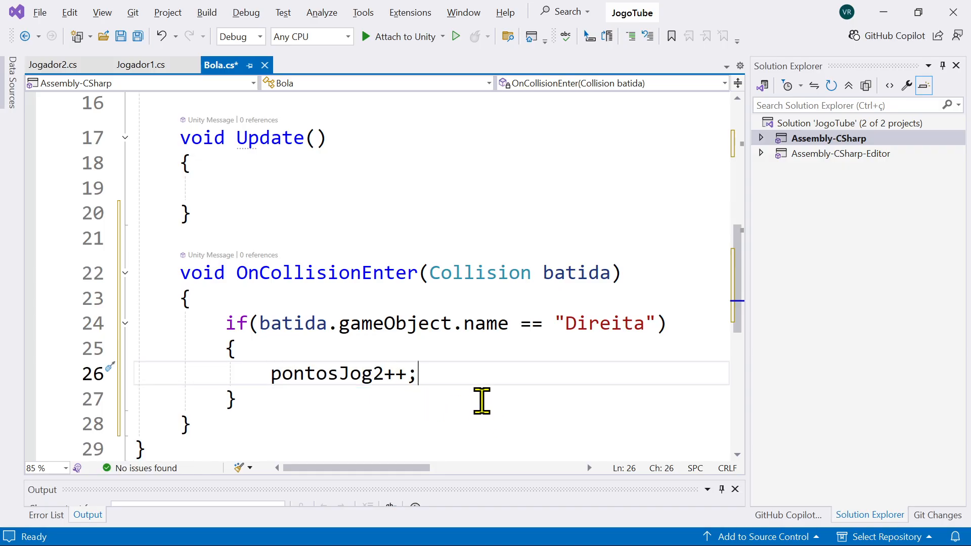
# Step: Inspect PadEsquerdo's attached script in Unity, and change the incremented variable in the Direita block of Bola to pontosJog1
pyautogui.hotkey('alt', 'Tab')
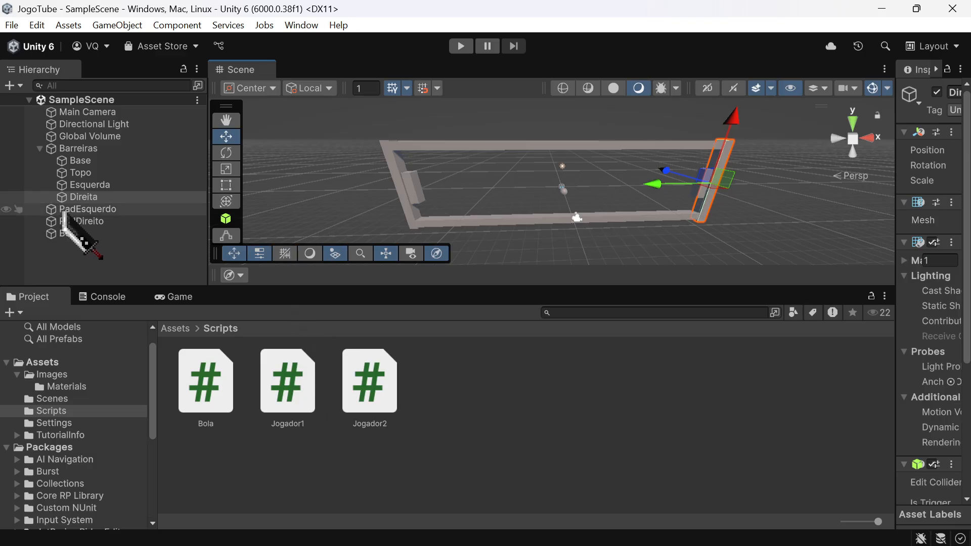
pyautogui.click(96, 211)
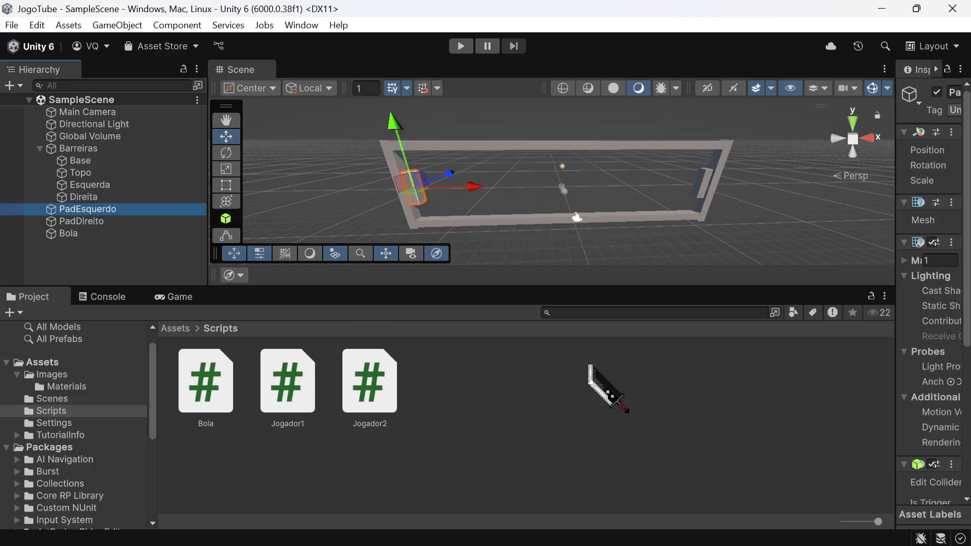
pyautogui.click(906, 243)
pyautogui.moveTo(894, 267); pyautogui.dragTo(730, 269)
pyautogui.scroll(-2, 871, 362)
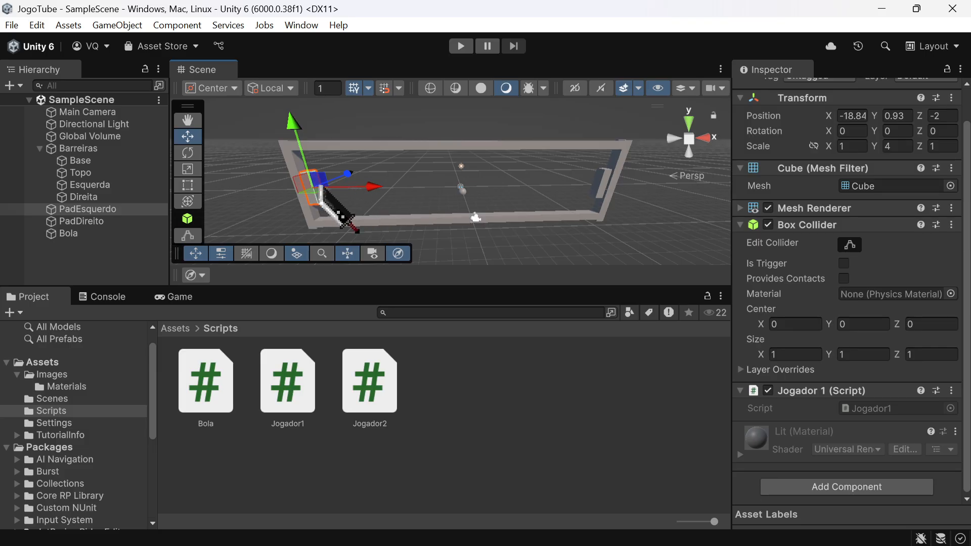
pyautogui.click(619, 168)
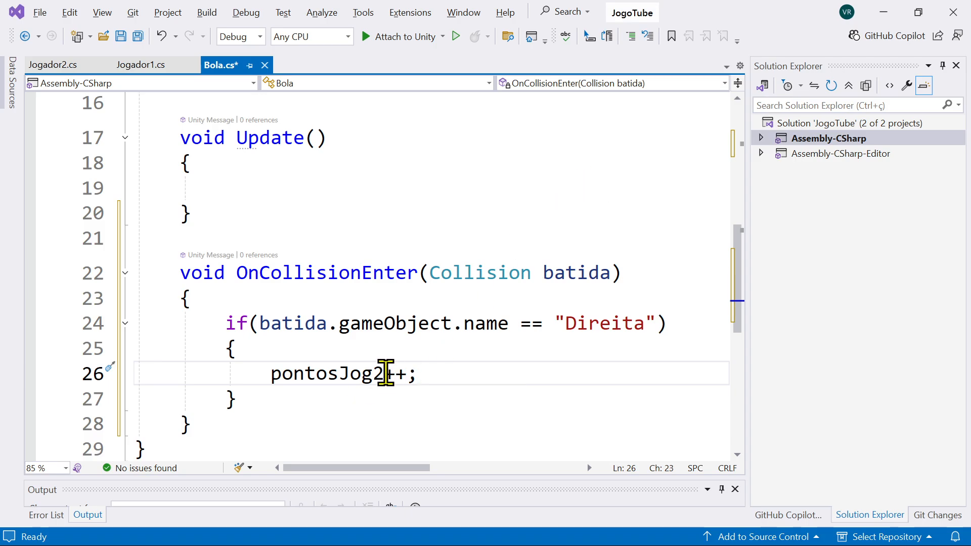
pyautogui.press('BackSpace')
pyautogui.write('1')
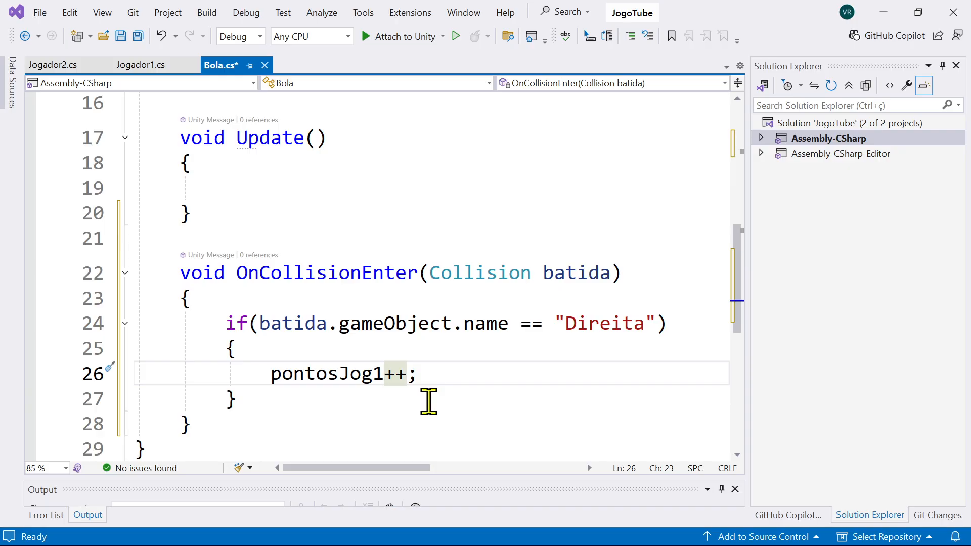
# Step: Below pontosJog1++; in the Direita block, start a statement assigning transform.position a new Vector3 with empty parentheses
pyautogui.scroll(-1, 248, 377)
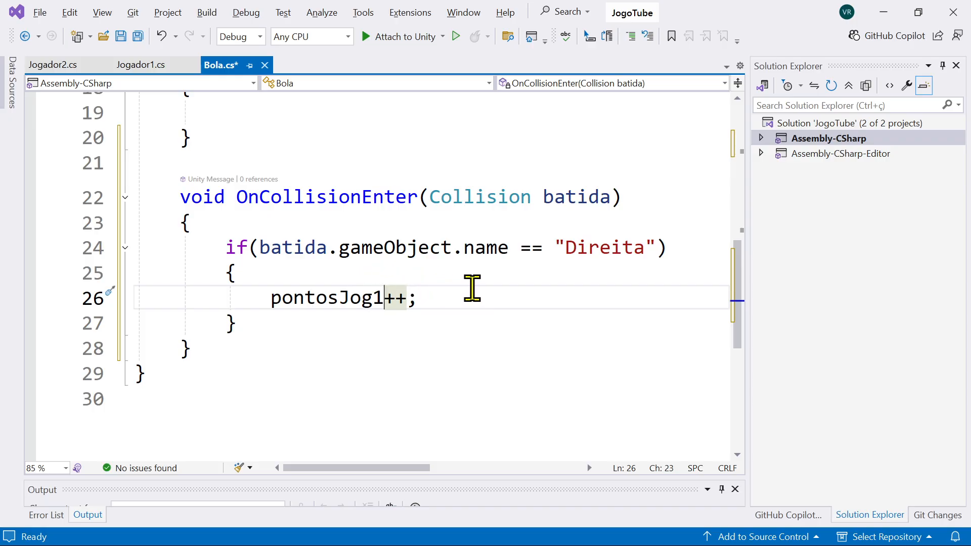
pyautogui.click(449, 293)
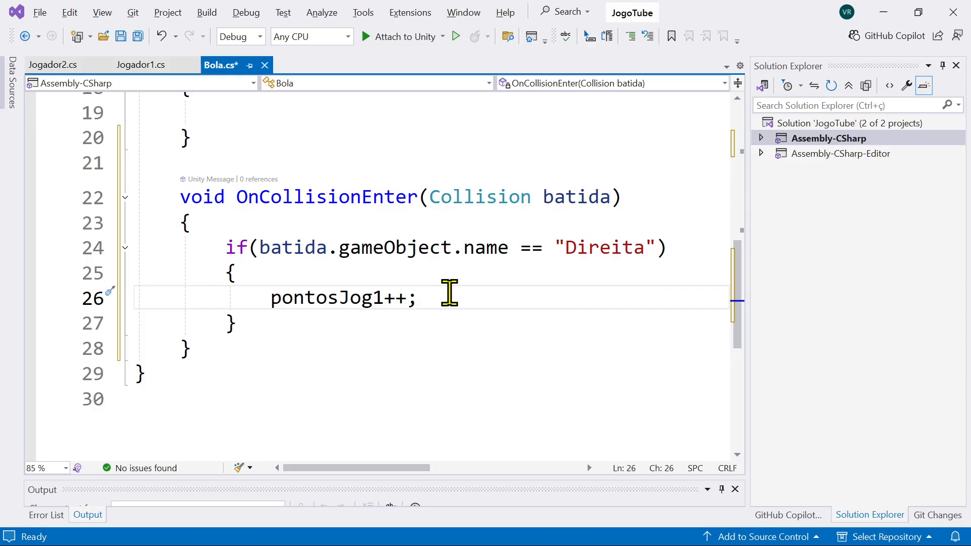
pyautogui.press('Return')
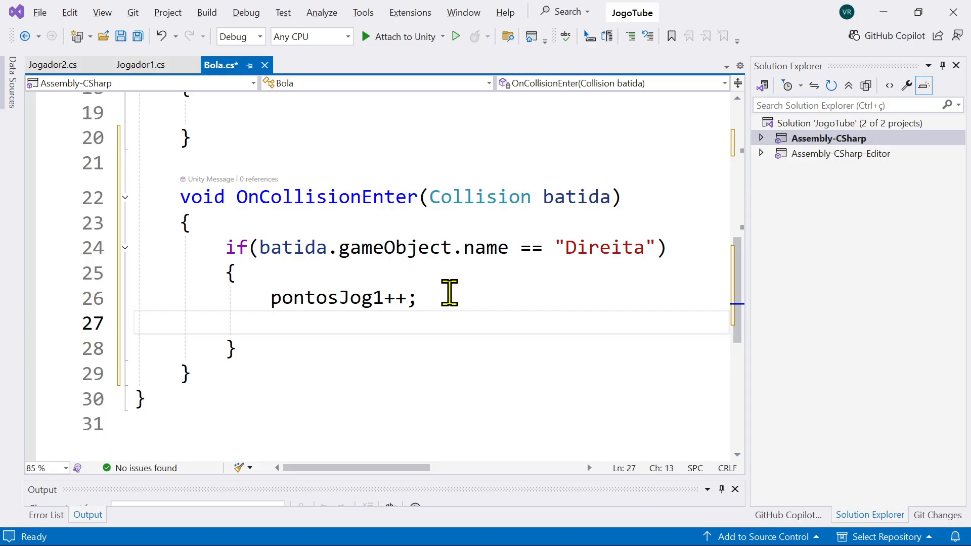
pyautogui.write('tro')
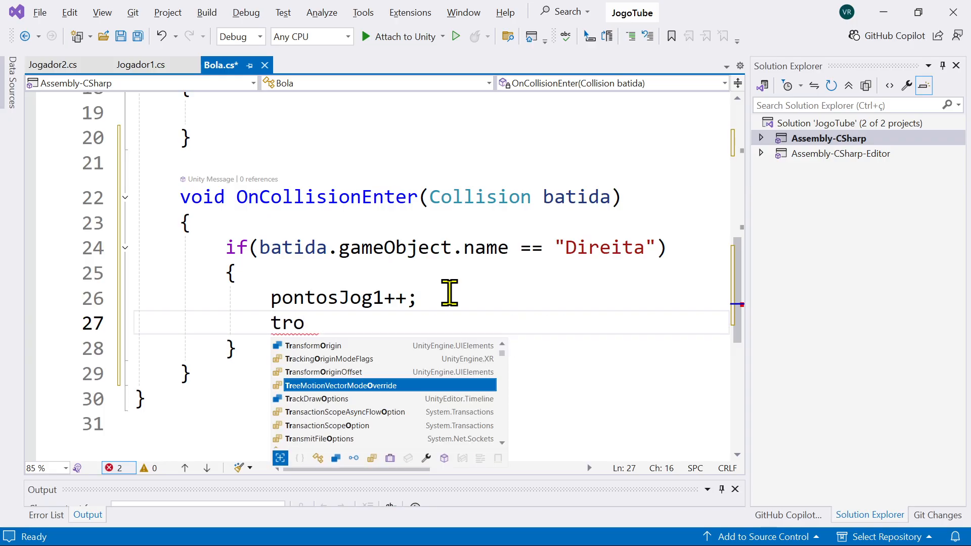
pyautogui.press('BackSpace')
pyautogui.write('an')
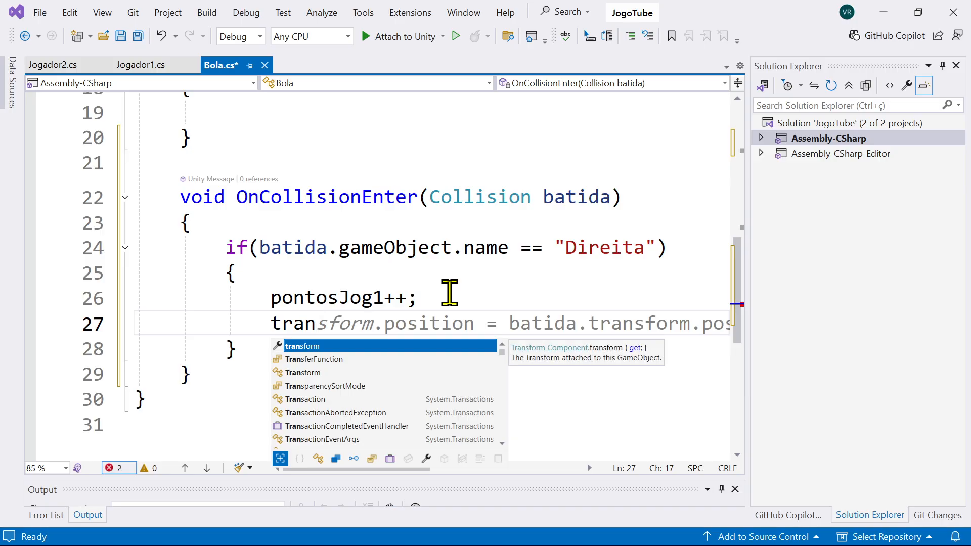
pyautogui.write('sform.pos')
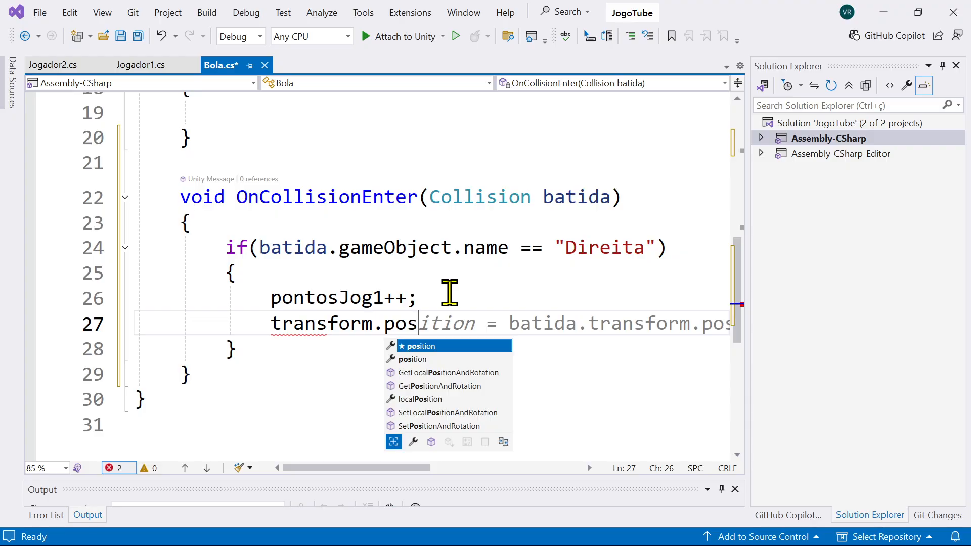
pyautogui.write('ition =')
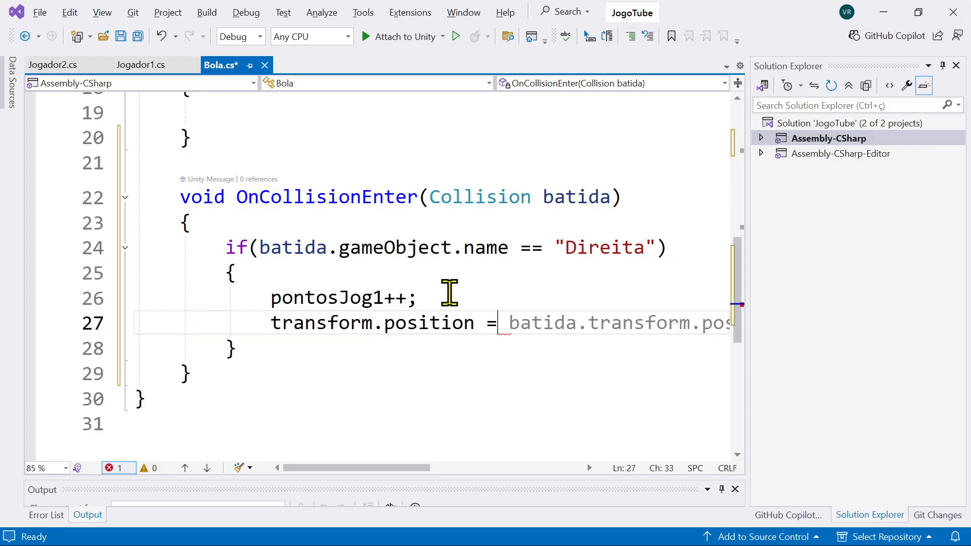
pyautogui.write(' new ')
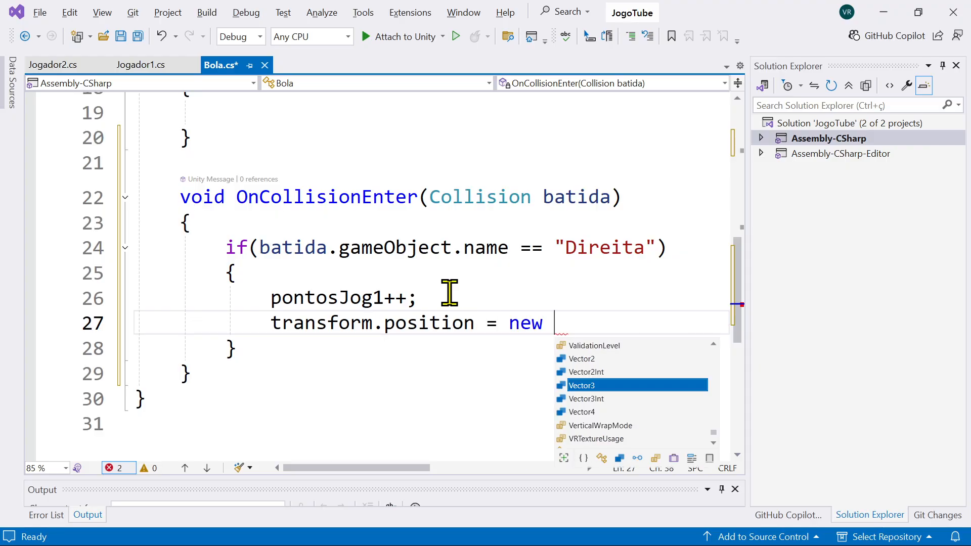
pyautogui.write('Vector')
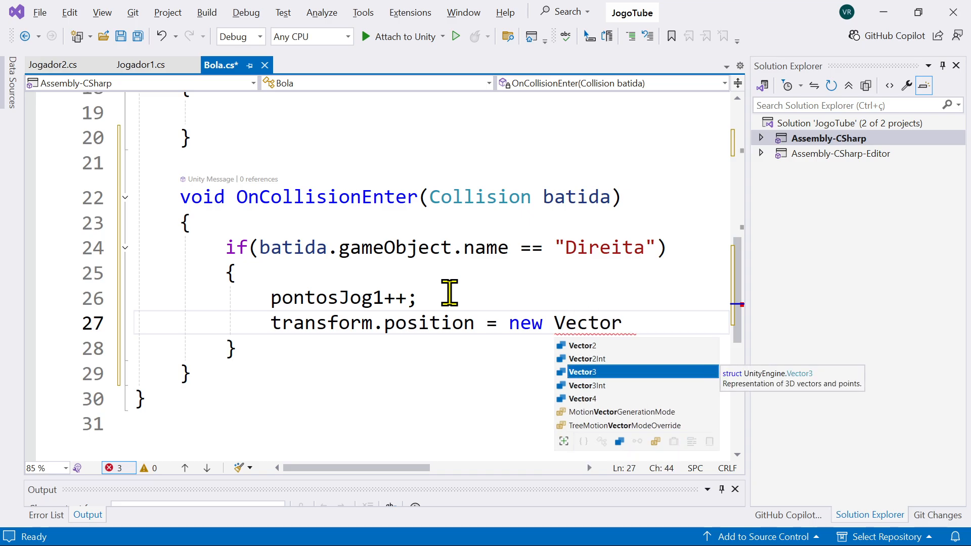
pyautogui.write('3(')
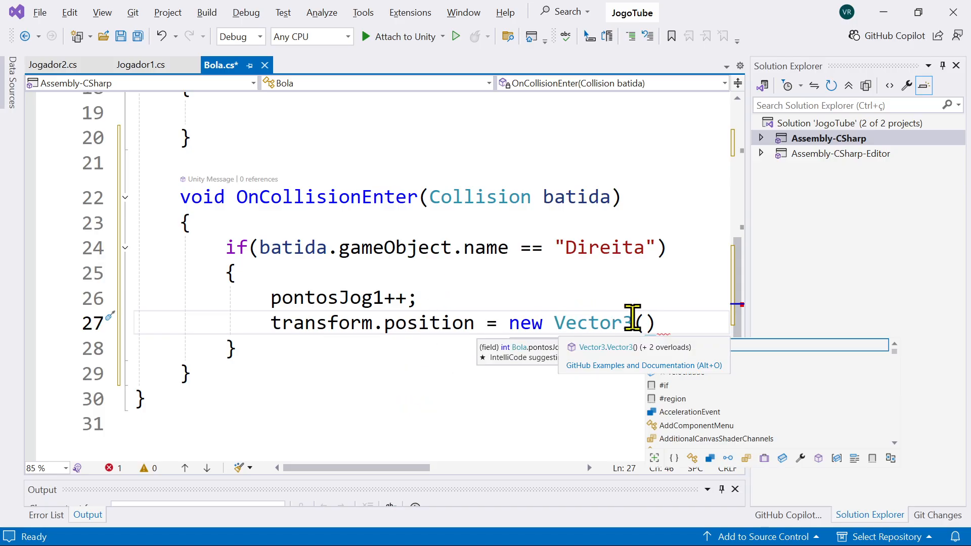
# Step: Check Bola's position in the Unity scene, and complete the Vector3 in the Bola script with 0, 0, -2 and a semicolon
pyautogui.hotkey('alt', 'Tab')
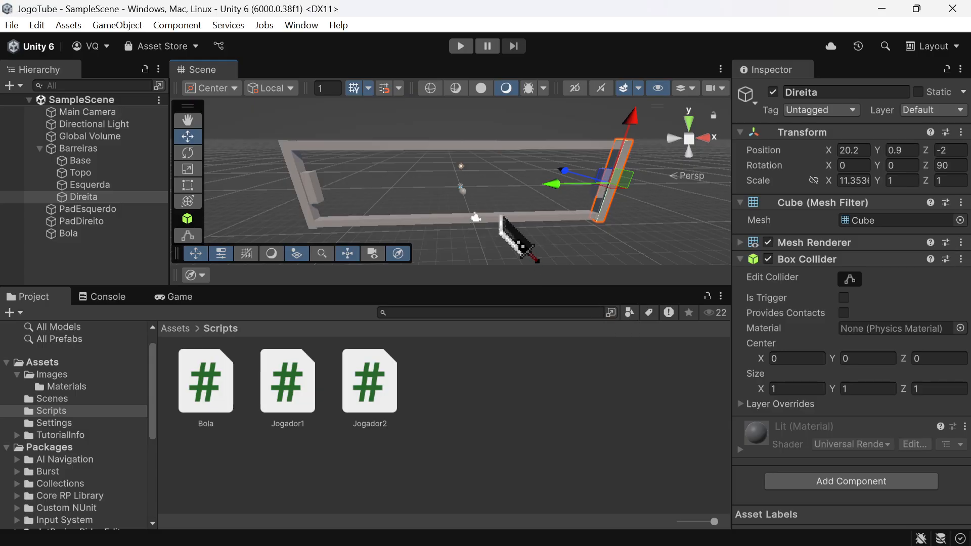
pyautogui.click(462, 187)
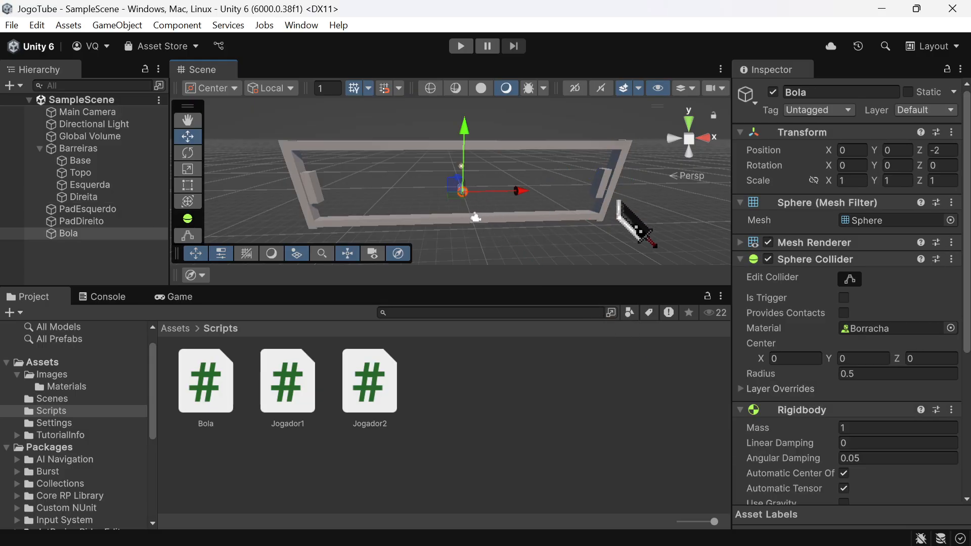
pyautogui.click(852, 150)
pyautogui.click(892, 148)
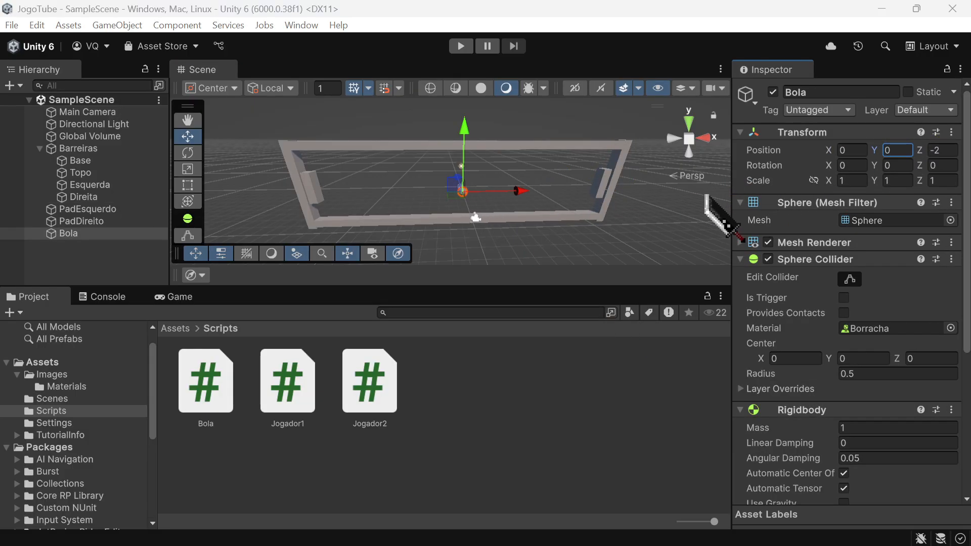
pyautogui.hotkey('alt', 'Tab')
pyautogui.hotkey('alt', 'Tab')
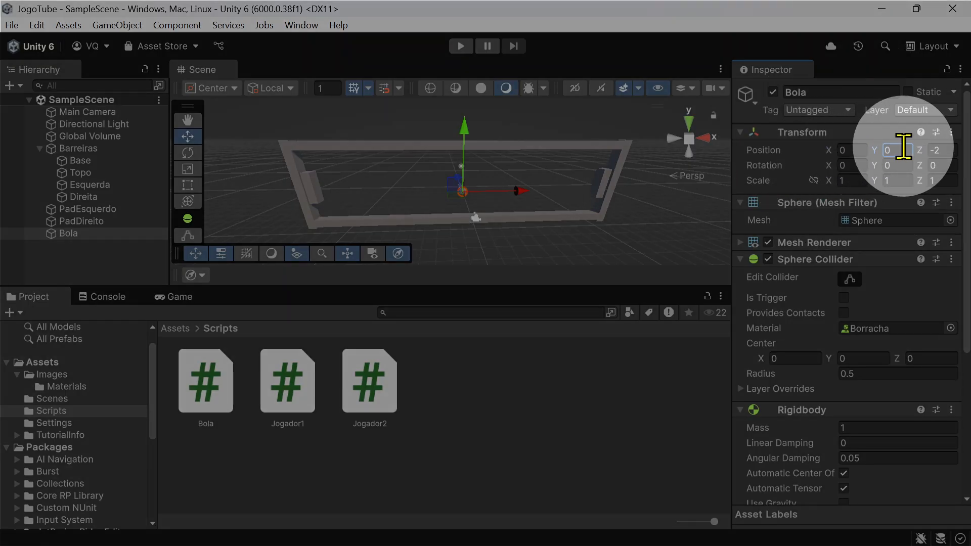
pyautogui.hotkey('alt', 'Tab')
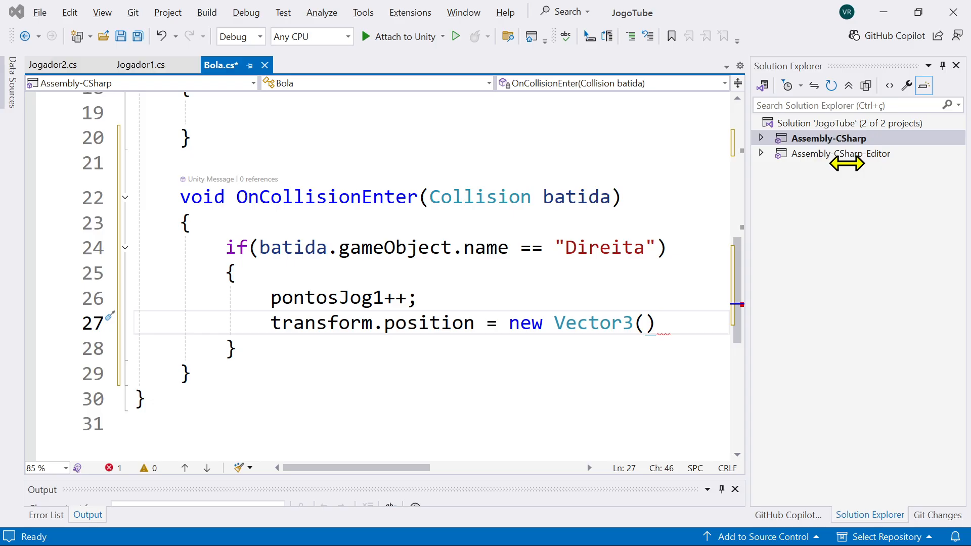
pyautogui.write('0')
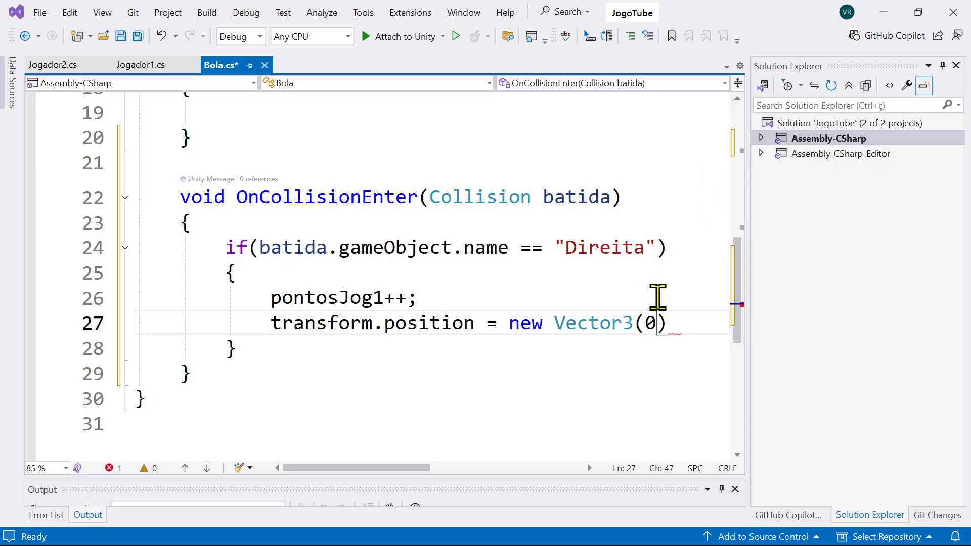
pyautogui.write(',')
pyautogui.write('0,')
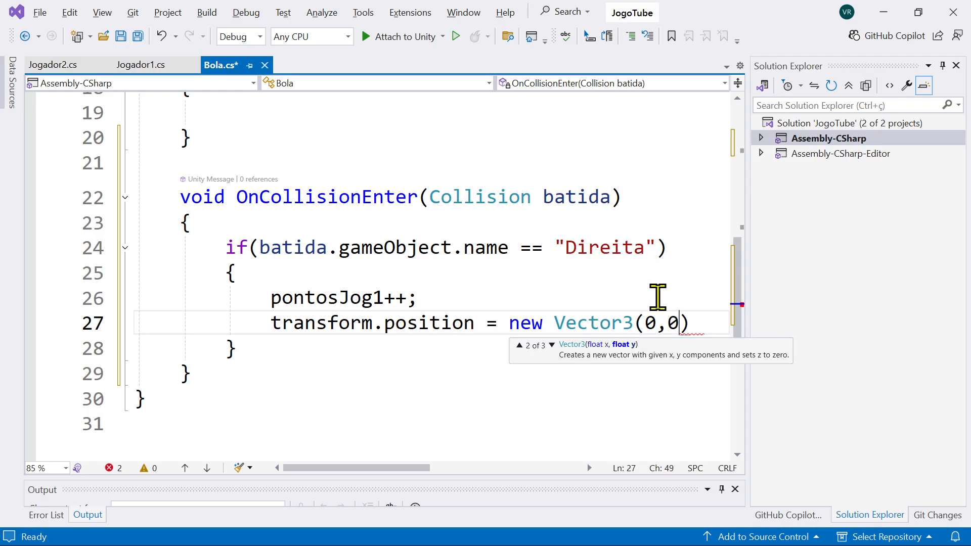
pyautogui.write('-2')
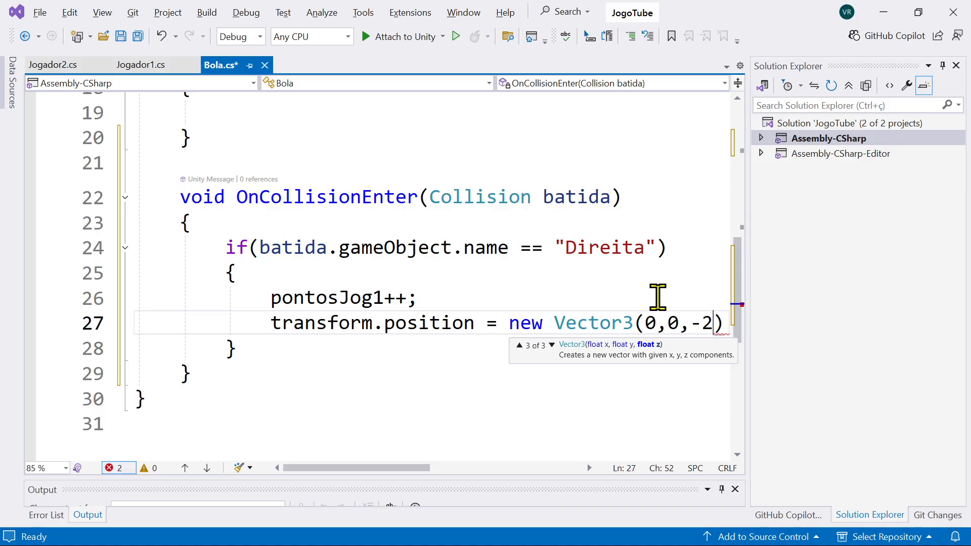
pyautogui.write(')')
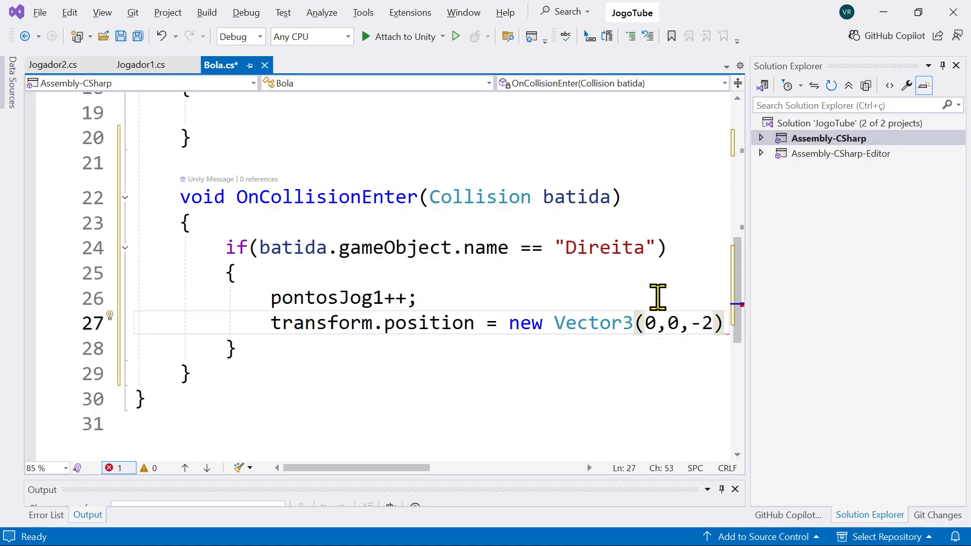
pyautogui.write(';')
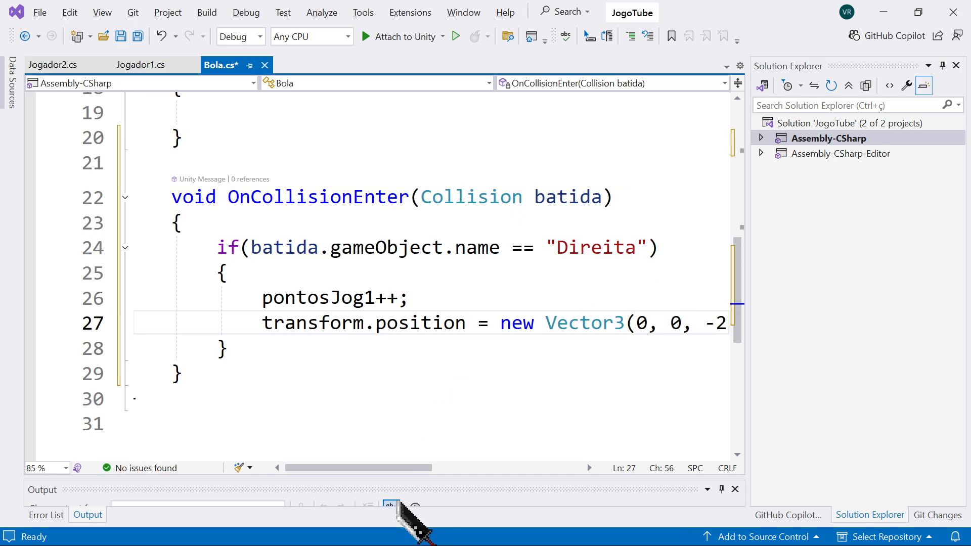
pyautogui.moveTo(402, 468)
pyautogui.mouseDown()
pyautogui.moveTo(407, 480)
pyautogui.moveTo(446, 466)
pyautogui.moveTo(413, 462)
pyautogui.mouseUp()
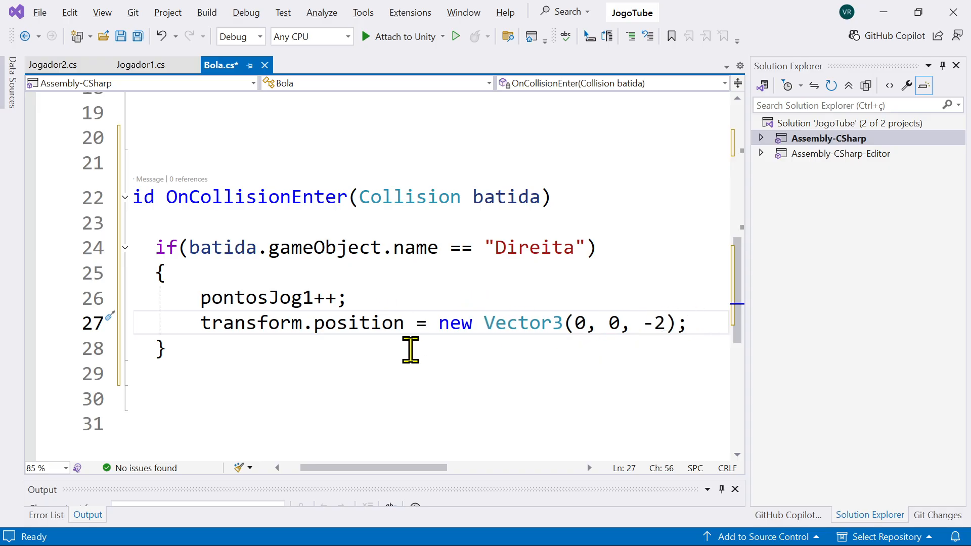
# Step: Add the call Start(); below the transform.position statement in the Direita block of the Bola script
pyautogui.hotkey('alt', 'Tab')
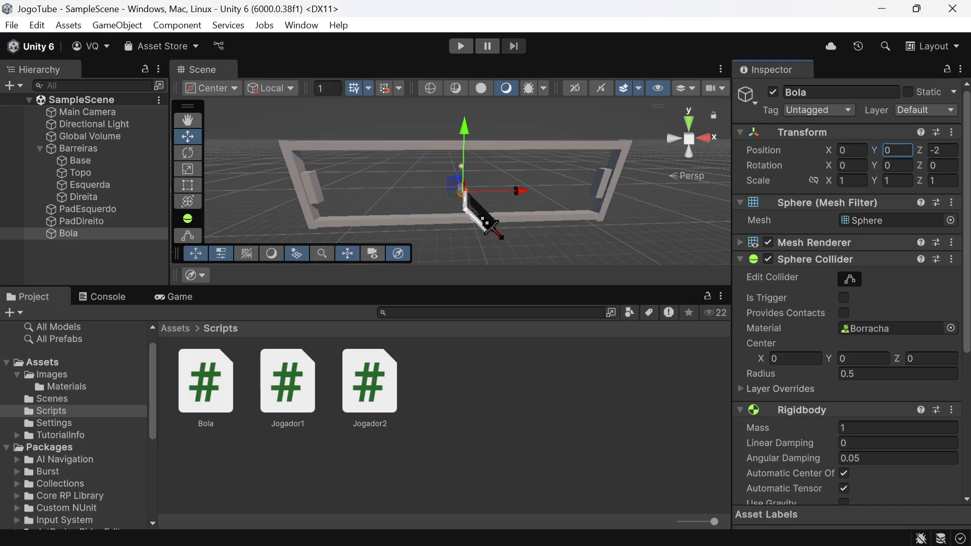
pyautogui.hotkey('alt', 'Tab')
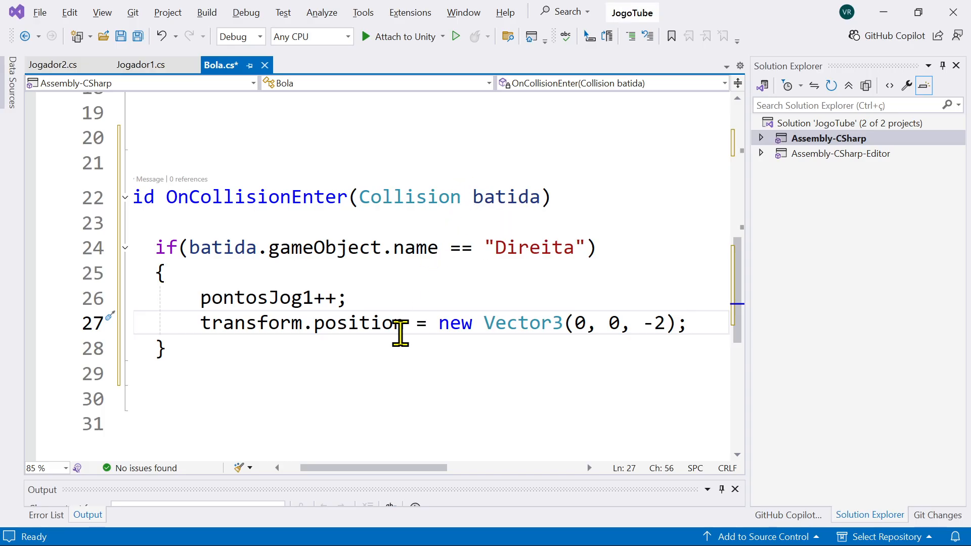
pyautogui.scroll(6, 399, 331)
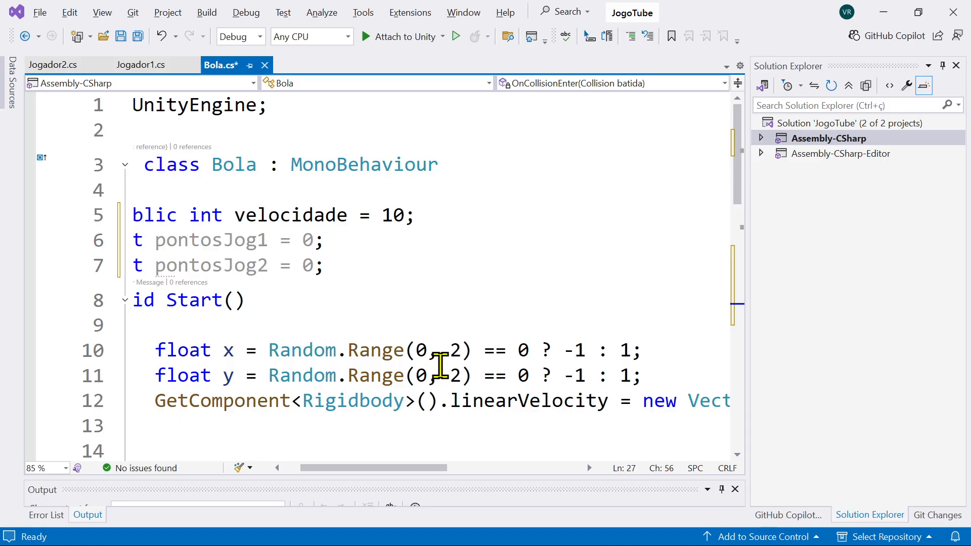
pyautogui.scroll(-2, 439, 364)
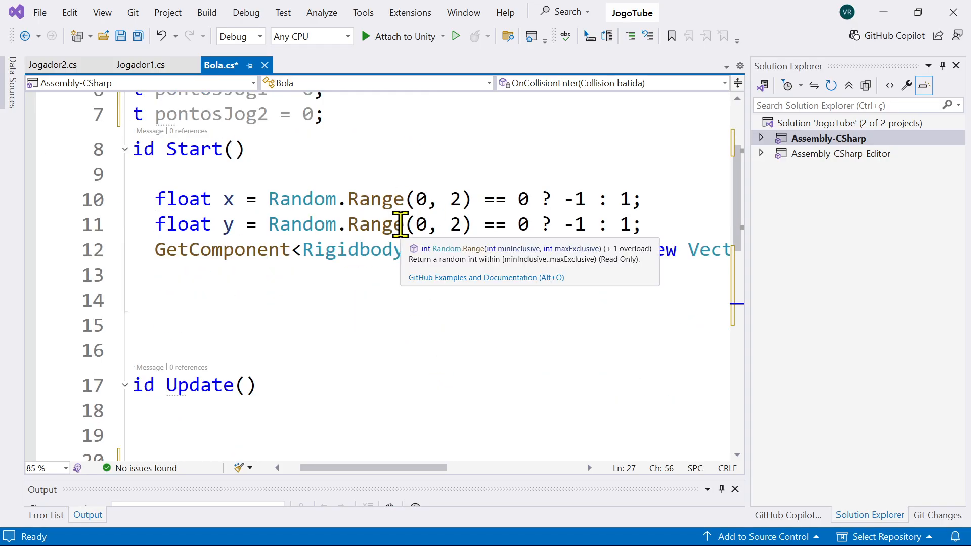
pyautogui.scroll(-4, 400, 224)
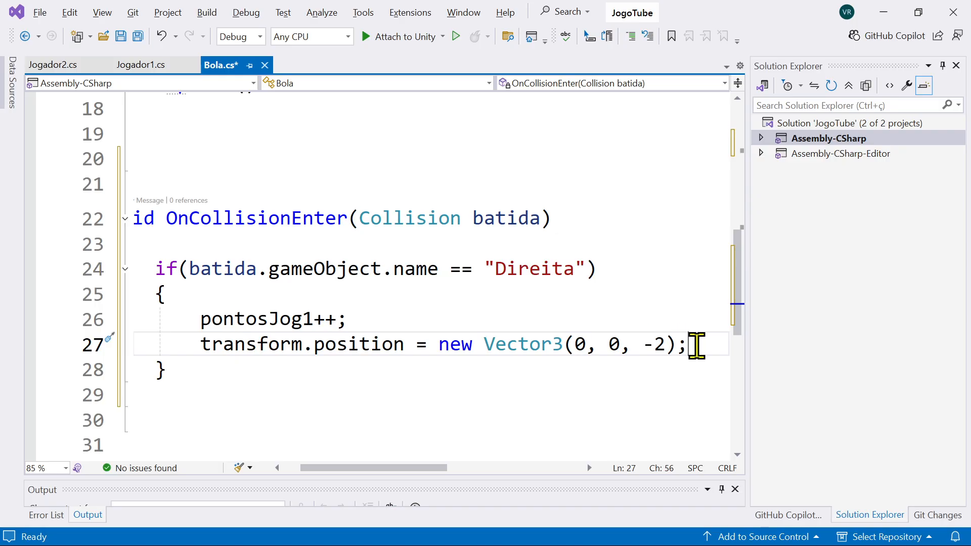
pyautogui.press('Return')
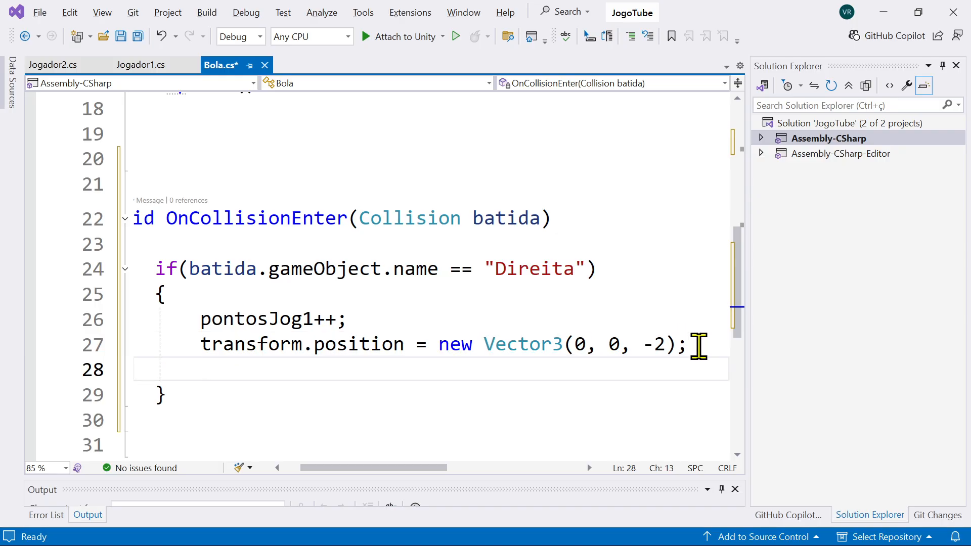
pyautogui.write('Start')
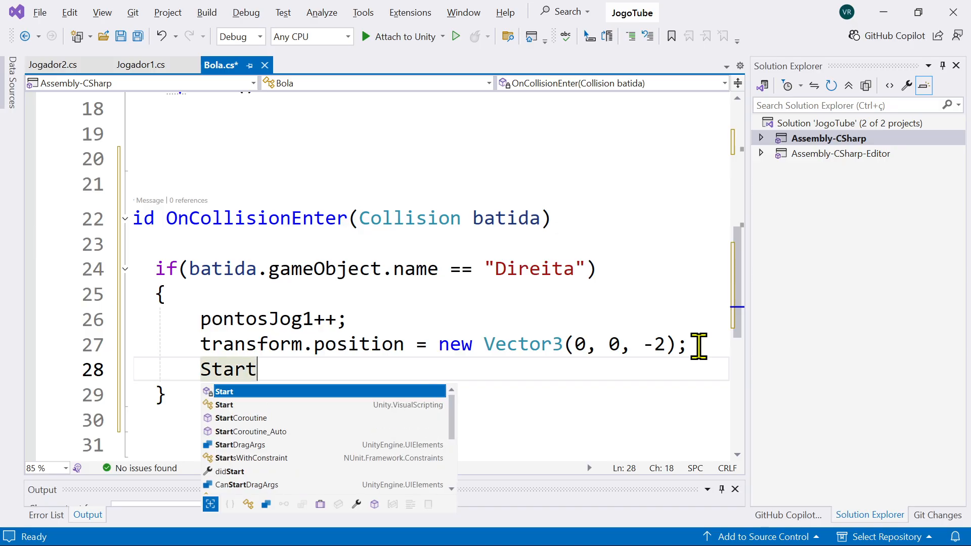
pyautogui.write('();')
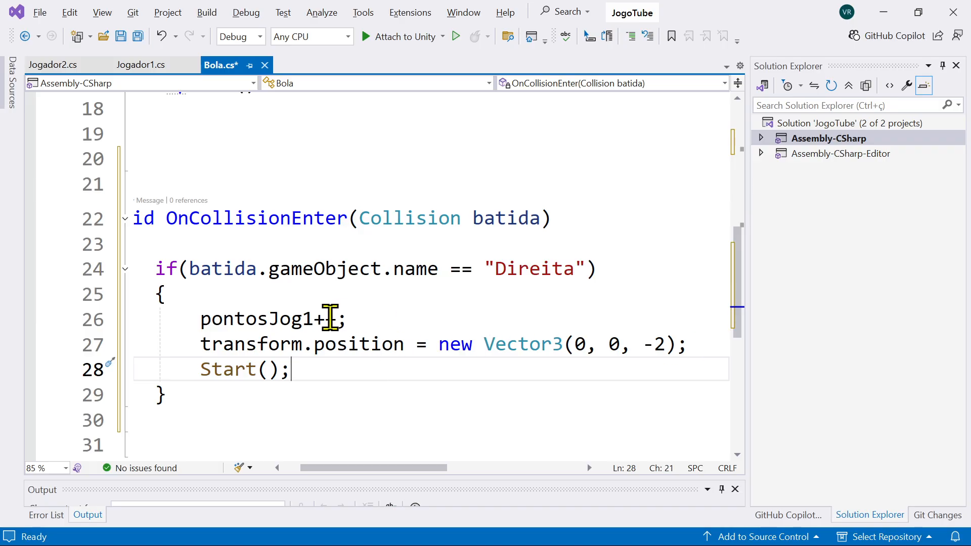
# Step: Review the Start method in the Bola script, from its declaration to its closing brace
pyautogui.click(208, 370)
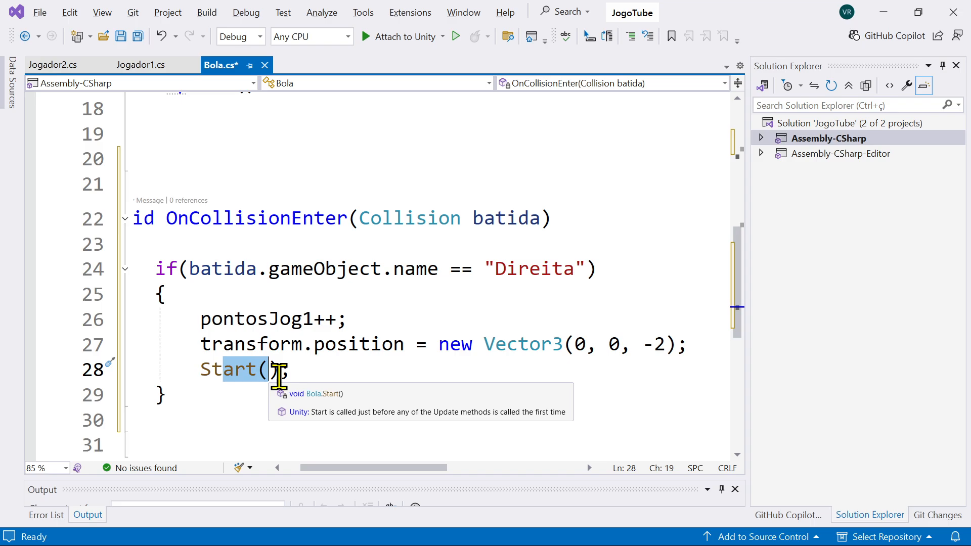
pyautogui.press('F12')
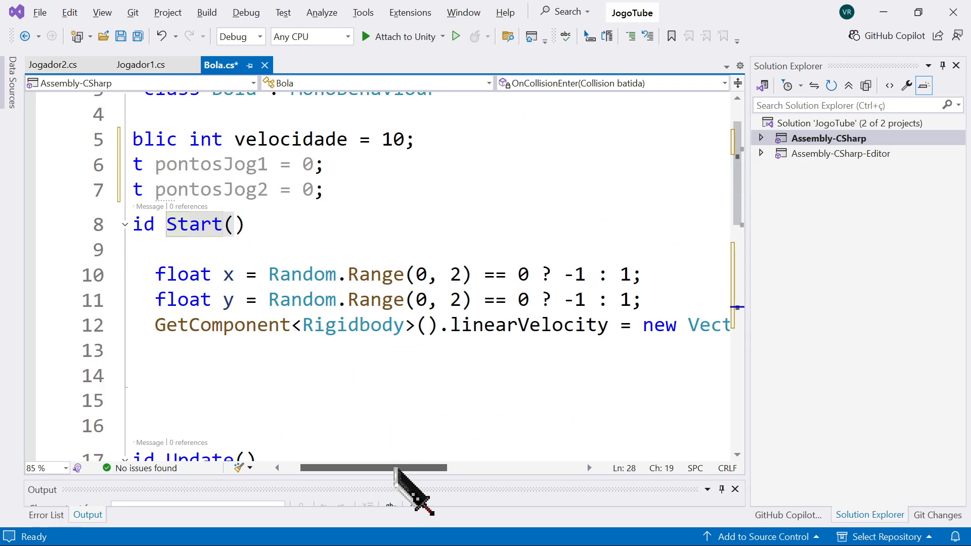
pyautogui.moveTo(397, 470); pyautogui.dragTo(307, 472)
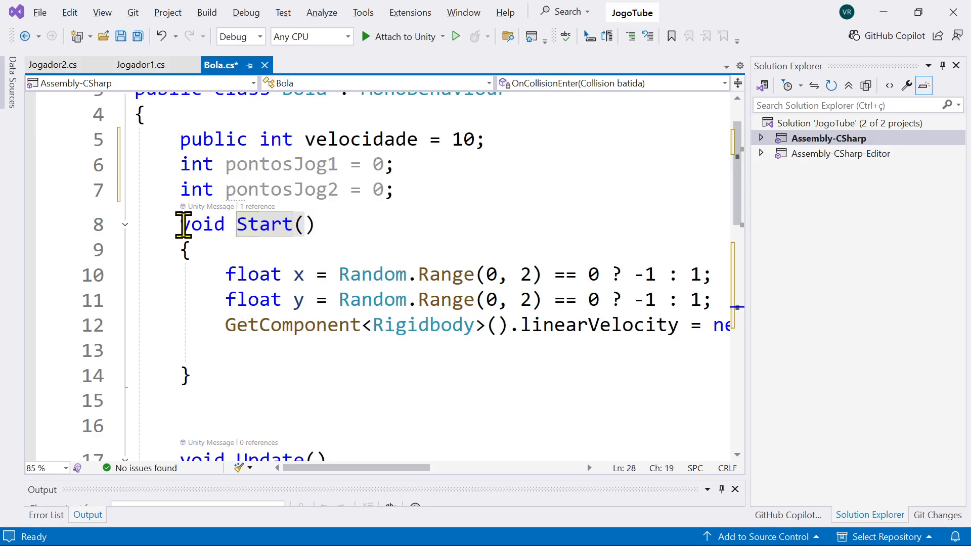
pyautogui.moveTo(183, 224); pyautogui.dragTo(364, 366)
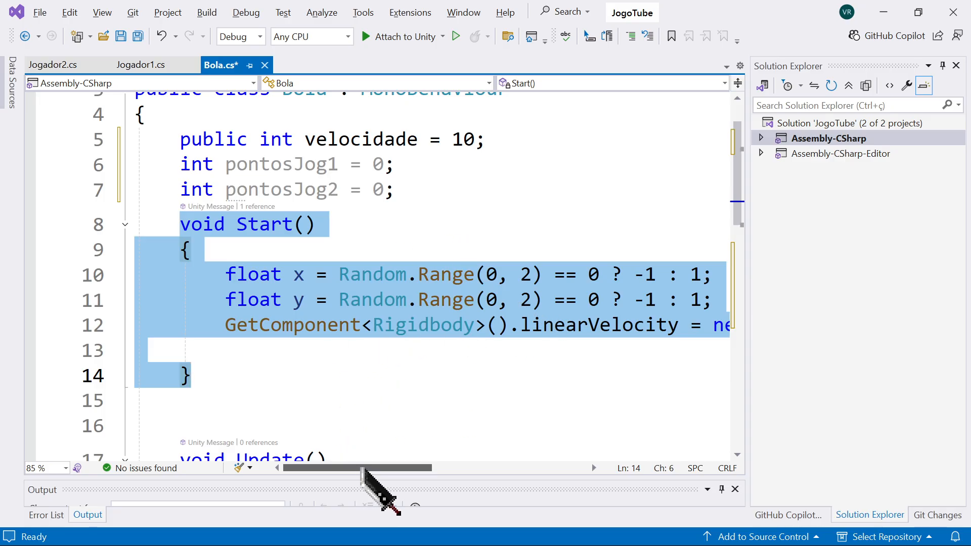
# Step: Switch to Unity and run the game in play mode to test the Direita wall collision
pyautogui.hotkey('alt', 'Tab')
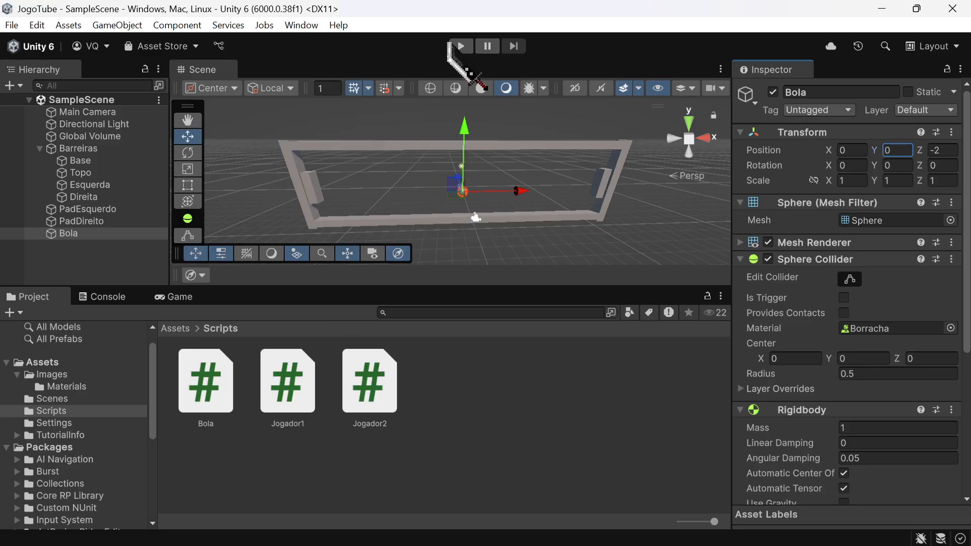
pyautogui.click(460, 46)
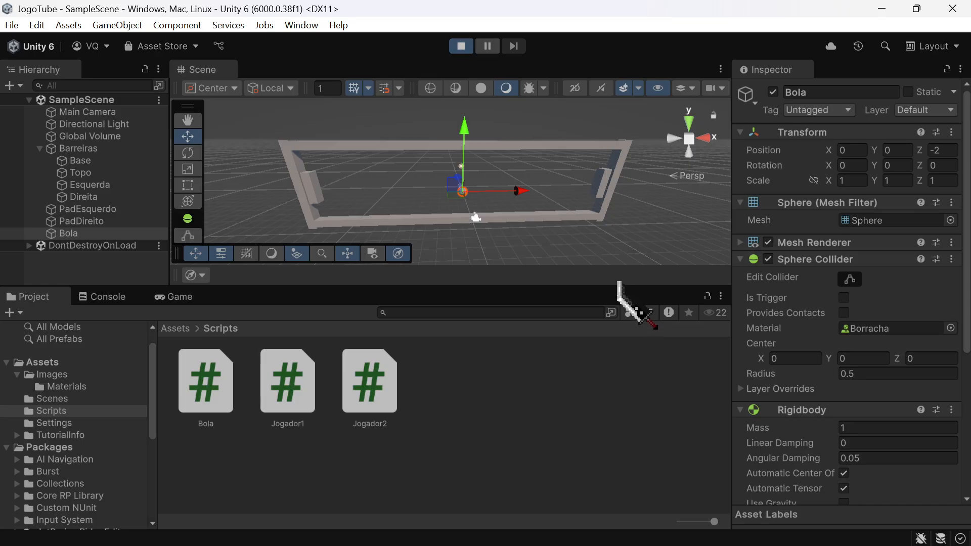
# Step: Enlarge the Game view and narrow the Inspector to watch the running game, and end play mode
pyautogui.moveTo(620, 285); pyautogui.dragTo(625, 143)
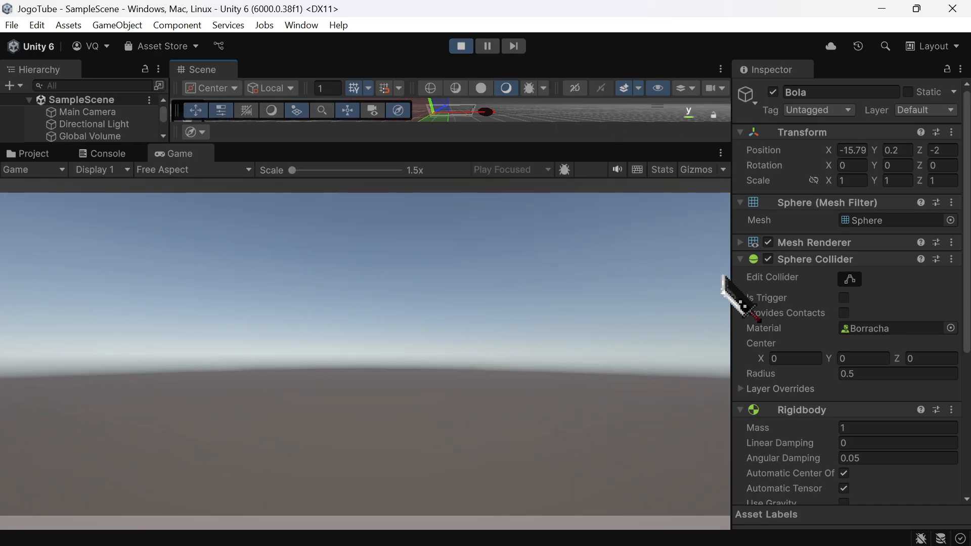
pyautogui.moveTo(729, 281); pyautogui.dragTo(895, 295)
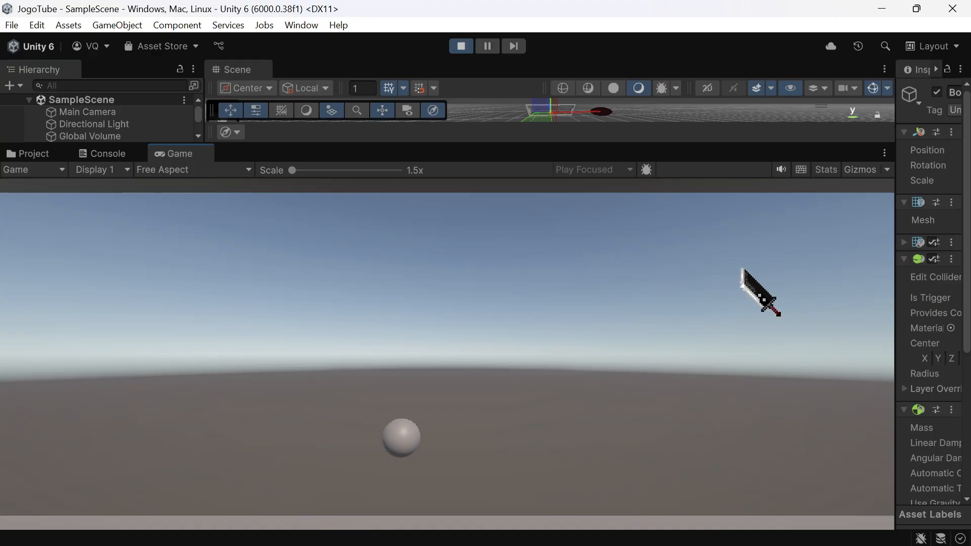
pyautogui.moveTo(570, 145); pyautogui.dragTo(583, 294)
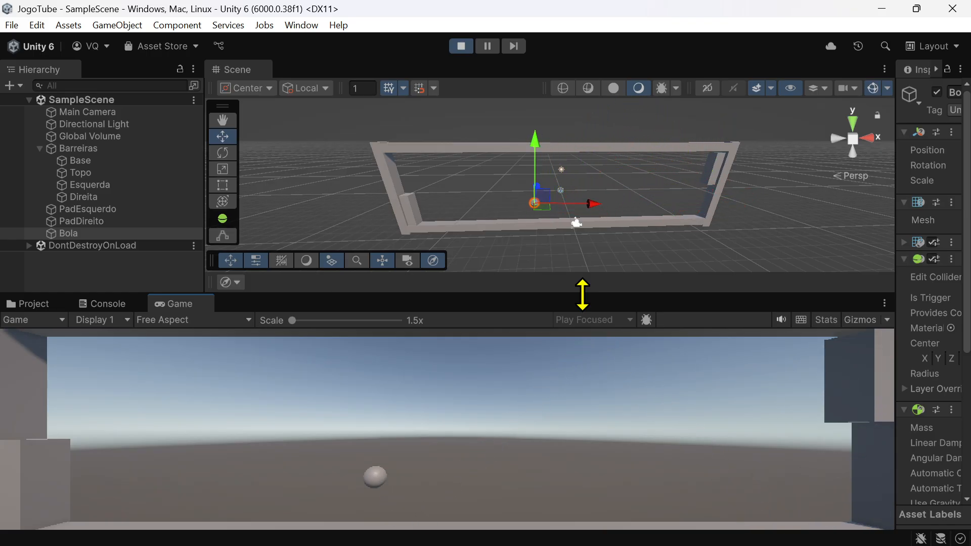
pyautogui.click(462, 47)
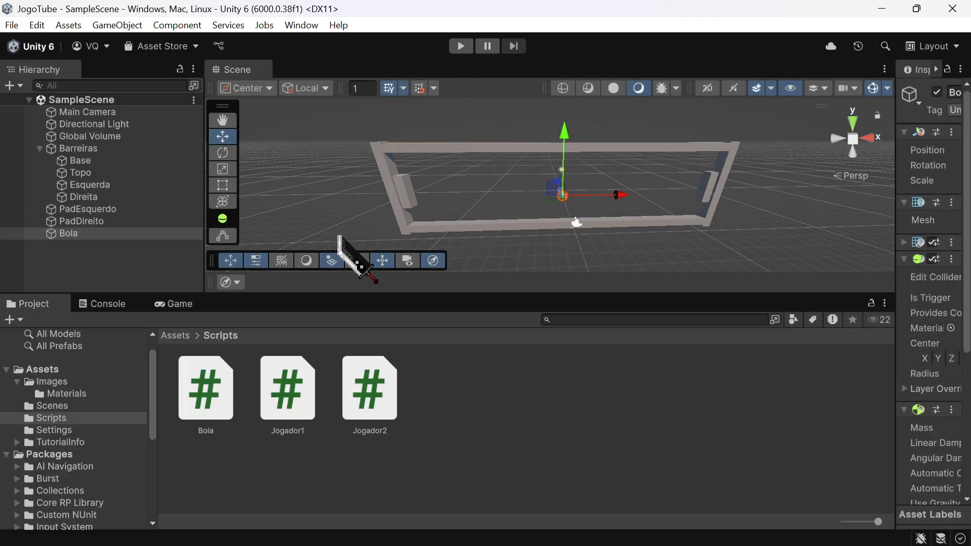
# Step: Switch to Visual Studio and save the Bola script with the Direita collision code in OnCollisionEnter
pyautogui.hotkey('alt', 'Tab')
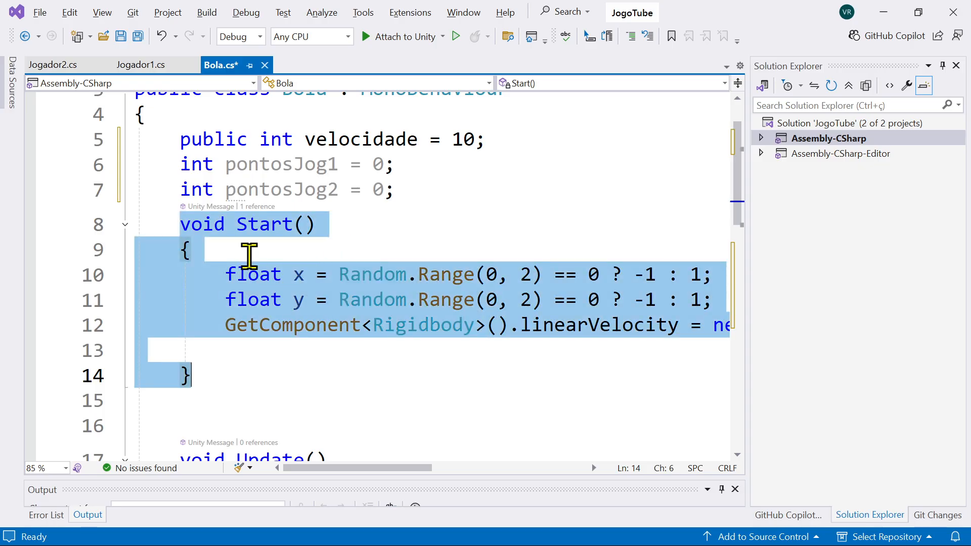
pyautogui.click(375, 231)
pyautogui.scroll(-7, 440, 268)
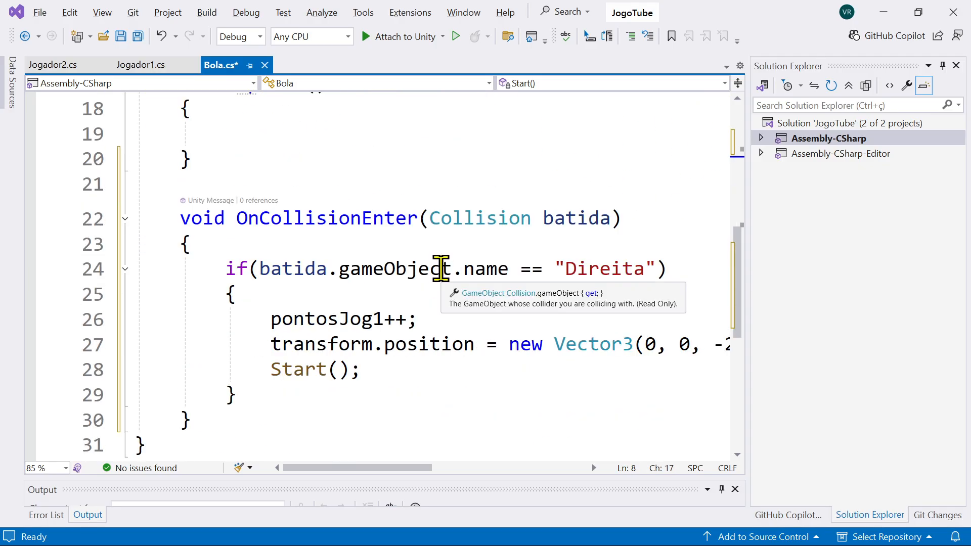
pyautogui.scroll(2, 475, 248)
pyautogui.click(452, 268)
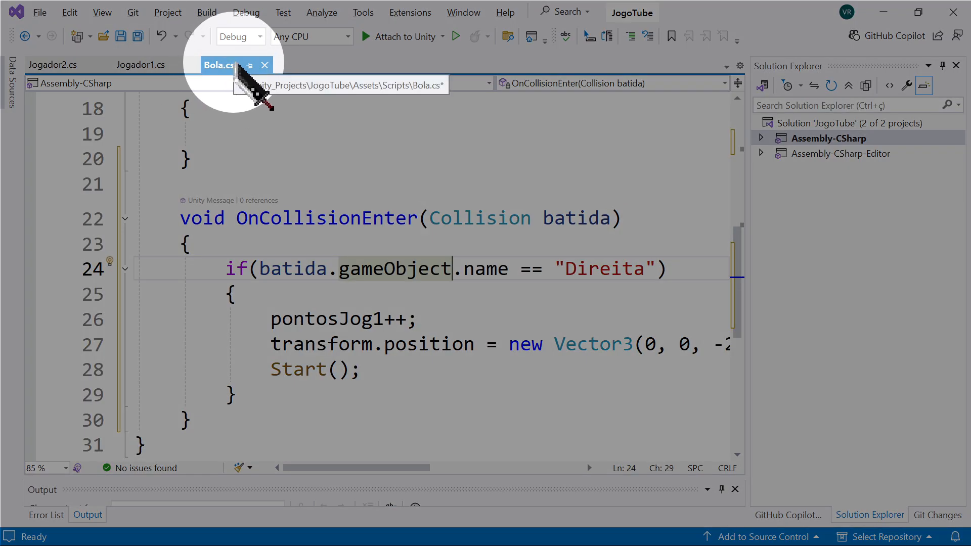
pyautogui.click(372, 221)
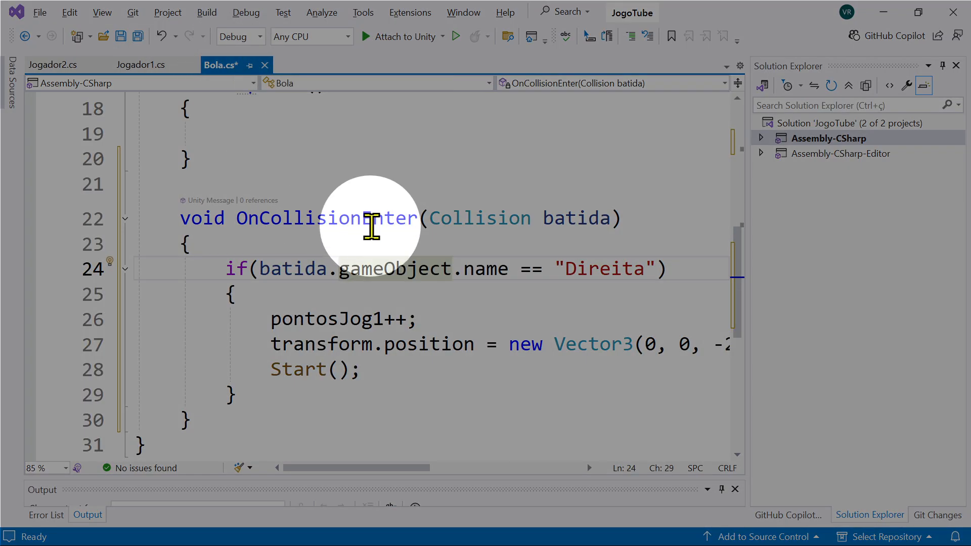
pyautogui.hotkey('ctrl', 's')
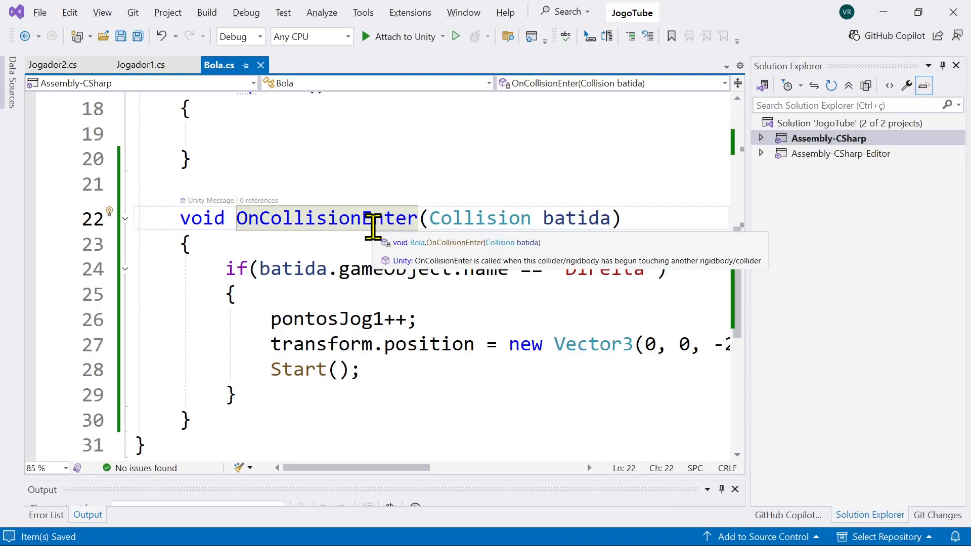
# Step: Switch to Unity, run the game while moving both paddles to test the Direita wall collision, and end play mode
pyautogui.hotkey('alt', 'Tab')
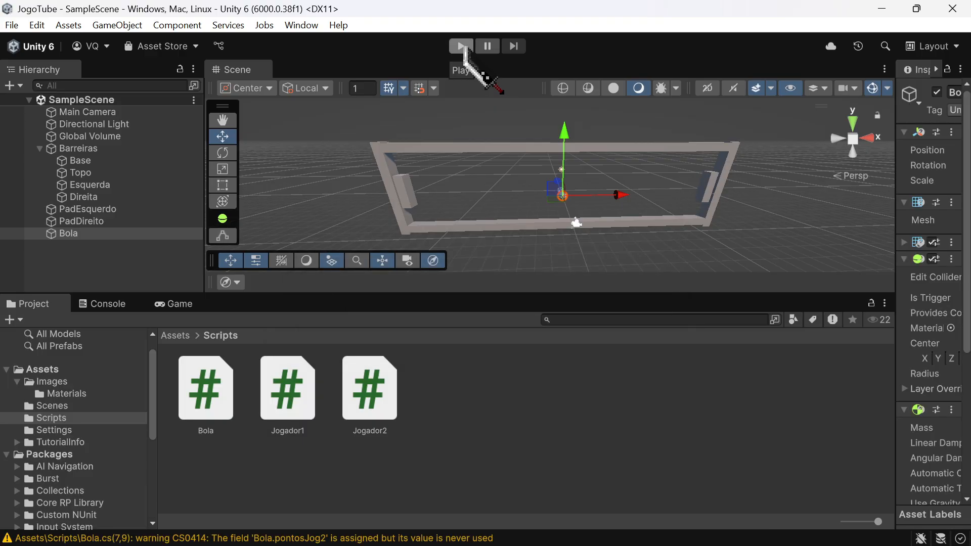
pyautogui.click(462, 47)
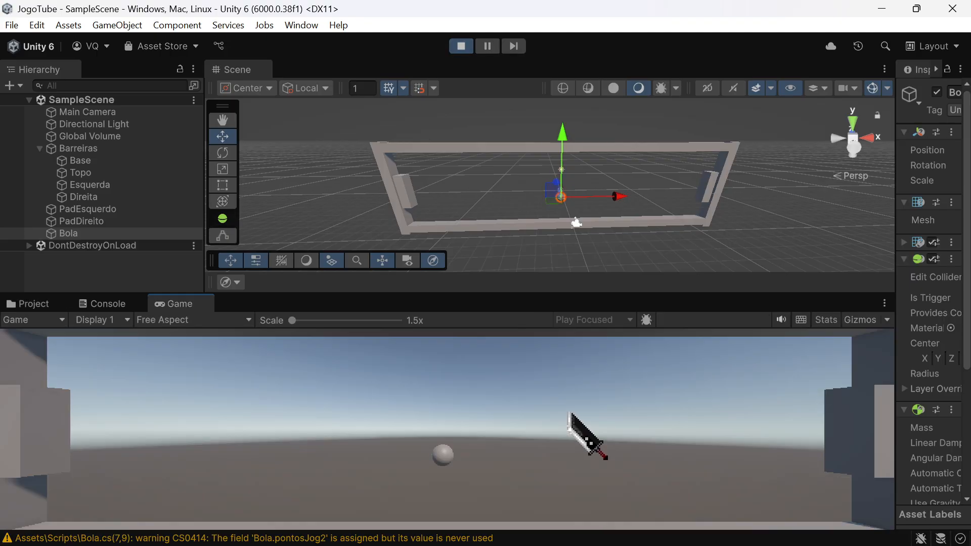
pyautogui.press('s')
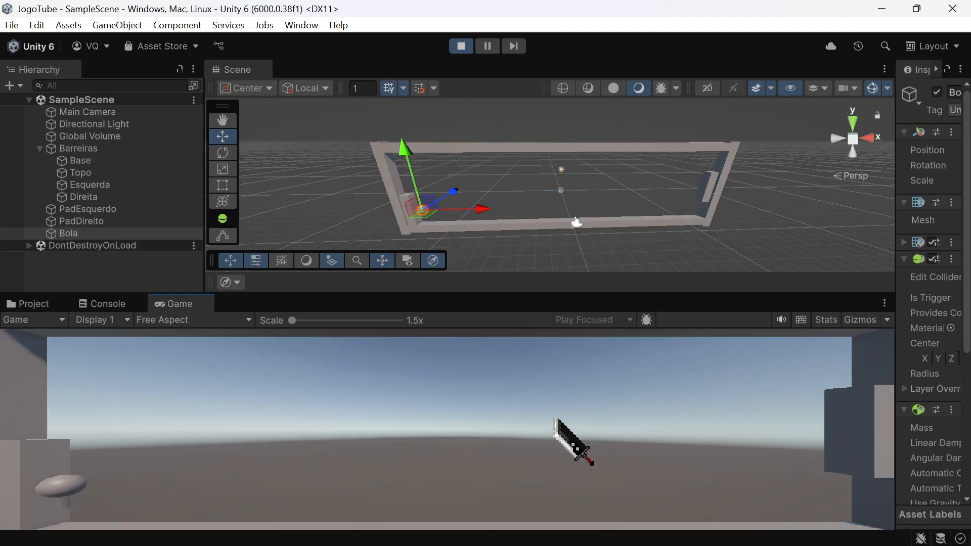
pyautogui.press('Down')
pyautogui.press('Up')
pyautogui.press('Up')
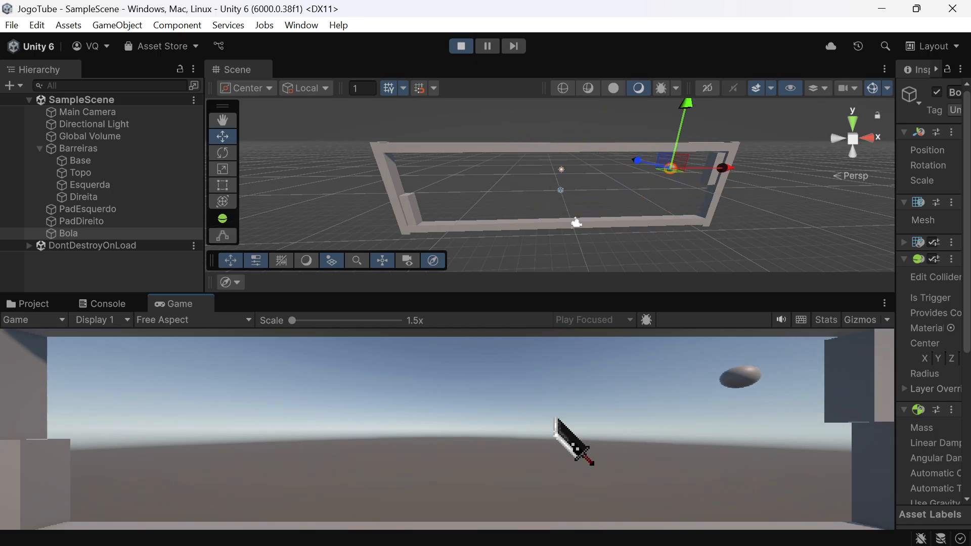
pyautogui.press('Down')
pyautogui.press('Down')
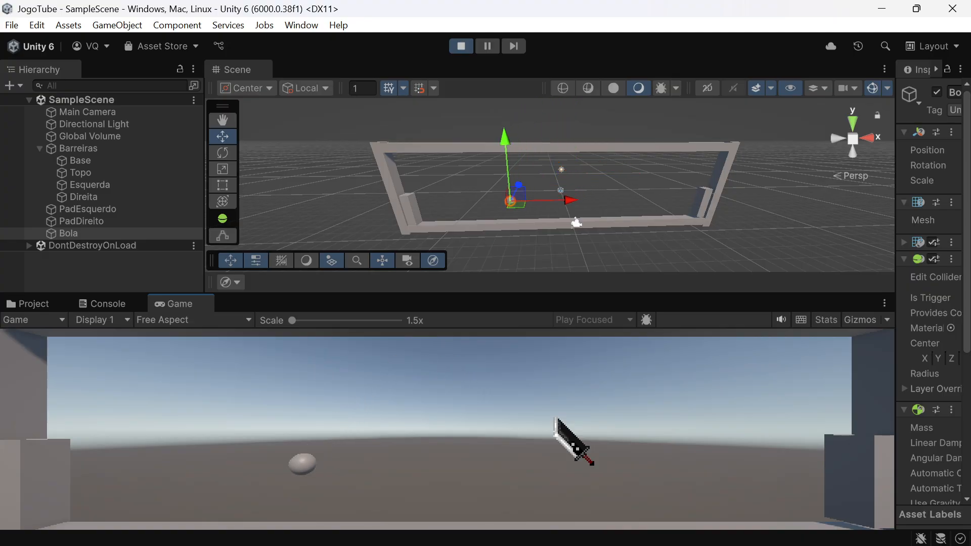
pyautogui.press('w')
pyautogui.press('w')
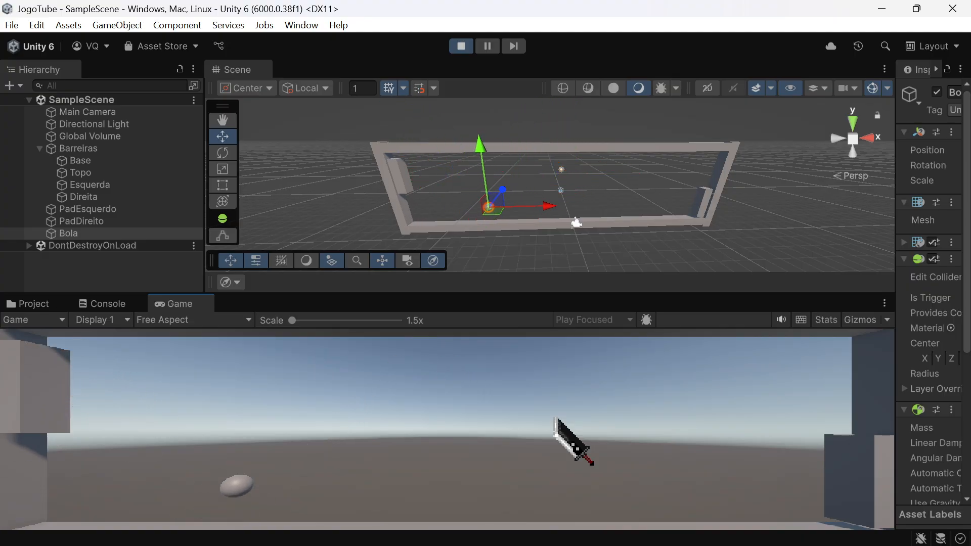
pyautogui.press('Up')
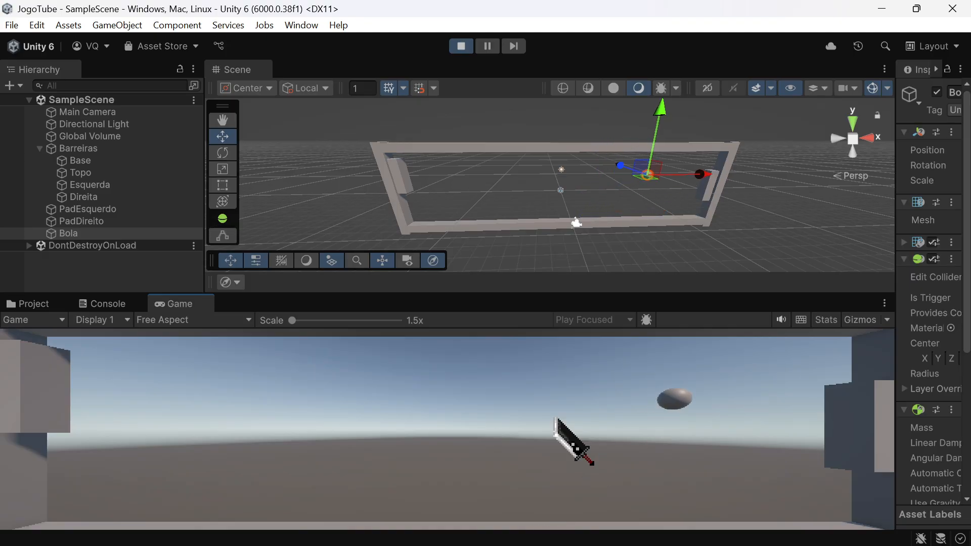
pyautogui.press('Down')
pyautogui.press('Up')
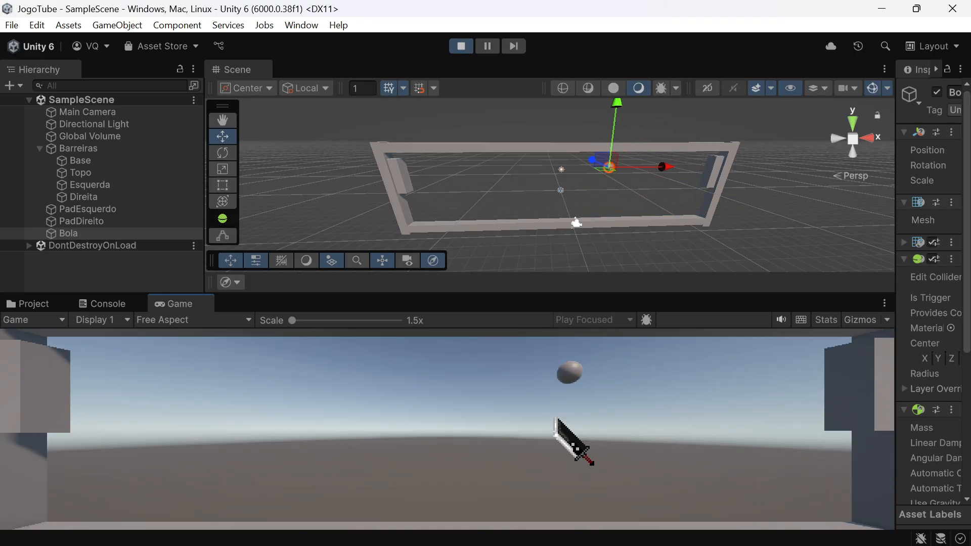
pyautogui.press('s')
pyautogui.press('w')
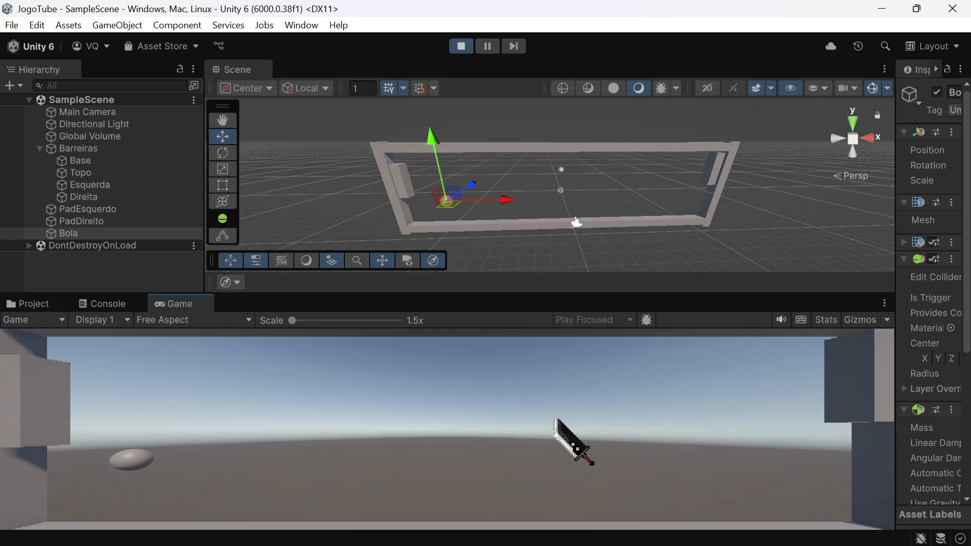
pyautogui.press('s')
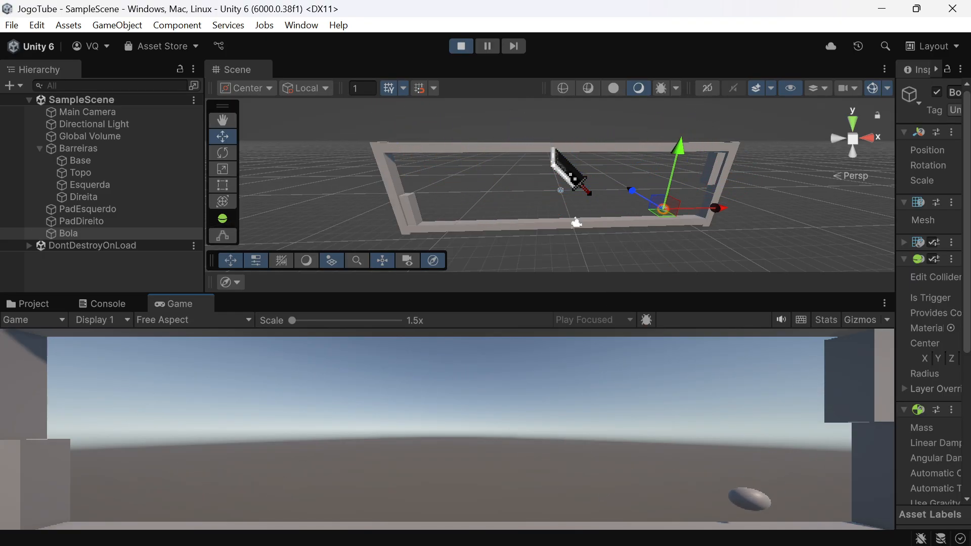
pyautogui.click(461, 46)
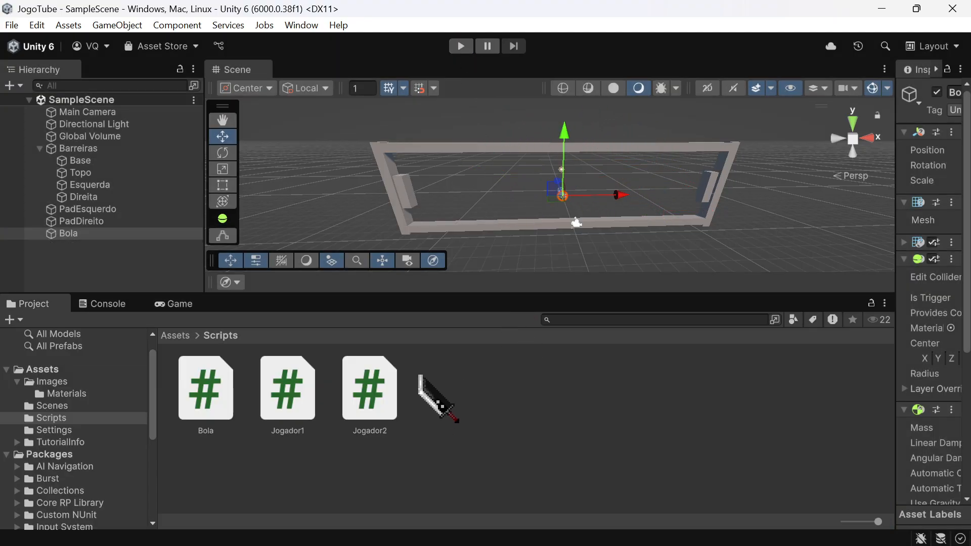
# Step: In Visual Studio, add an else if with empty parentheses after the closing brace of the Direita block in the Bola script
pyautogui.hotkey('alt', 'Tab')
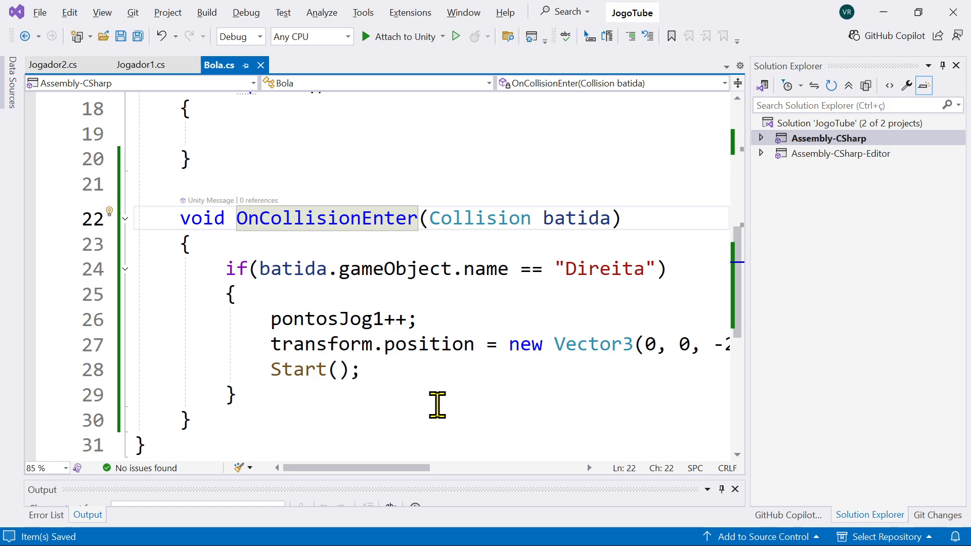
pyautogui.moveTo(373, 466); pyautogui.dragTo(401, 457)
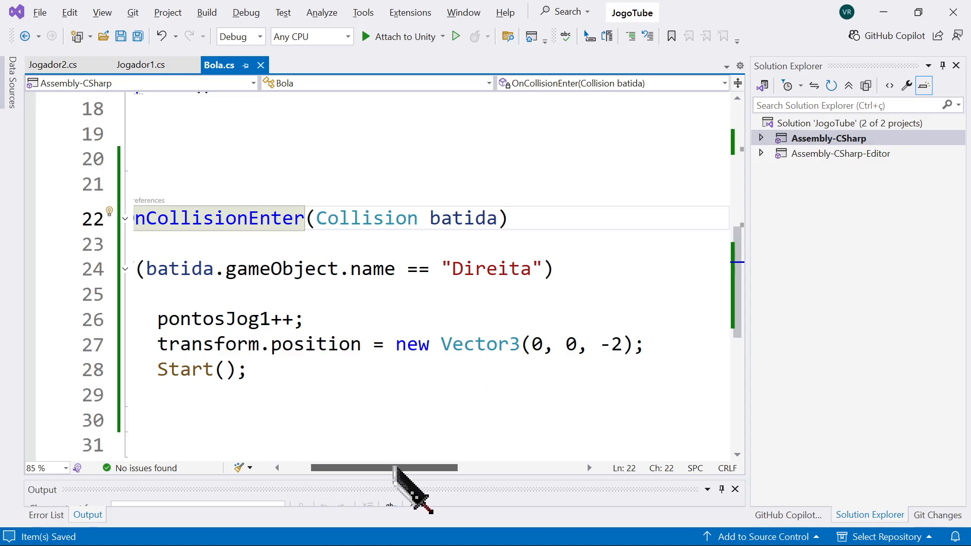
pyautogui.moveTo(396, 468); pyautogui.dragTo(370, 466)
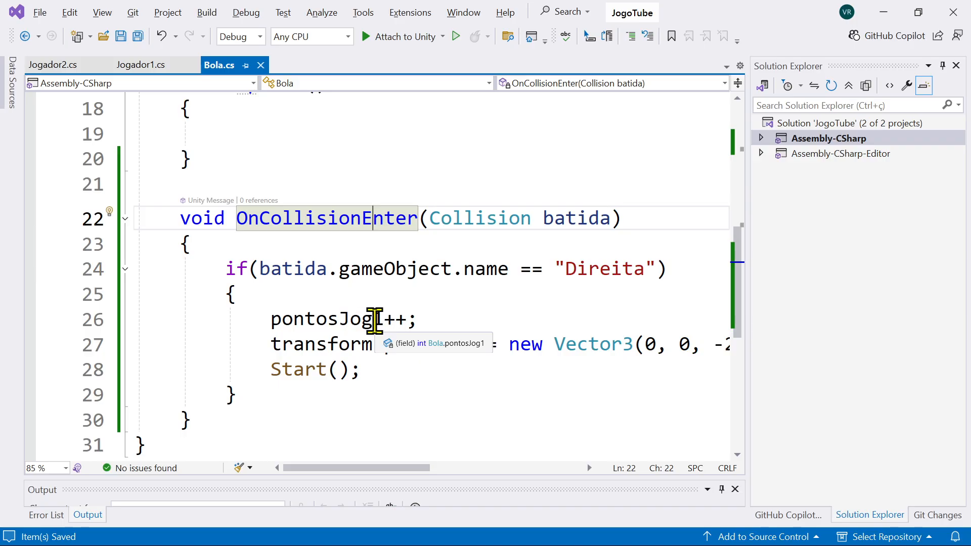
pyautogui.click(270, 394)
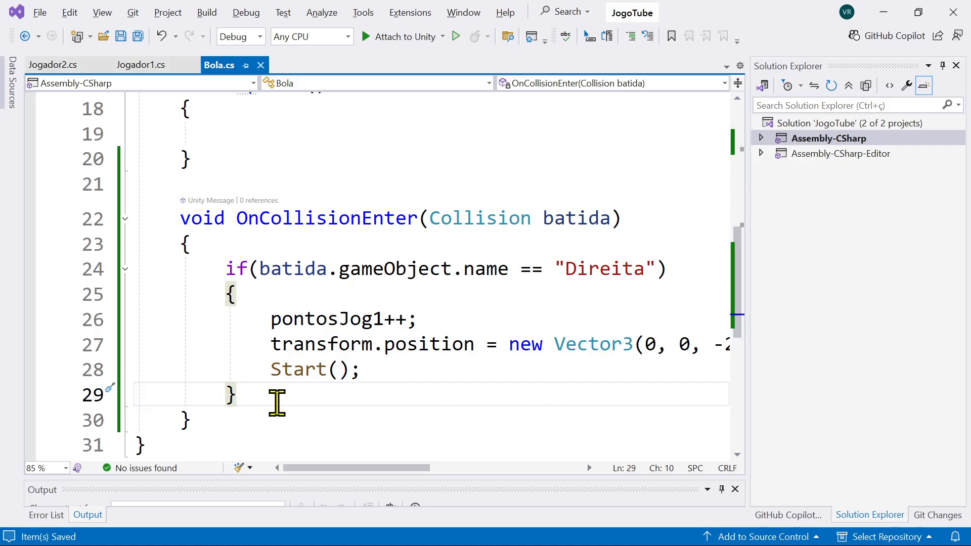
pyautogui.write('esl')
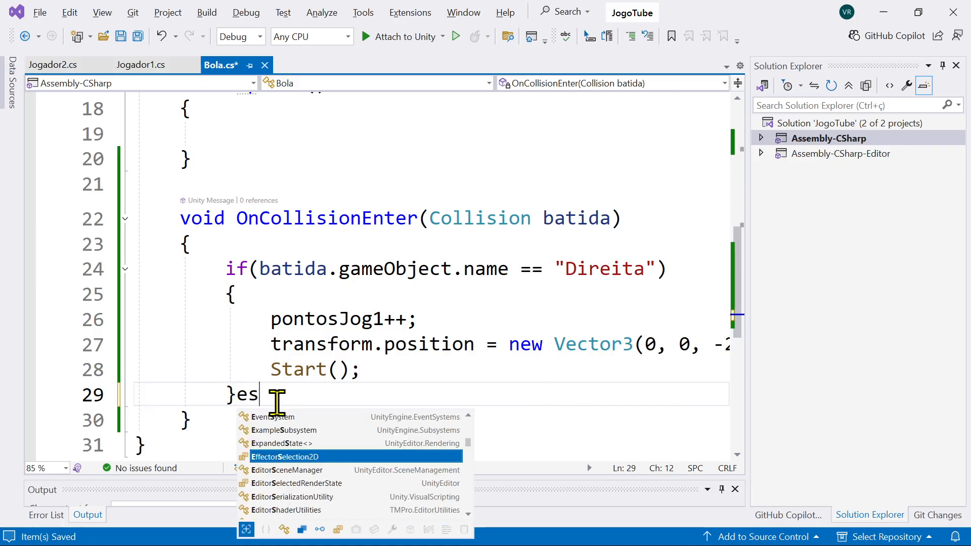
pyautogui.press('BackSpace')
pyautogui.press('BackSpace')
pyautogui.write('lse')
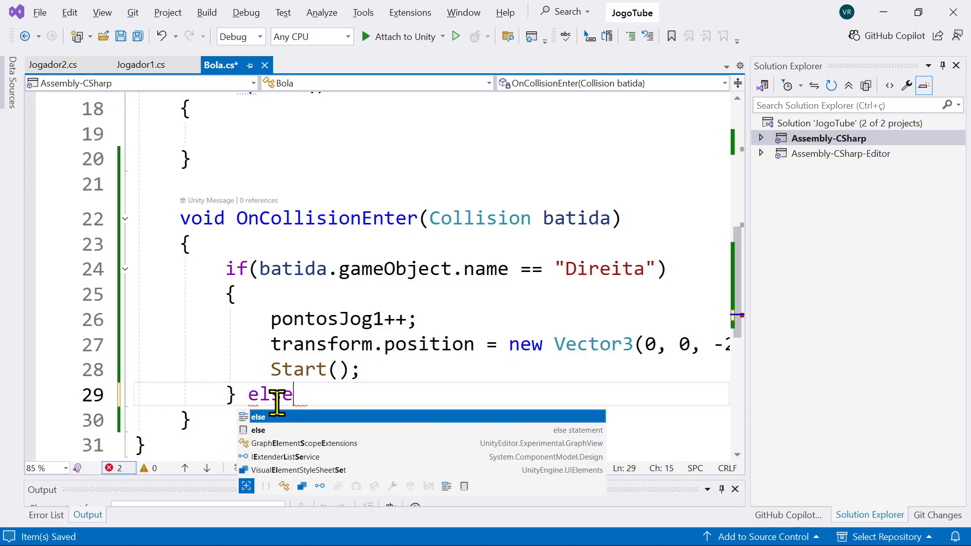
pyautogui.write(' if(')
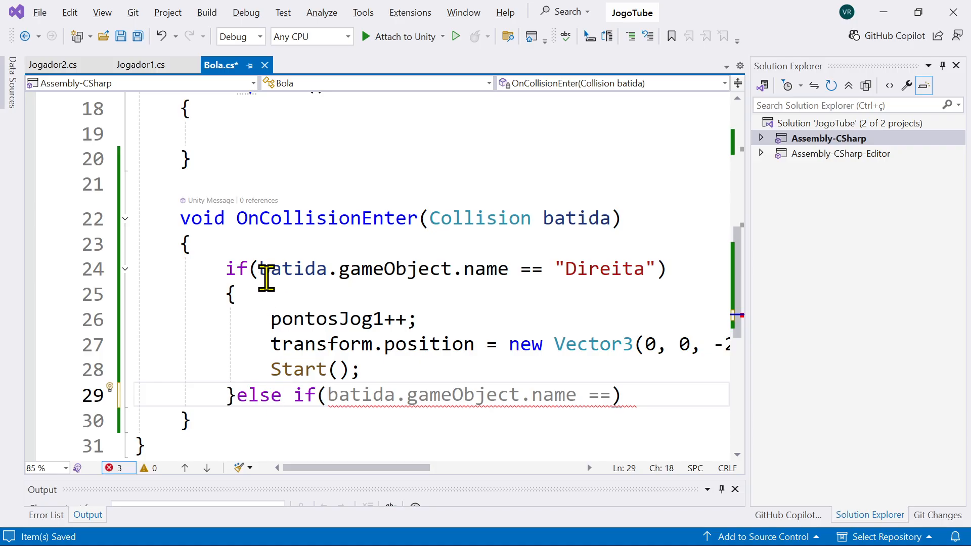
# Step: Reuse the Direita condition inside the else if, with the name changed to read batida.gameObject.name == "Esquerda"
pyautogui.moveTo(260, 269); pyautogui.dragTo(656, 269)
pyautogui.hotkey('ctrl', 'c')
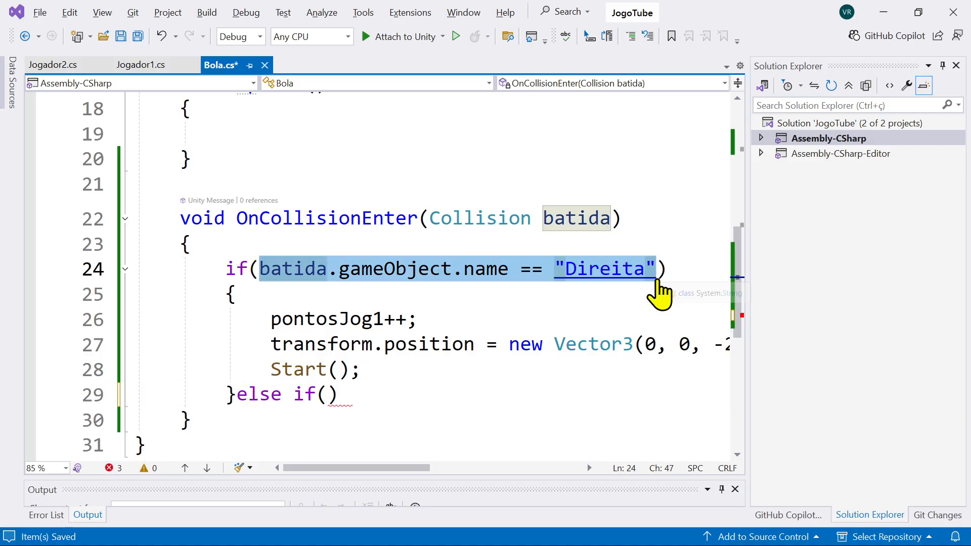
pyautogui.click(329, 395)
pyautogui.hotkey('ctrl', 'v')
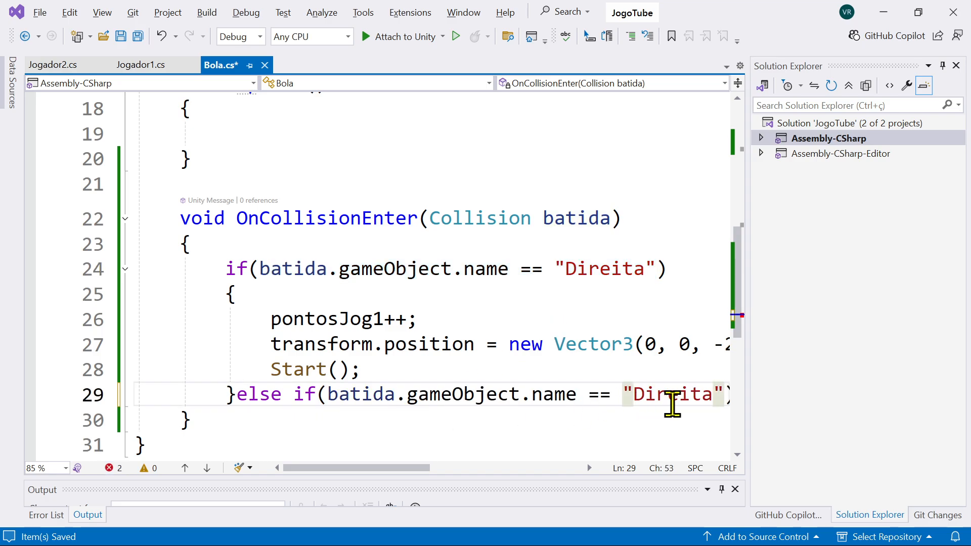
pyautogui.doubleClick(692, 395)
pyautogui.write('Esquerd')
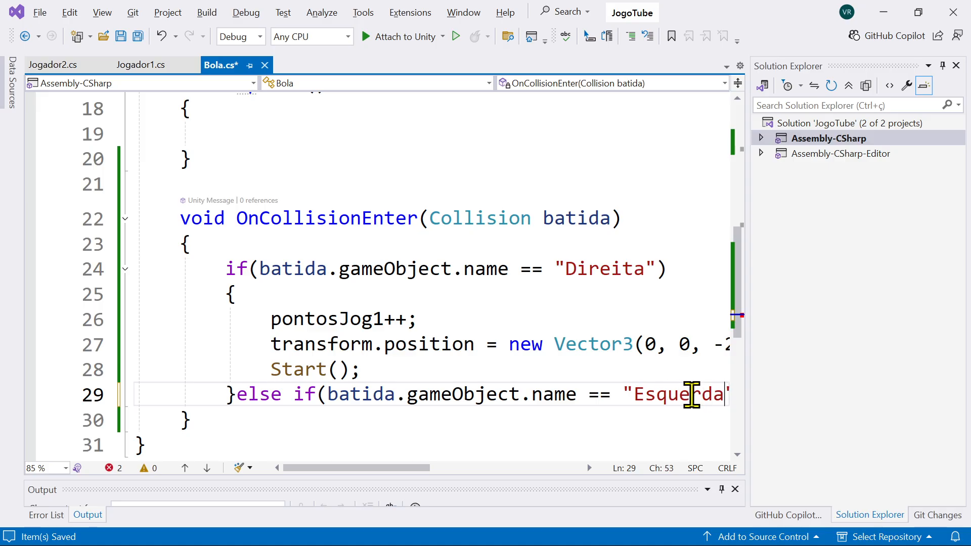
# Step: Create a braced code block with an empty line below the Esquerda else if condition
pyautogui.moveTo(412, 470); pyautogui.dragTo(470, 469)
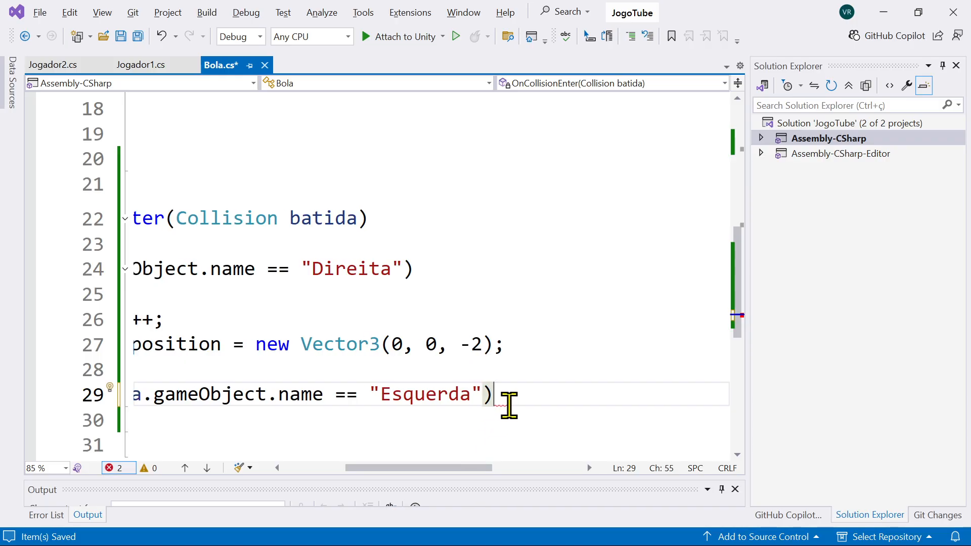
pyautogui.press('Return')
pyautogui.write('{')
pyautogui.press('Return')
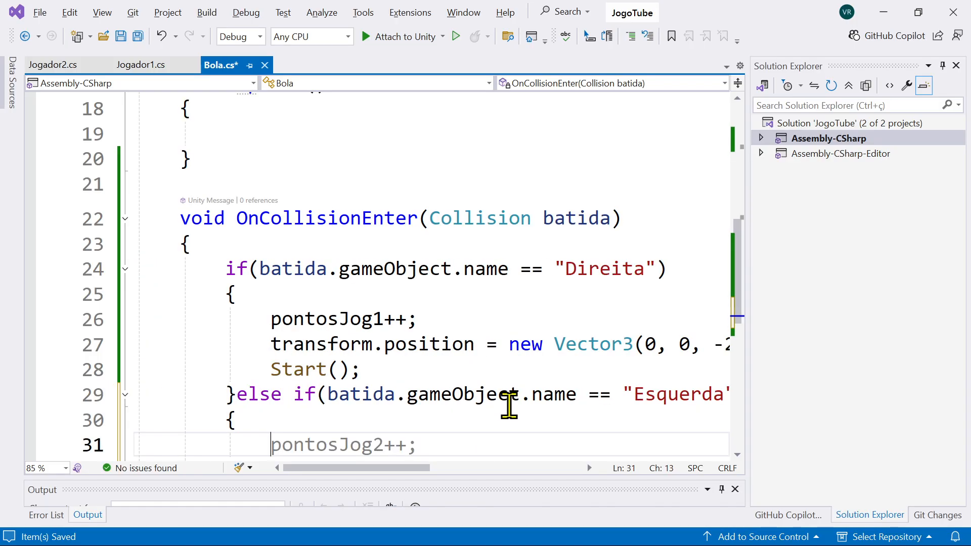
# Step: Add the statement pontosJog2++; inside the Esquerda else if block
pyautogui.scroll(-2, 509, 407)
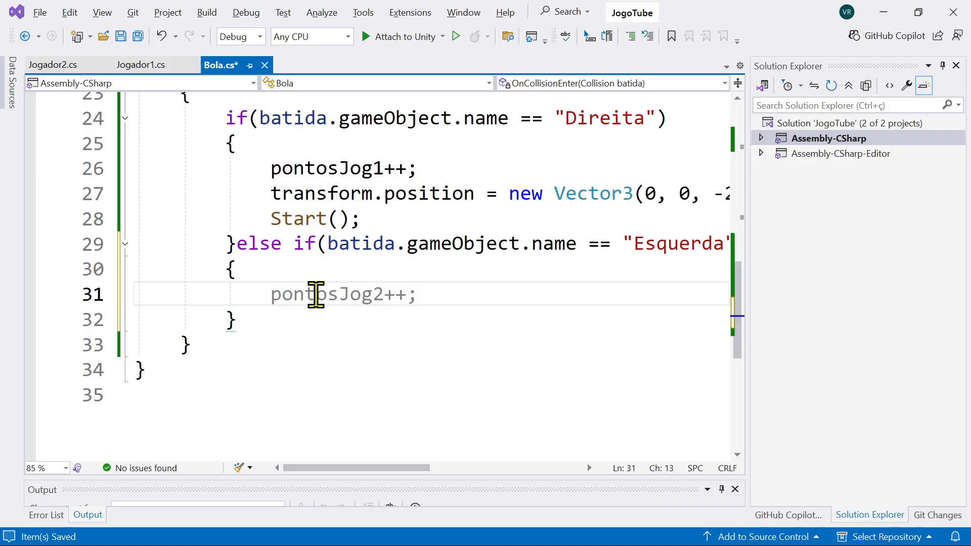
pyautogui.write('pont')
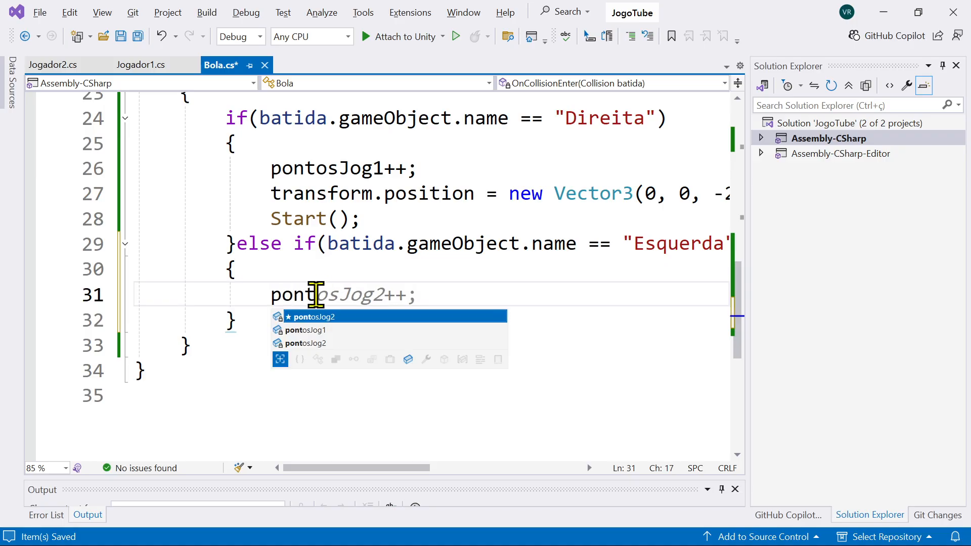
pyautogui.write('o')
pyautogui.press('Tab')
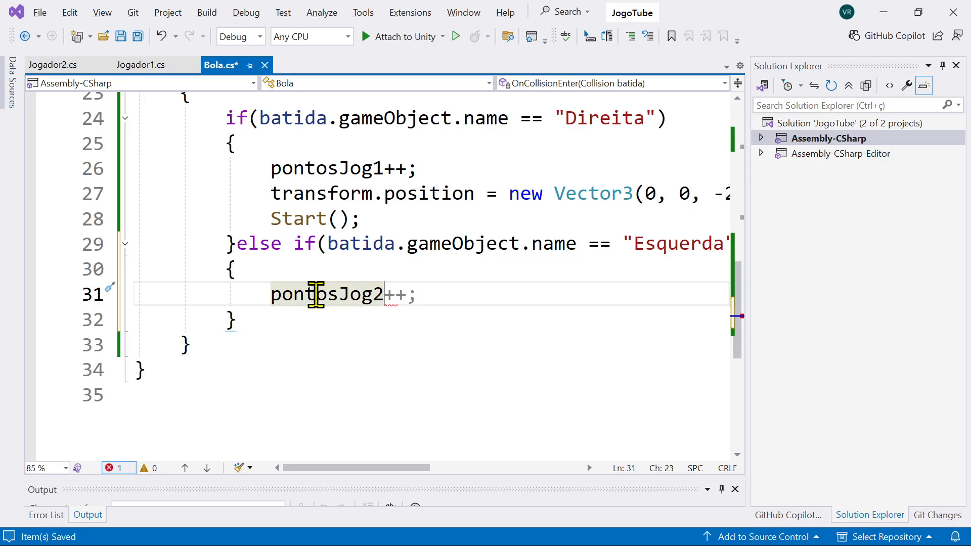
pyautogui.write('++;')
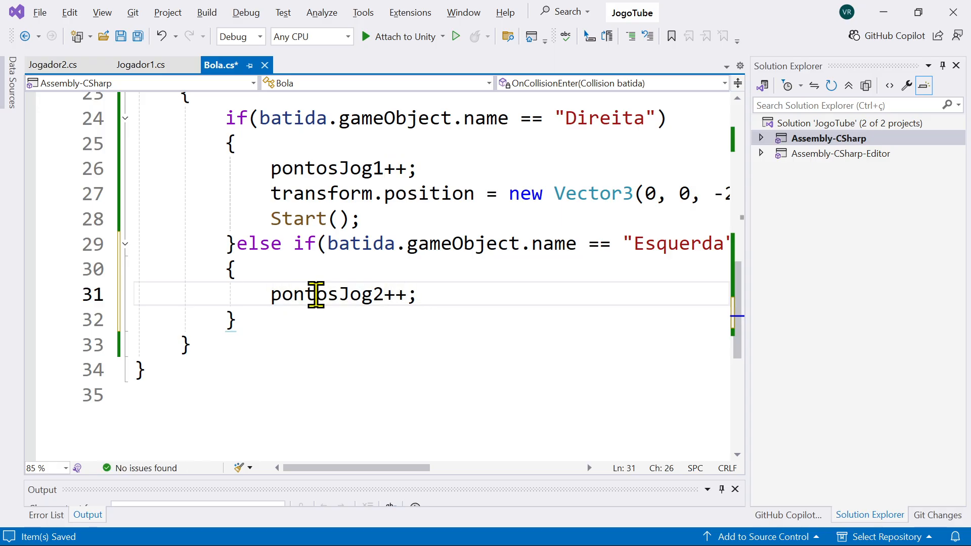
# Step: Cut the transform.position line out of the Direita block and close the gap, leaving pontosJog1++; directly above Start();
pyautogui.scroll(2, 457, 400)
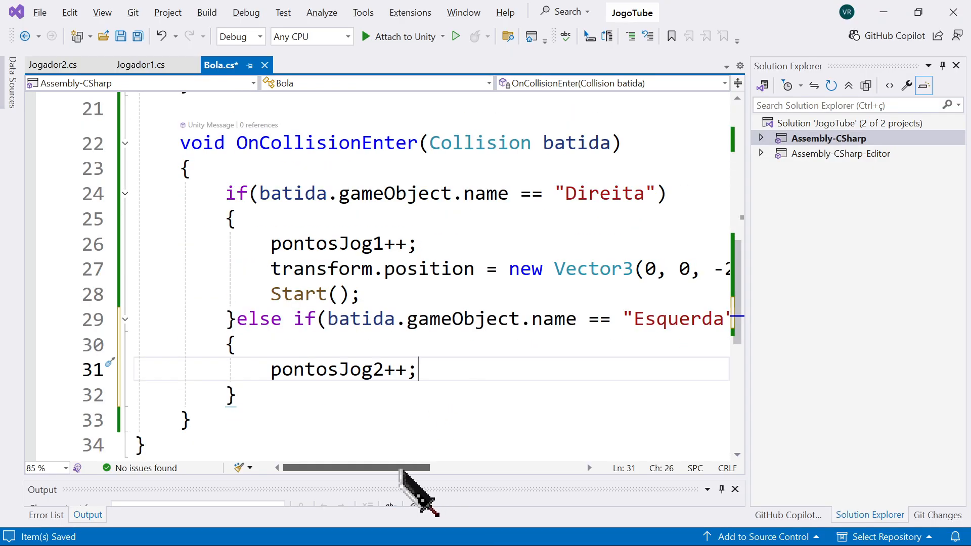
pyautogui.moveTo(404, 468)
pyautogui.mouseDown()
pyautogui.moveTo(426, 467)
pyautogui.moveTo(411, 465)
pyautogui.mouseUp()
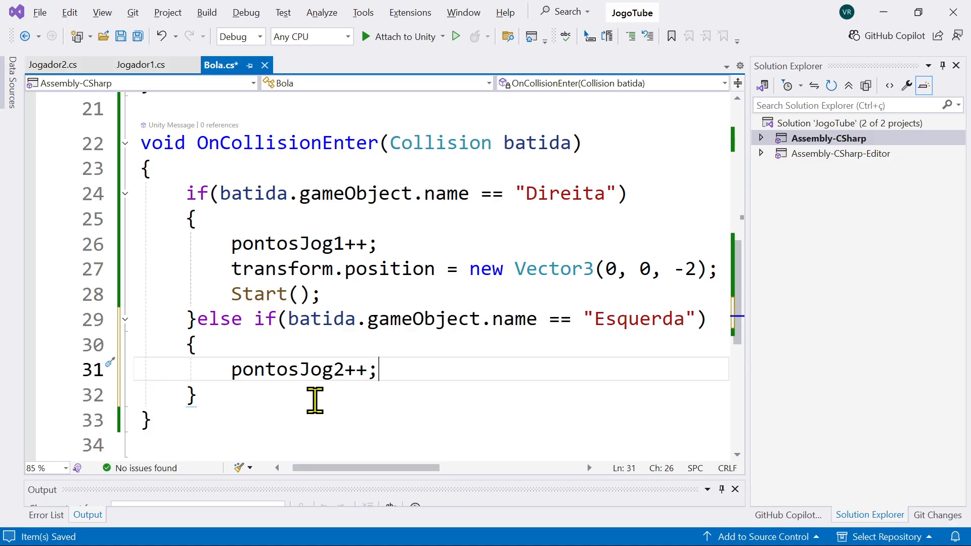
pyautogui.doubleClick(250, 294)
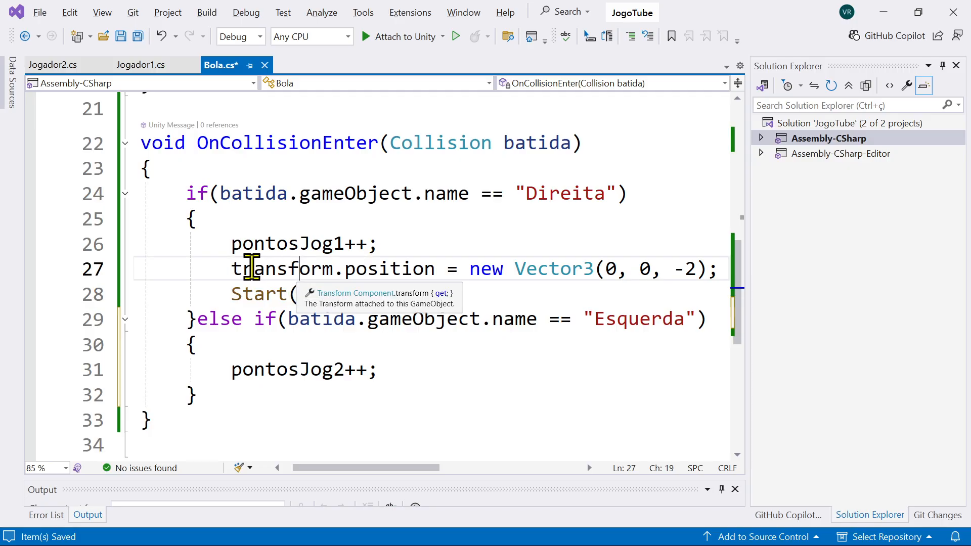
pyautogui.click(233, 268)
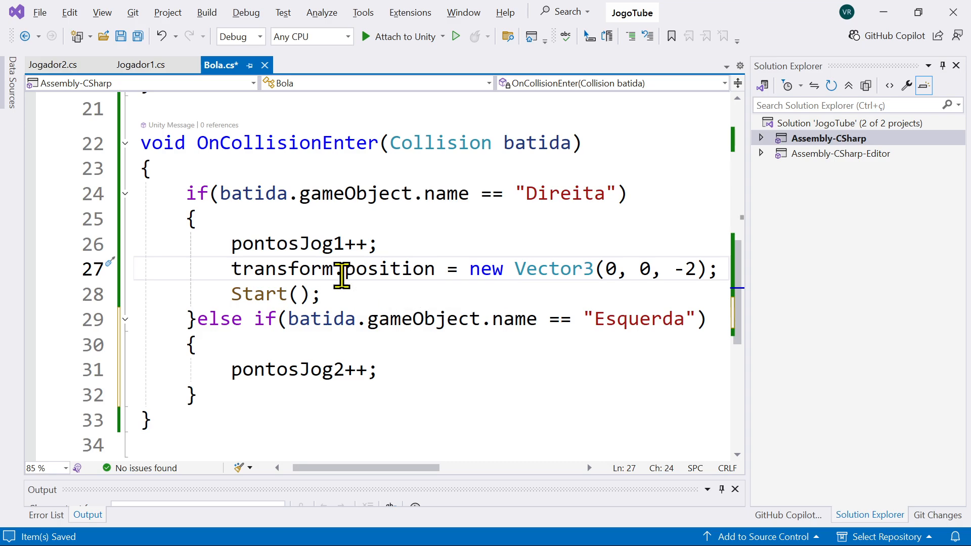
pyautogui.moveTo(234, 271); pyautogui.dragTo(725, 276)
pyautogui.hotkey('ctrl', 'c')
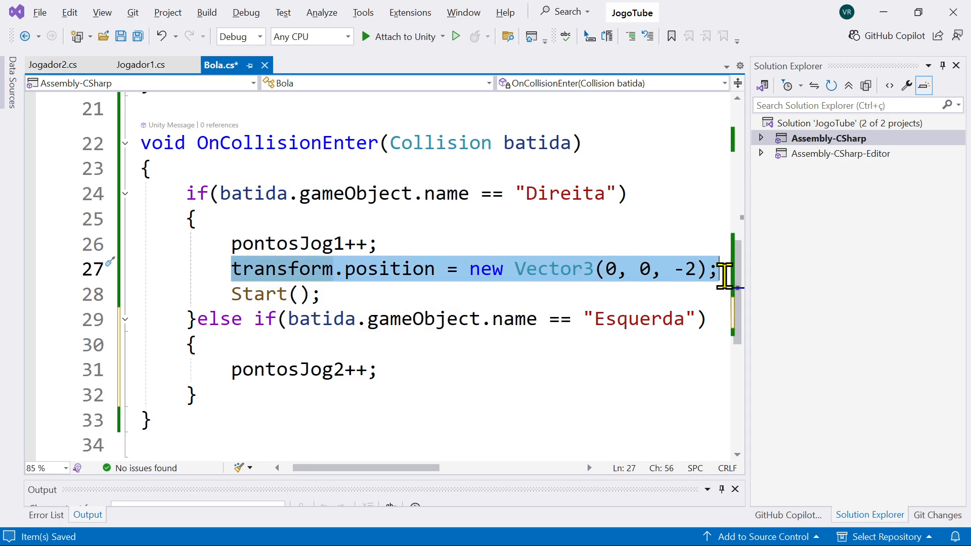
pyautogui.press('Delete')
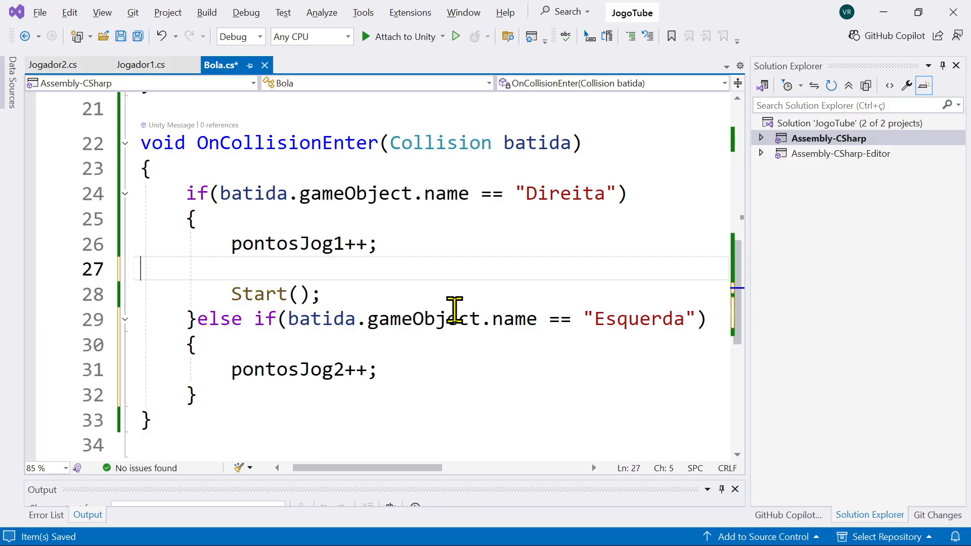
pyautogui.press('BackSpace')
pyautogui.press('BackSpace')
pyautogui.press('BackSpace')
pyautogui.press('BackSpace')
pyautogui.press('BackSpace')
pyautogui.press('BackSpace')
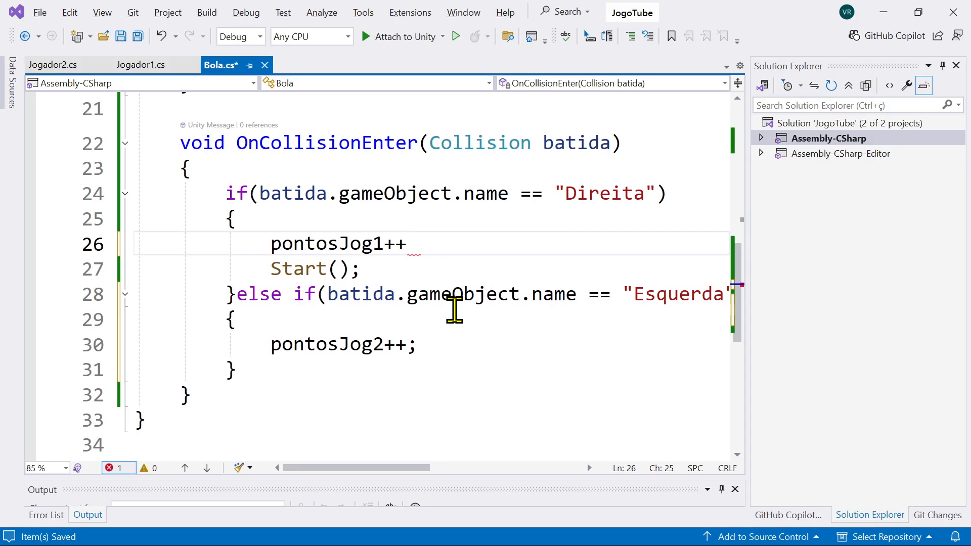
pyautogui.write(';')
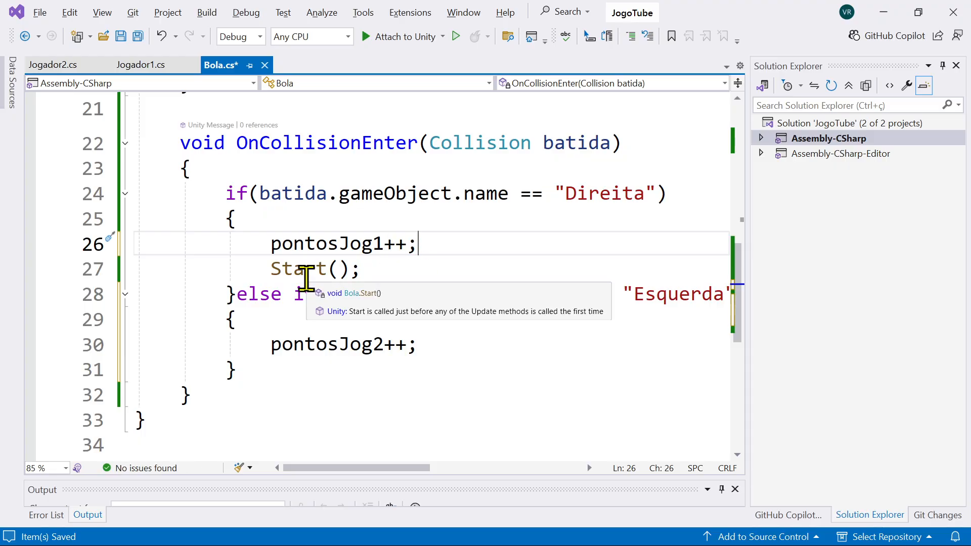
# Step: Paste transform.position = new Vector3(0, 0, -2); as the first line inside the Start method
pyautogui.scroll(6, 396, 265)
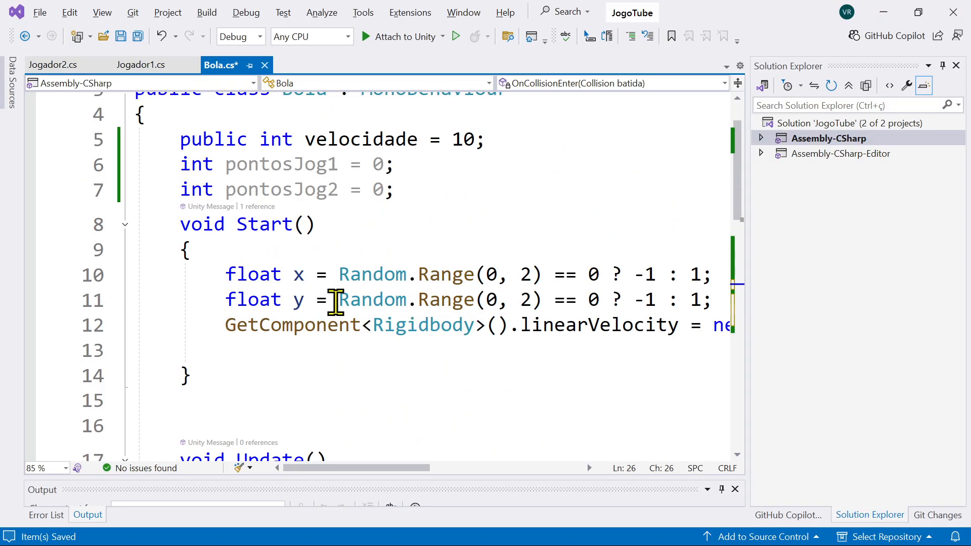
pyautogui.click(272, 251)
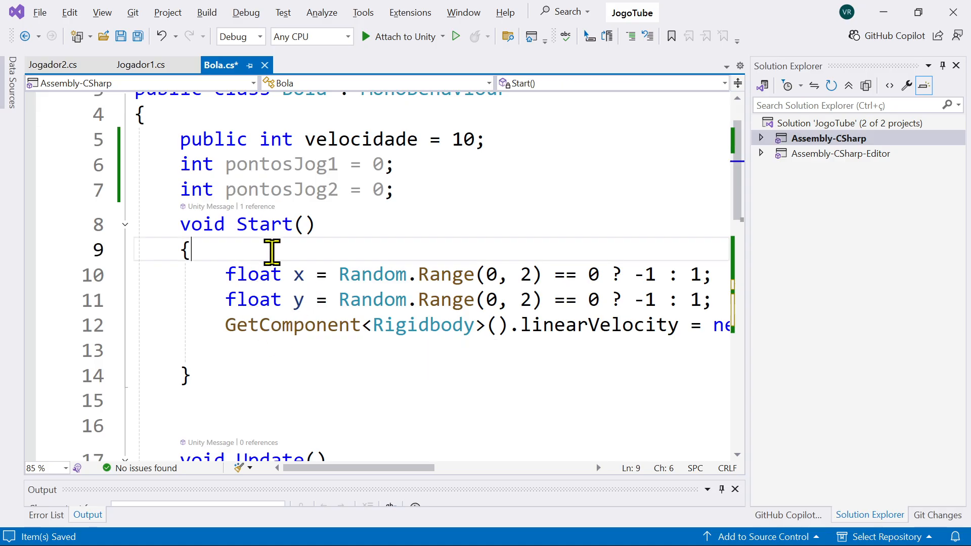
pyautogui.press('Return')
pyautogui.hotkey('ctrl', 'v')
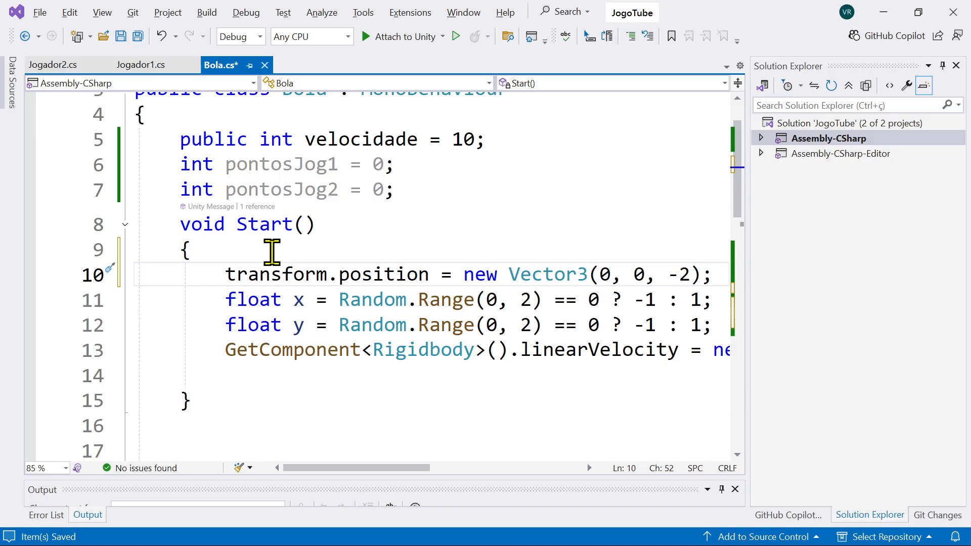
pyautogui.press('alt')
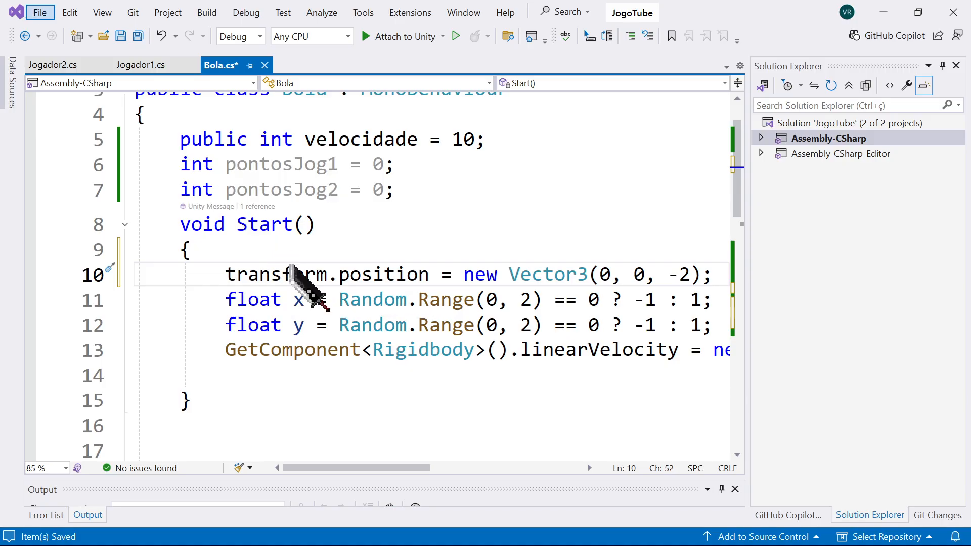
pyautogui.click(395, 299)
# Step: Add a Start(); call below pontosJog2++; in the Esquerda block
pyautogui.scroll(-10, 397, 293)
pyautogui.scroll(1, 394, 293)
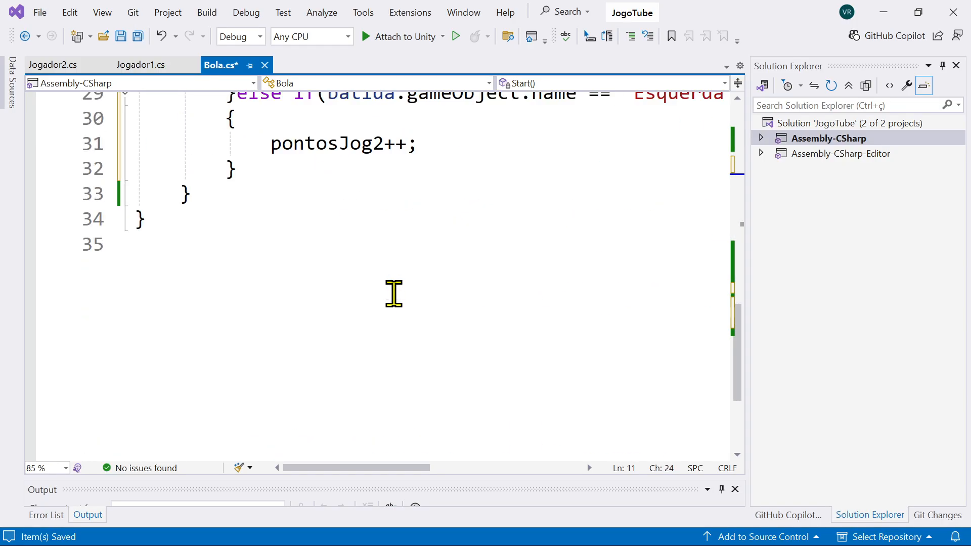
pyautogui.scroll(1, 394, 294)
pyautogui.click(425, 225)
pyautogui.press('Return')
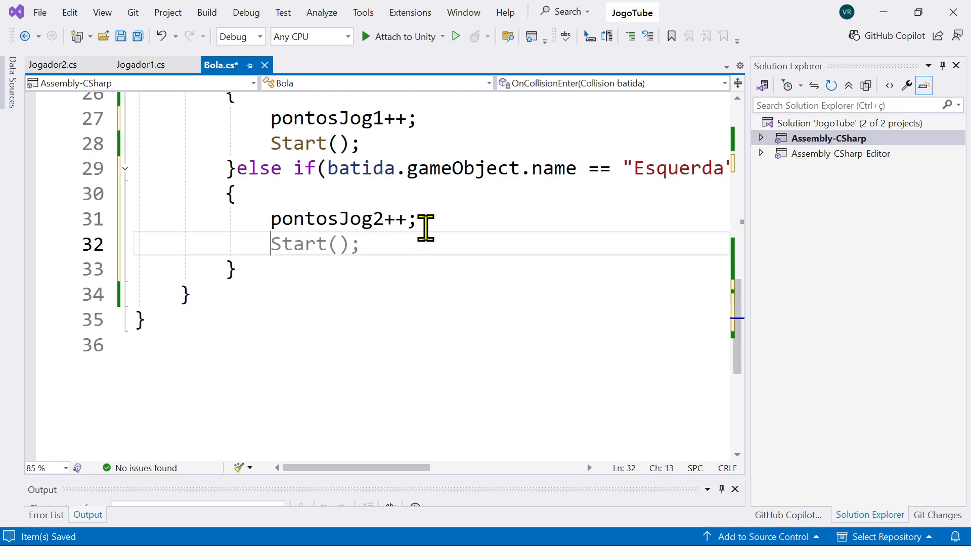
pyautogui.write('Start')
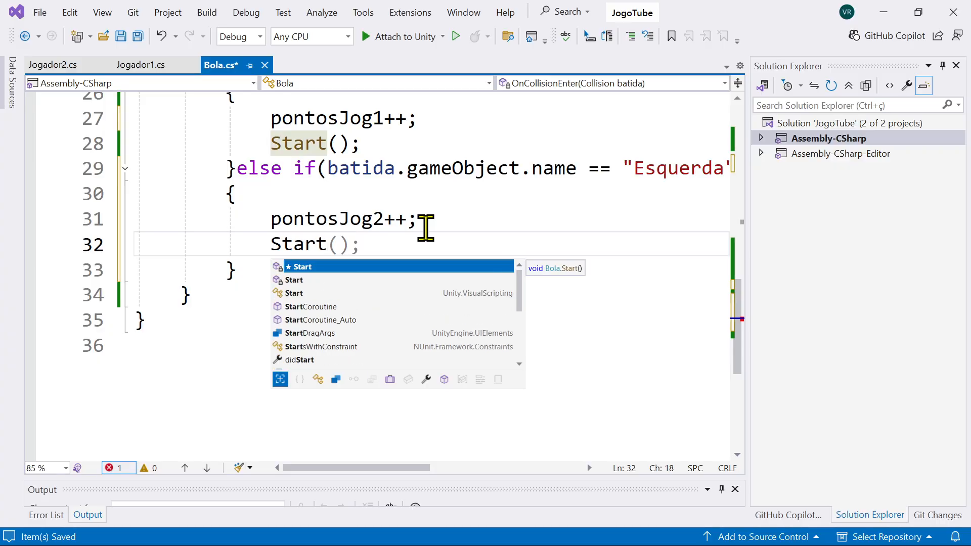
pyautogui.press('Escape')
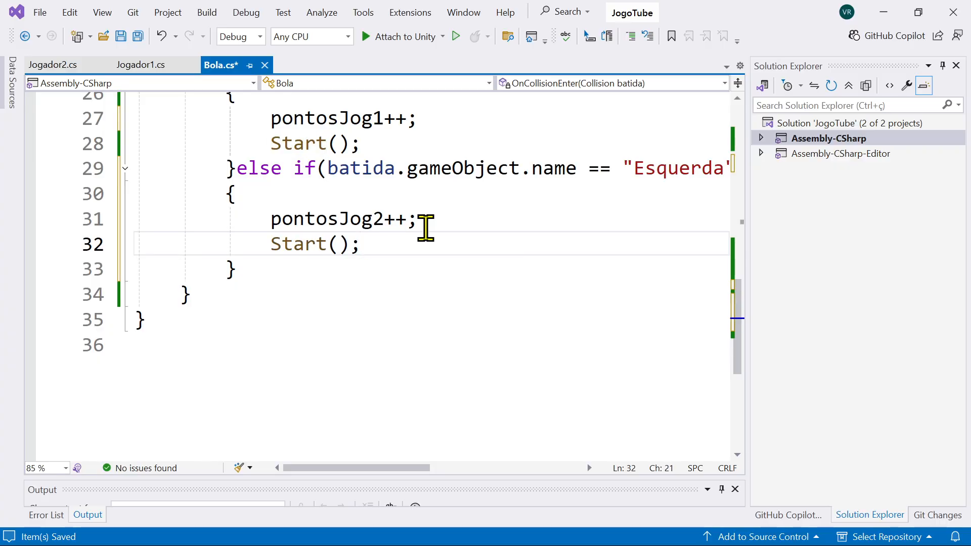
# Step: Review the Start and OnCollisionEnter methods, checking the point increments and Start calls in both wall blocks
pyautogui.scroll(3, 408, 282)
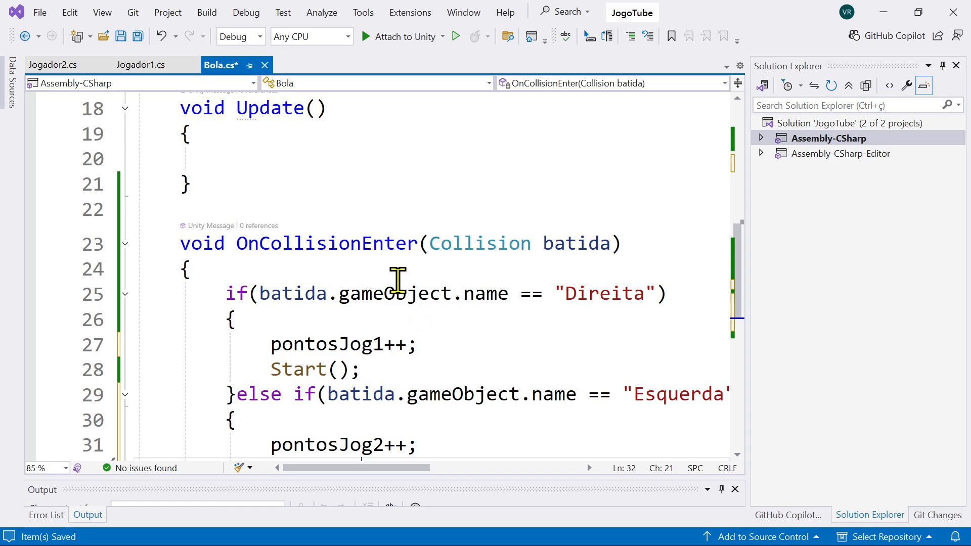
pyautogui.scroll(-2, 397, 280)
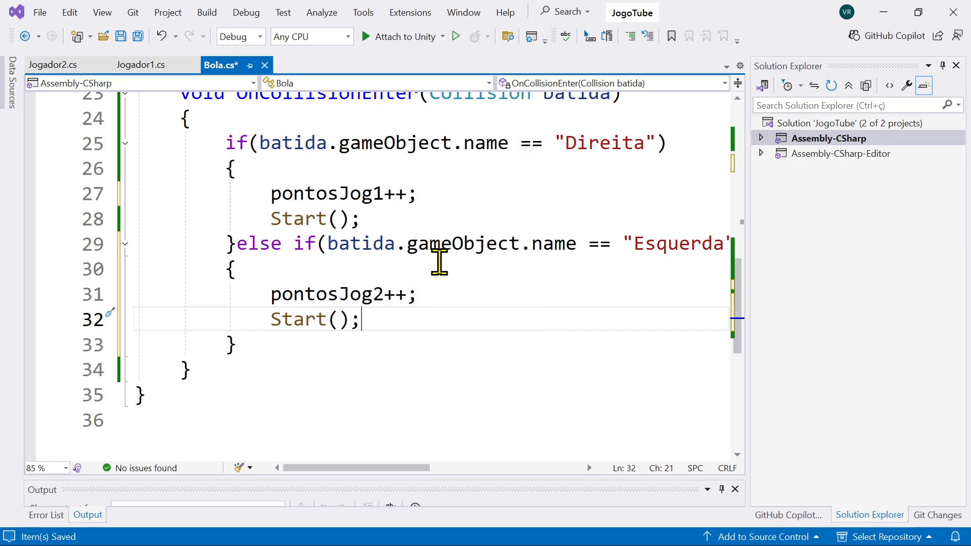
pyautogui.scroll(4, 438, 268)
pyautogui.scroll(-2, 427, 278)
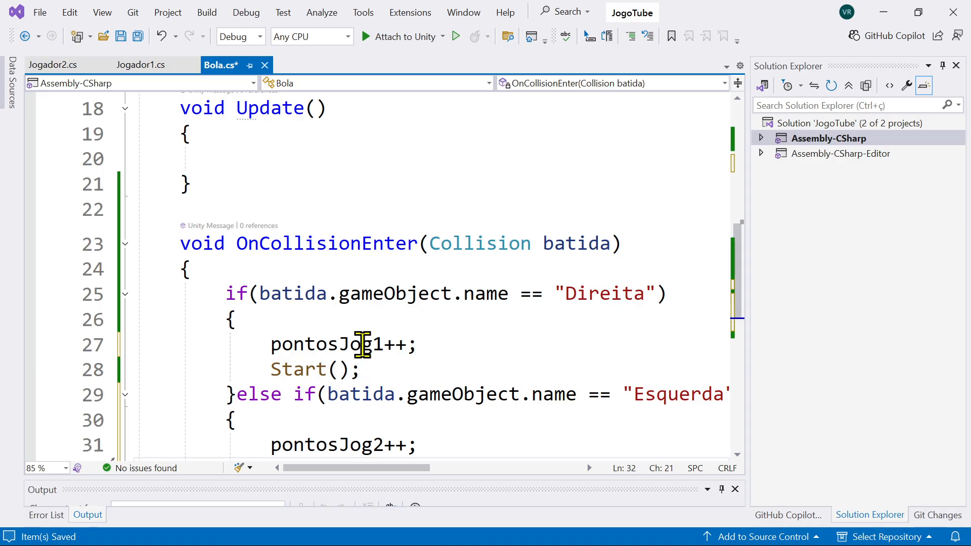
pyautogui.scroll(6, 364, 298)
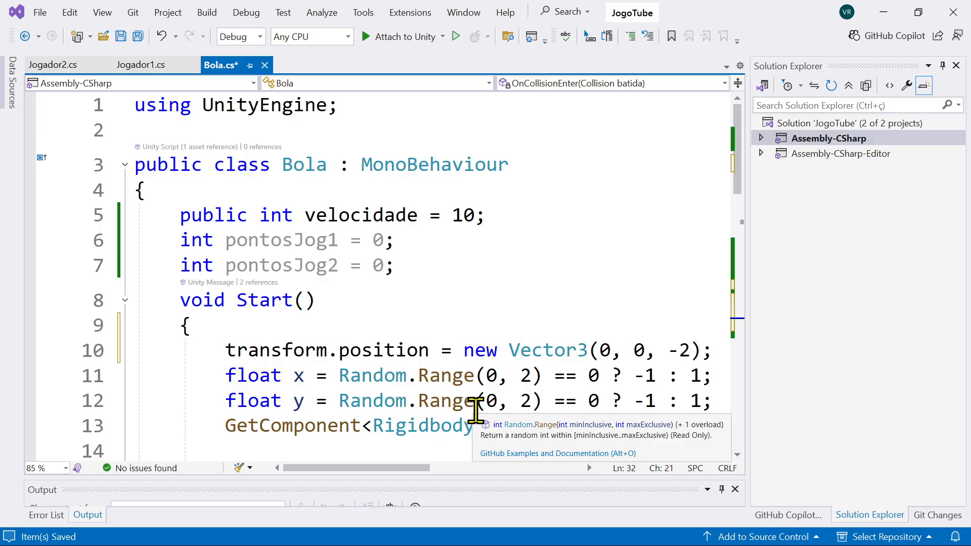
pyautogui.scroll(-2, 489, 372)
pyautogui.scroll(-5, 489, 373)
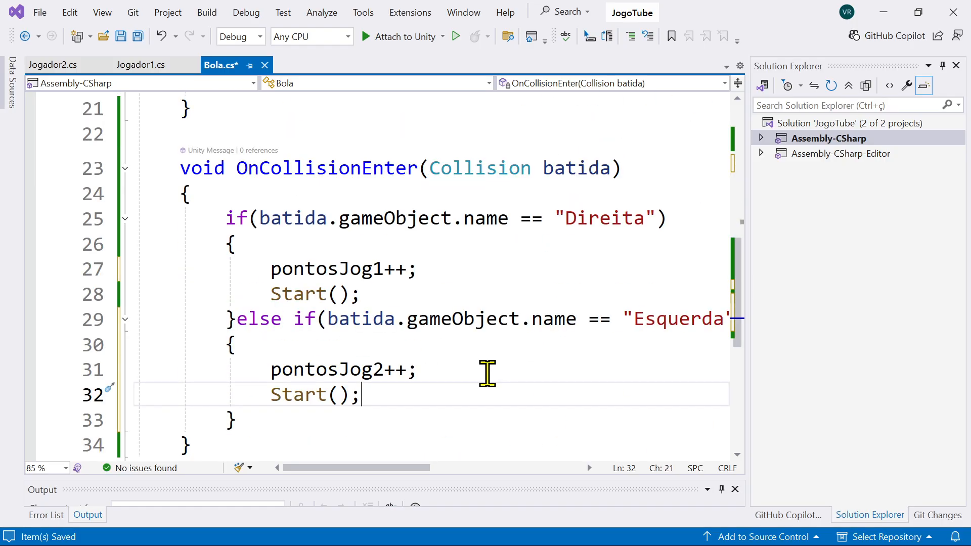
pyautogui.moveTo(350, 269); pyautogui.dragTo(384, 267)
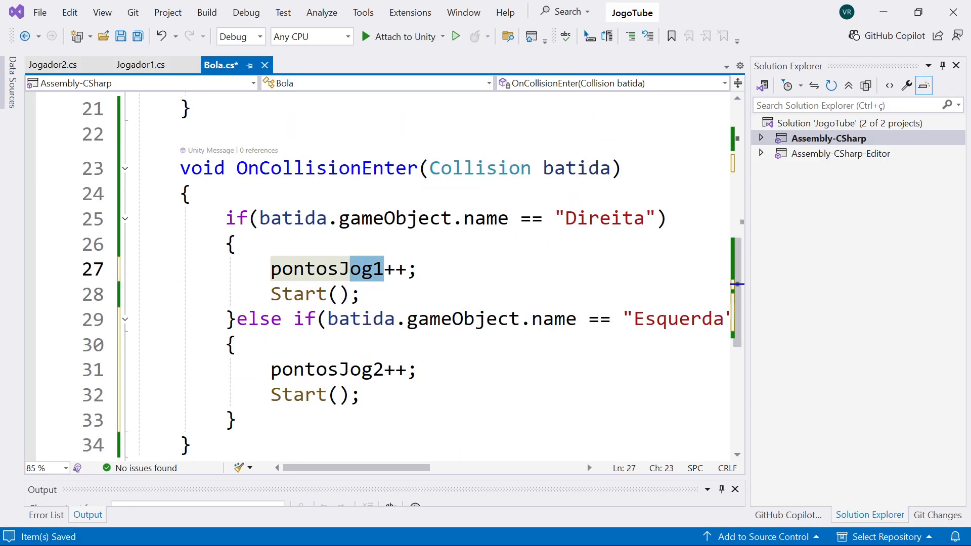
pyautogui.hotkey('alt', 'Tab')
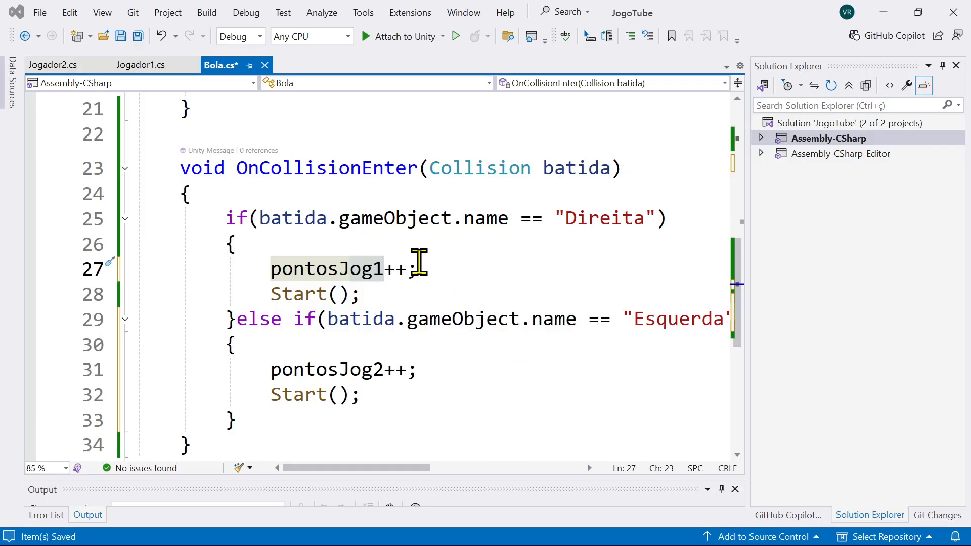
# Step: Add Debug.Log("Jogador 1: " + pontosJog1); as the last line of the Start method
pyautogui.scroll(5, 422, 243)
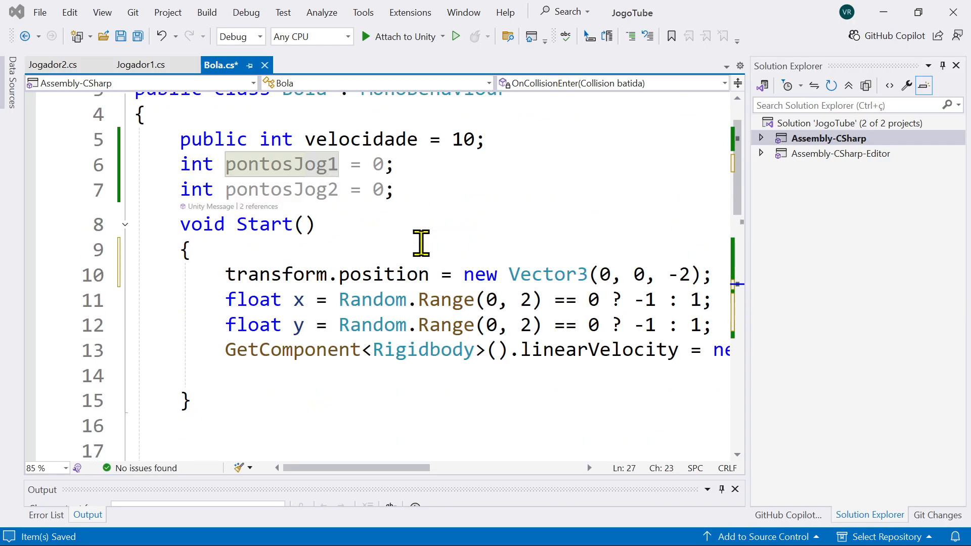
pyautogui.click(254, 296)
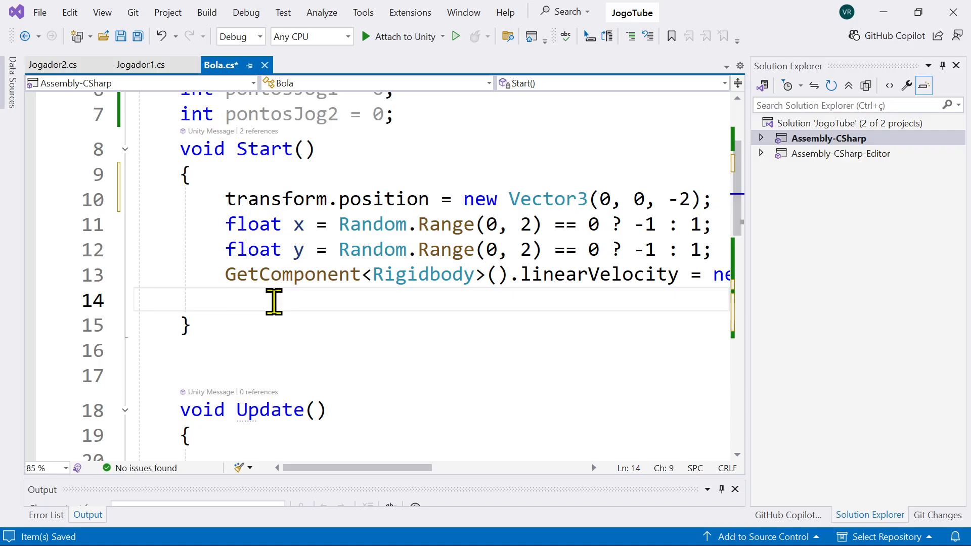
pyautogui.write('Debu')
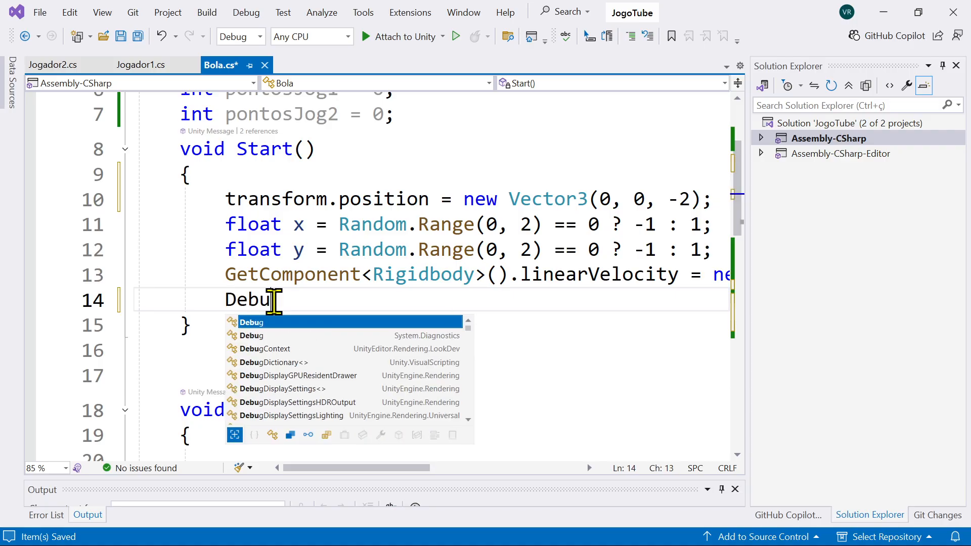
pyautogui.write('g.Lo')
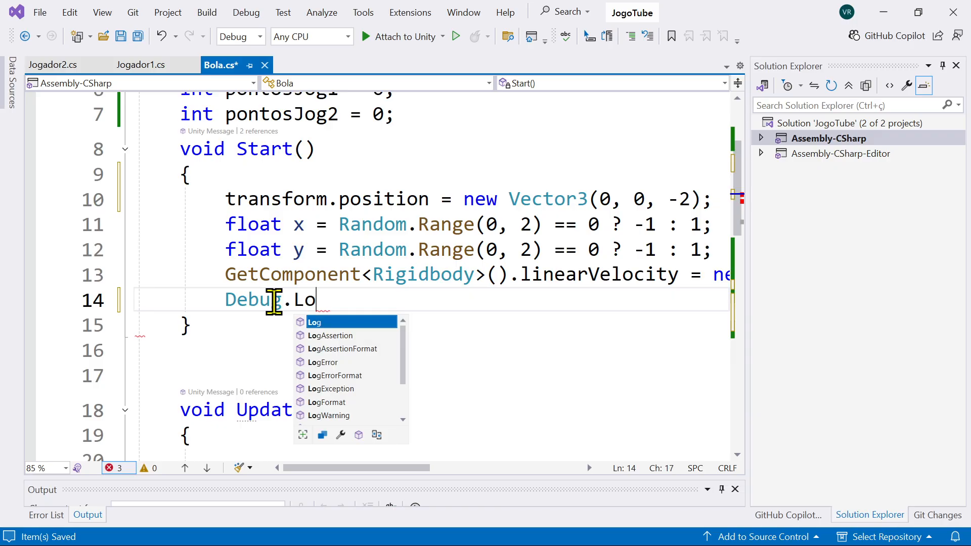
pyautogui.write('g(')
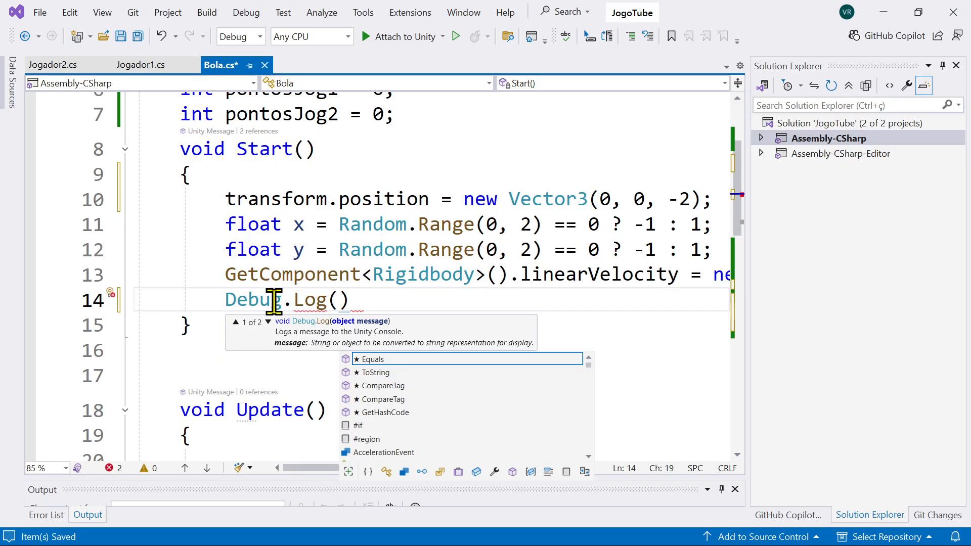
pyautogui.write('"Jogador 1:')
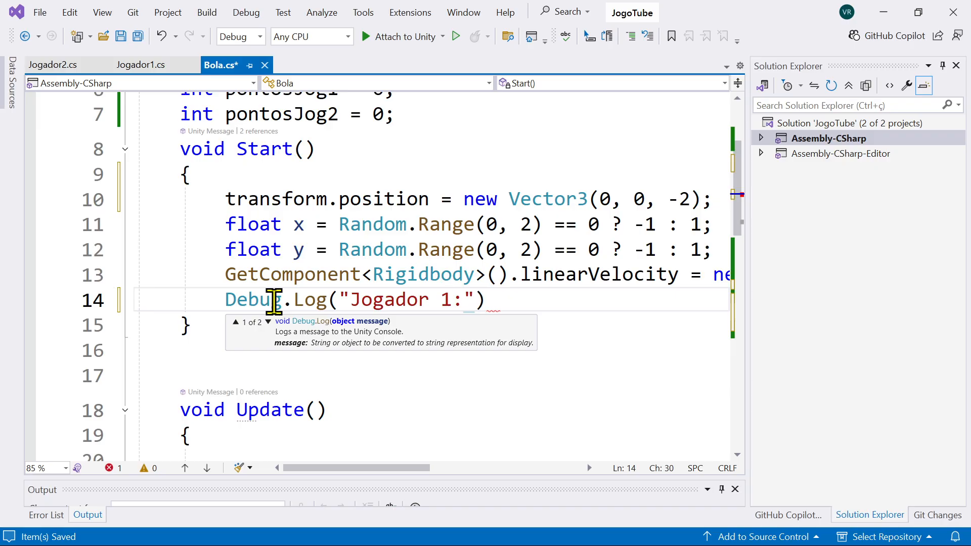
pyautogui.write('+')
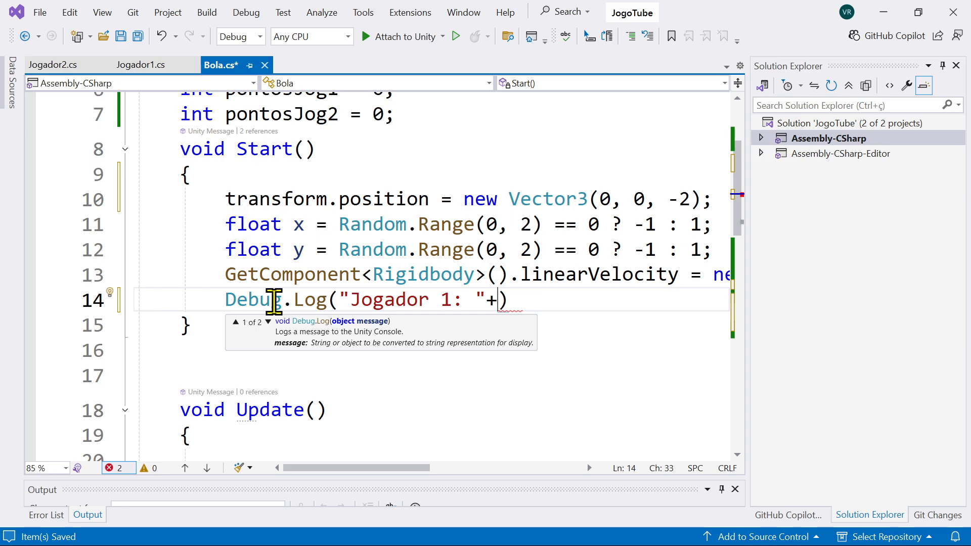
pyautogui.write('pon')
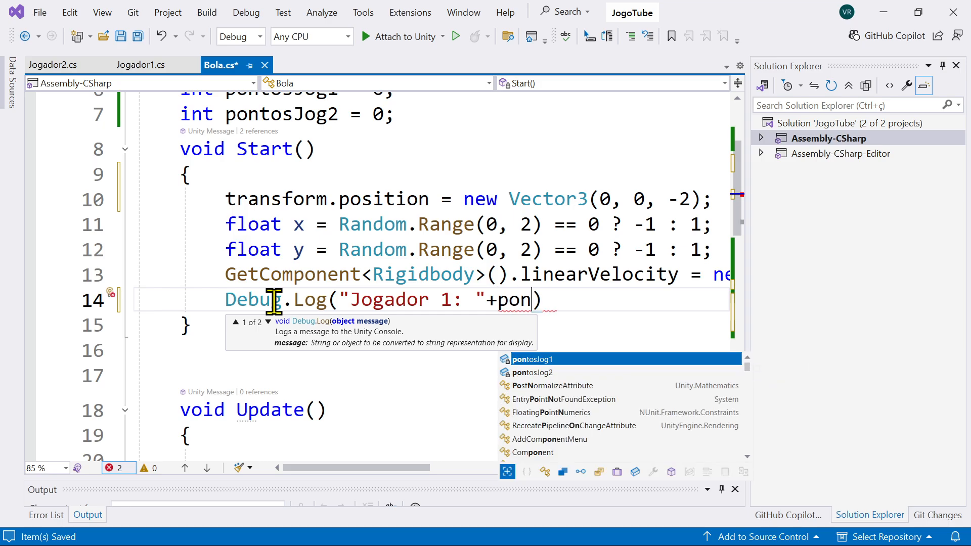
pyautogui.press('Tab')
pyautogui.write(')')
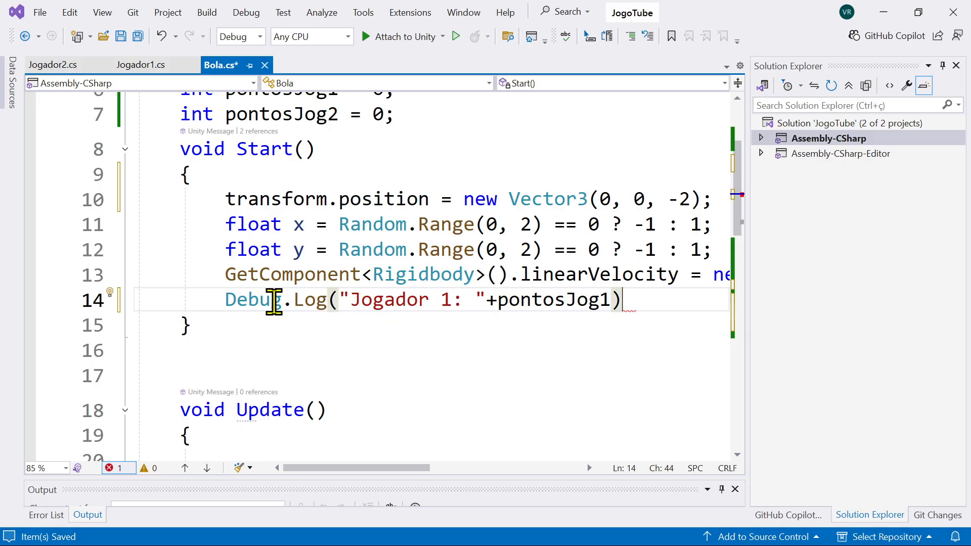
pyautogui.write(';')
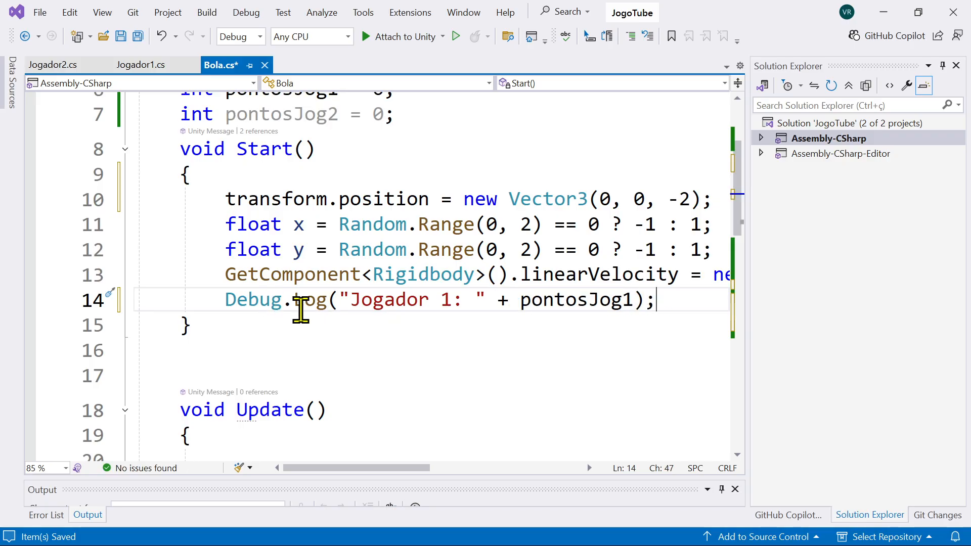
# Step: Duplicate the log line below itself, change the copy to "Jogador 2: " and pontosJog2, and save the script
pyautogui.moveTo(684, 306); pyautogui.dragTo(226, 300)
pyautogui.hotkey('ctrl', 'c')
pyautogui.click(679, 302)
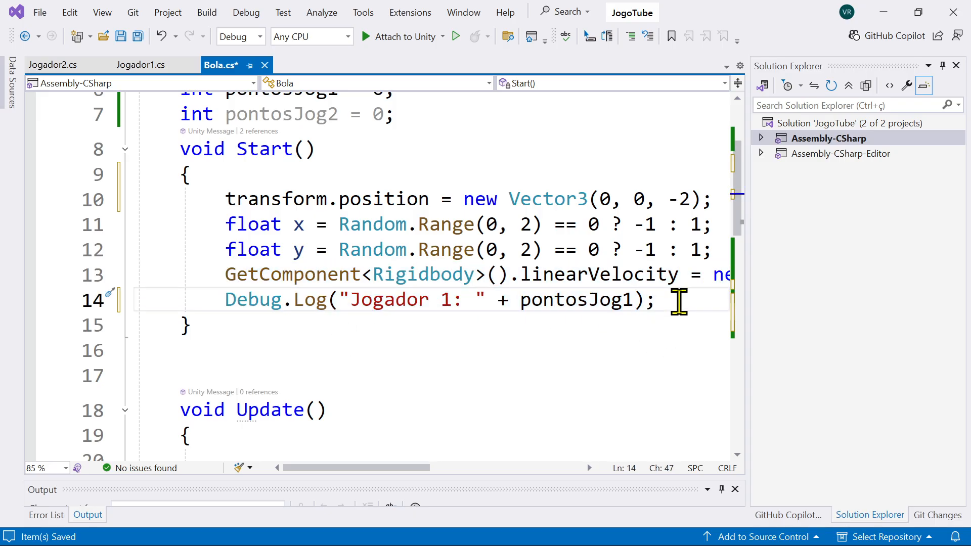
pyautogui.press('Return')
pyautogui.hotkey('ctrl', 'v')
pyautogui.click(454, 326)
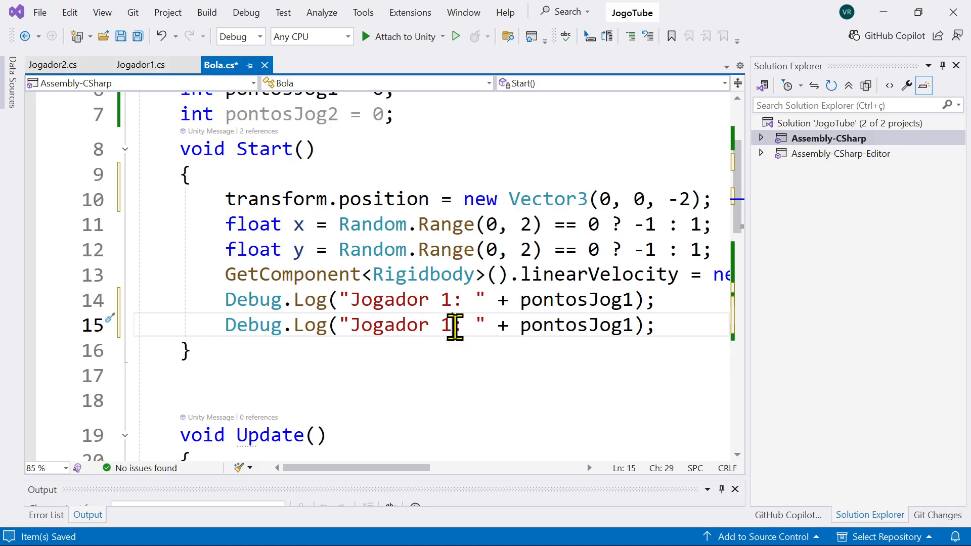
pyautogui.press('BackSpace')
pyautogui.write('2')
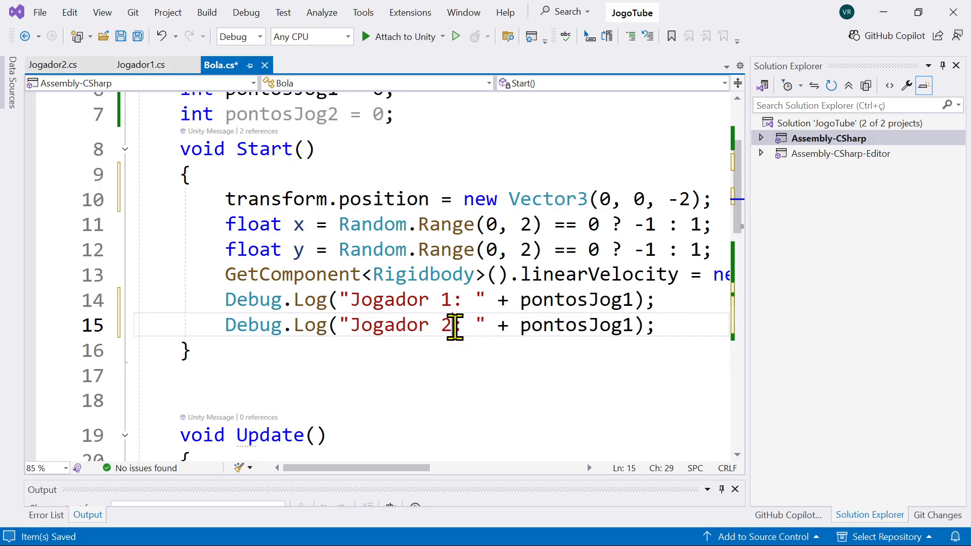
pyautogui.click(635, 327)
pyautogui.press('BackSpace')
pyautogui.write('2')
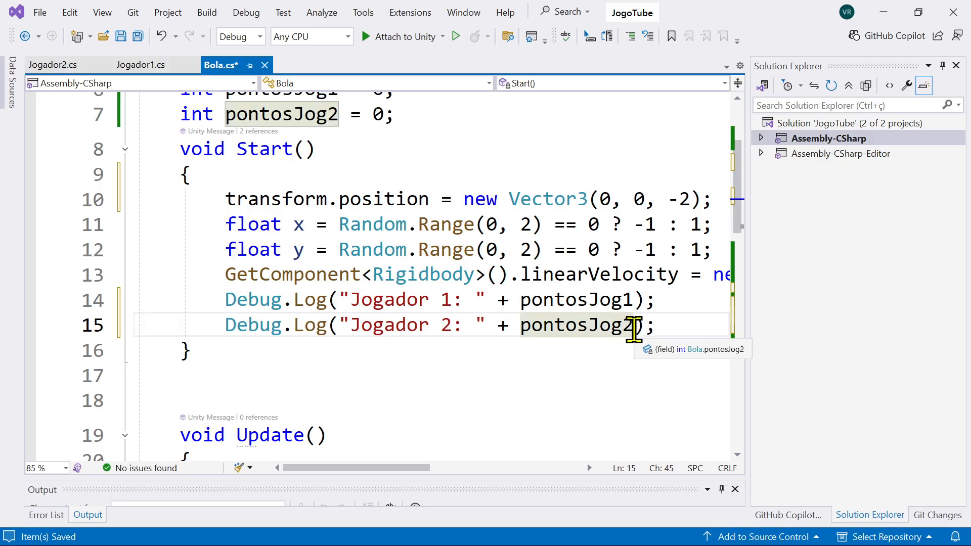
pyautogui.click(600, 299)
pyautogui.hotkey('ctrl', 's')
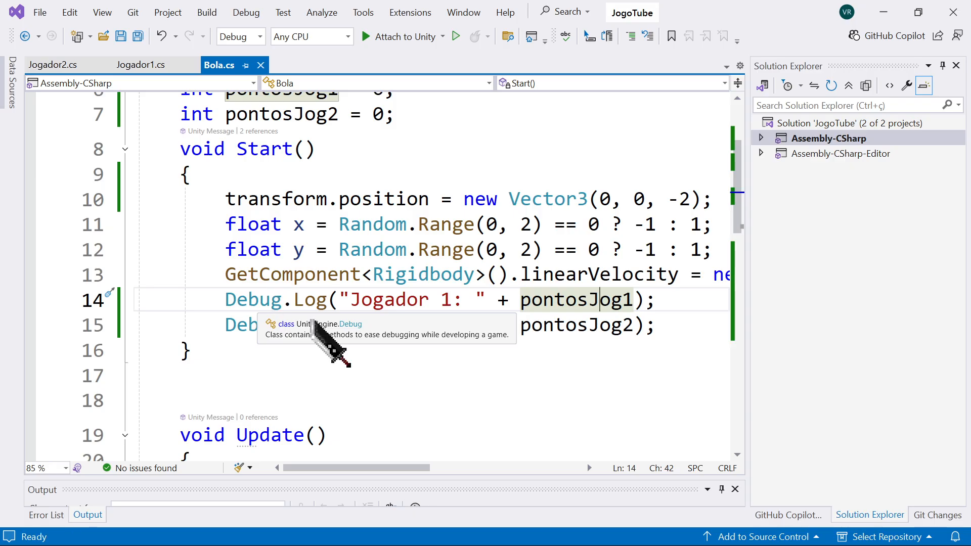
pyautogui.moveTo(227, 299); pyautogui.dragTo(329, 299)
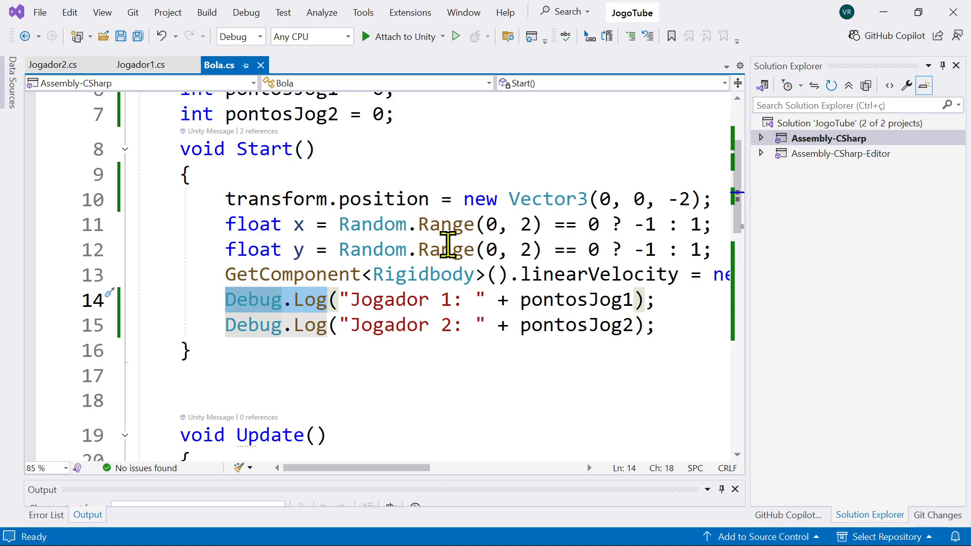
pyautogui.scroll(1, 444, 245)
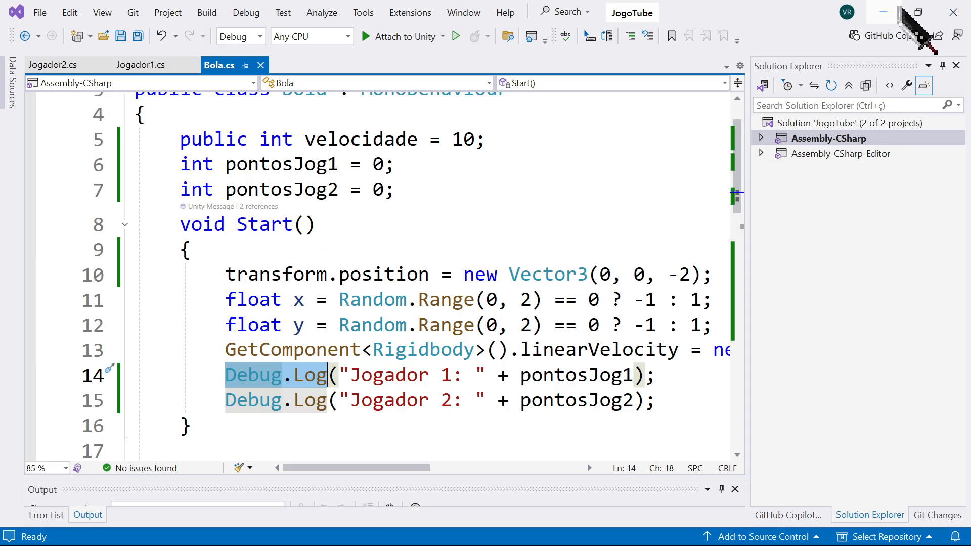
# Step: Switch to Unity and shorten both PadEsquerdo and PadDireito vertically with the Scale tool
pyautogui.click(883, 13)
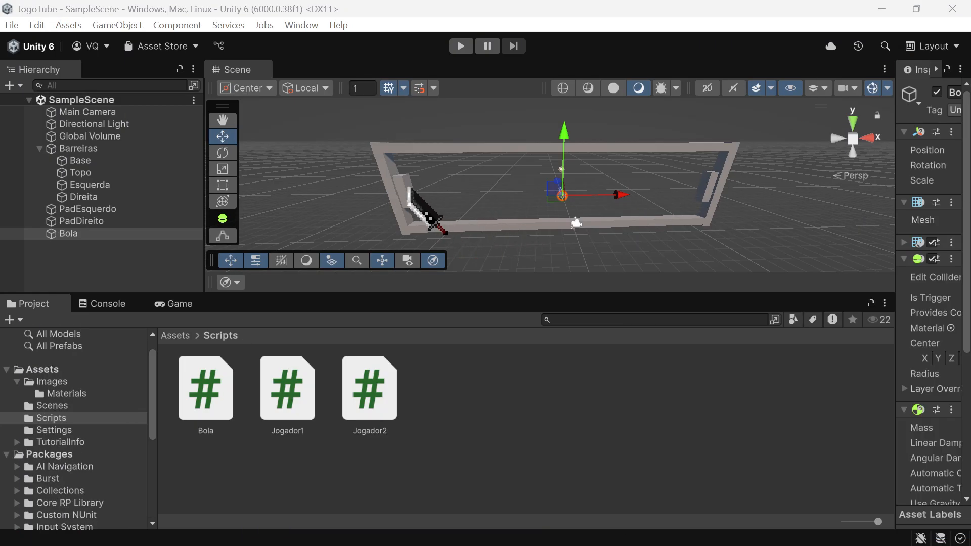
pyautogui.click(409, 195)
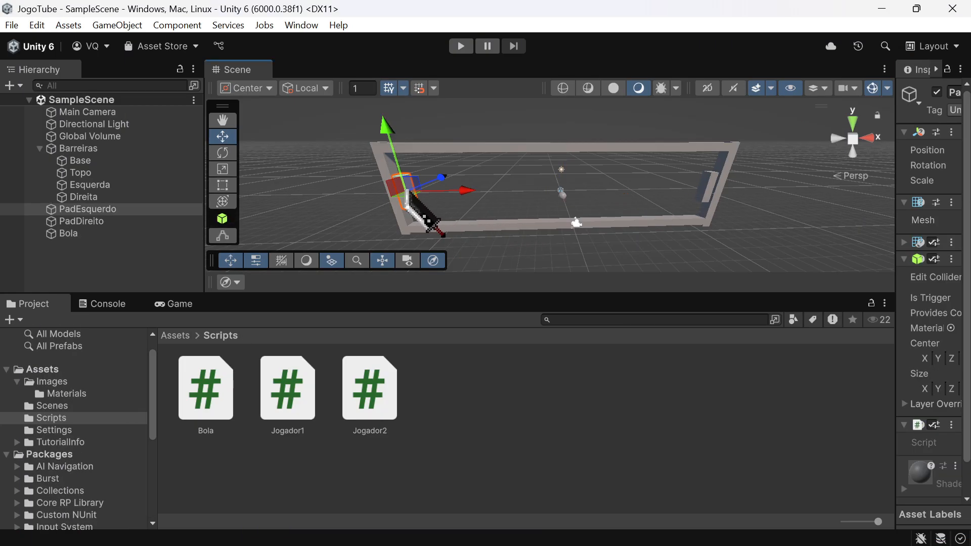
pyautogui.click(223, 169)
pyautogui.moveTo(389, 127); pyautogui.dragTo(389, 147)
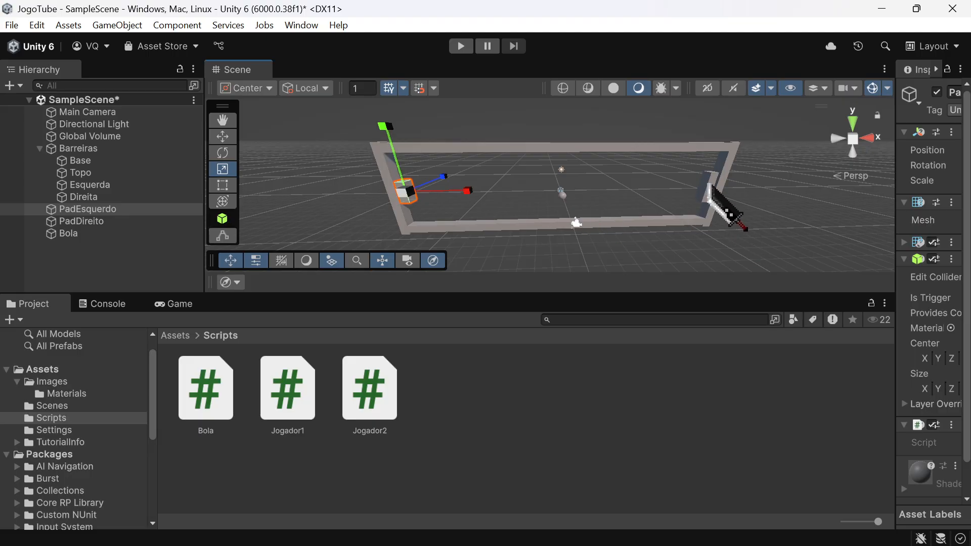
pyautogui.click(713, 191)
pyautogui.moveTo(727, 140); pyautogui.dragTo(727, 150)
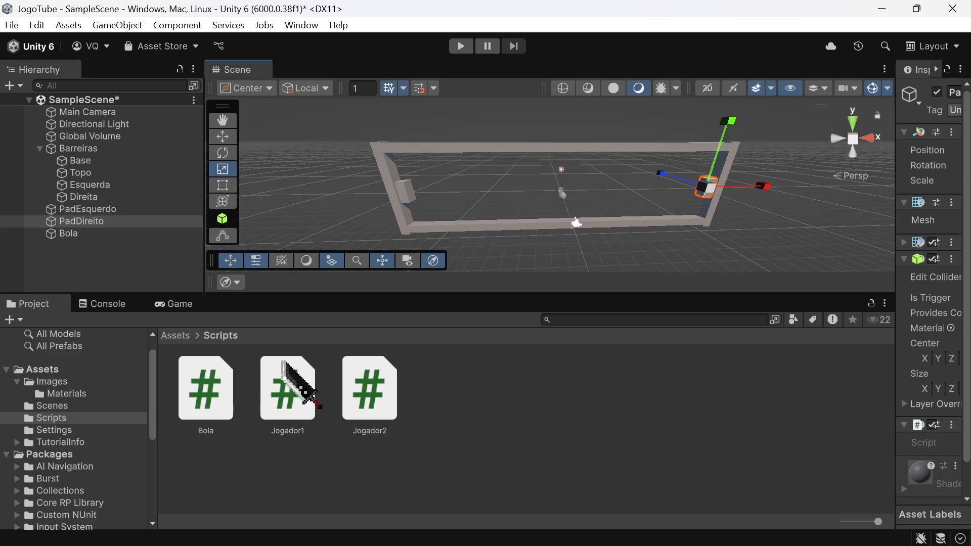
pyautogui.click(254, 478)
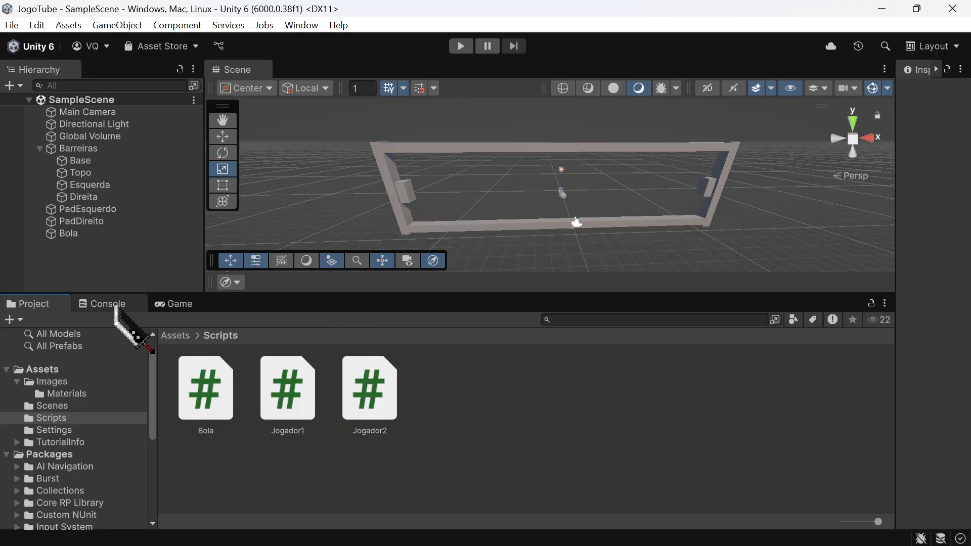
# Step: Dock the Game view beside the Scene view, with an enlarged Console below it, and start the game
pyautogui.moveTo(182, 305); pyautogui.dragTo(298, 71)
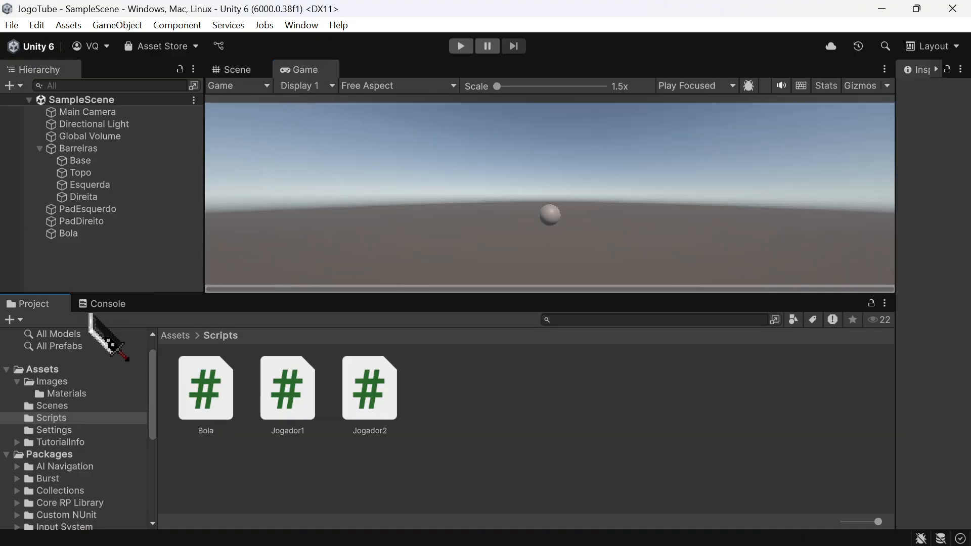
pyautogui.click(101, 303)
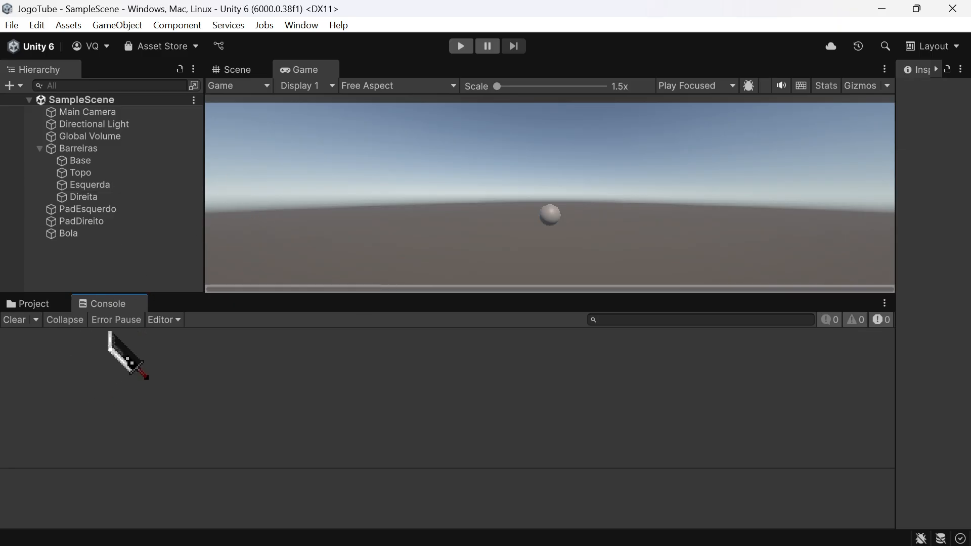
pyautogui.click(460, 46)
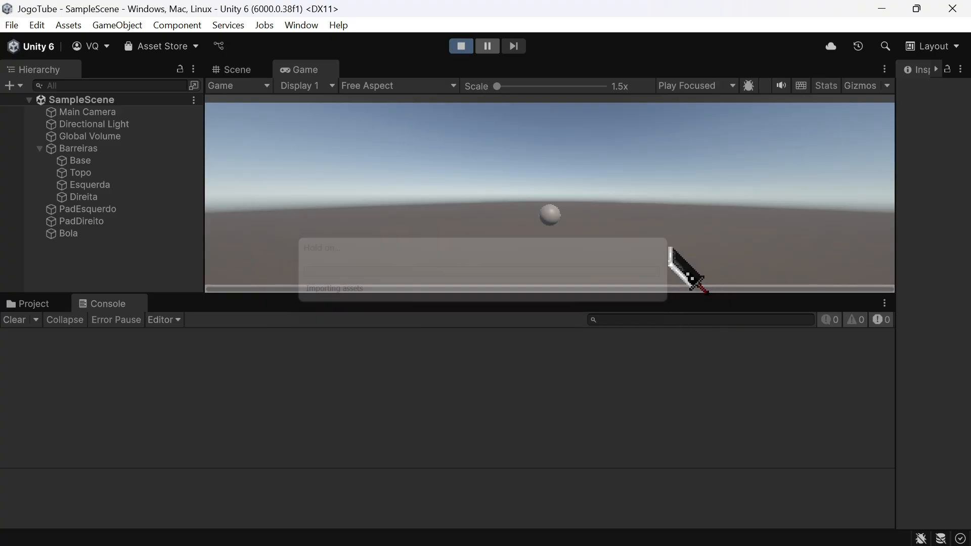
pyautogui.moveTo(657, 295); pyautogui.dragTo(663, 240)
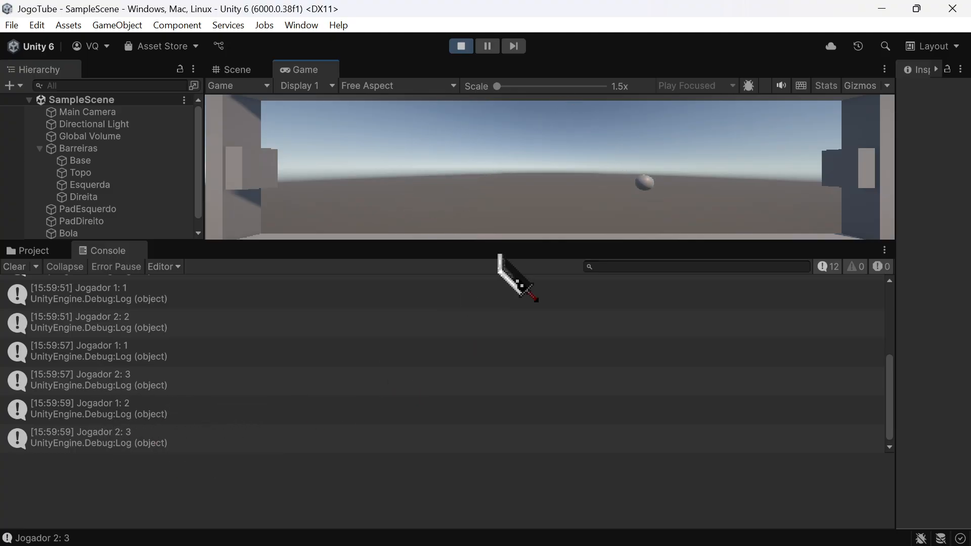
# Step: Play-test the game by moving the left pad up and down, check the scores logged in the Console, and stop the game
pyautogui.press('s')
pyautogui.press('w')
pyautogui.press('s')
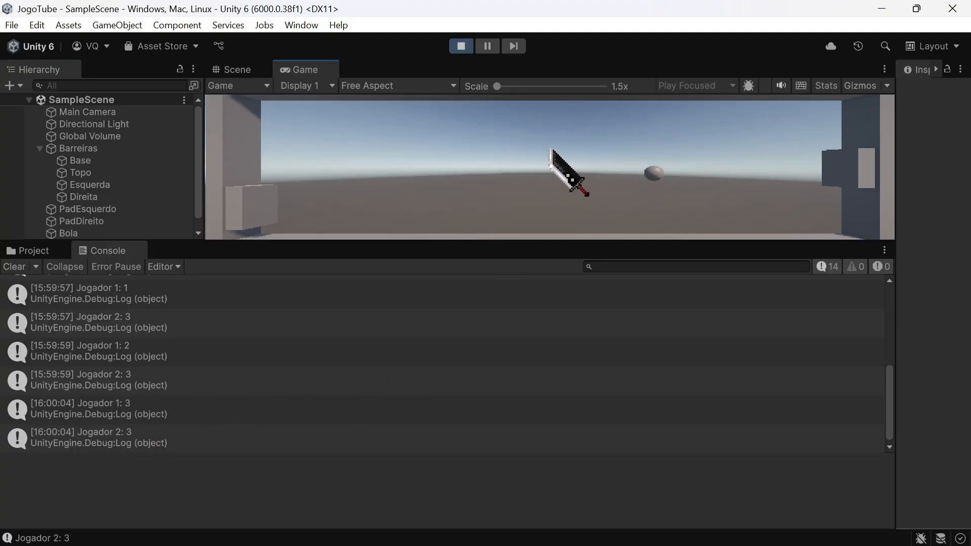
pyautogui.press('w')
pyautogui.press('s')
pyautogui.press('w')
pyautogui.press('s')
pyautogui.press('w')
pyautogui.press('s')
pyautogui.press('w')
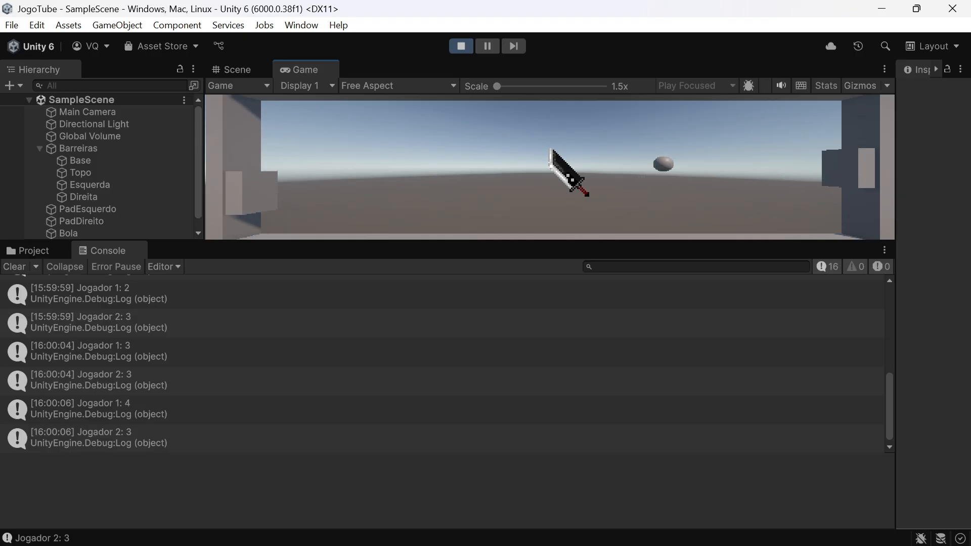
pyautogui.press('s')
pyautogui.press('w')
pyautogui.press('s')
pyautogui.press('w')
pyautogui.press('s')
pyautogui.press('w')
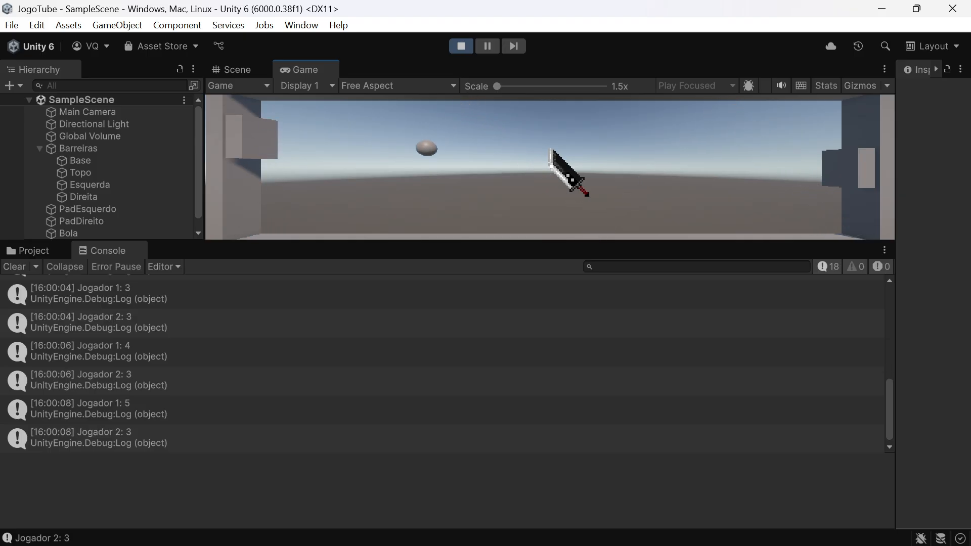
pyautogui.press('s')
pyautogui.press('w')
pyautogui.press('s')
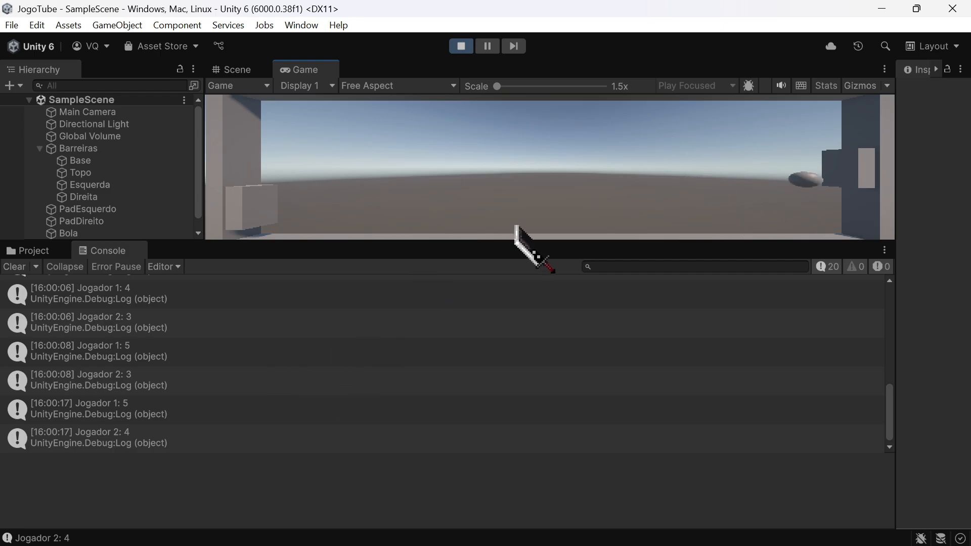
pyautogui.click(461, 46)
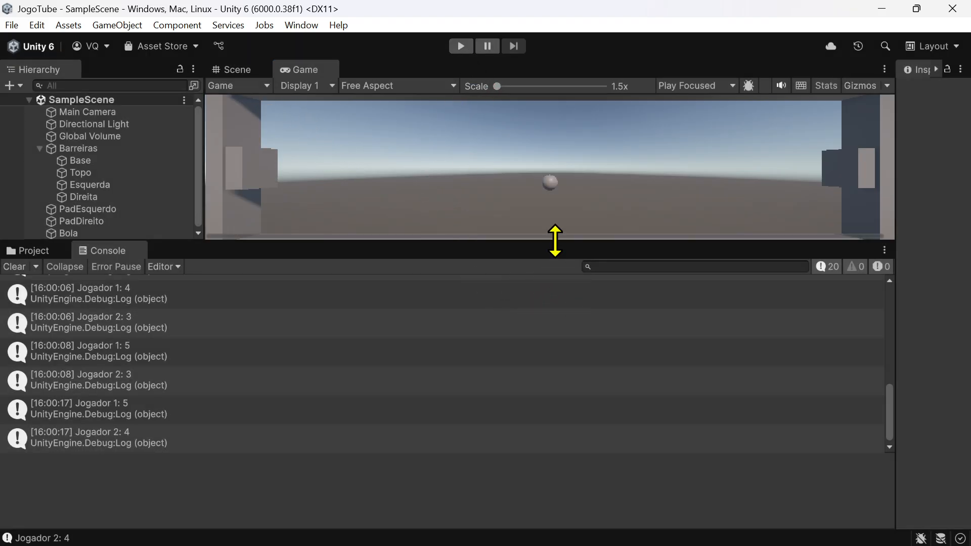
# Step: Enlarge the viewport area, return to the Scene view and collapse the Barreiras group in the scene's object list
pyautogui.moveTo(555, 243); pyautogui.dragTo(543, 263)
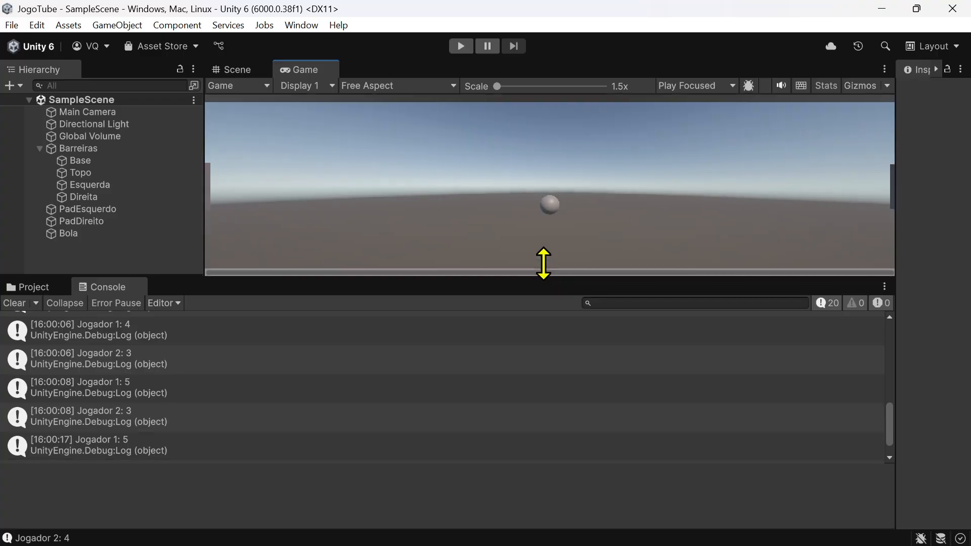
pyautogui.click(235, 69)
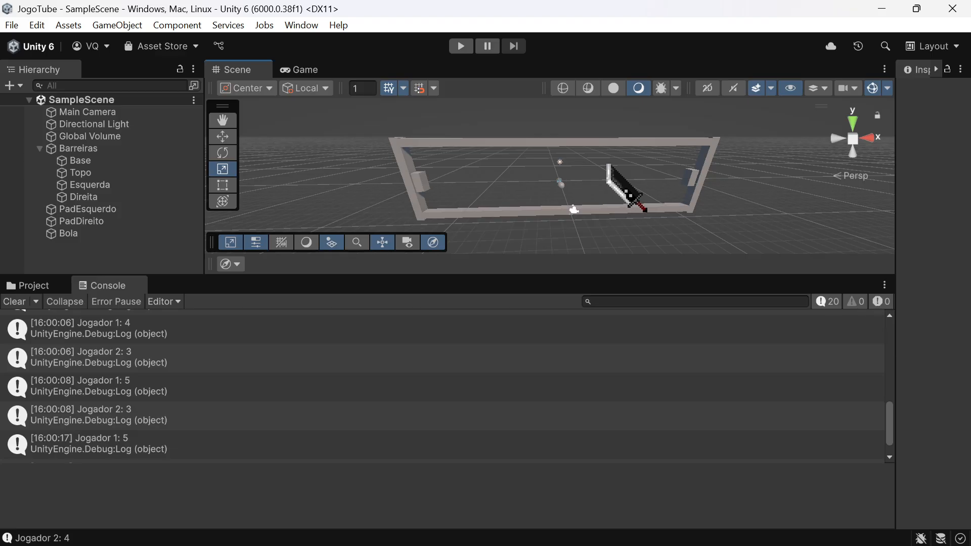
pyautogui.rightClick(612, 169)
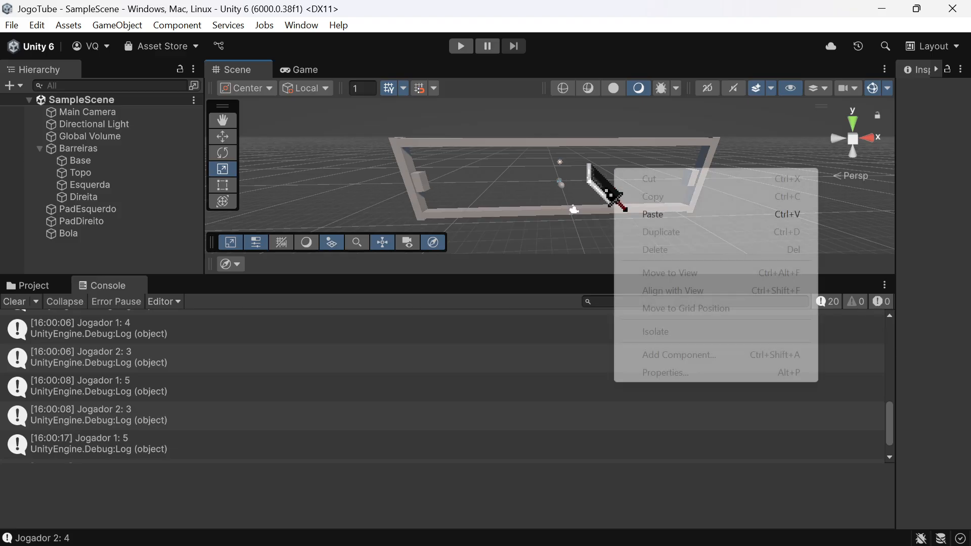
pyautogui.click(44, 152)
pyautogui.click(40, 149)
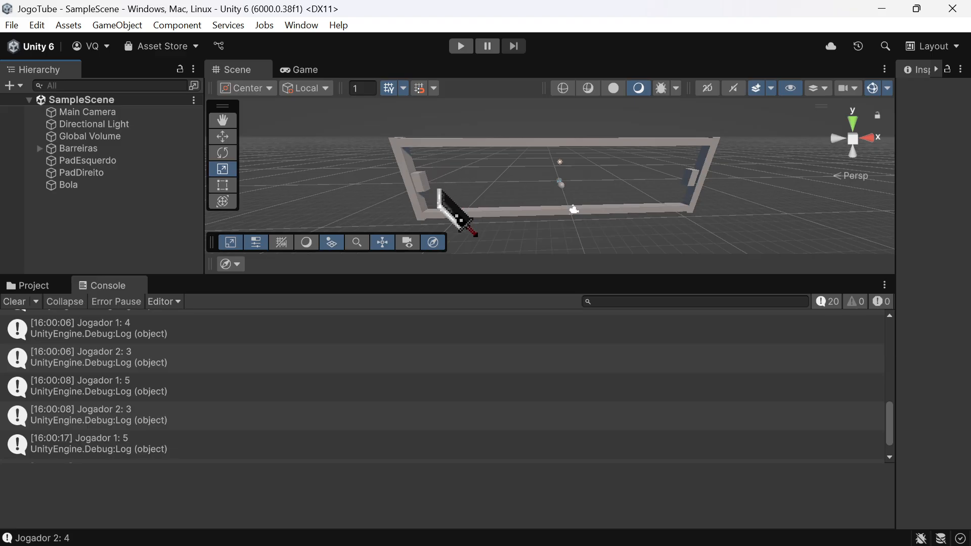
# Step: Add a TextMeshPro UI text object to SampleScene
pyautogui.rightClick(88, 213)
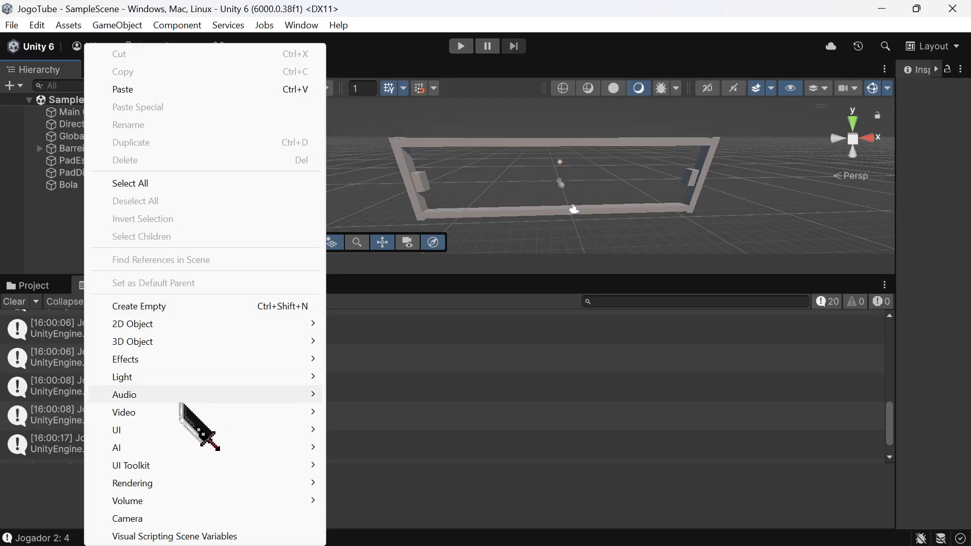
pyautogui.click(126, 431)
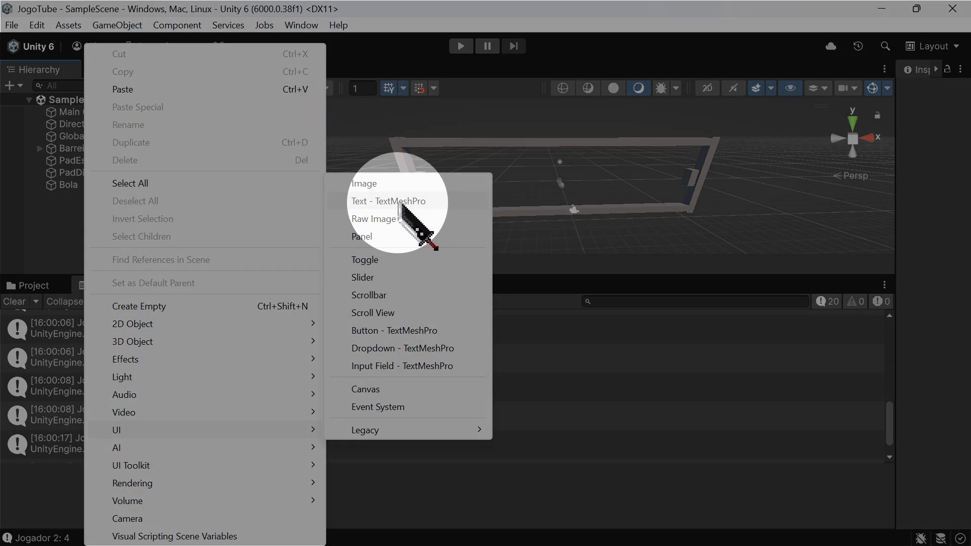
pyautogui.click(401, 201)
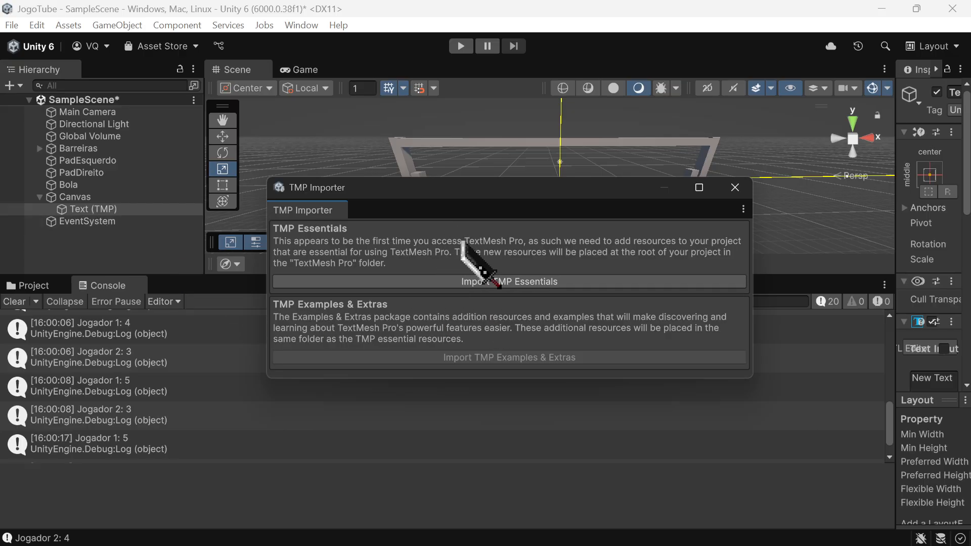
# Step: Import TMP Essentials and TMP Examples & Extras into the project and close the TMP Importer
pyautogui.click(497, 282)
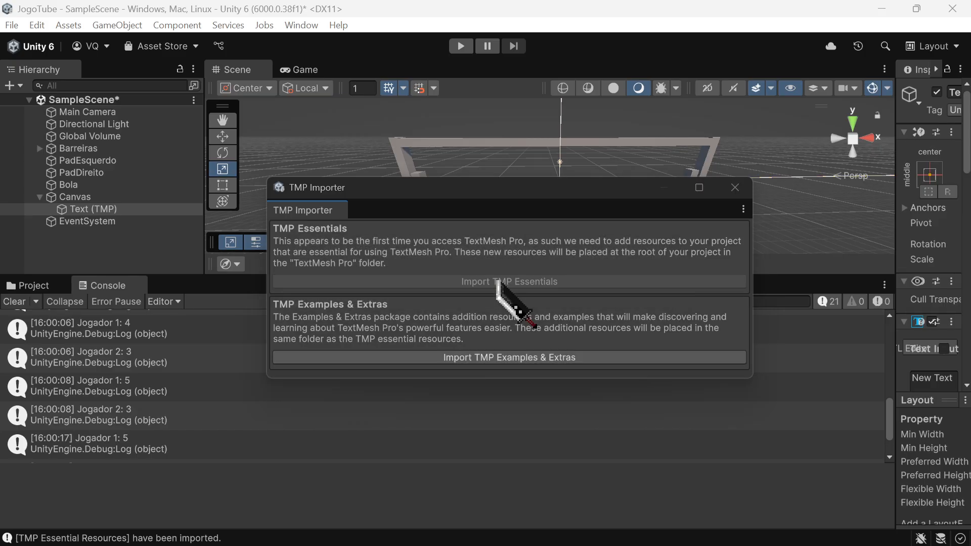
pyautogui.hotkey('alt', 'Tab')
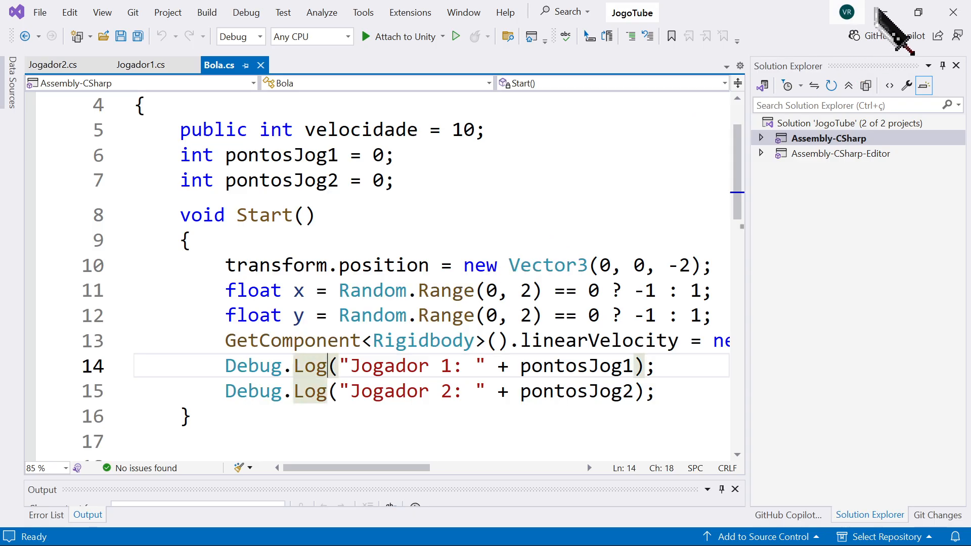
pyautogui.click(884, 12)
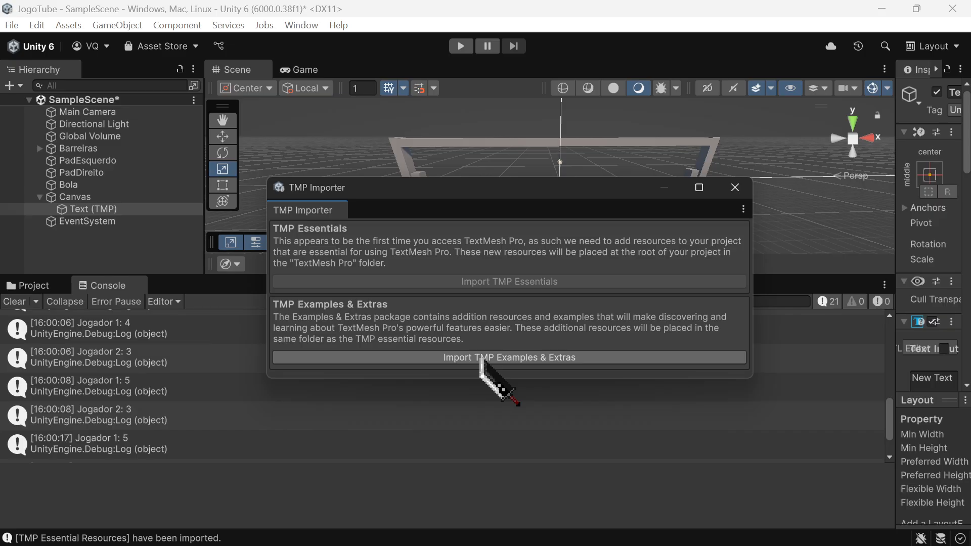
pyautogui.click(481, 360)
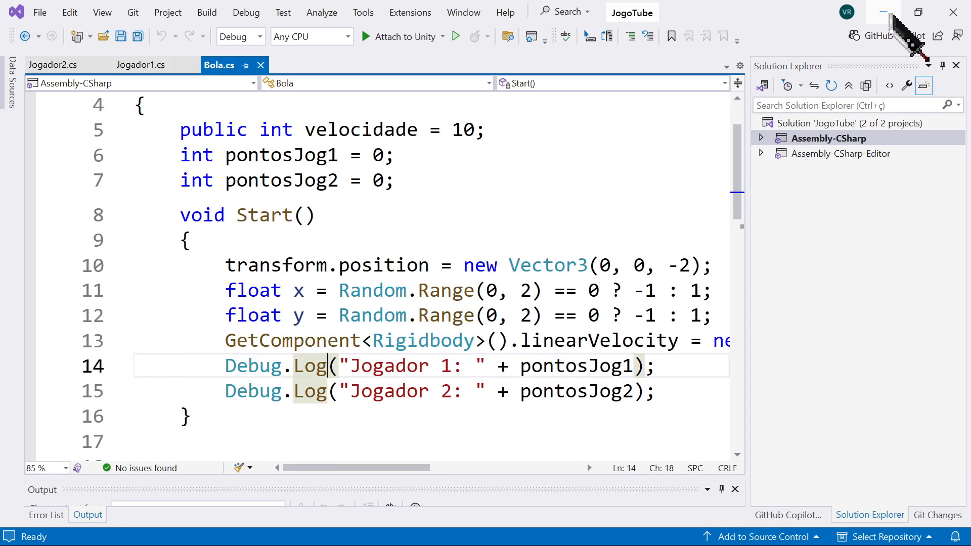
pyautogui.click(891, 16)
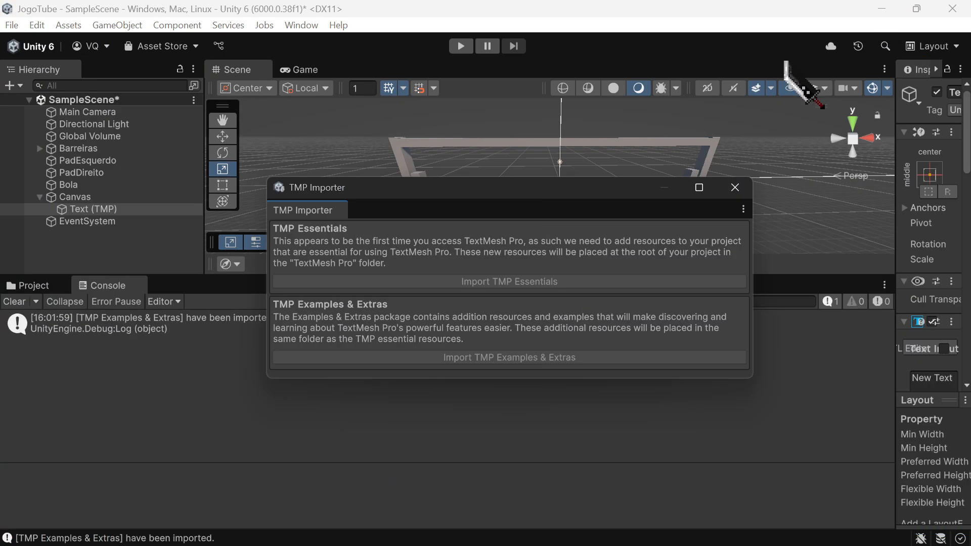
pyautogui.click(727, 189)
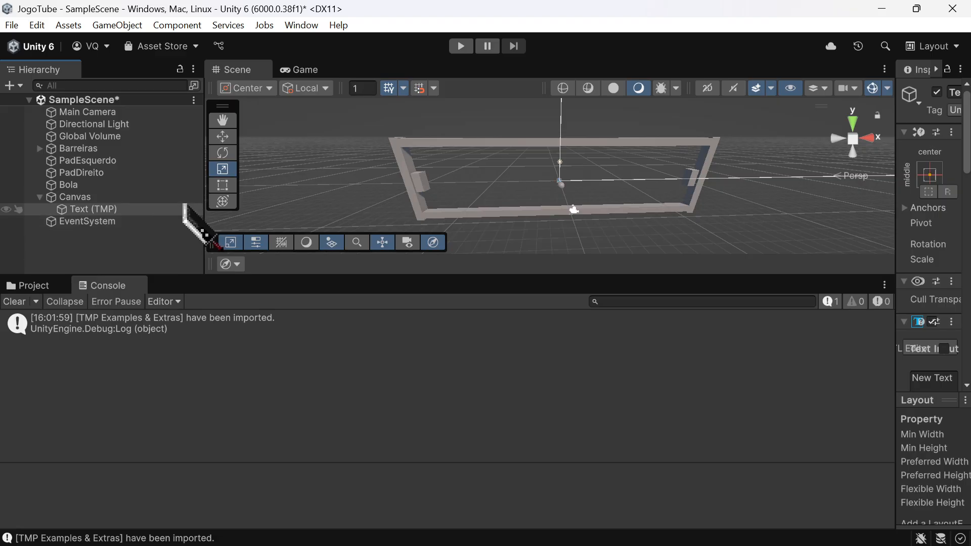
# Step: Dock the Game view beside the Console, below the Scene view, and activate the Move tool for the new text
pyautogui.moveTo(299, 70); pyautogui.dragTo(225, 290)
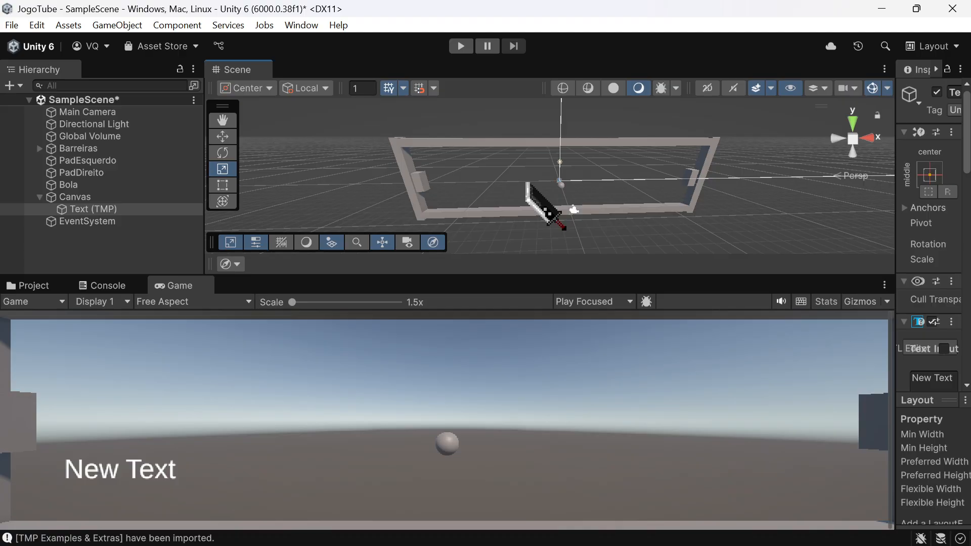
pyautogui.moveTo(531, 183); pyautogui.dragTo(501, 205, button='right')
pyautogui.press('w')
pyautogui.moveTo(515, 183); pyautogui.dragTo(526, 143, button='right')
pyautogui.scroll(2, 530, 196)
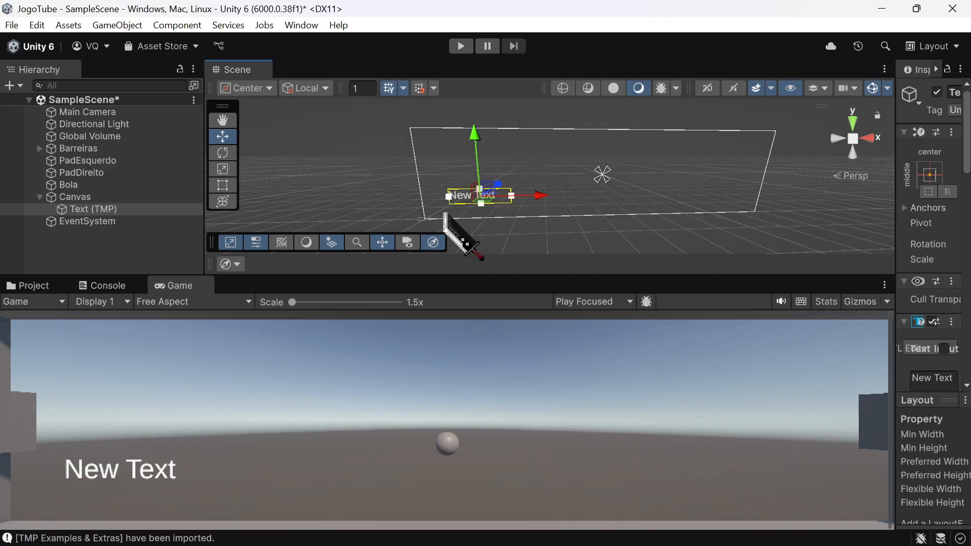
# Step: Move the Text (TMP) object to the upper-left corner of the Canvas, just inside its edge
pyautogui.click(106, 114)
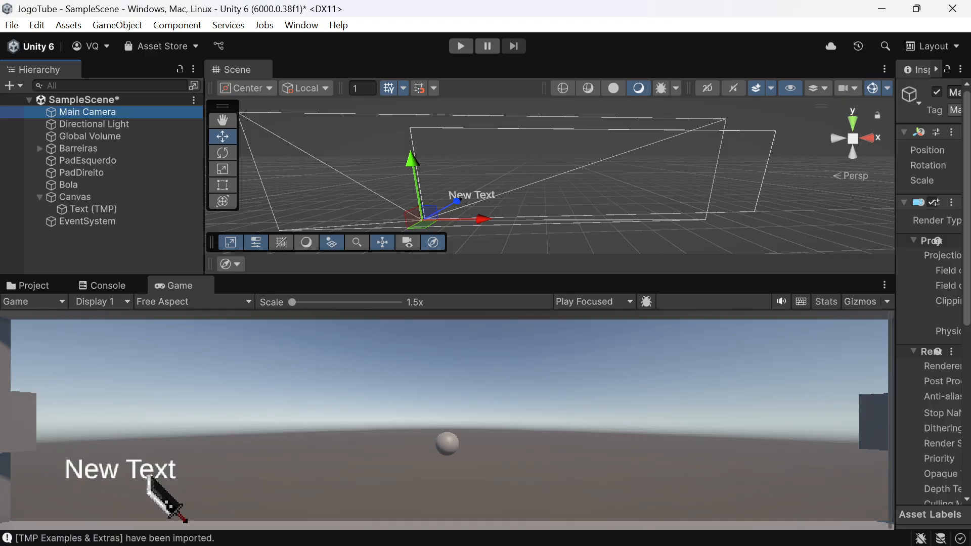
pyautogui.click(80, 197)
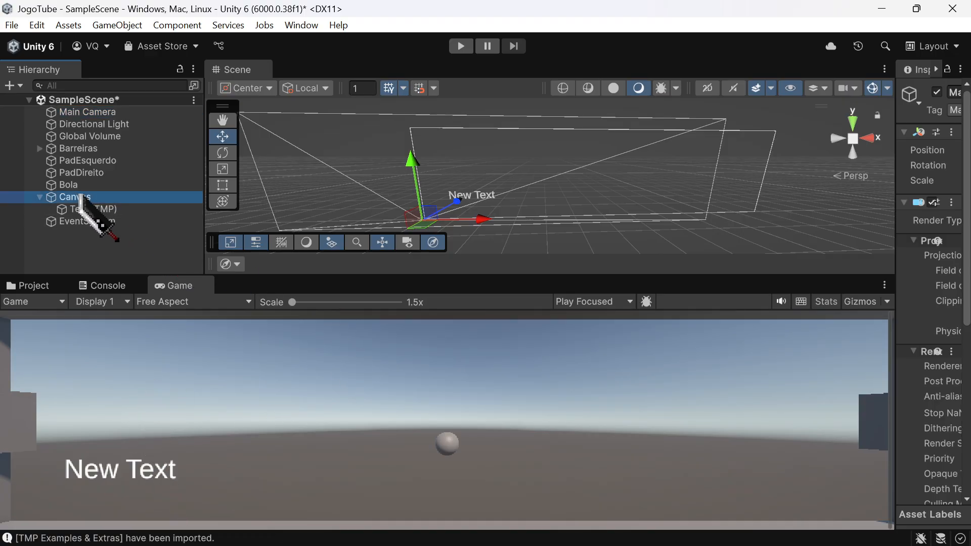
pyautogui.click(98, 209)
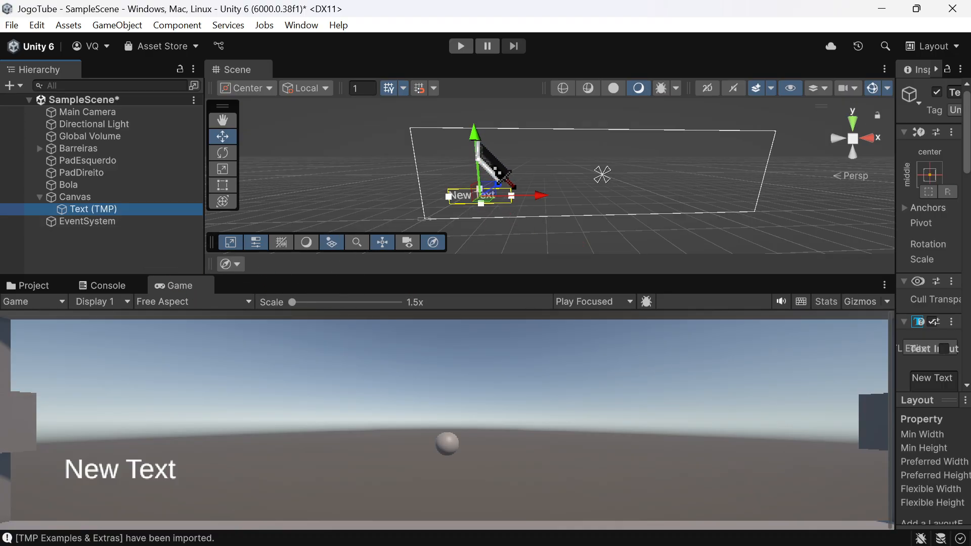
pyautogui.moveTo(478, 143); pyautogui.dragTo(474, 82)
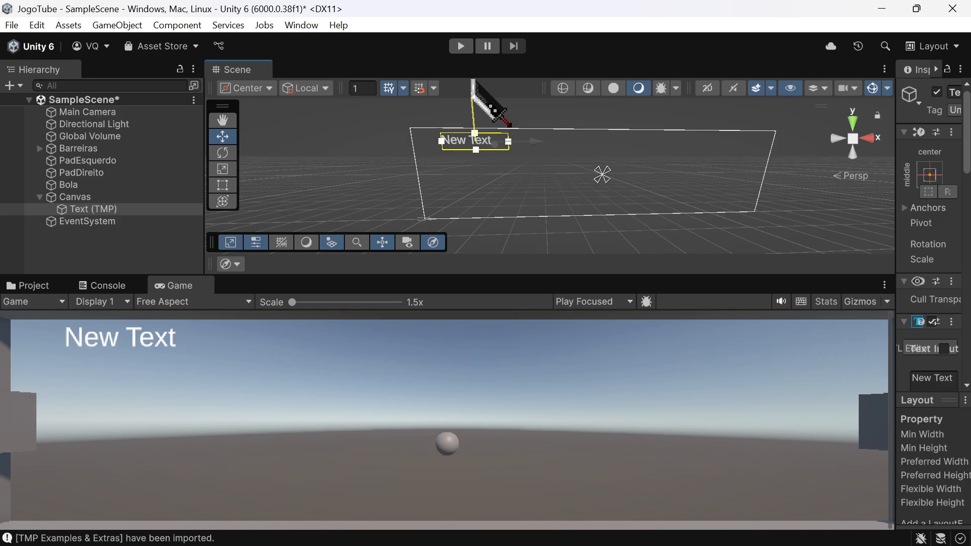
pyautogui.moveTo(539, 142); pyautogui.dragTo(516, 147)
pyautogui.moveTo(899, 236)
pyautogui.mouseDown()
pyautogui.moveTo(790, 248)
pyautogui.moveTo(914, 247)
pyautogui.mouseUp()
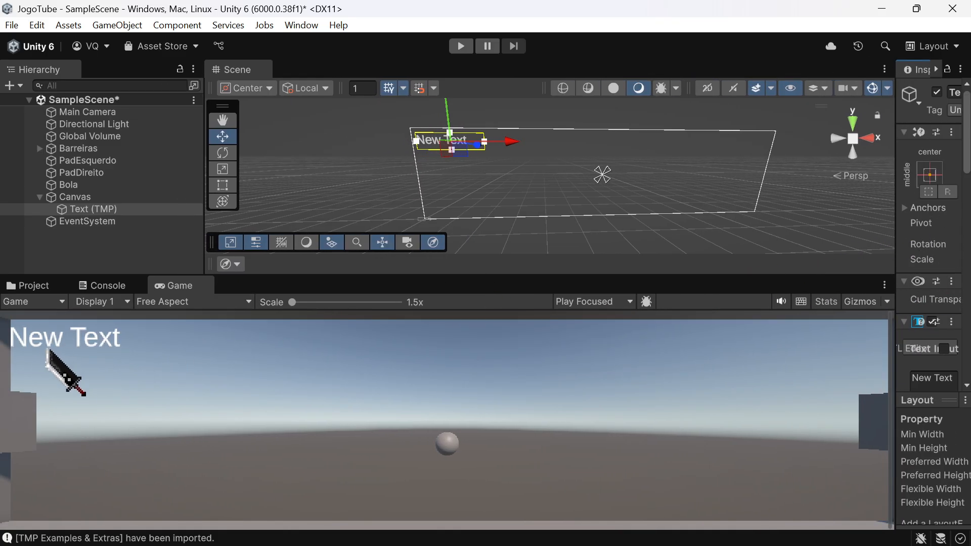
pyautogui.moveTo(508, 144); pyautogui.dragTo(511, 146)
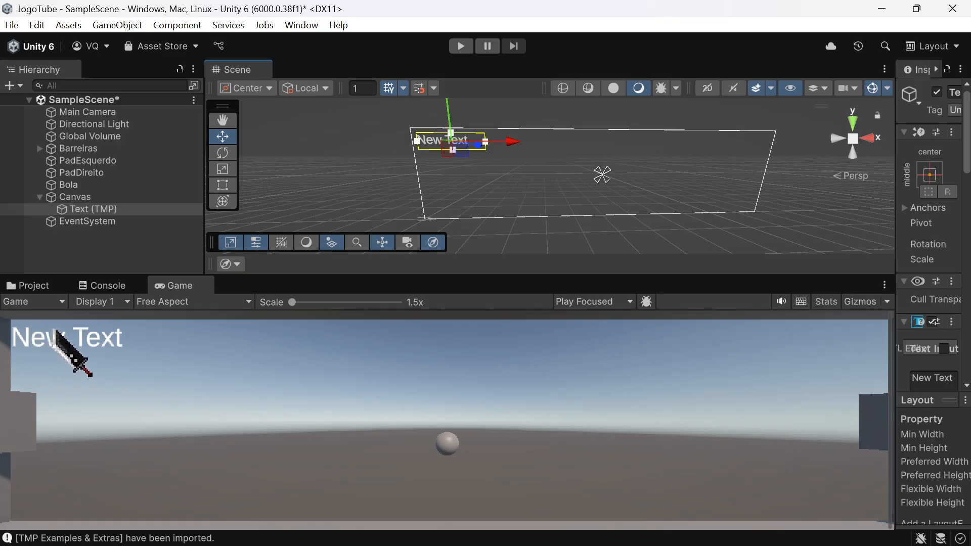
# Step: Rename the Text (TMP) object under Canvas to Pontos1
pyautogui.click(84, 211)
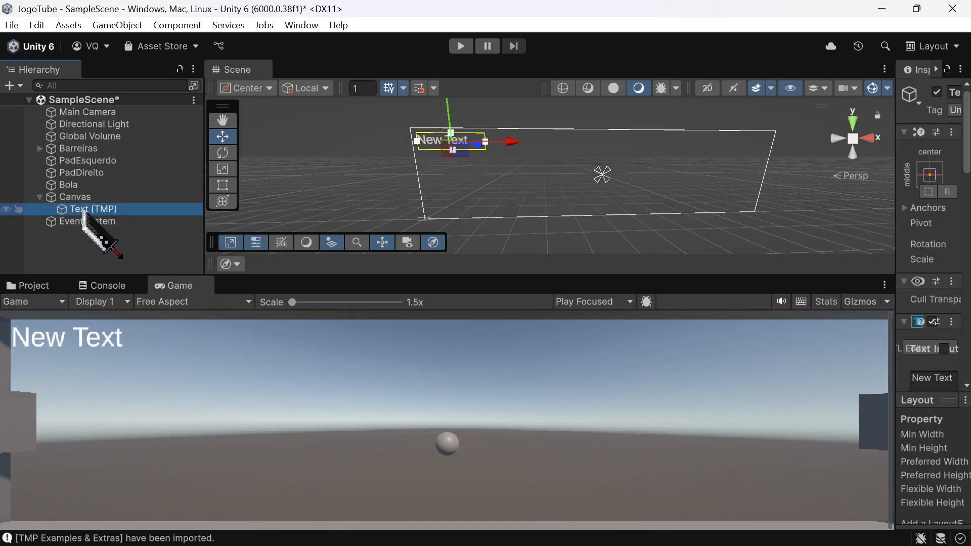
pyautogui.click(101, 209)
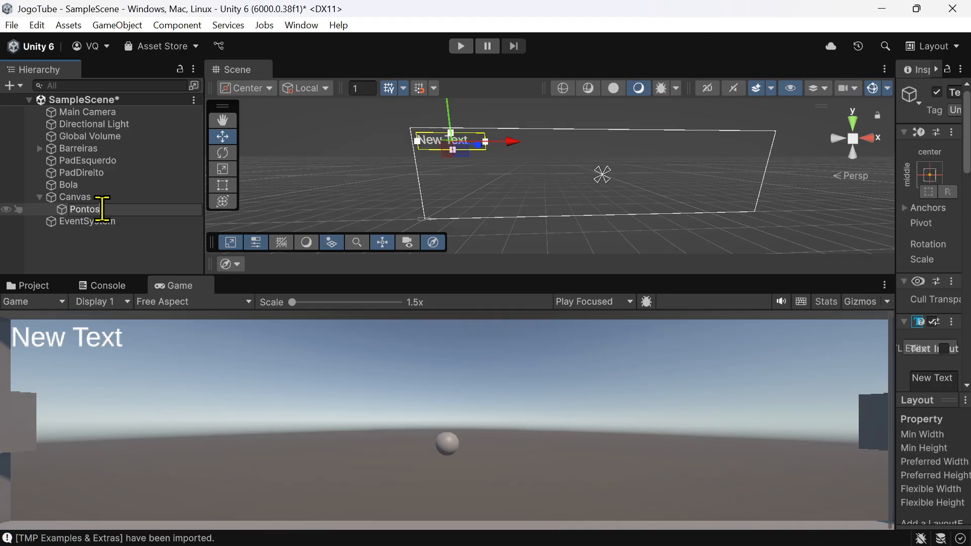
pyautogui.write('Pontos1')
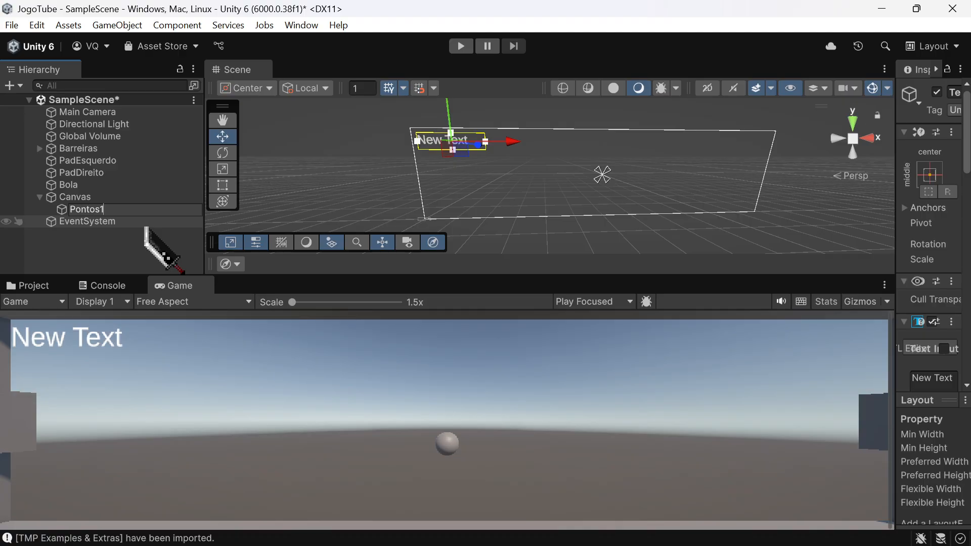
pyautogui.press('Return')
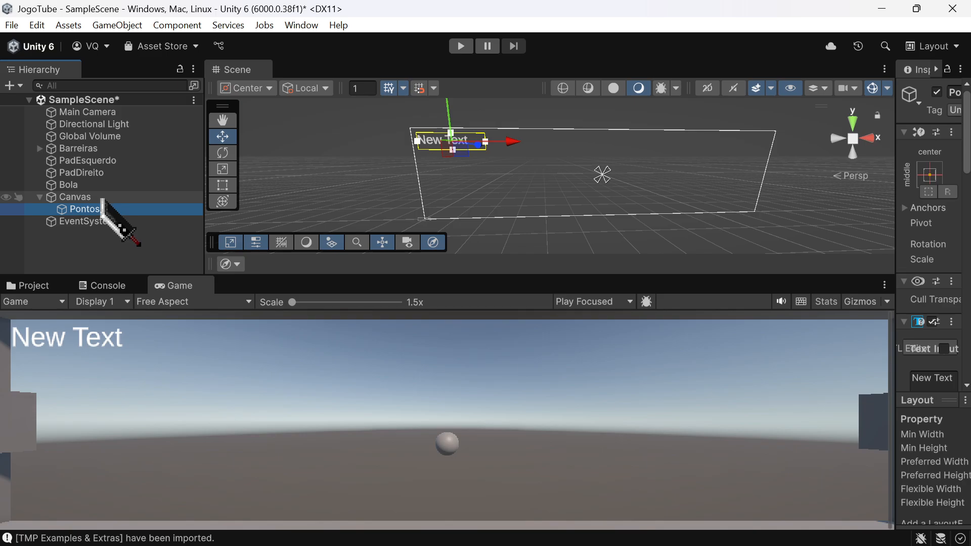
# Step: Duplicate Pontos1 as Pontos2 and place the copy at the upper-right corner of the Canvas
pyautogui.hotkey('ctrl', 'd')
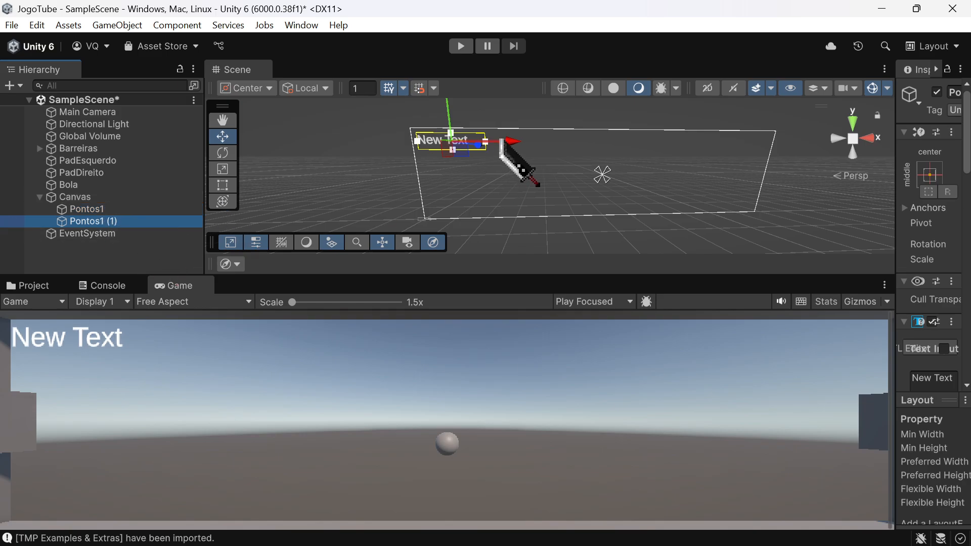
pyautogui.moveTo(502, 140); pyautogui.dragTo(809, 137)
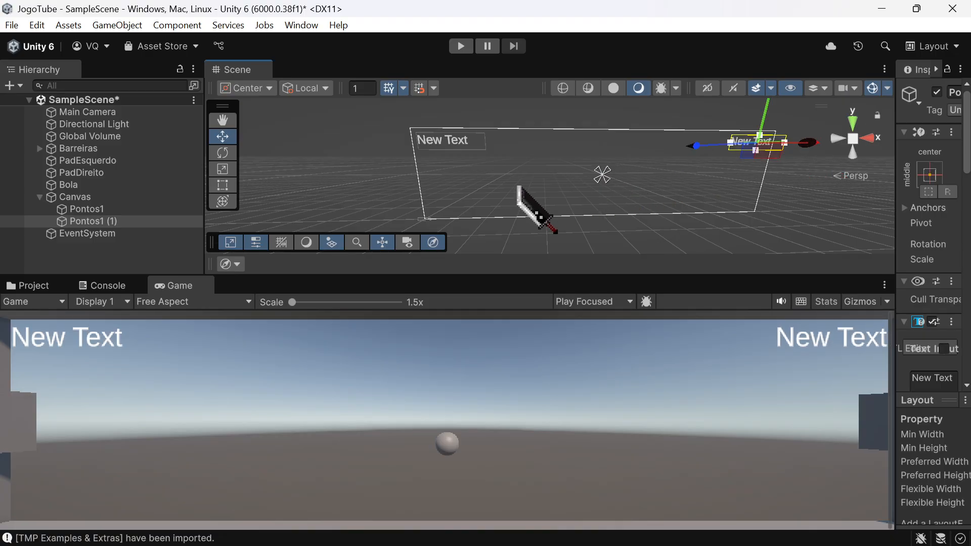
pyautogui.click(108, 222)
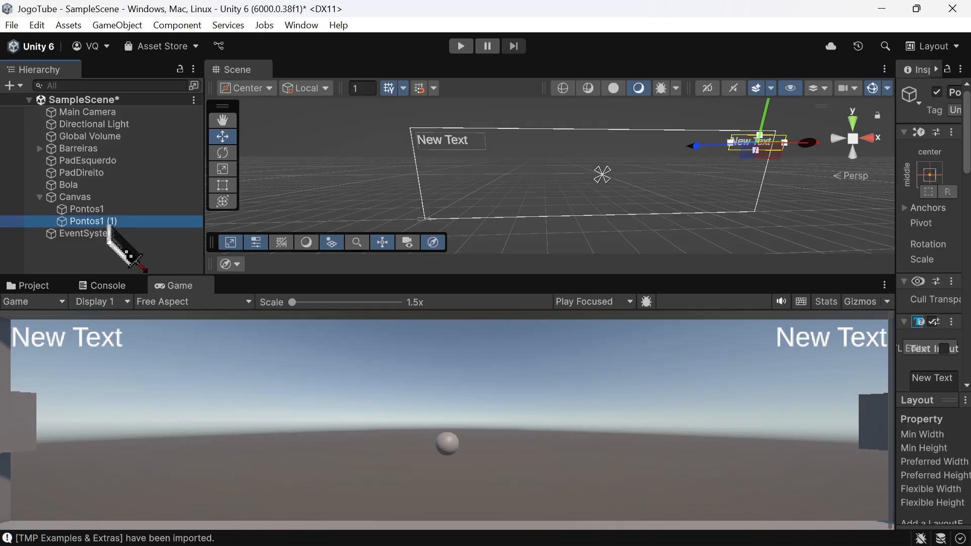
pyautogui.click(139, 221)
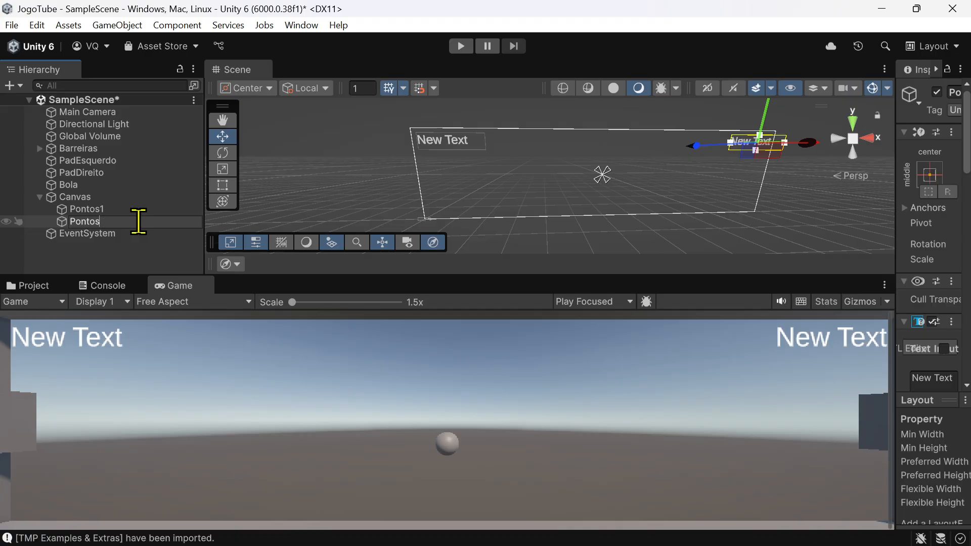
pyautogui.write('Pontos2')
pyautogui.press('Return')
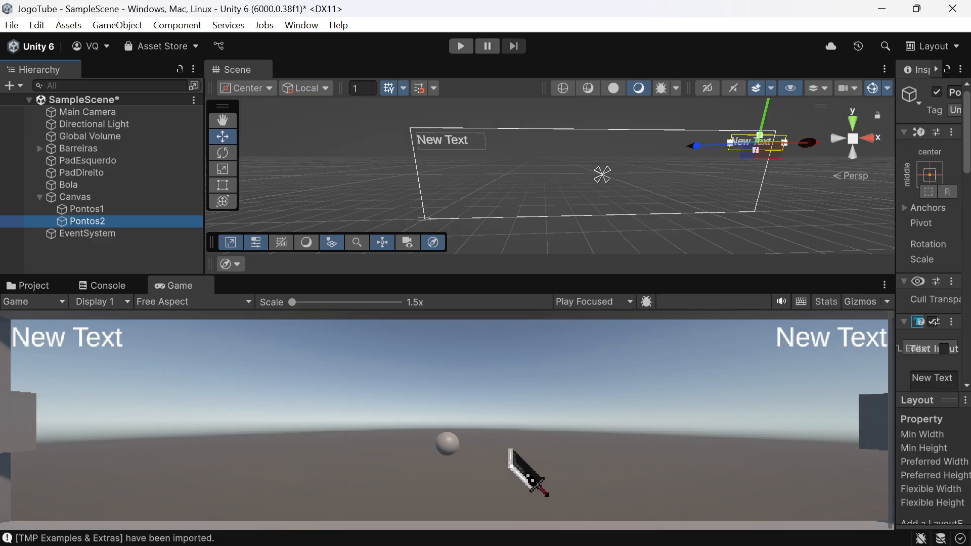
# Step: Shift Pontos2 slightly inward along the X axis so its text box sits inside the Canvas's right edge
pyautogui.moveTo(675, 220); pyautogui.dragTo(662, 177, button='right')
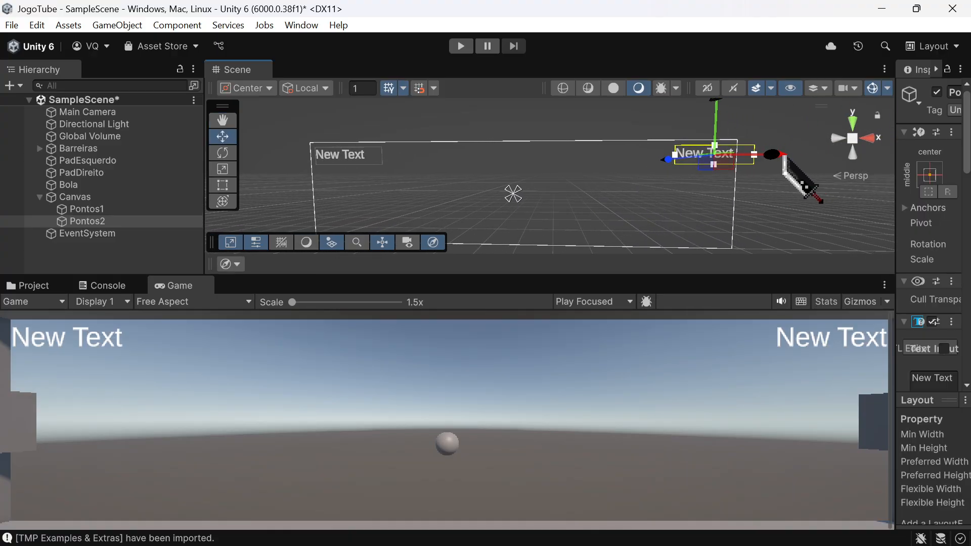
pyautogui.moveTo(783, 155); pyautogui.dragTo(765, 154)
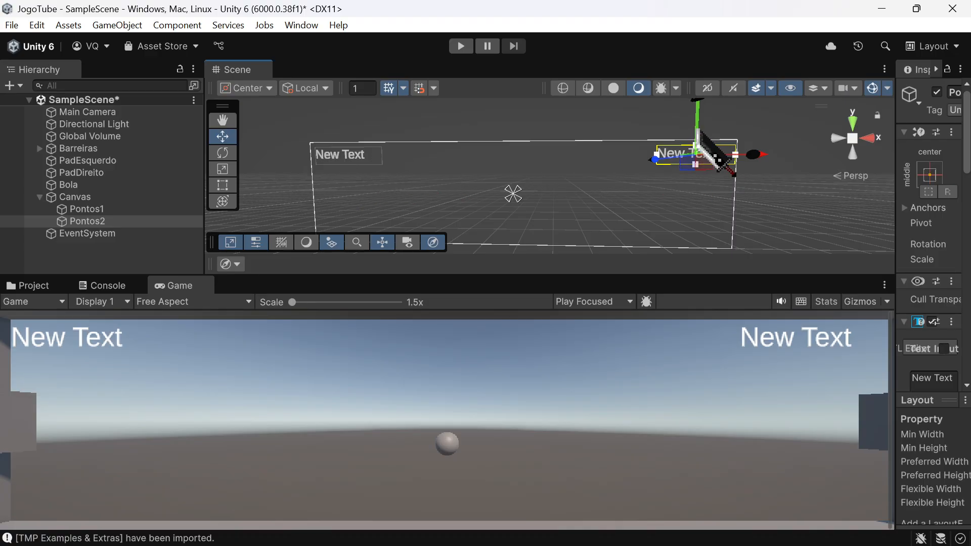
pyautogui.moveTo(752, 154); pyautogui.dragTo(744, 157)
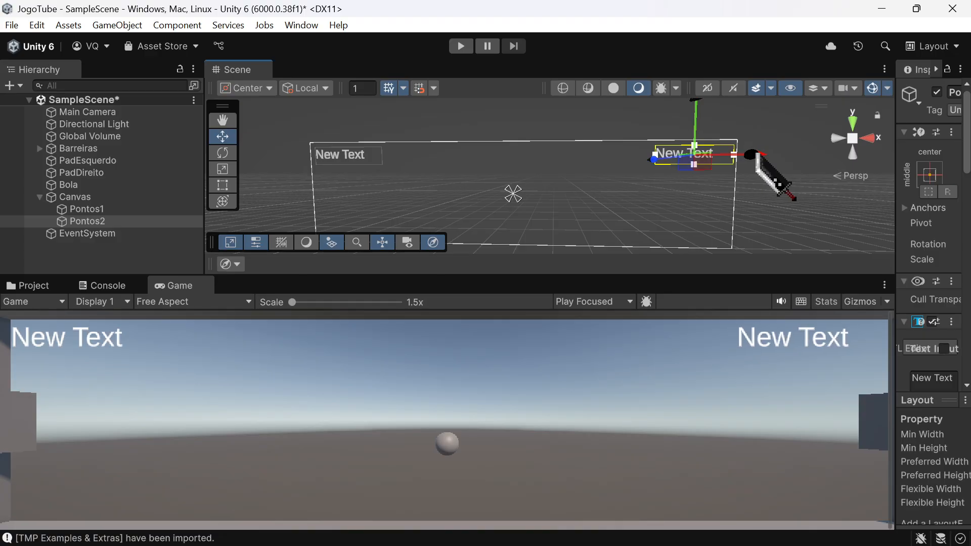
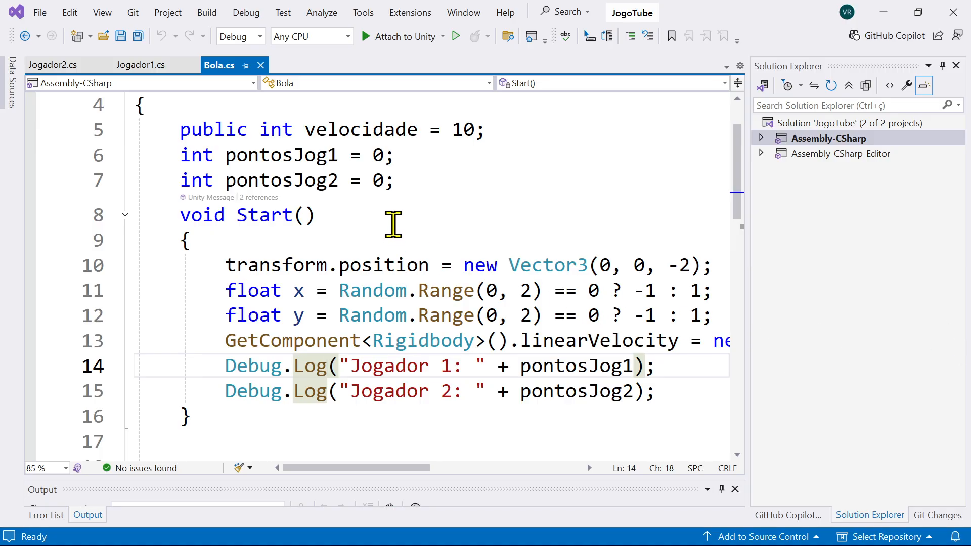
# Step: Declare a public TMP_Text field named pontuacaoJog1 in the Bola class, directly below the pontosJog2 variable
pyautogui.scroll(1, 400, 238)
pyautogui.click(422, 273)
pyautogui.press('Return')
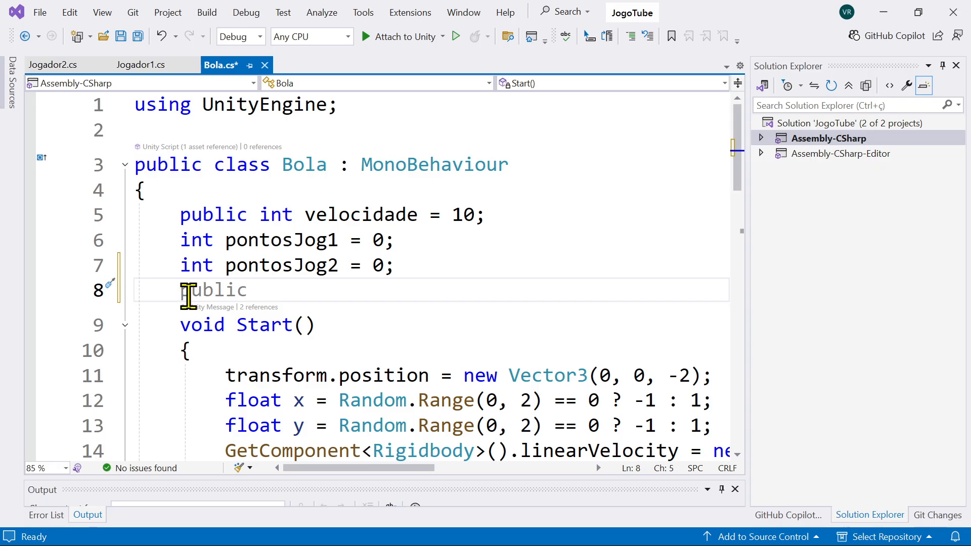
pyautogui.write('pu')
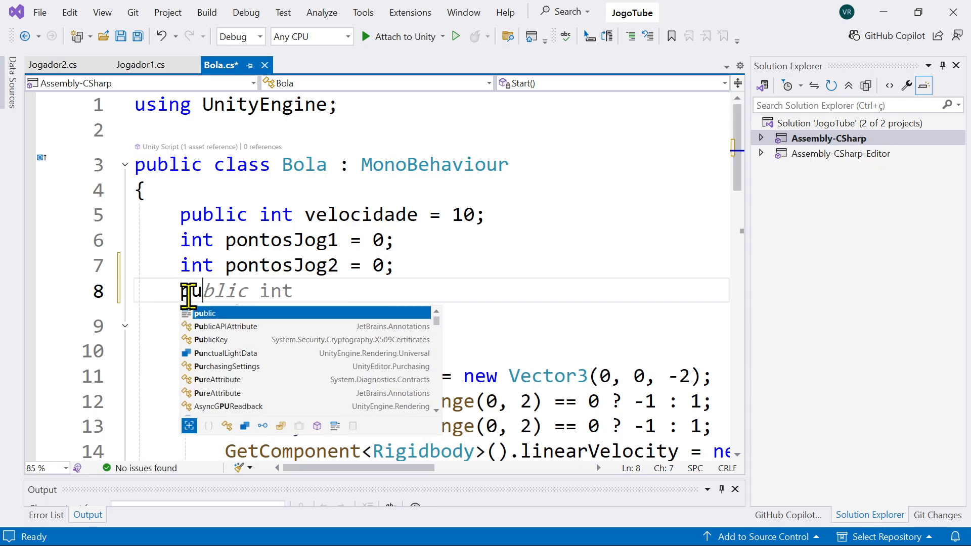
pyautogui.write('blic ')
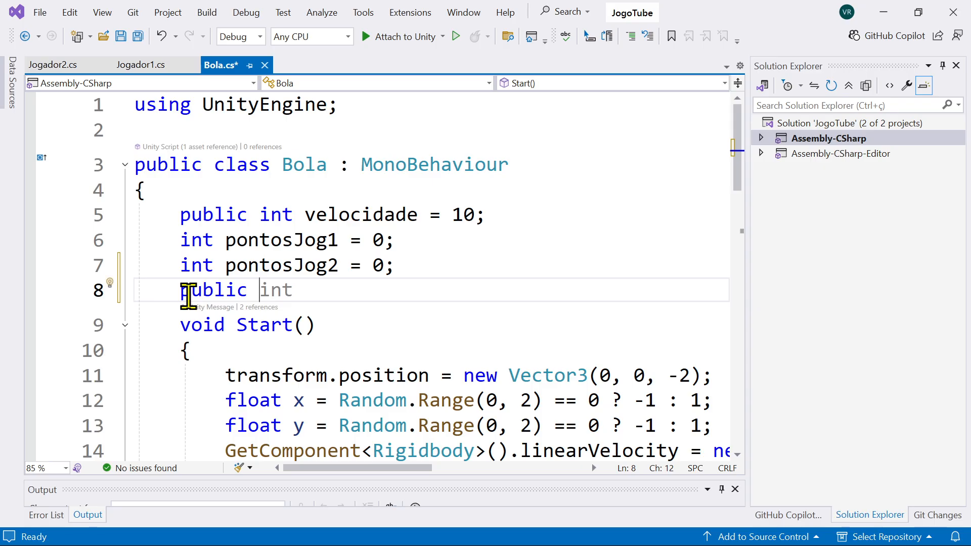
pyautogui.write('TM')
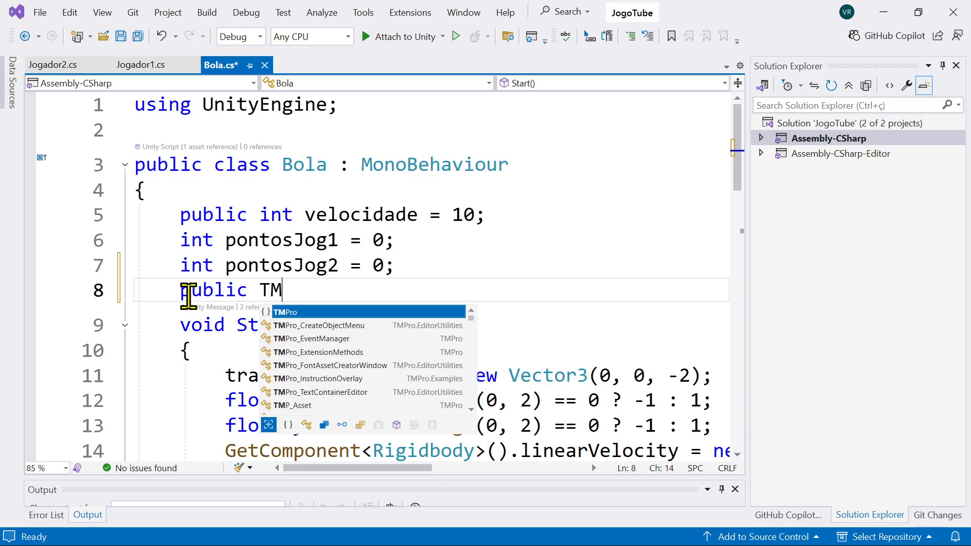
pyautogui.write('P_Text')
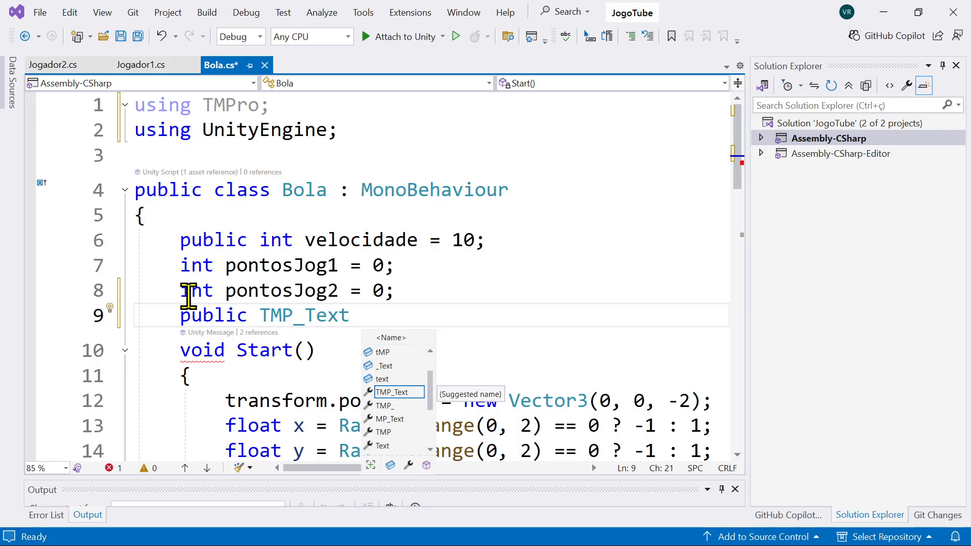
pyautogui.write('po')
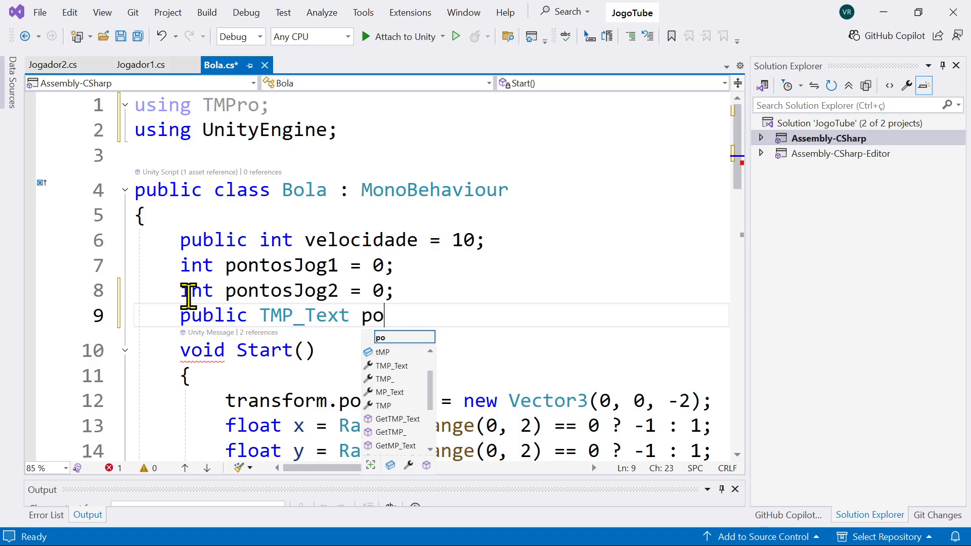
pyautogui.write('ntuaca')
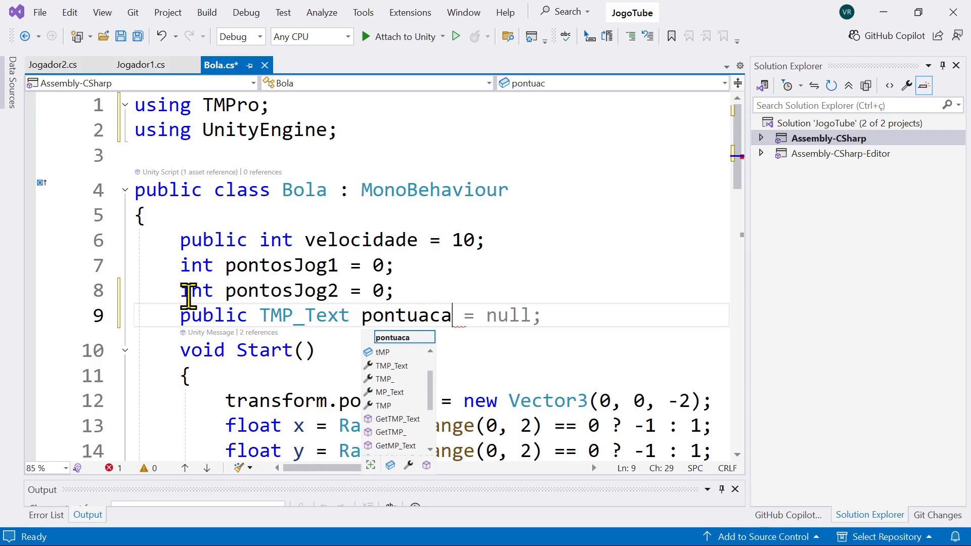
pyautogui.write('oJ')
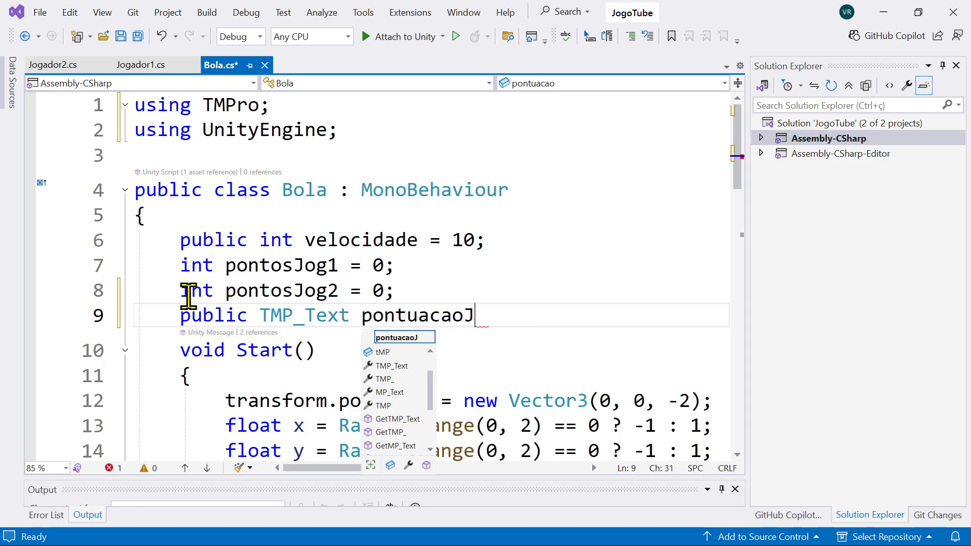
pyautogui.write('og1')
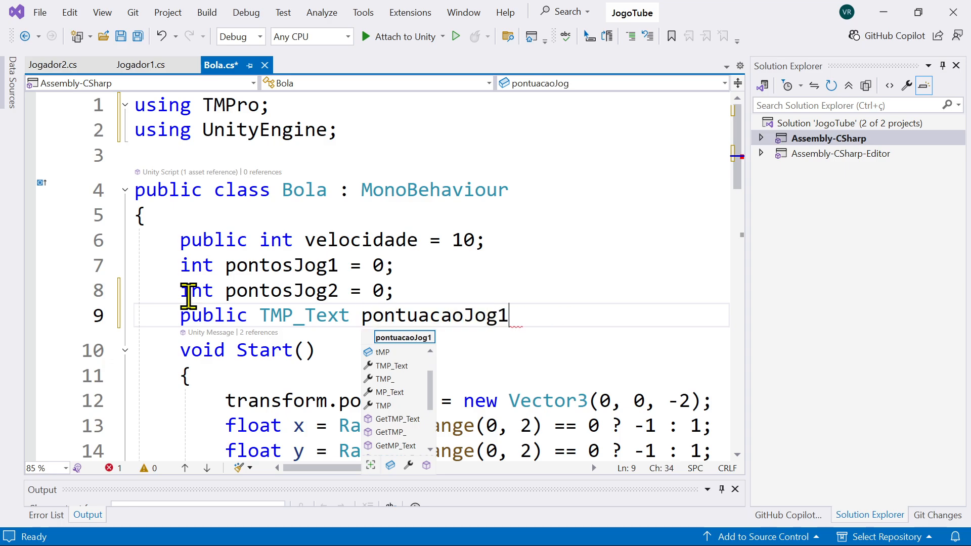
pyautogui.write(';')
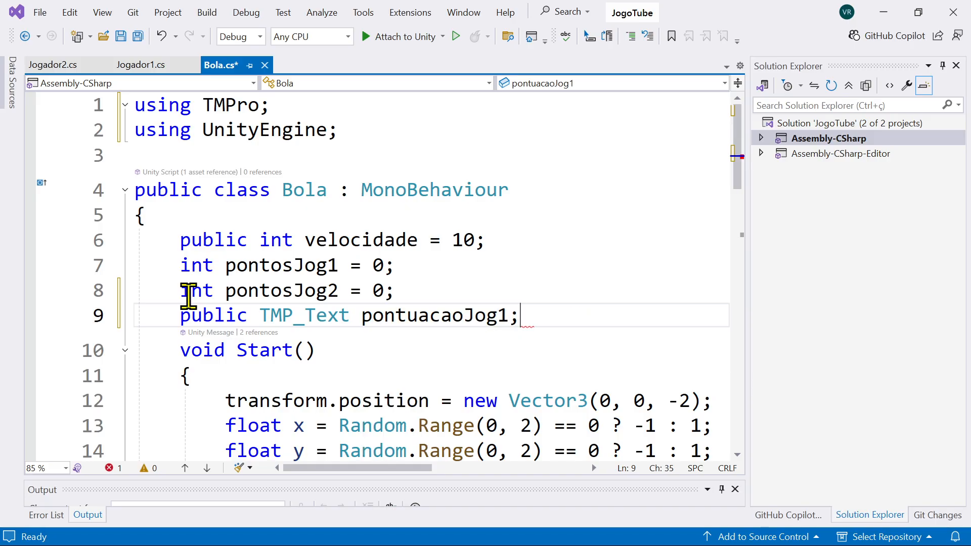
# Step: Declare a second public TMP_Text field named pontuacaoJog2 below pontuacaoJog1
pyautogui.press('Return')
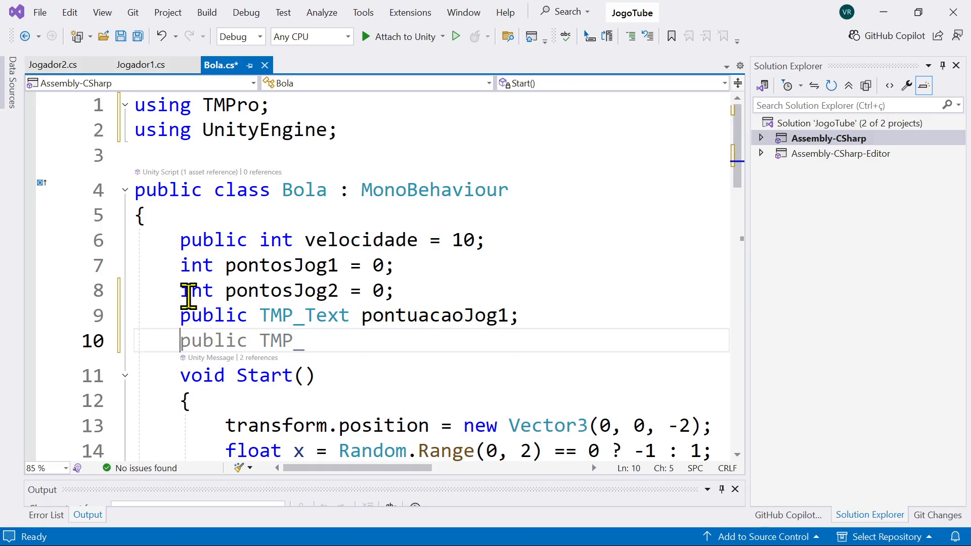
pyautogui.write('public ')
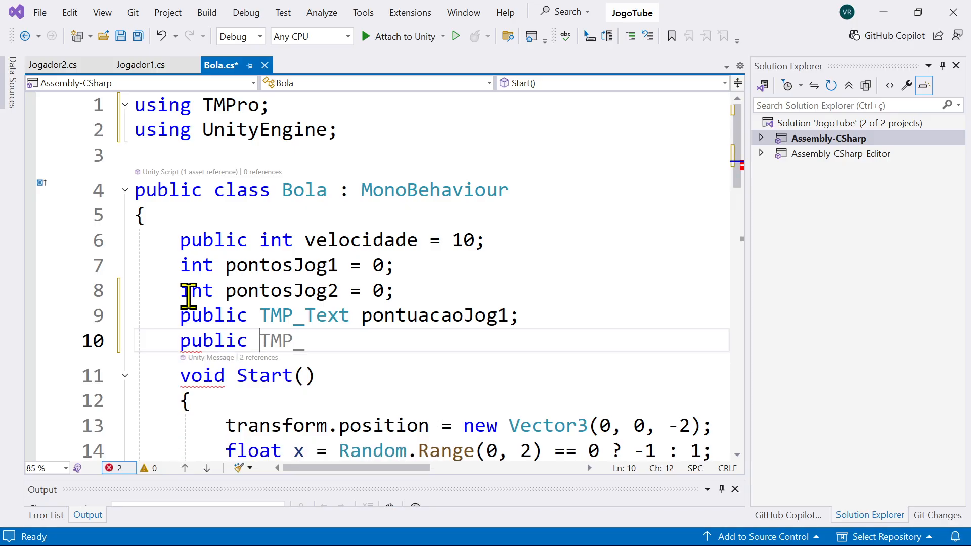
pyautogui.write('TMP')
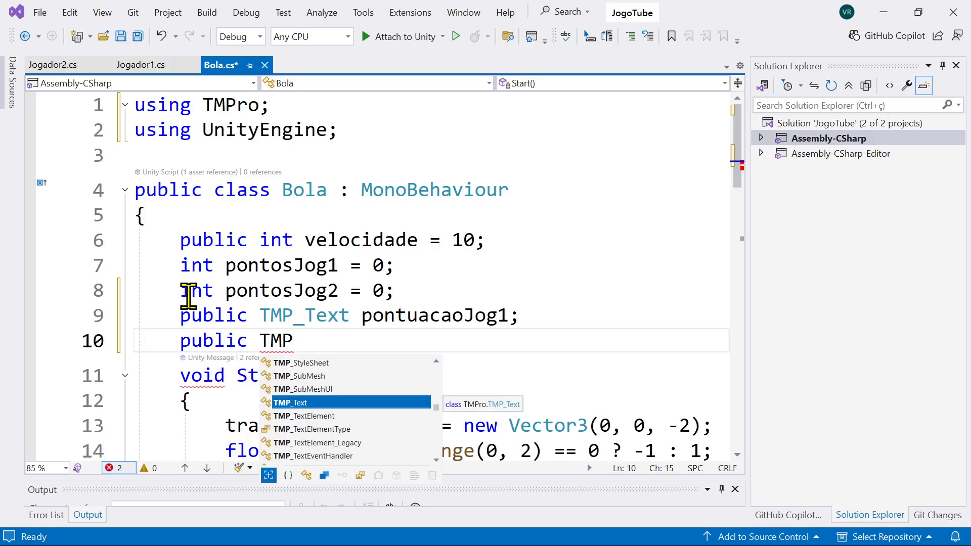
pyautogui.write('_Tex')
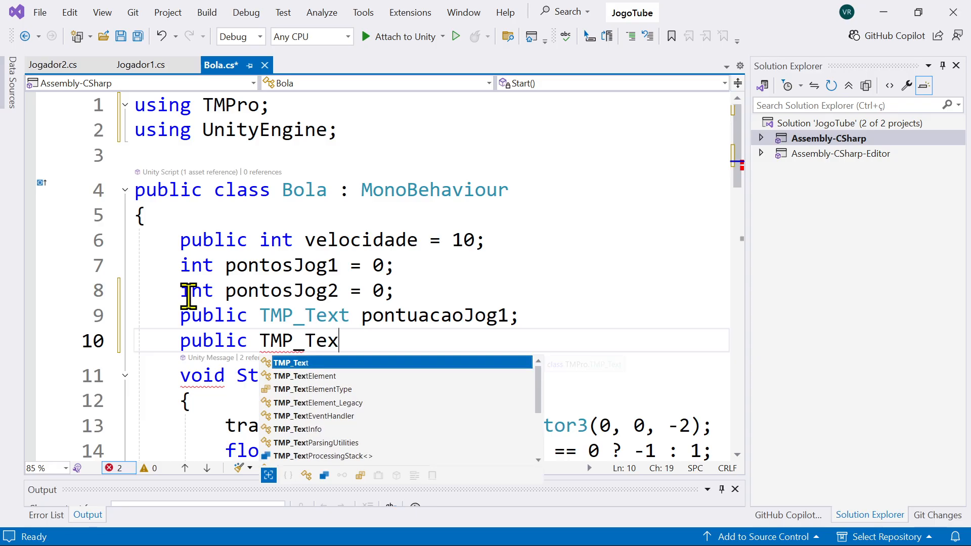
pyautogui.write('t pon')
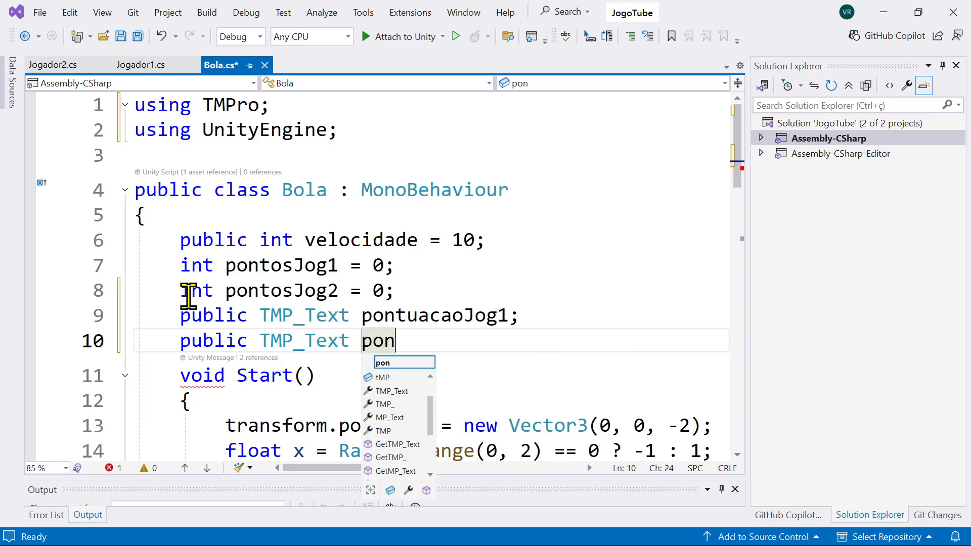
pyautogui.write('tuacao')
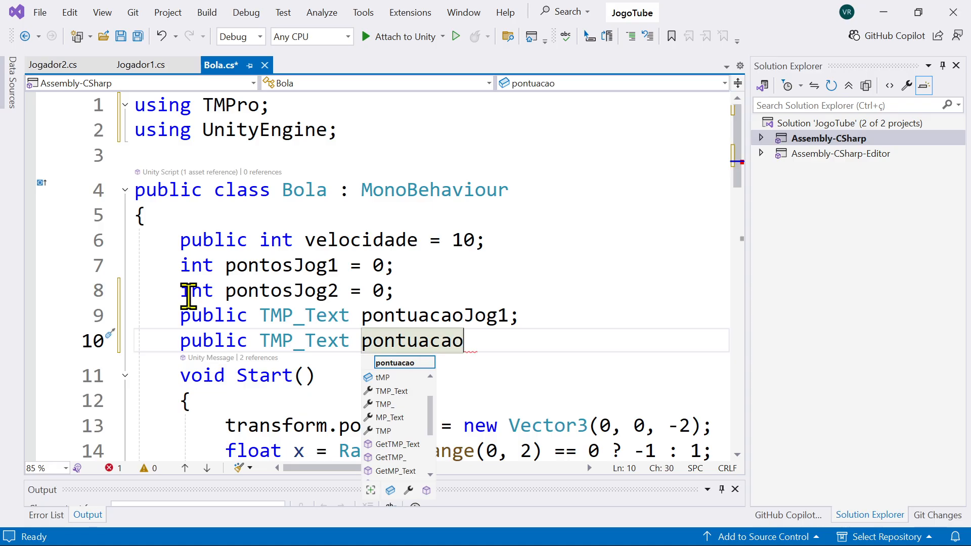
pyautogui.write('Jog2;')
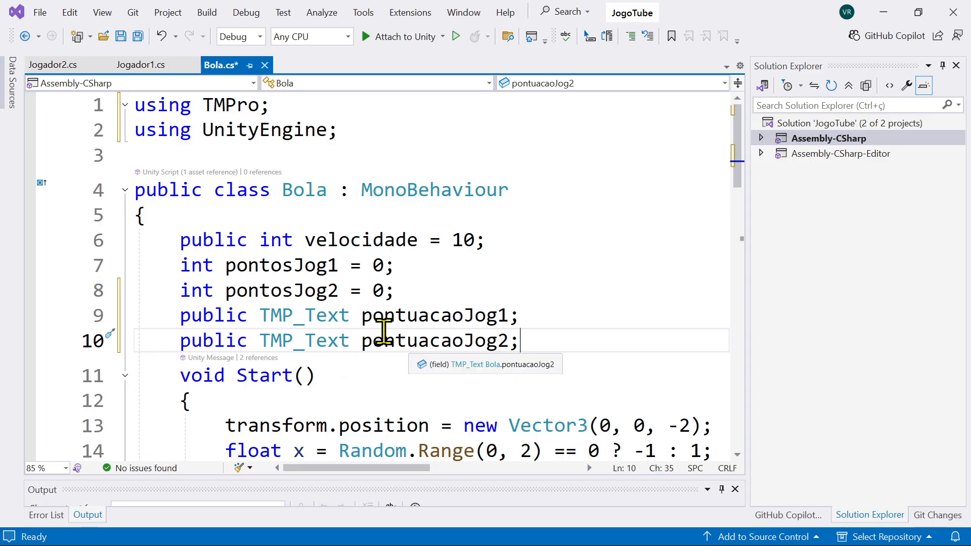
# Step: Review the score variables, the TMP_Text type of the new fields and the using TMPro directive at the start of the script
pyautogui.click(276, 268)
pyautogui.click(442, 324)
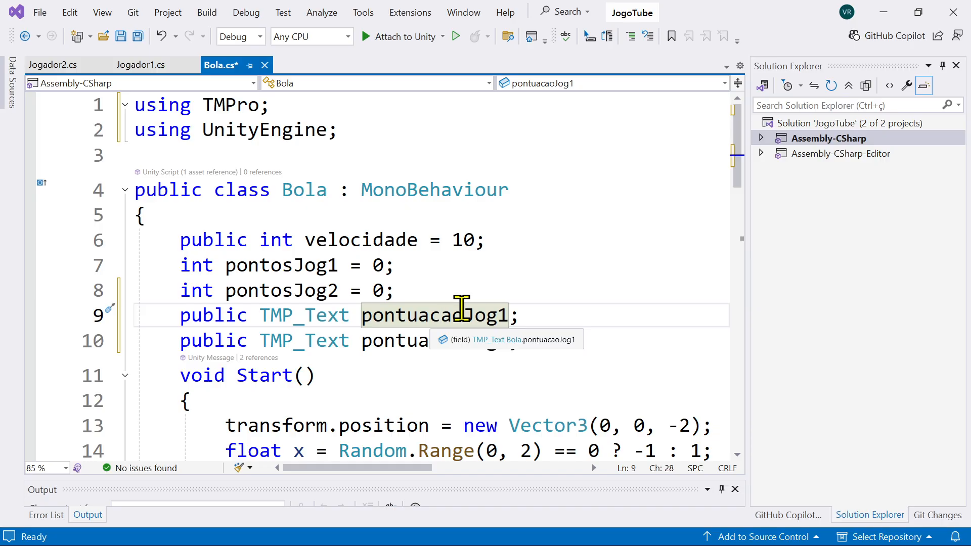
pyautogui.scroll(-1, 450, 303)
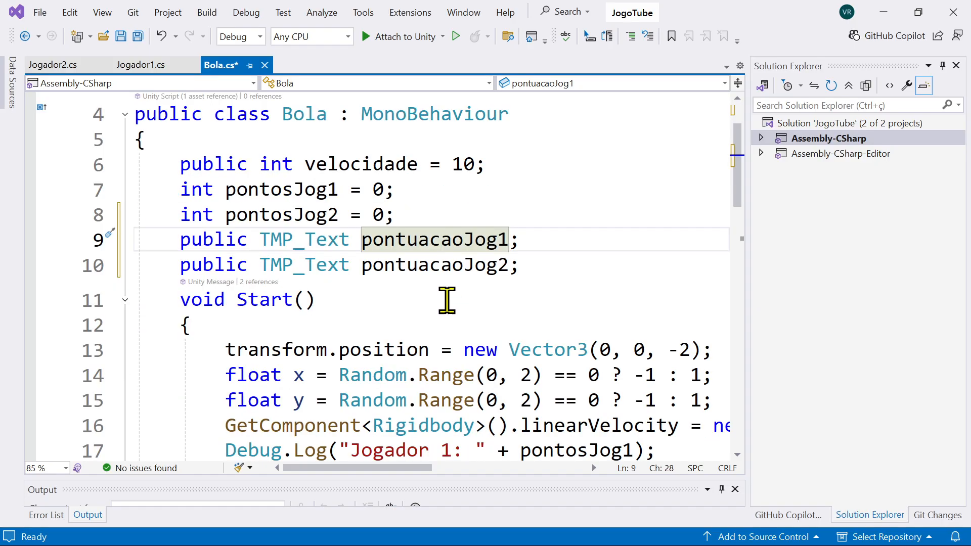
pyautogui.scroll(1, 312, 244)
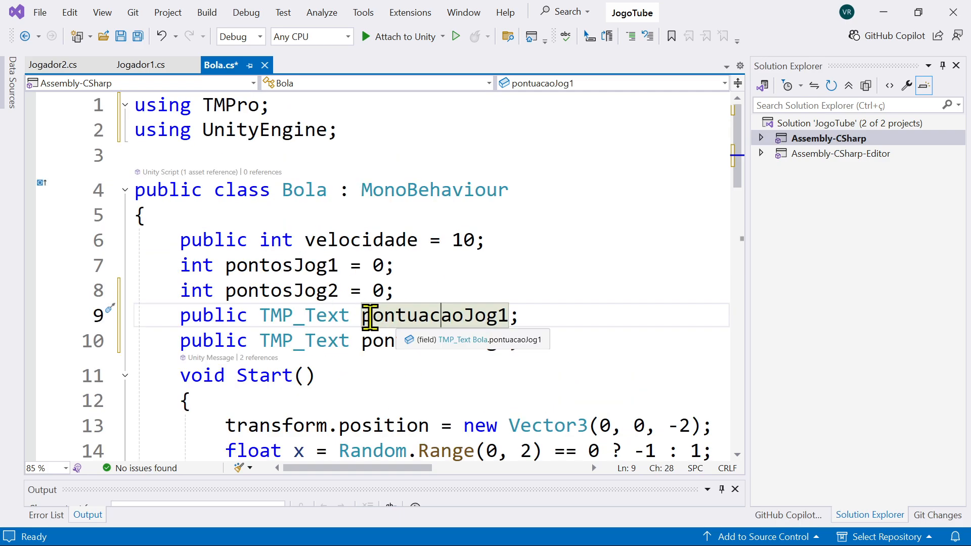
pyautogui.moveTo(260, 318); pyautogui.dragTo(349, 316)
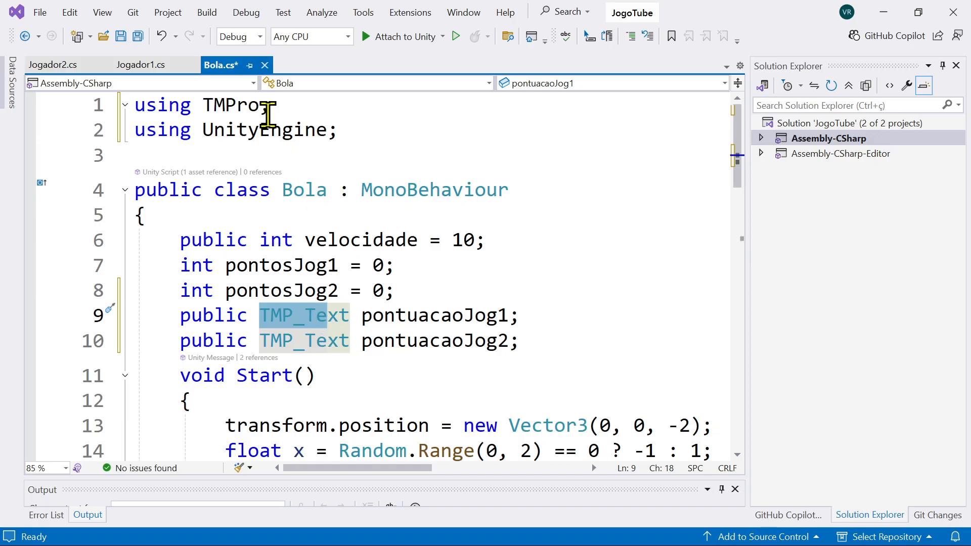
pyautogui.moveTo(271, 106); pyautogui.dragTo(137, 108)
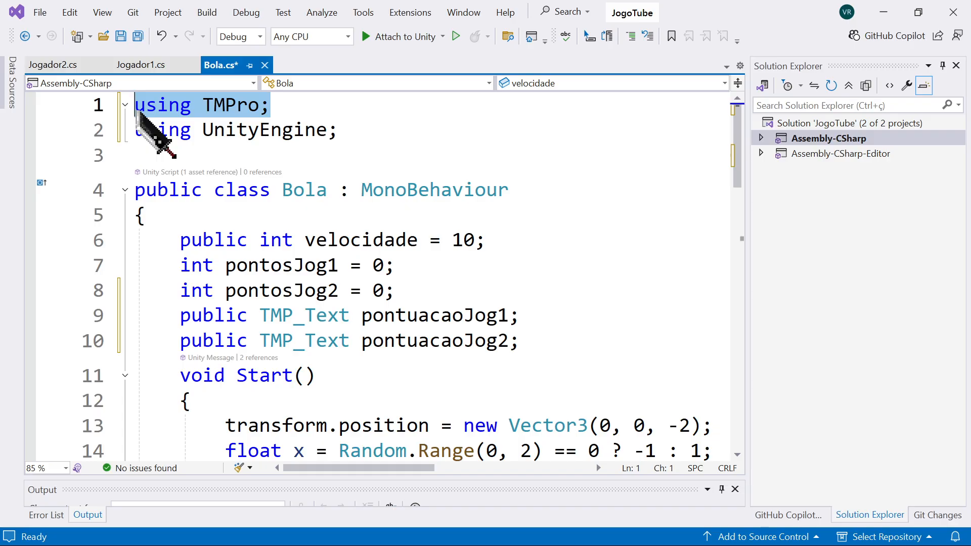
pyautogui.click(258, 105)
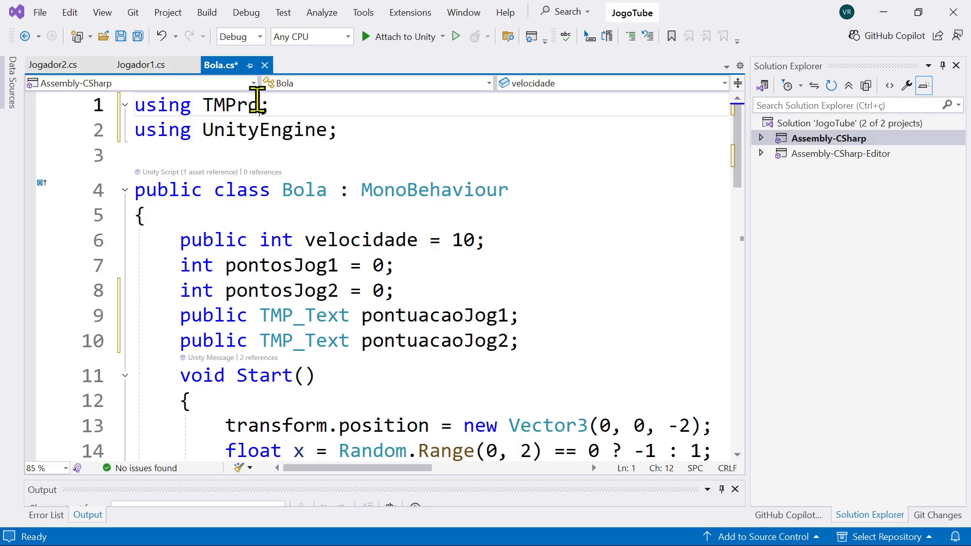
pyautogui.moveTo(273, 109); pyautogui.dragTo(148, 110)
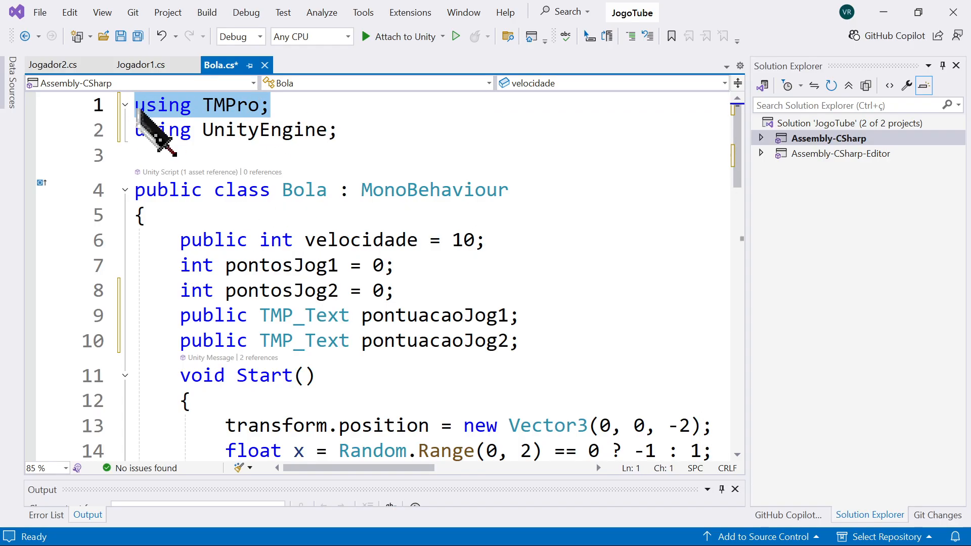
pyautogui.click(431, 332)
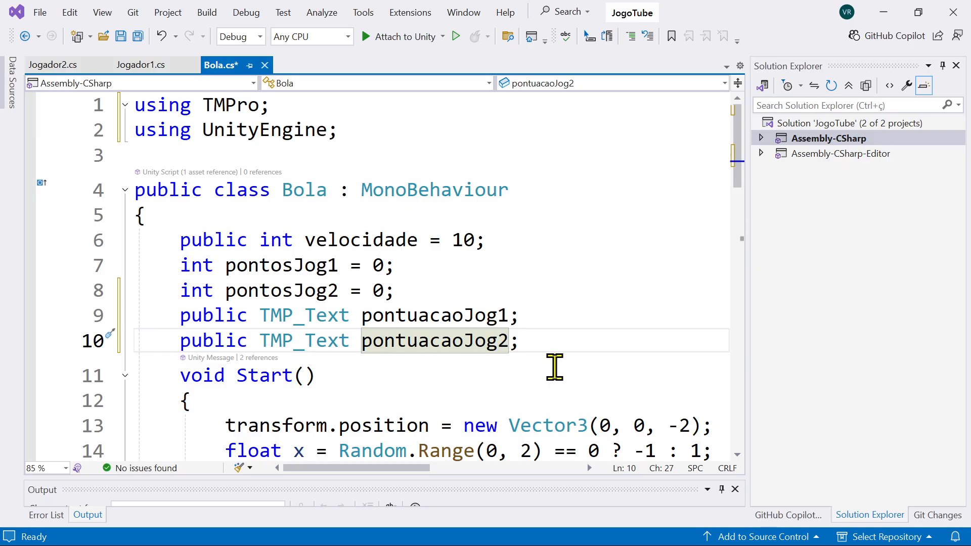
# Step: Comment out the two Debug.Log lines for Jogador 1 and Jogador 2 in the Start method
pyautogui.scroll(-2, 555, 367)
pyautogui.moveTo(371, 468); pyautogui.dragTo(388, 471)
pyautogui.click(440, 374)
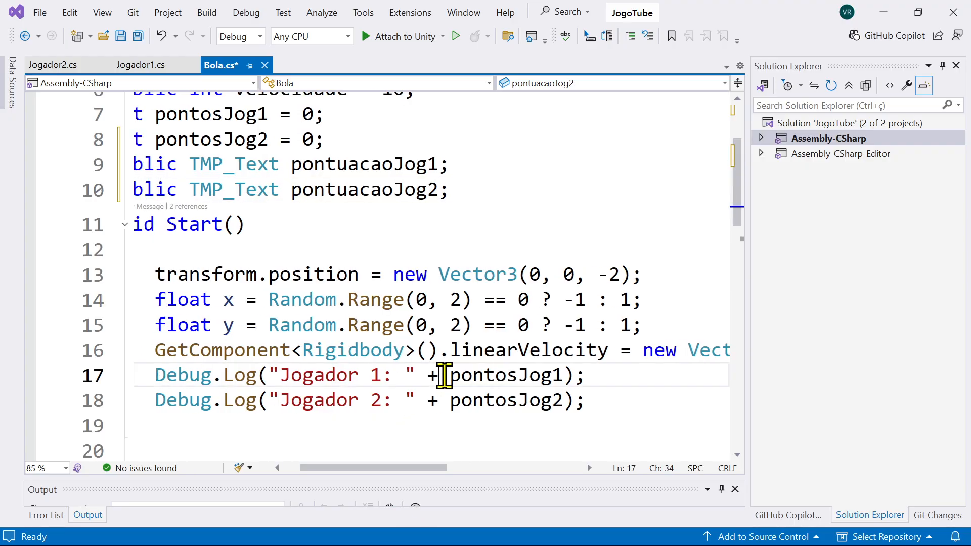
pyautogui.click(250, 377)
pyautogui.click(157, 376)
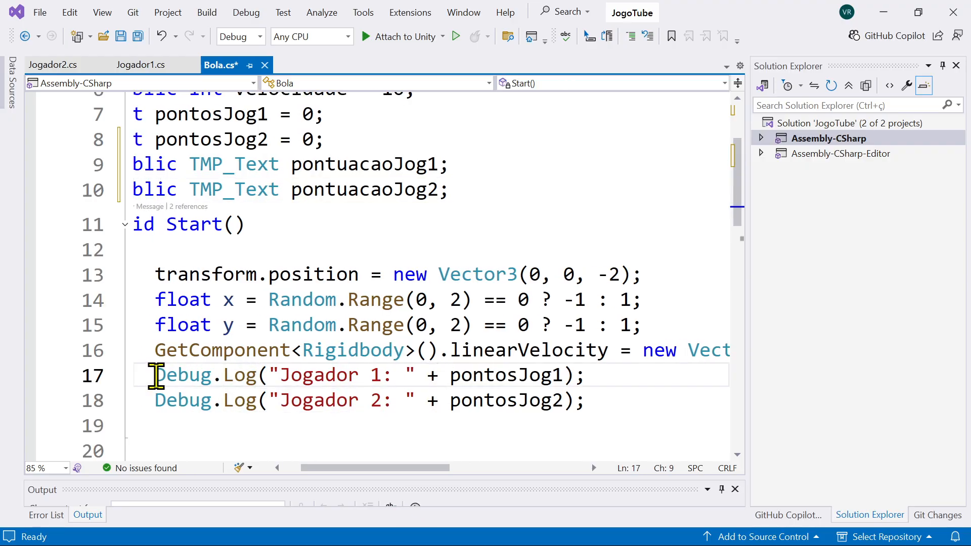
pyautogui.write('//')
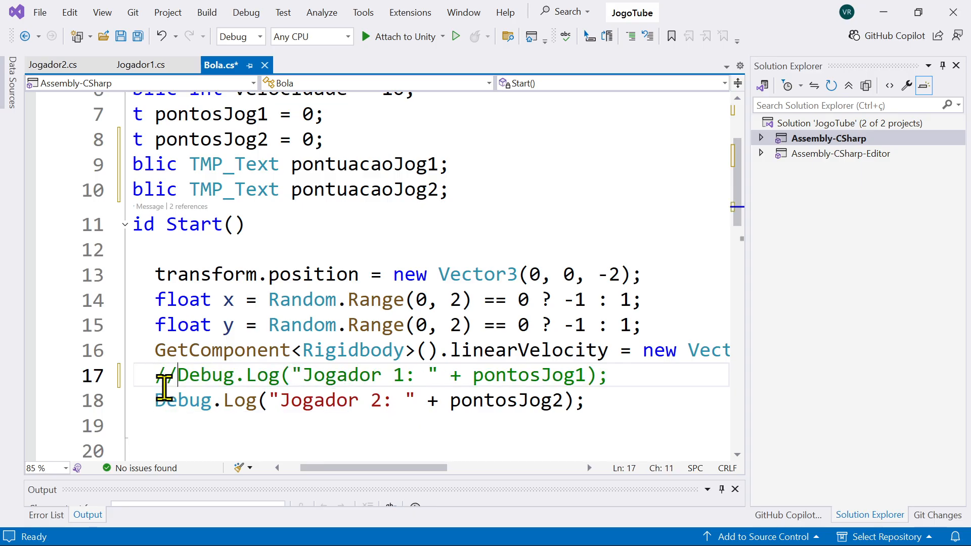
pyautogui.click(156, 400)
pyautogui.write('//')
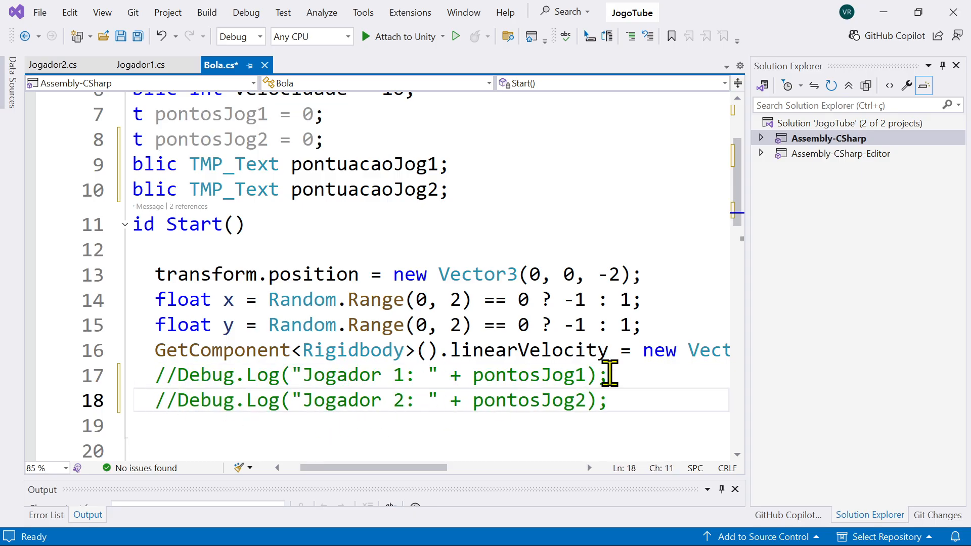
# Step: Start a pontuacaoJog1.SetText() call on a new line below the transform.position assignment in the Start method
pyautogui.scroll(-1, 626, 363)
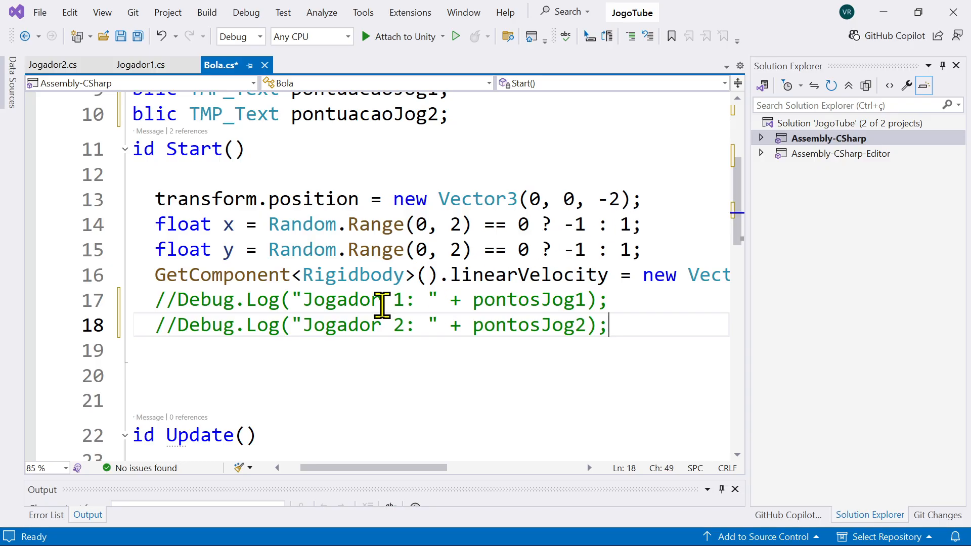
pyautogui.click(648, 201)
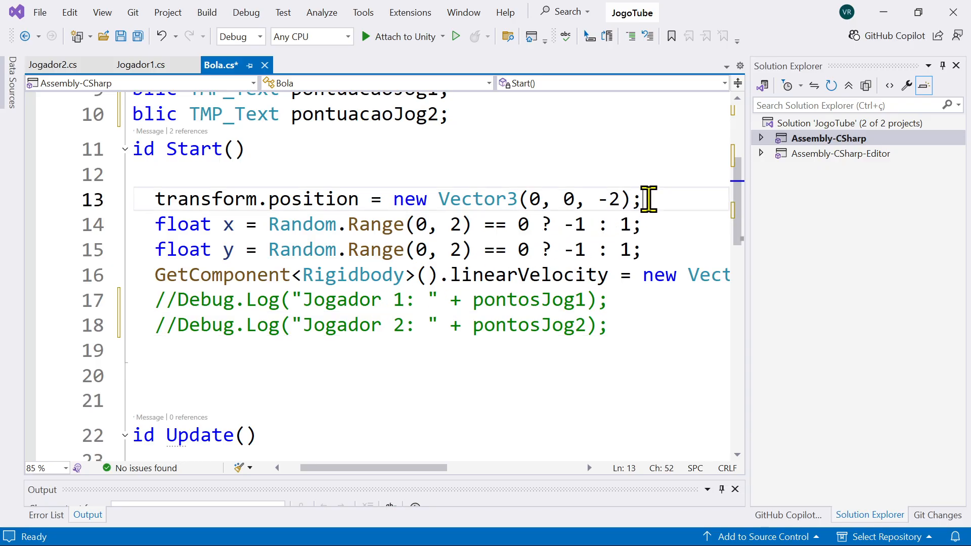
pyautogui.press('Return')
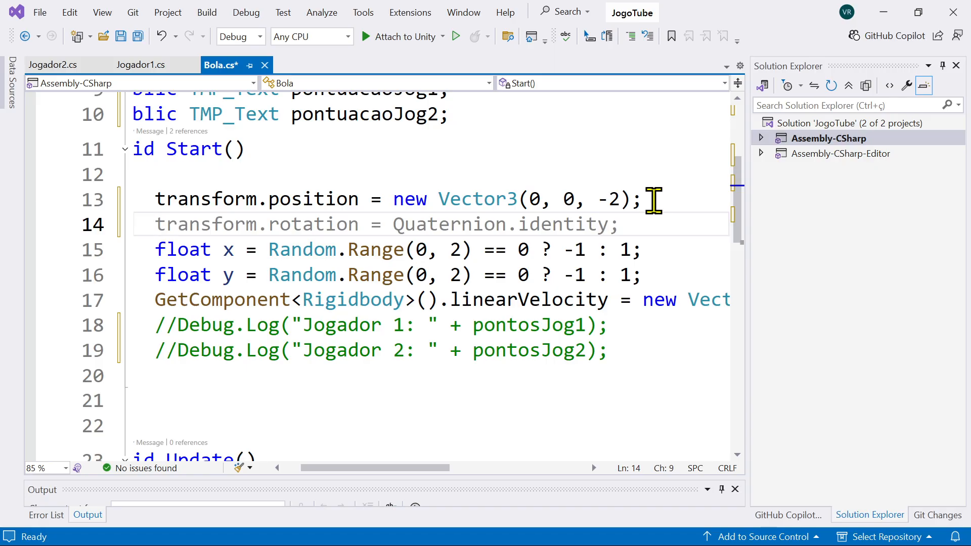
pyautogui.write('pontuacaoJog1')
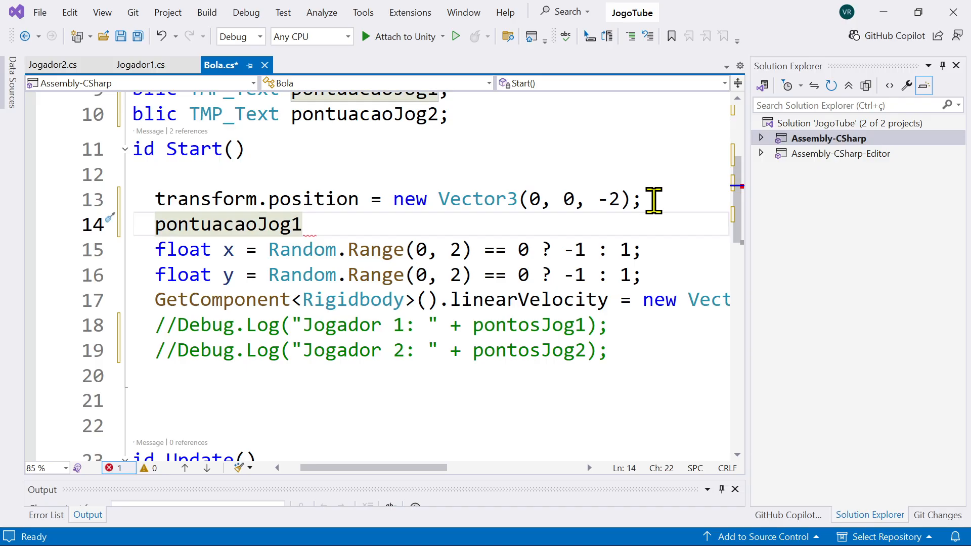
pyautogui.write('.Set')
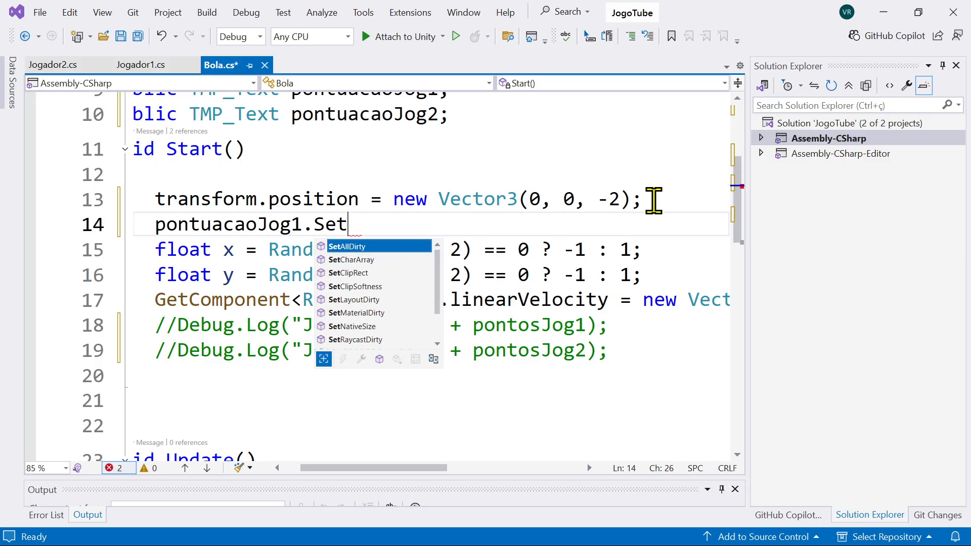
pyautogui.write('Te')
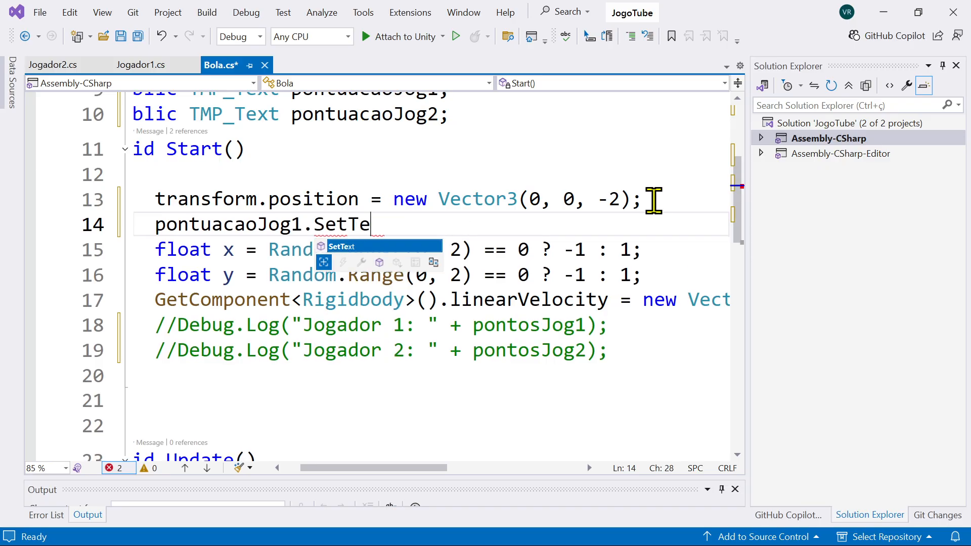
pyautogui.write('xt')
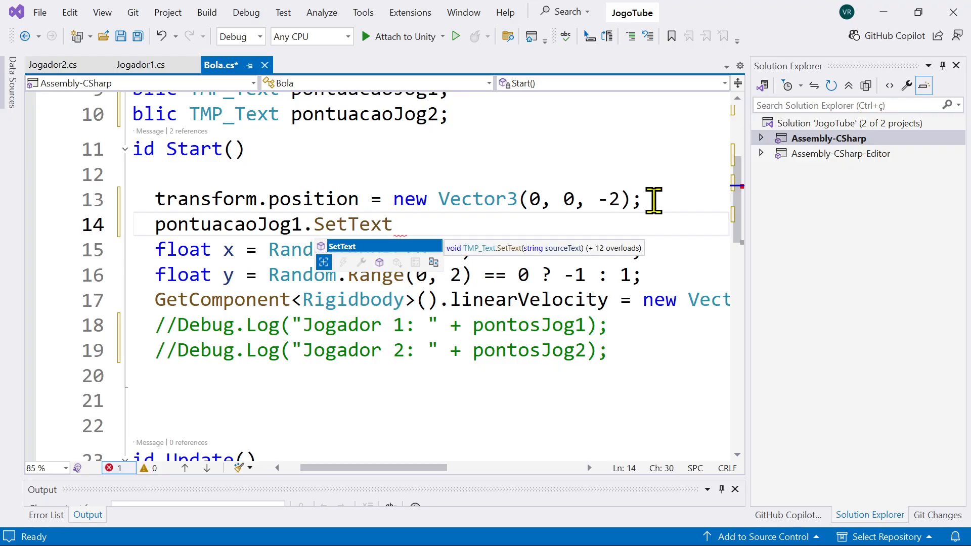
pyautogui.write('(')
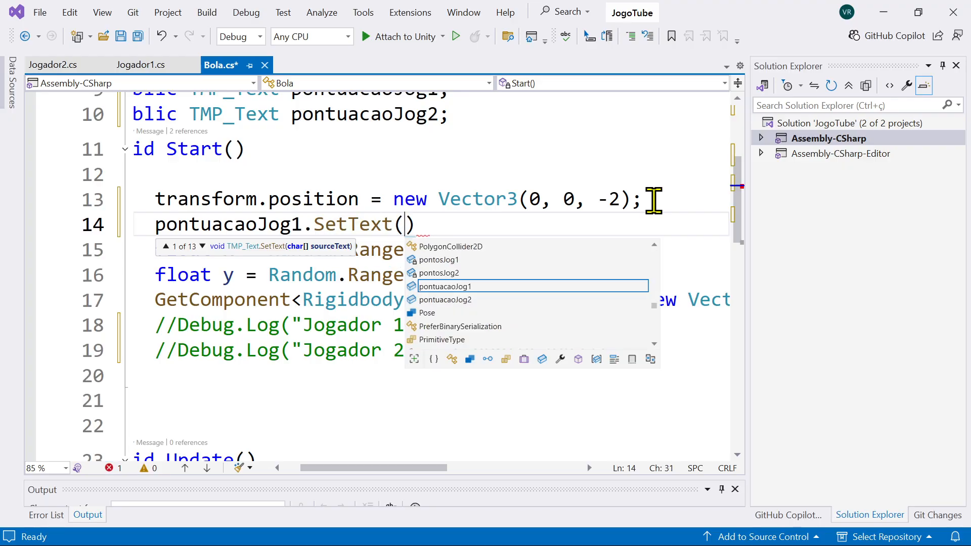
pyautogui.write('jo')
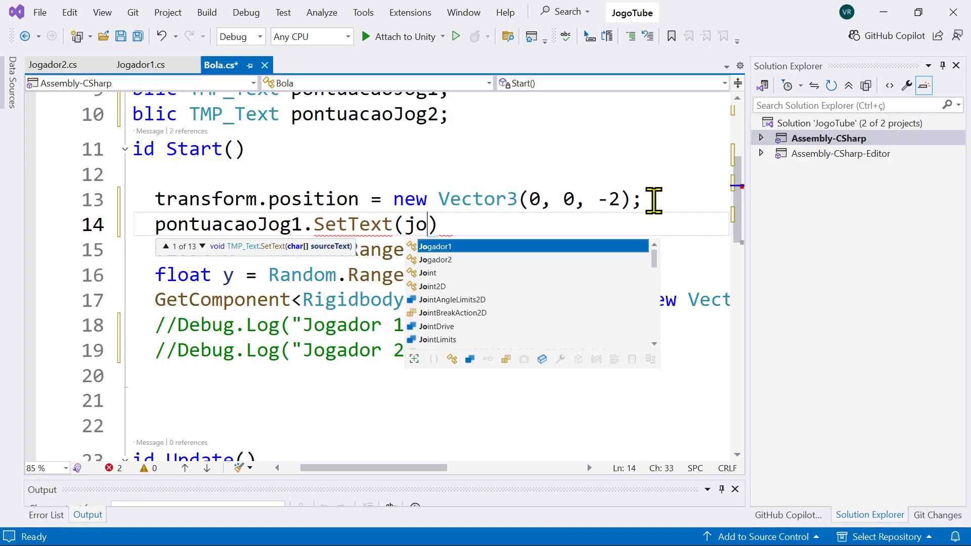
pyautogui.write('gador1-')
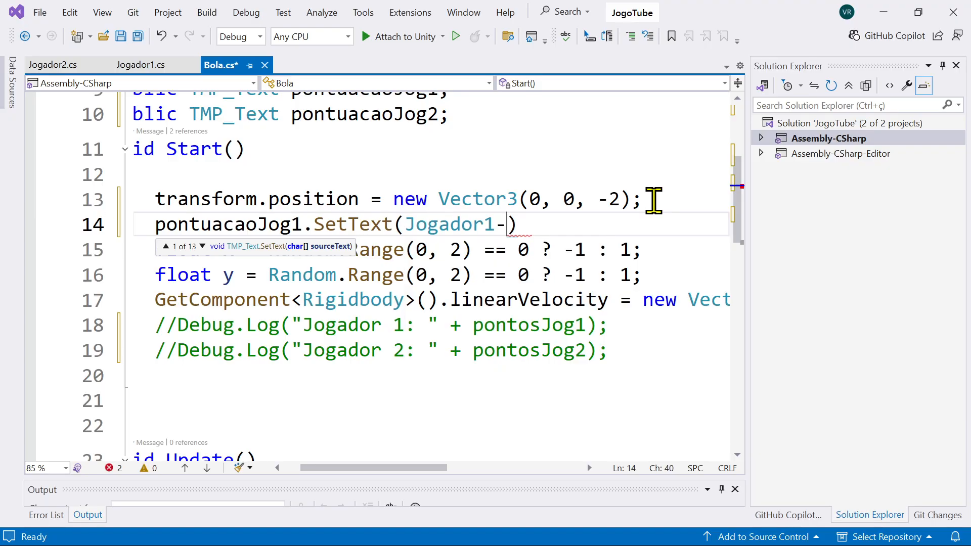
pyautogui.scroll(3, 281, 223)
pyautogui.scroll(-3, 291, 259)
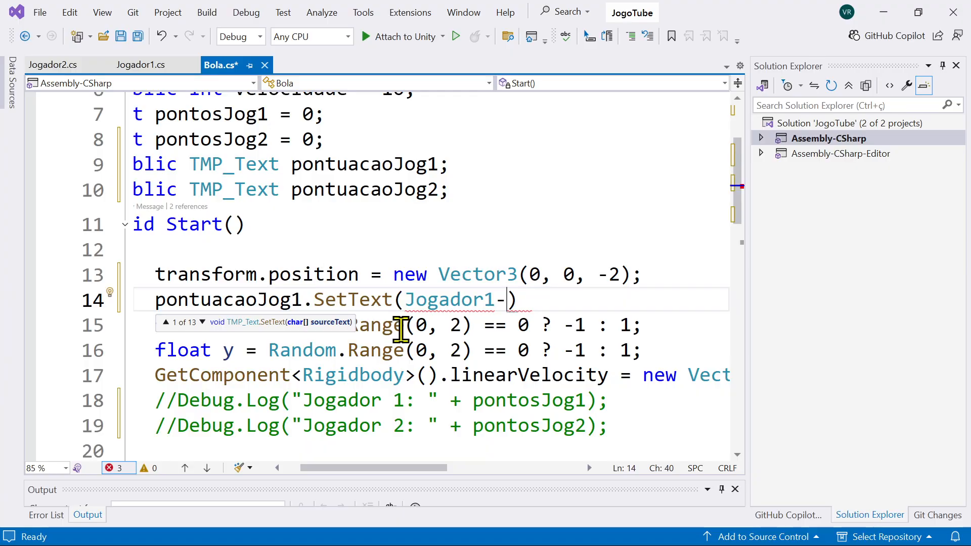
pyautogui.moveTo(516, 310)
pyautogui.press('BackSpace')
pyautogui.press('BackSpace')
pyautogui.press('BackSpace')
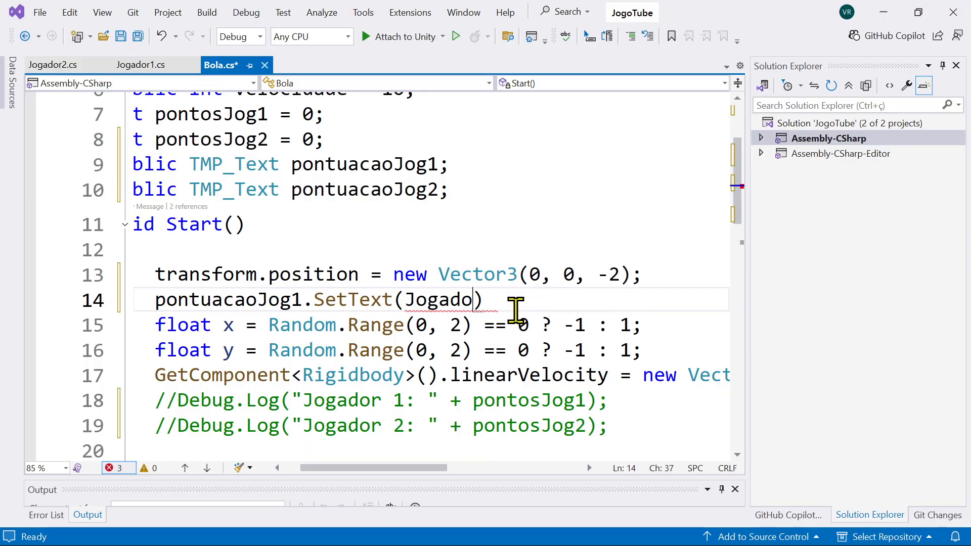
# Step: Pass pontosJog1.ToString() as the argument of the pontuacaoJog1.SetText call and end the statement with a semicolon
pyautogui.write('pontosJog1')
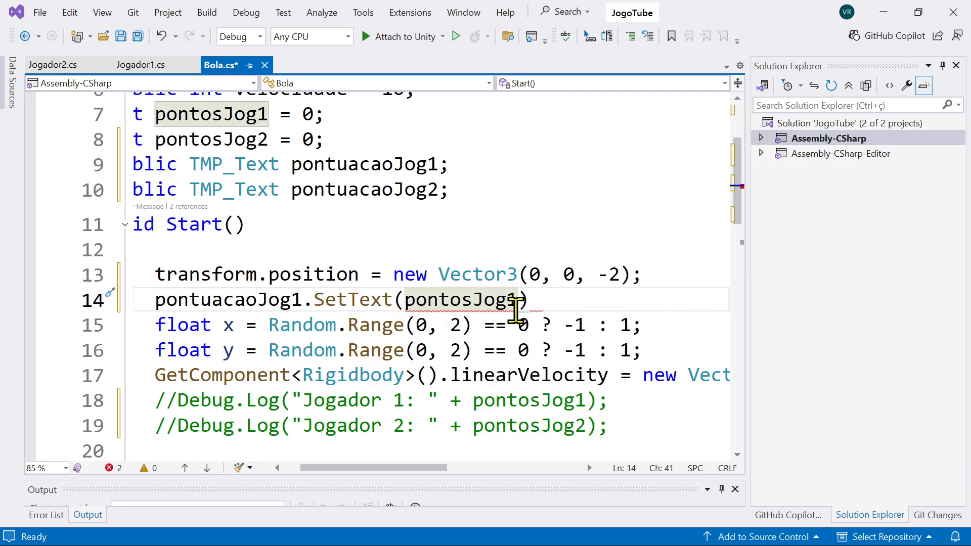
pyautogui.write('.To')
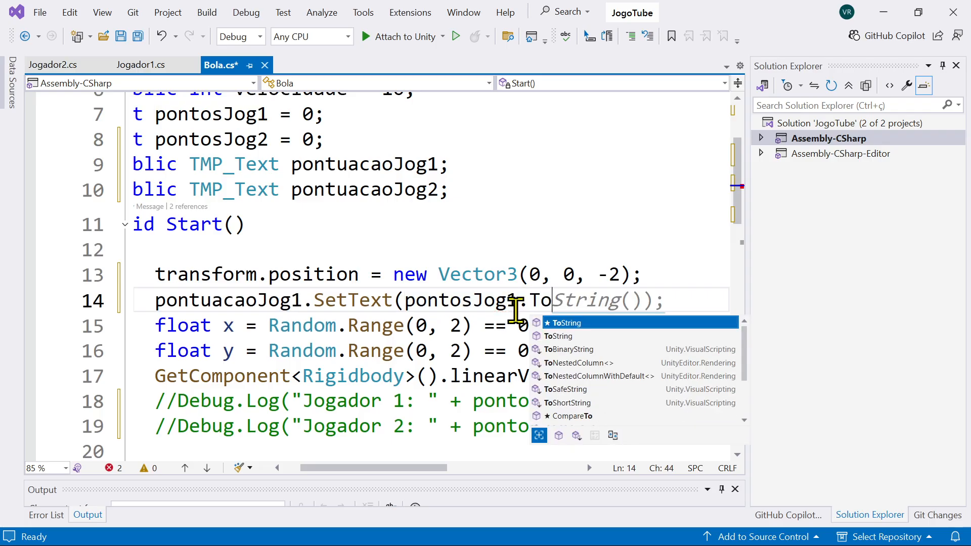
pyautogui.write('String')
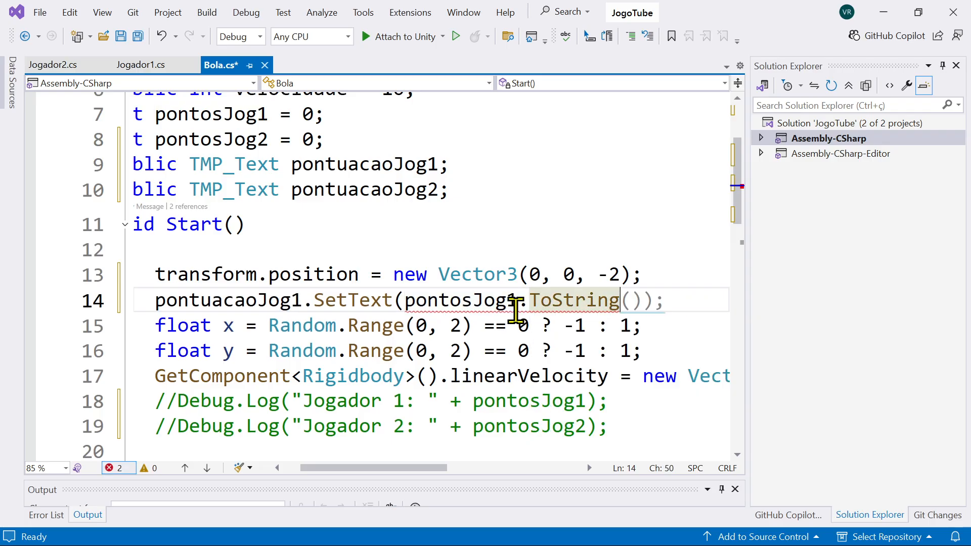
pyautogui.write('(')
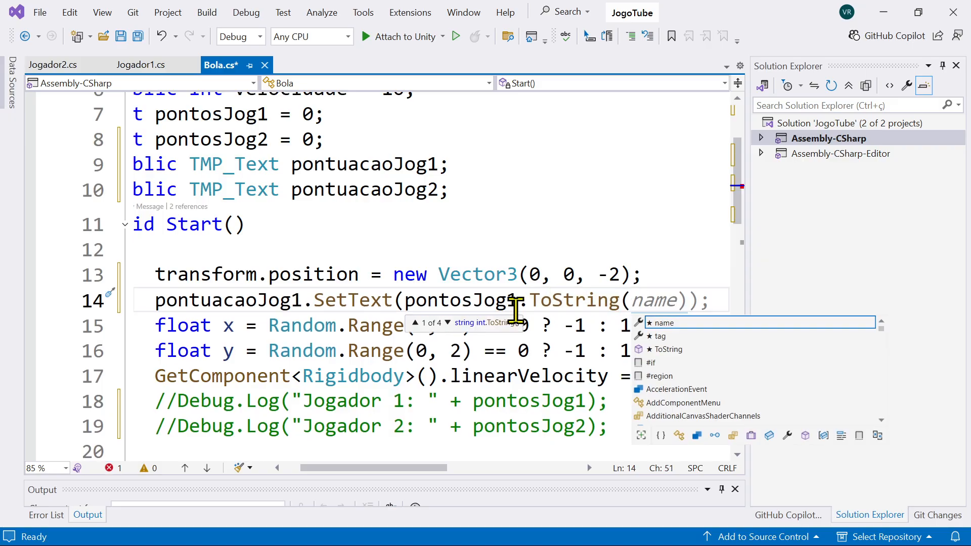
pyautogui.write(')')
pyautogui.press('Right')
pyautogui.press('Right')
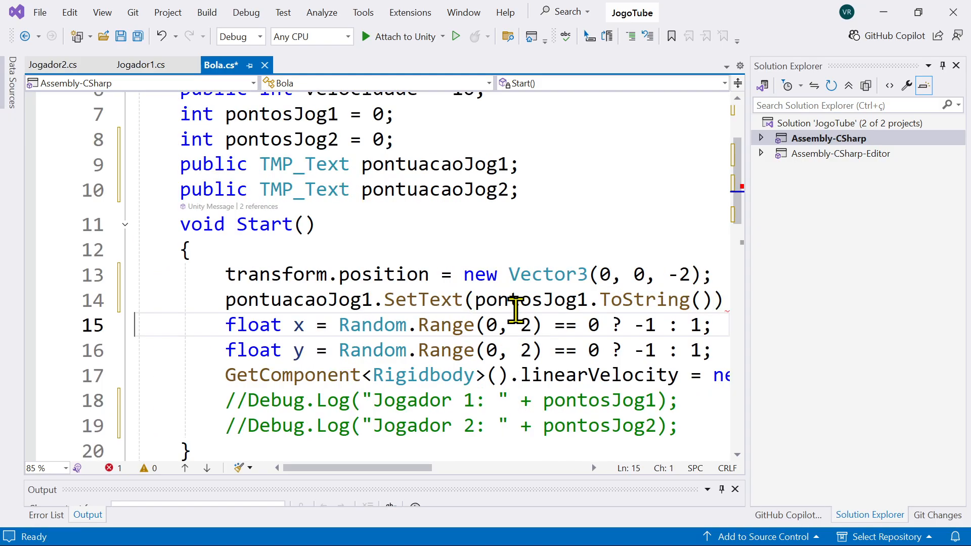
pyautogui.press('Left')
pyautogui.press('Left')
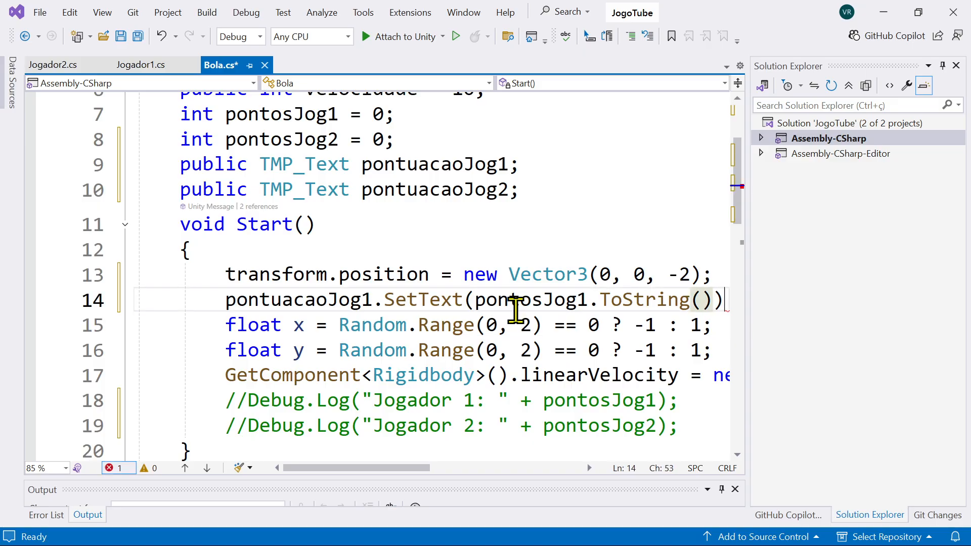
pyautogui.write(';')
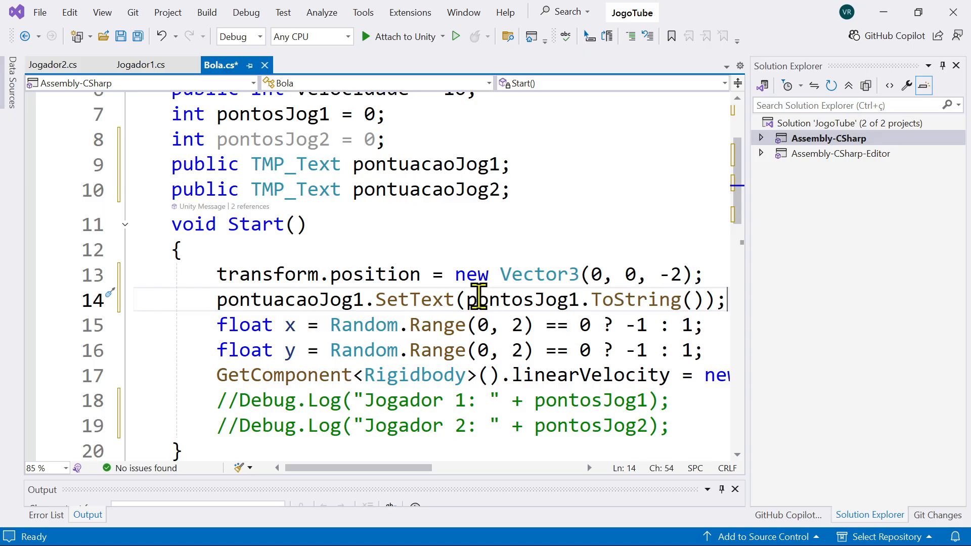
# Step: Examine the SetText call, the TMP_Text fields, the score texts in Unity's Game view, and the ToString conversion of the int pontosJog1
pyautogui.doubleClick(399, 301)
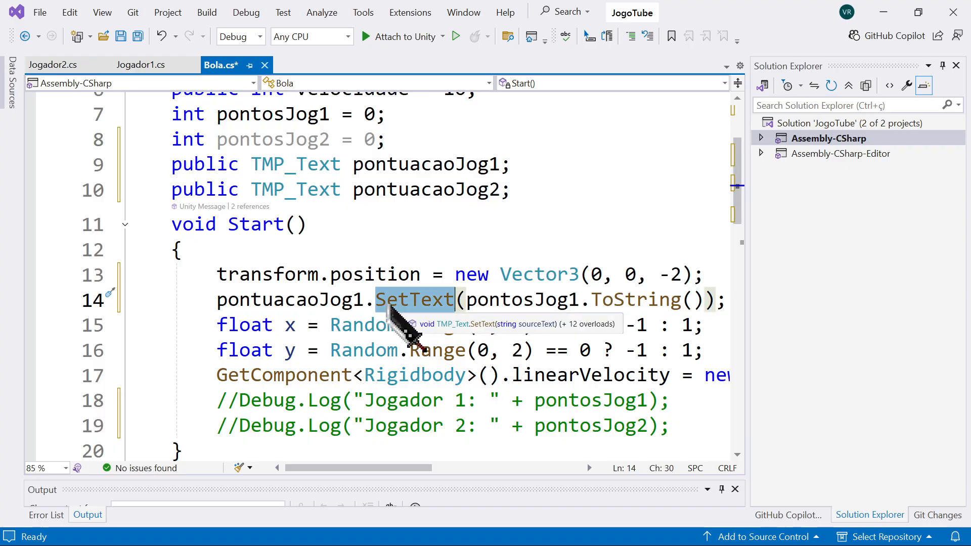
pyautogui.moveTo(262, 190); pyautogui.dragTo(318, 190)
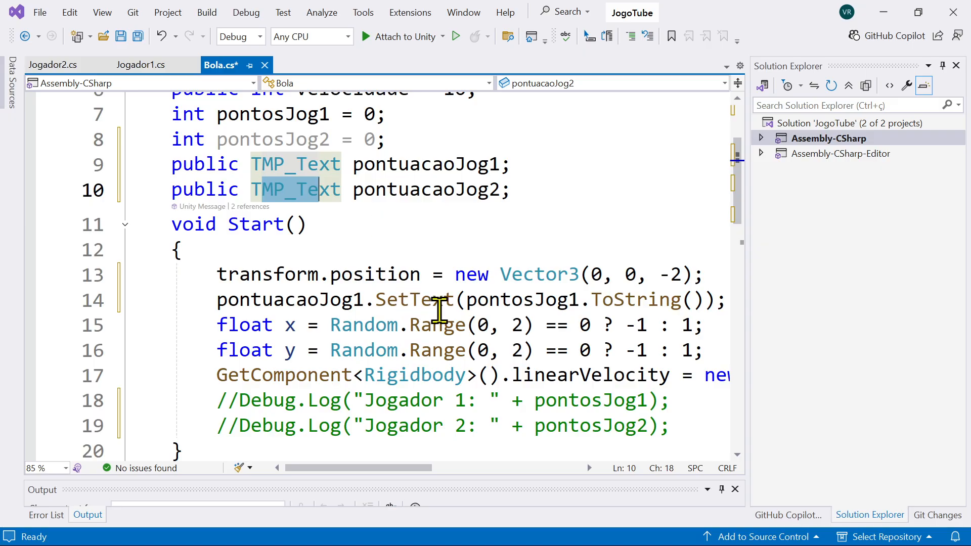
pyautogui.hotkey('alt', 'Tab')
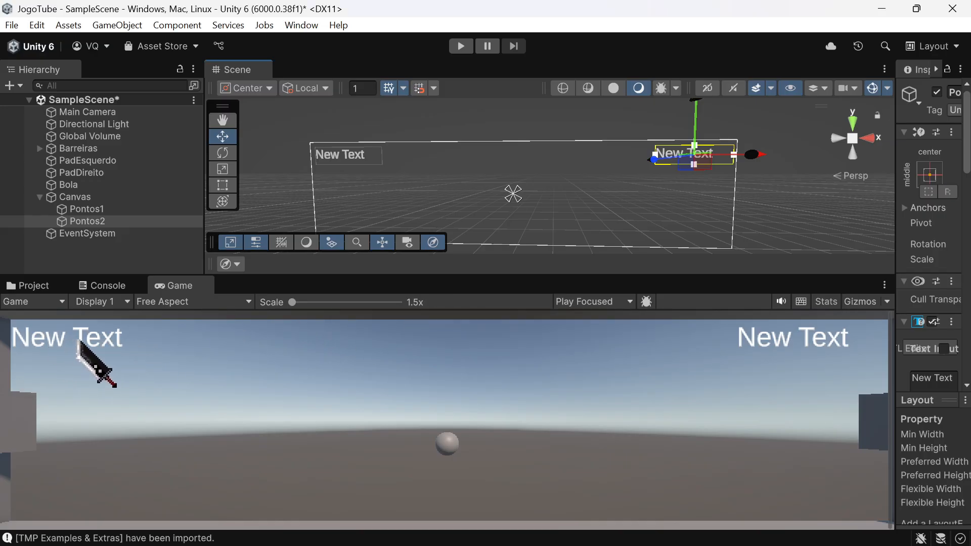
pyautogui.hotkey('alt', 'Tab')
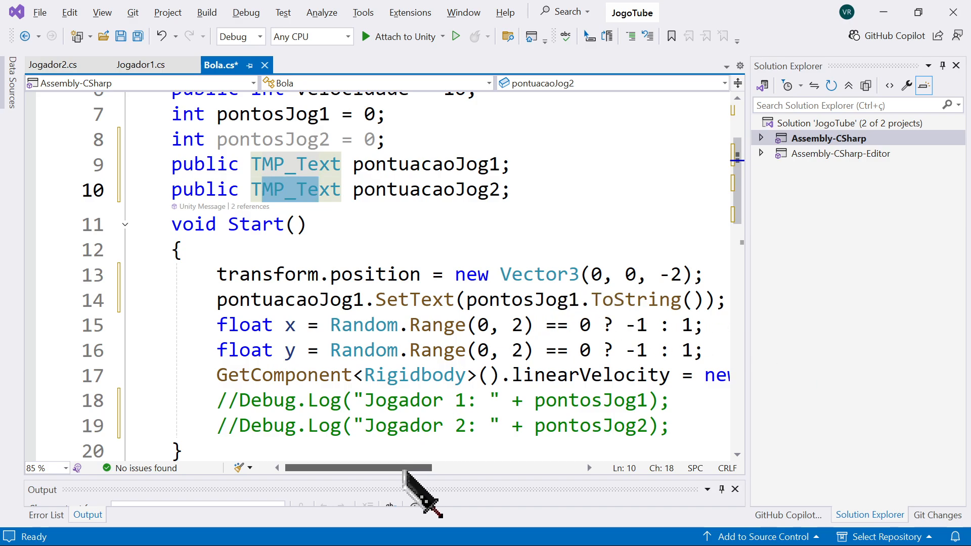
pyautogui.moveTo(467, 299); pyautogui.dragTo(707, 294)
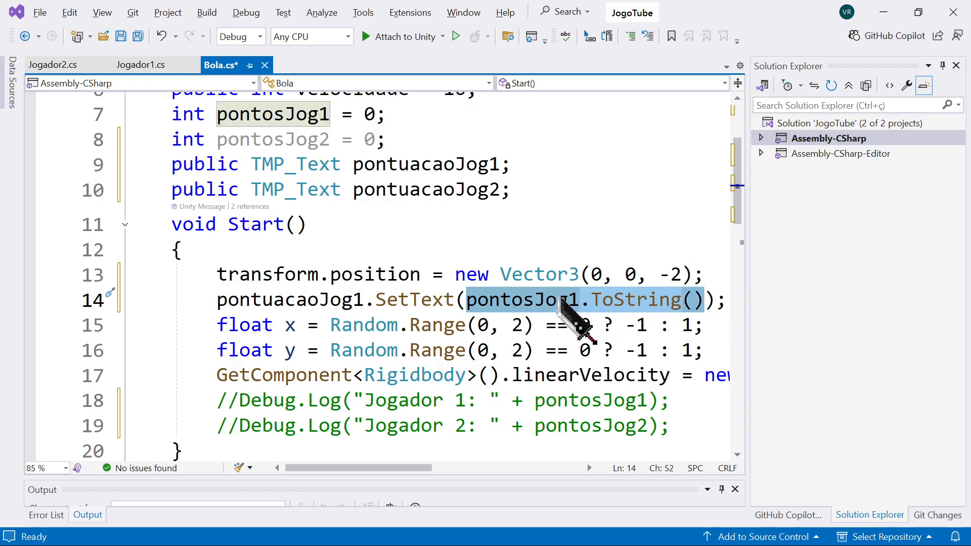
pyautogui.doubleClick(198, 115)
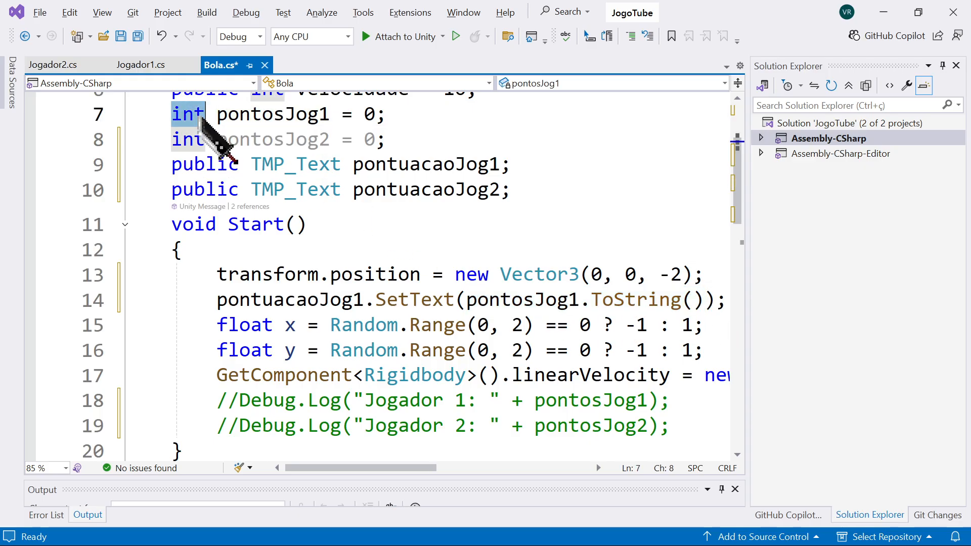
pyautogui.doubleClick(513, 301)
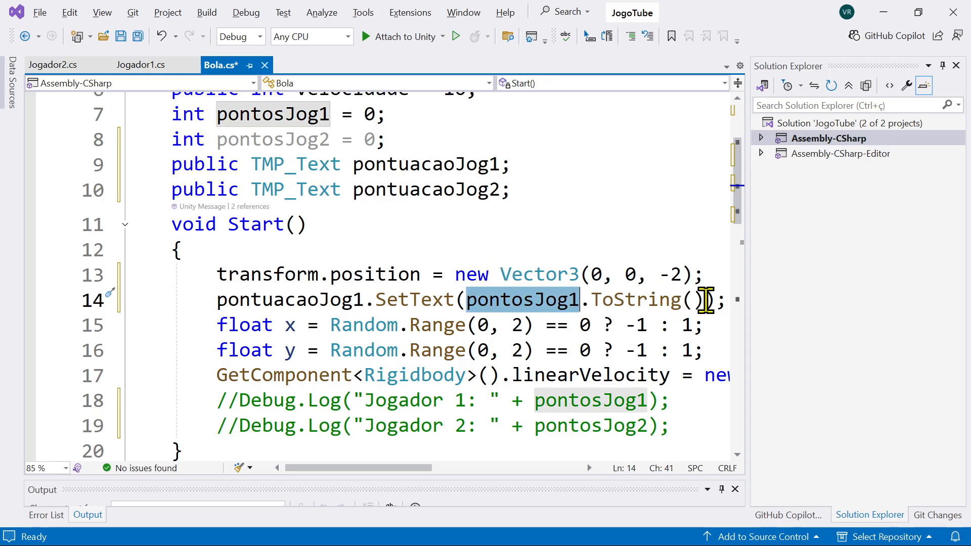
pyautogui.moveTo(705, 301); pyautogui.dragTo(471, 305)
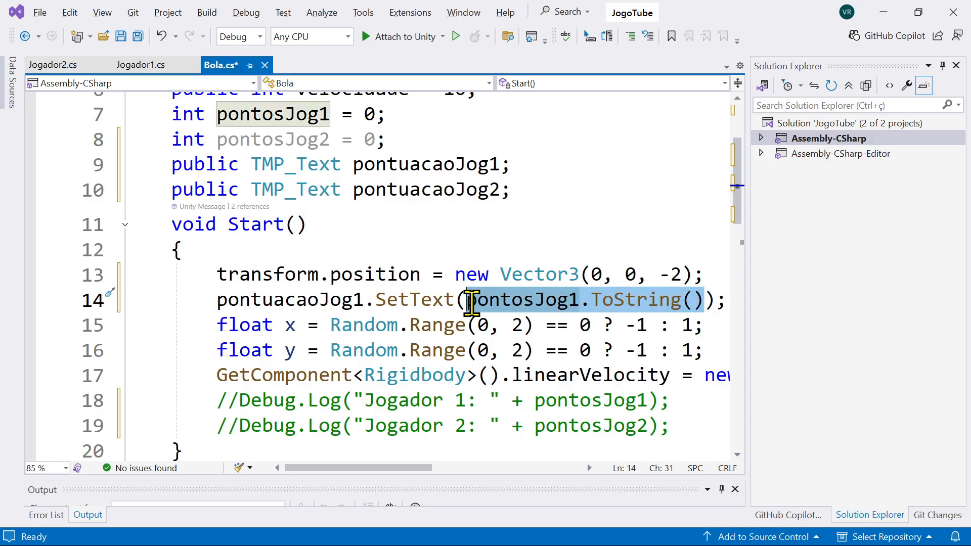
pyautogui.click(627, 301)
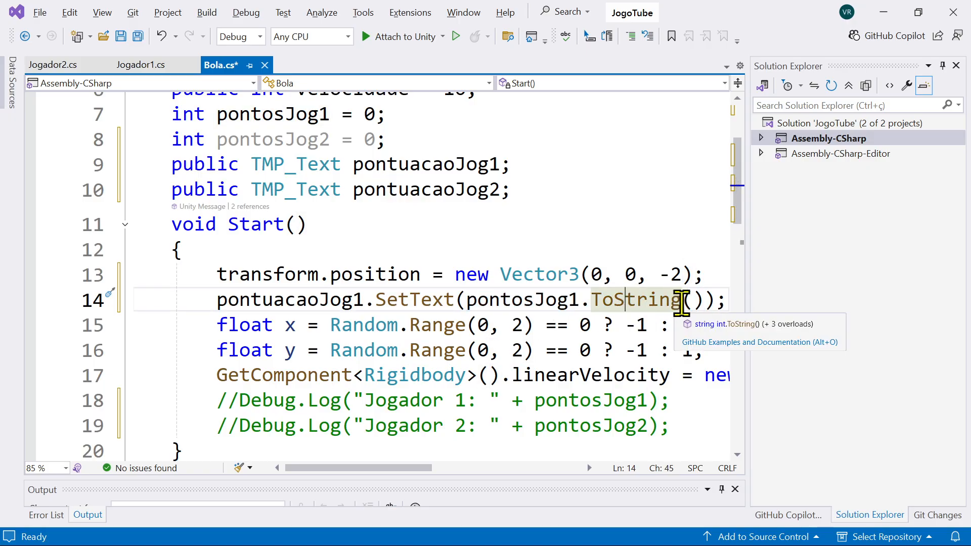
pyautogui.moveTo(704, 299); pyautogui.dragTo(466, 302)
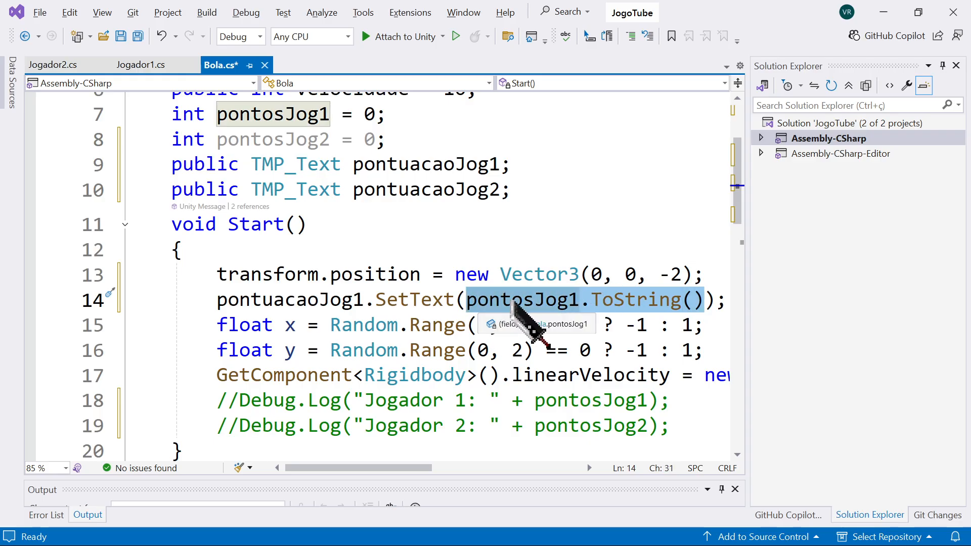
pyautogui.click(512, 302)
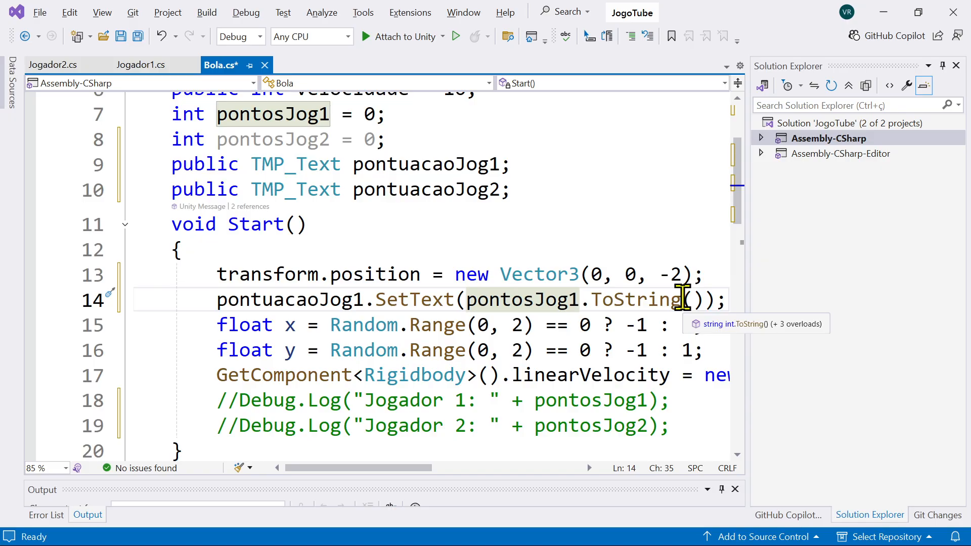
# Step: Duplicate the complete pontuacaoJog1.SetText statement onto a new line directly below it
pyautogui.moveTo(727, 303); pyautogui.dragTo(217, 304)
pyautogui.hotkey('ctrl', 'c')
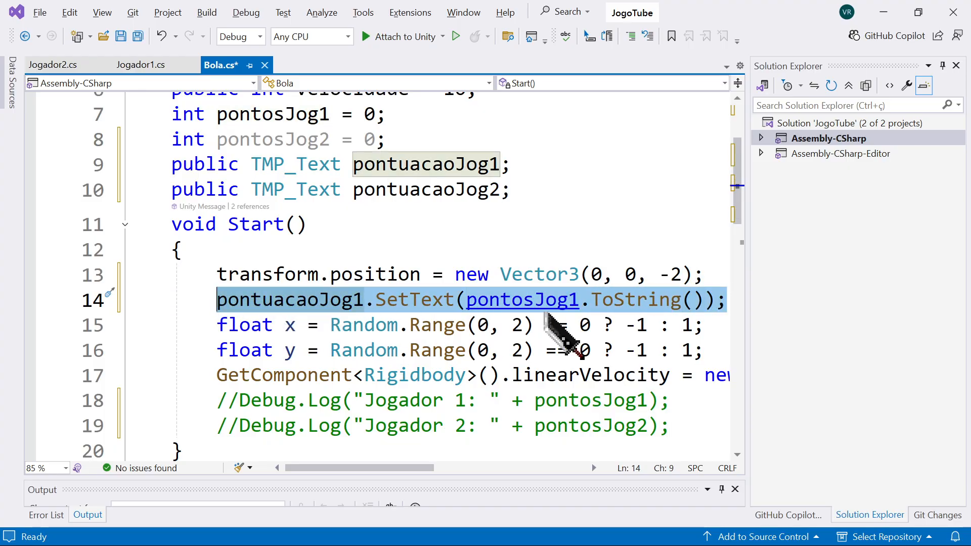
pyautogui.click(724, 302)
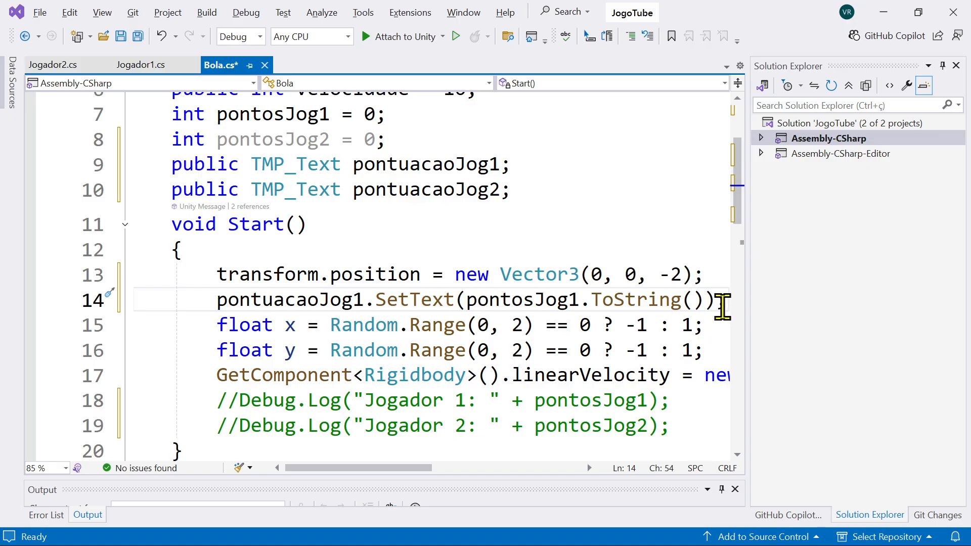
pyautogui.press('Return')
pyautogui.hotkey('ctrl', 'v')
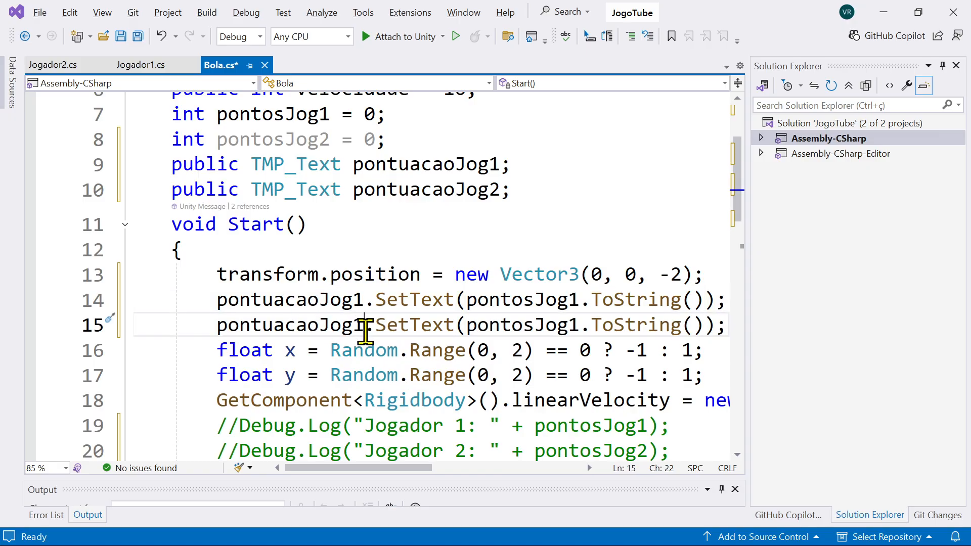
# Step: Change the duplicated statement to pontuacaoJog2.SetText(pontosJog2.ToString()) for the second player
pyautogui.click(364, 329)
pyautogui.press('BackSpace')
pyautogui.write('2')
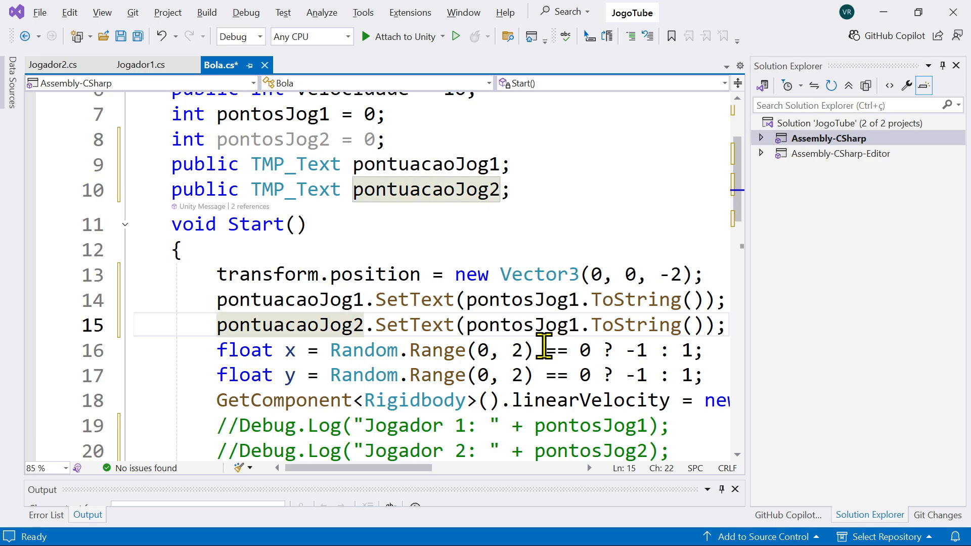
pyautogui.click(580, 329)
pyautogui.press('BackSpace')
pyautogui.write('2')
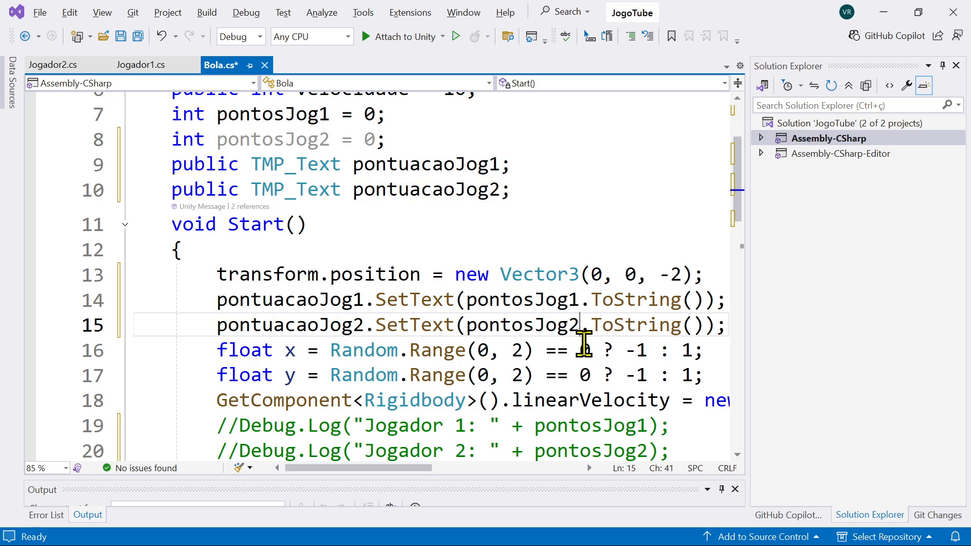
# Step: Save the Bola script and switch back to Unity
pyautogui.hotkey('ctrl', 's')
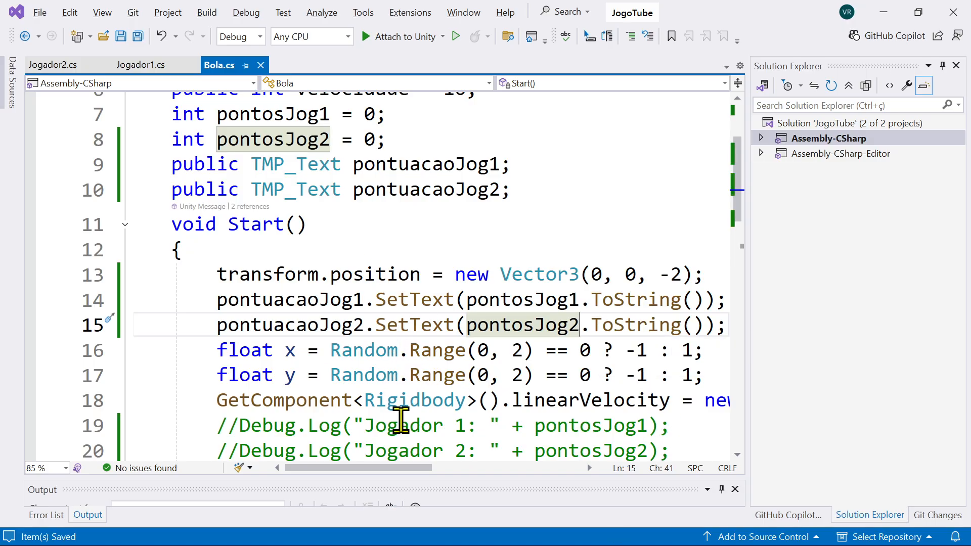
pyautogui.moveTo(365, 468); pyautogui.dragTo(380, 467)
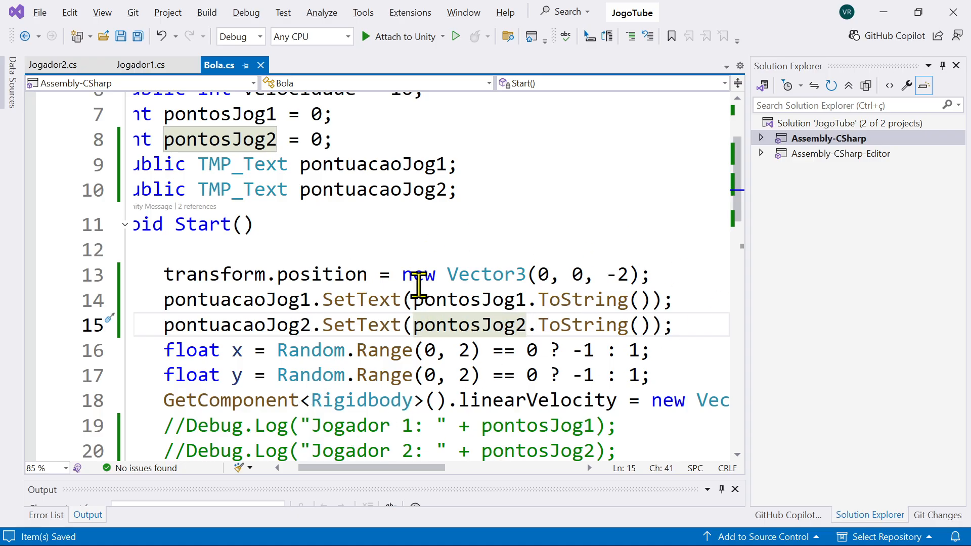
pyautogui.click(886, 19)
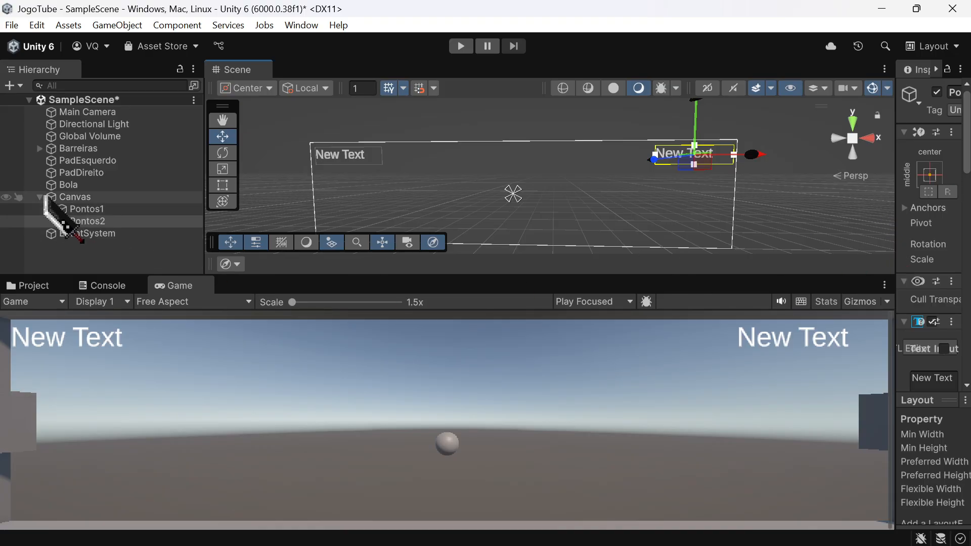
# Step: Select the Bola object and widen the Inspector to show its Bola (Script) component with the Pontuacao Jog fields
pyautogui.doubleClick(76, 185)
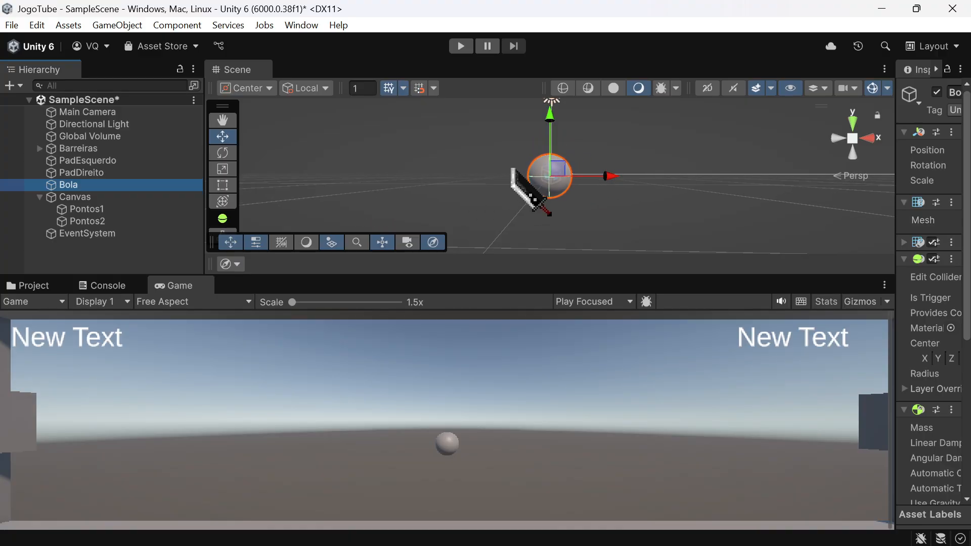
pyautogui.scroll(-5, 512, 171)
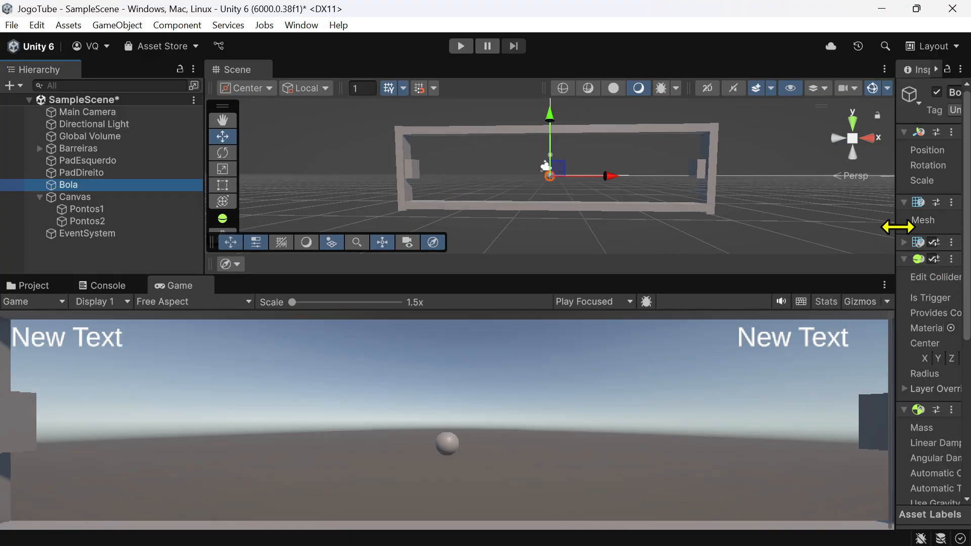
pyautogui.moveTo(898, 227); pyautogui.dragTo(671, 240)
pyautogui.scroll(-5, 751, 349)
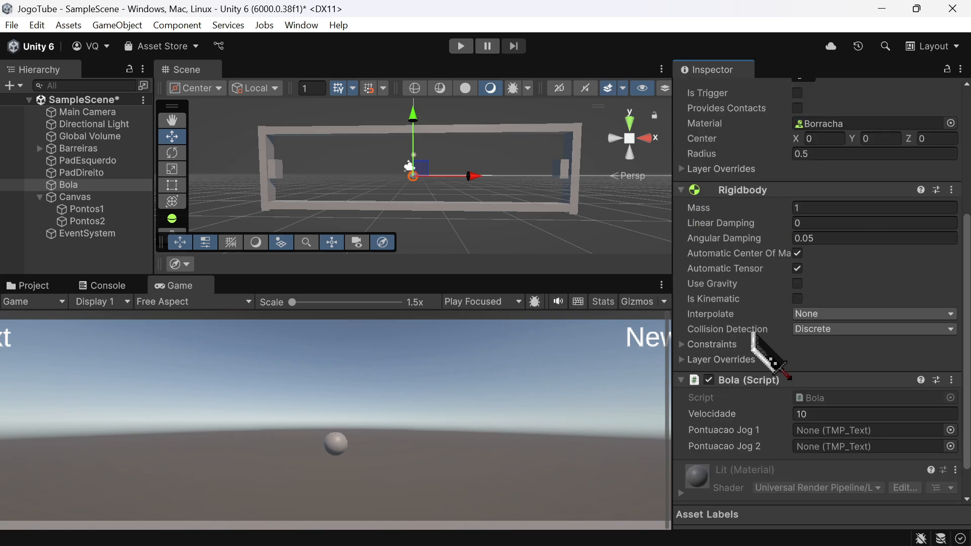
pyautogui.scroll(-2, 752, 336)
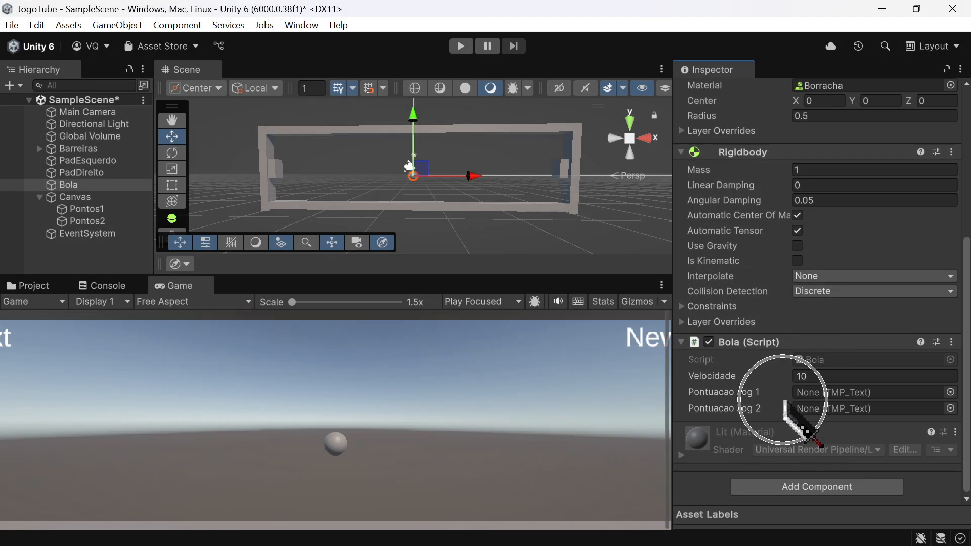
# Step: Switch to Visual Studio and compare the public velocidade and TMP_Text declarations in Bola.cs with the non-public int fields
pyautogui.hotkey('alt', 'Tab')
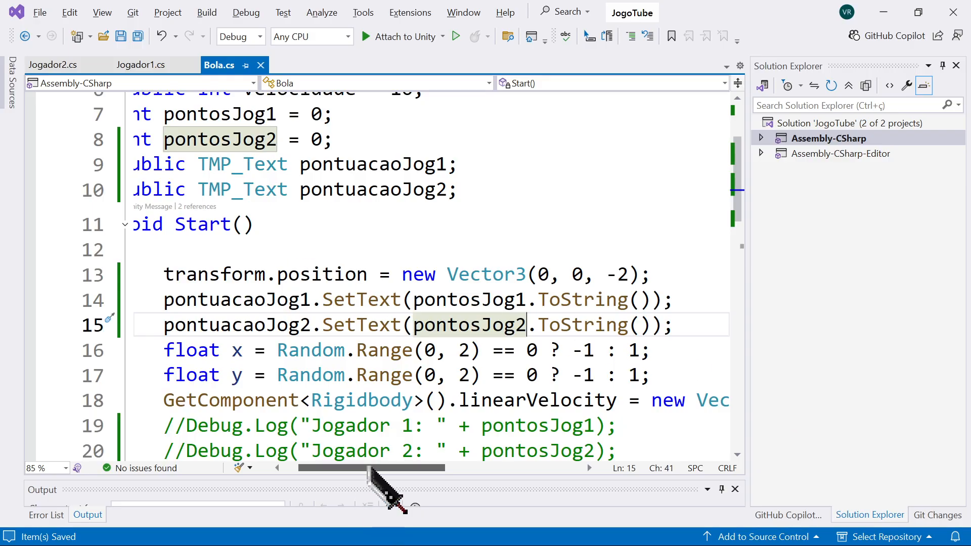
pyautogui.moveTo(371, 468); pyautogui.dragTo(311, 471)
pyautogui.scroll(2, 205, 217)
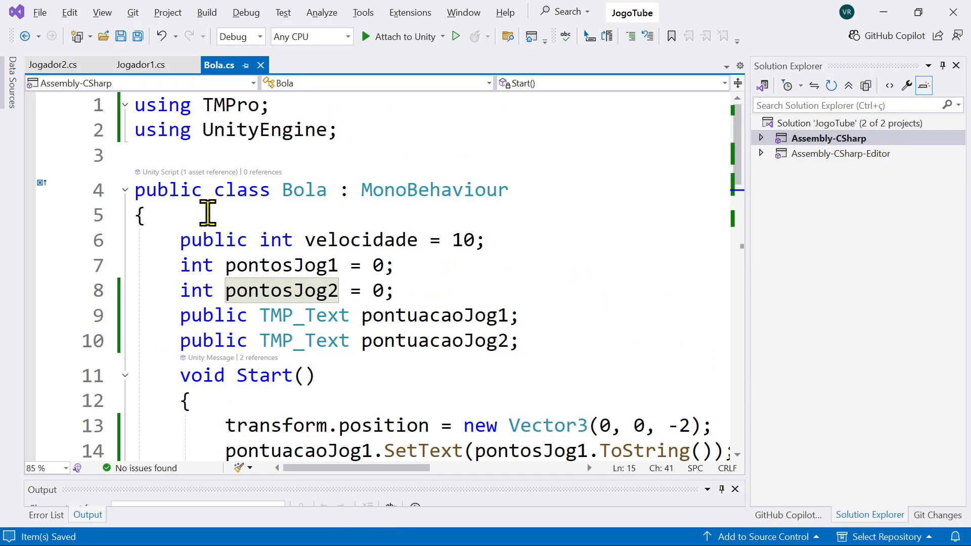
pyautogui.click(216, 238)
pyautogui.click(223, 340)
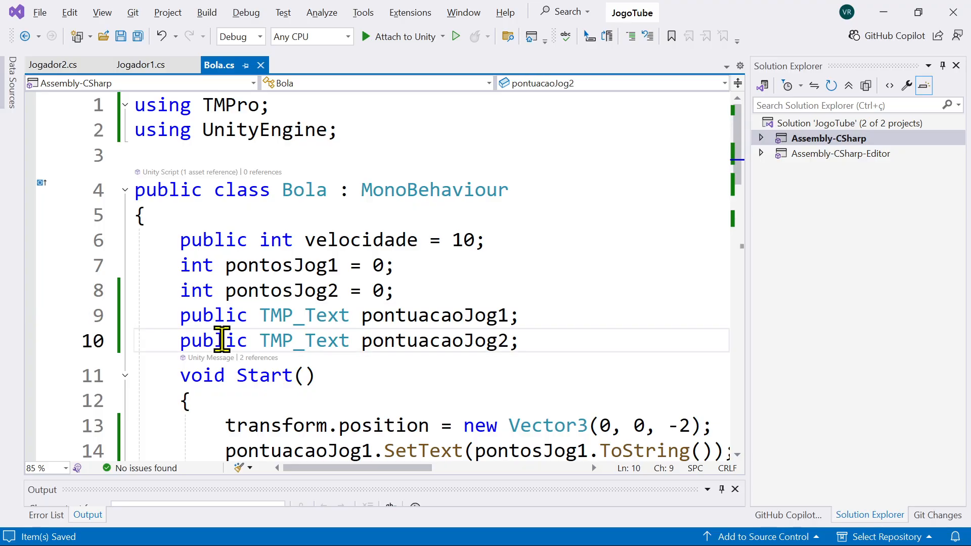
pyautogui.click(215, 238)
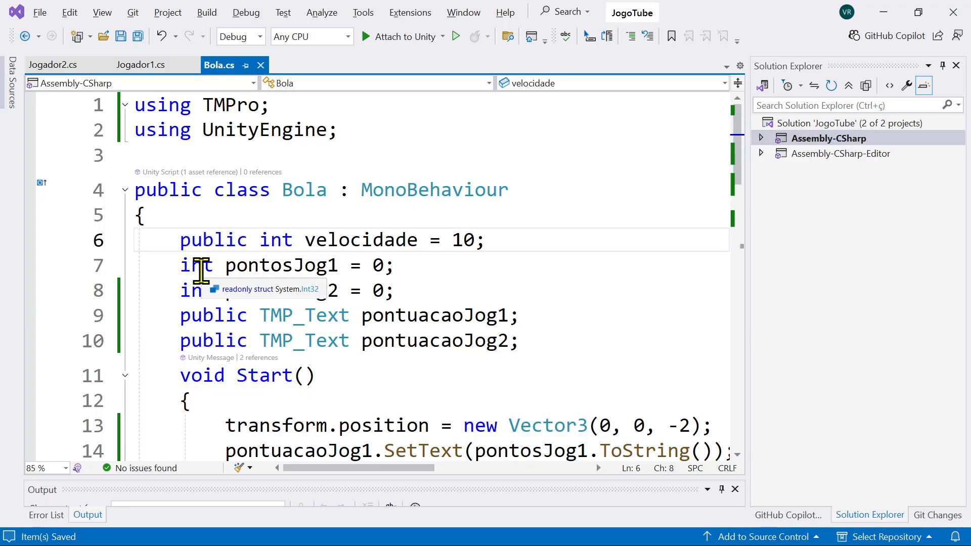
# Step: Return to Unity and assign the Pontos1 text to the Pontuacao Jog 1 field of Bola's script component
pyautogui.hotkey('alt', 'Tab')
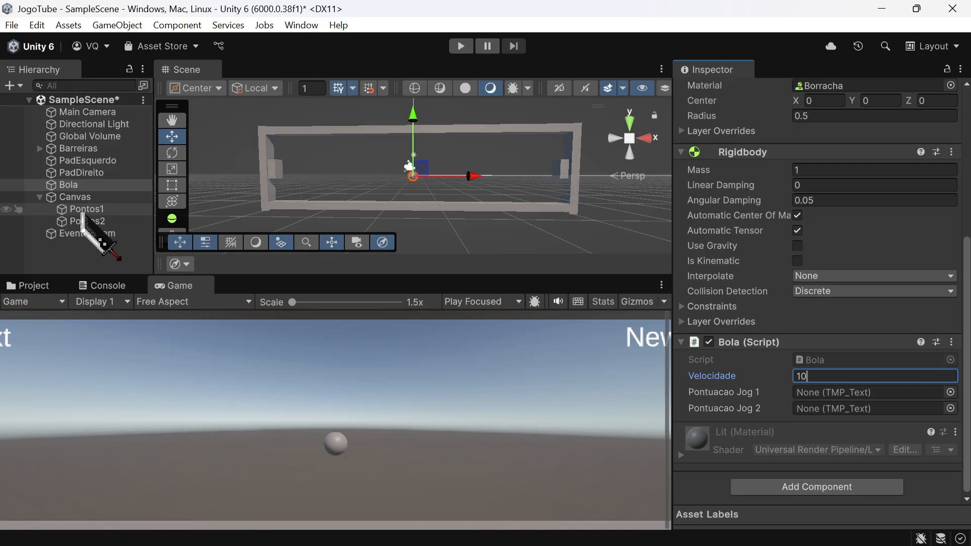
pyautogui.moveTo(83, 213)
pyautogui.mouseDown()
pyautogui.moveTo(100, 247)
pyautogui.moveTo(319, 239)
pyautogui.moveTo(138, 235)
pyautogui.moveTo(94, 211)
pyautogui.mouseUp()
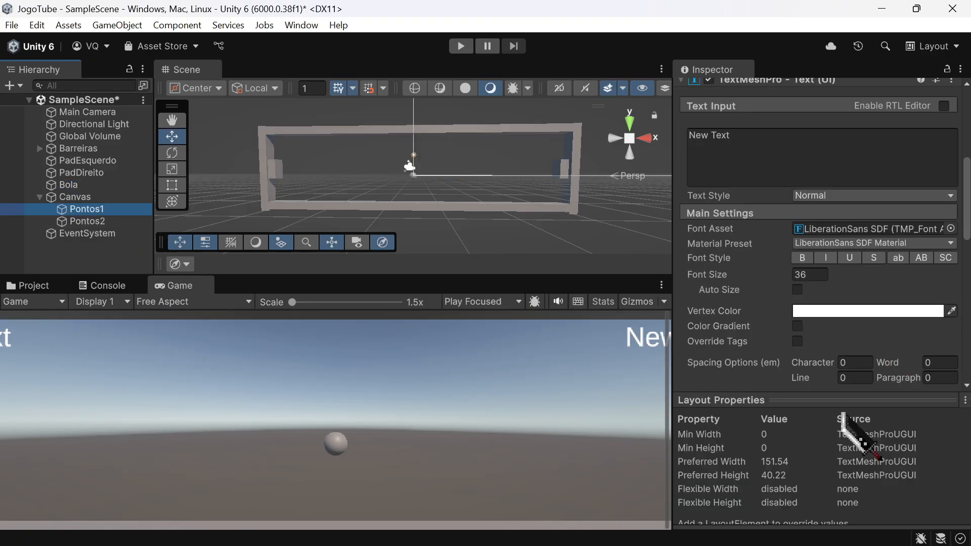
pyautogui.click(108, 185)
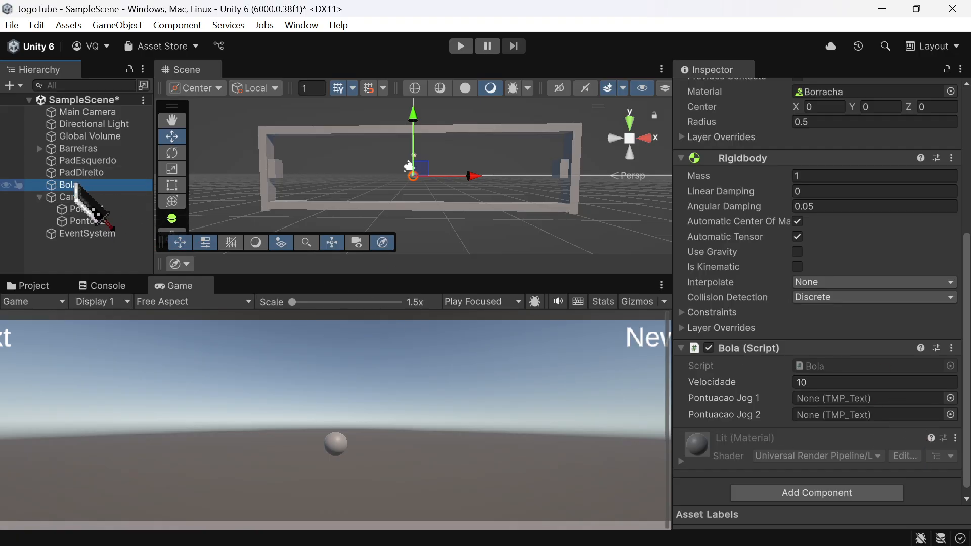
pyautogui.click(82, 209)
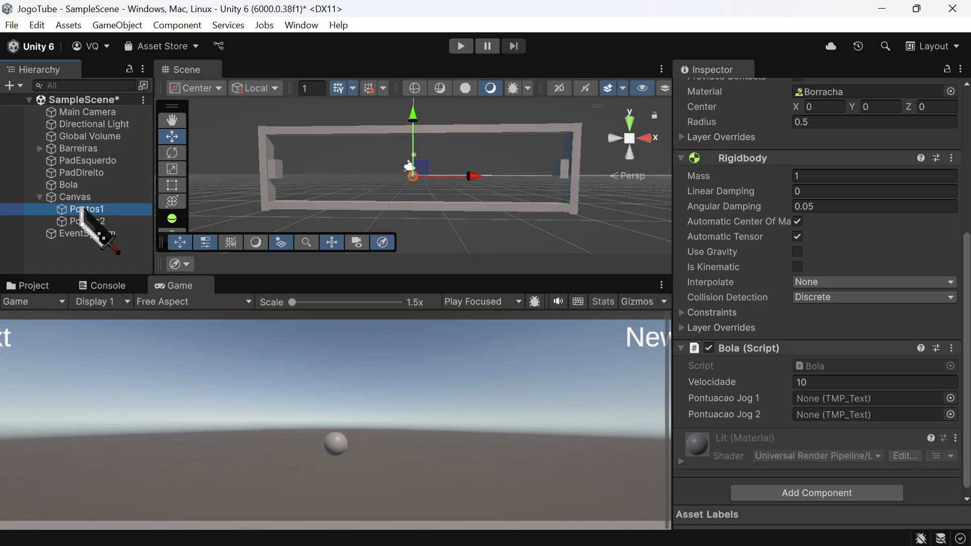
pyautogui.moveTo(82, 210); pyautogui.dragTo(192, 226)
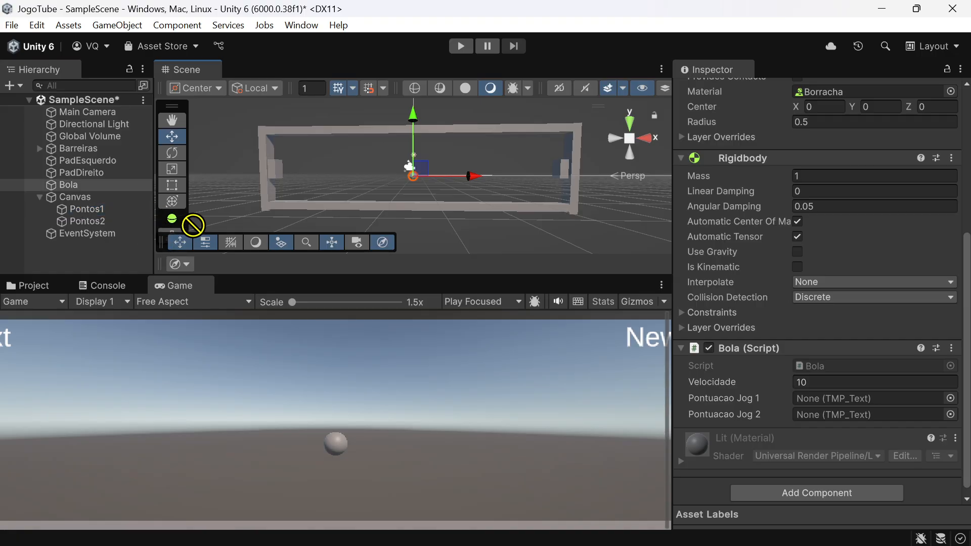
pyautogui.moveTo(561, 350); pyautogui.dragTo(832, 397)
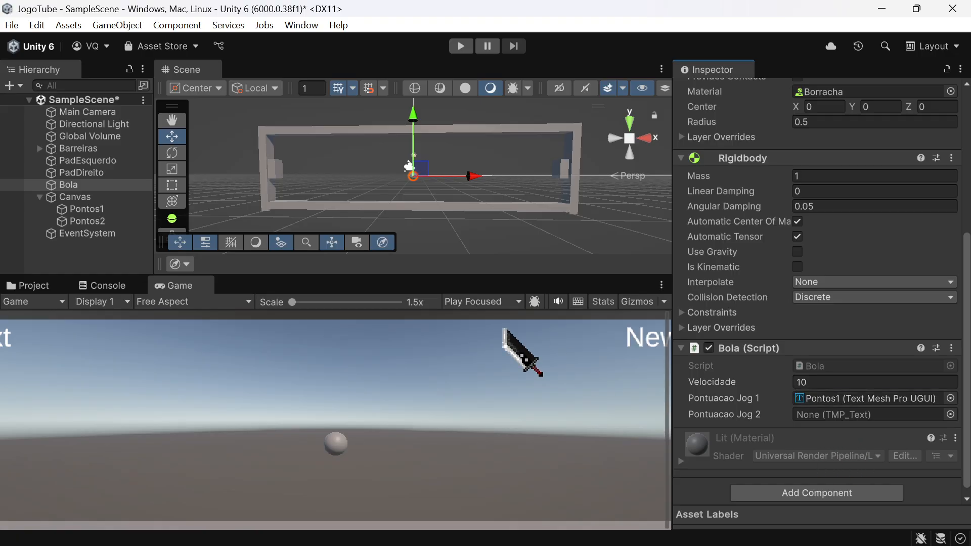
# Step: Assign the Pontos2 text to Bola's Pontuacao Jog 2 field and check the selection in the TMP_Text object picker
pyautogui.click(84, 222)
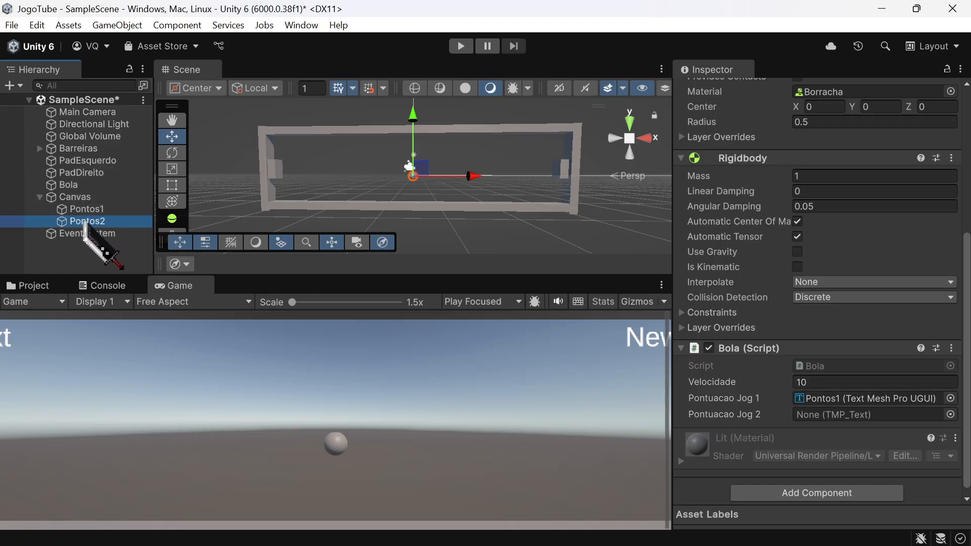
pyautogui.moveTo(84, 223); pyautogui.dragTo(825, 421)
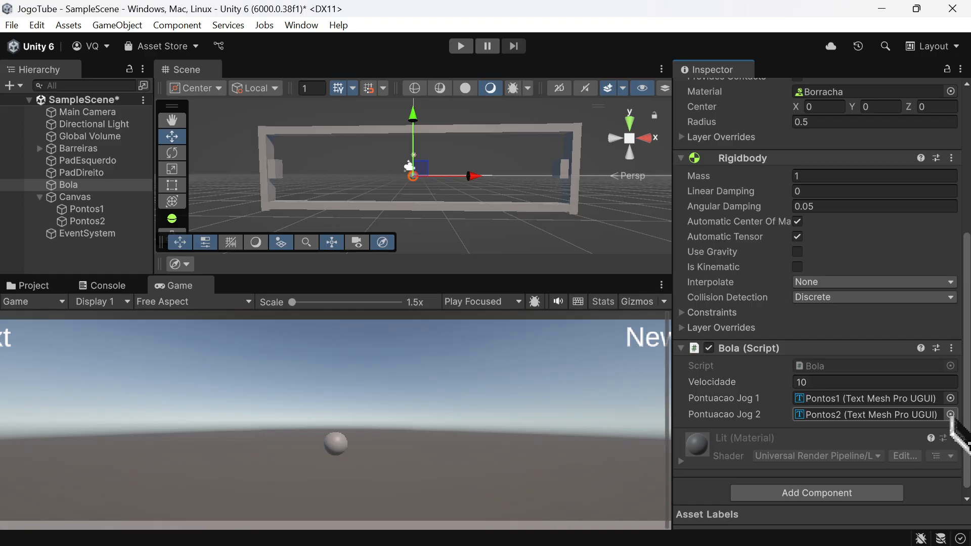
pyautogui.click(951, 415)
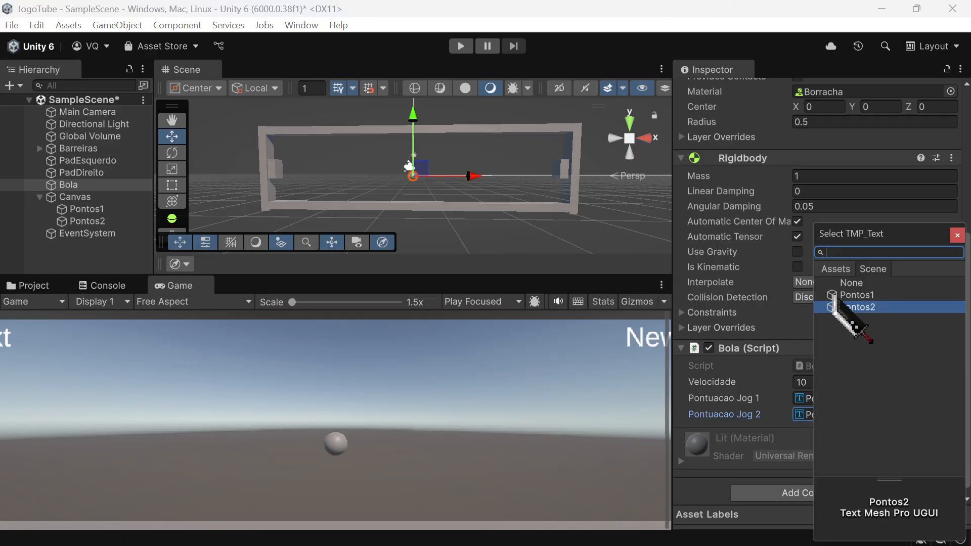
pyautogui.click(958, 235)
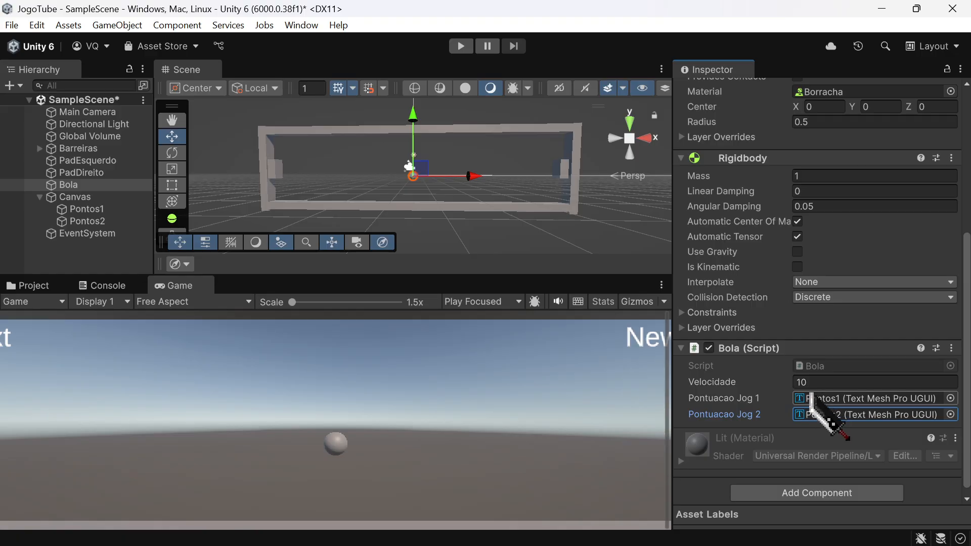
pyautogui.moveTo(811, 397); pyautogui.dragTo(811, 397)
# Step: Examine the pontuacaoJog1 and pontuacaoJog2 declarations and their SetText calls in Bola.cs in Visual Studio
pyautogui.hotkey('alt', 'Tab')
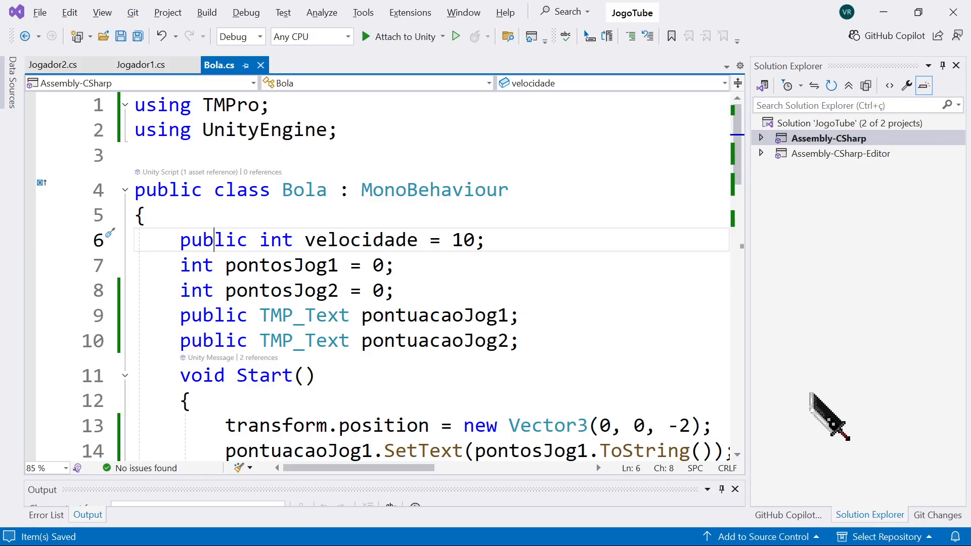
pyautogui.doubleClick(420, 316)
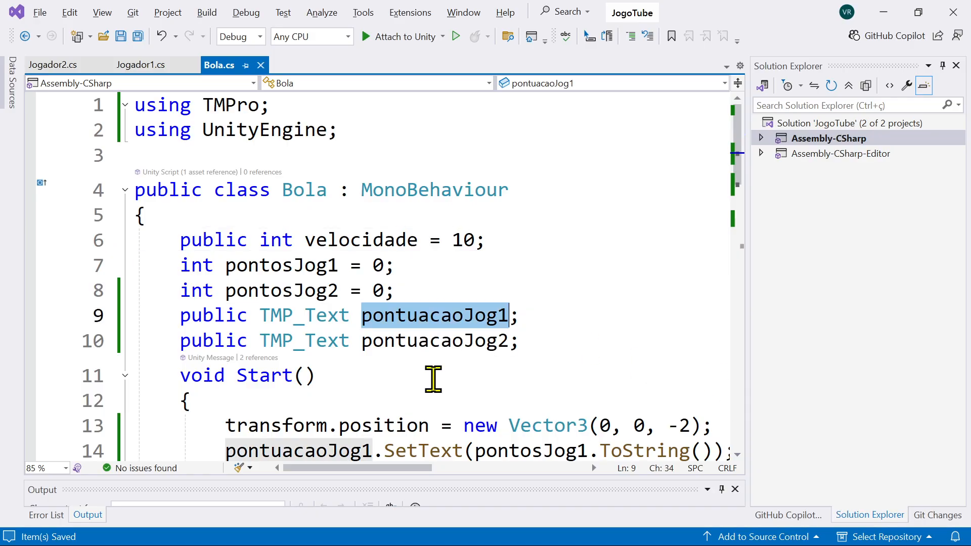
pyautogui.doubleClick(446, 341)
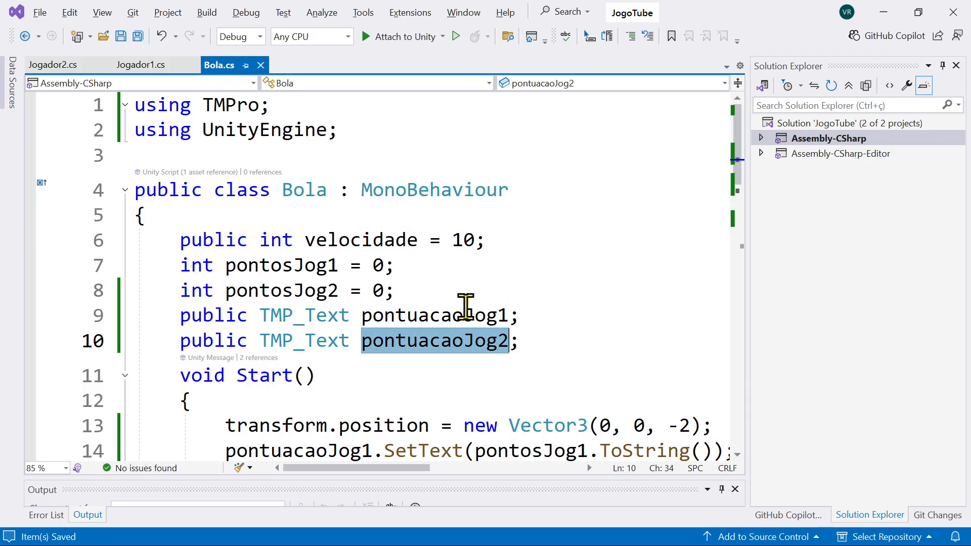
pyautogui.scroll(-4, 465, 306)
pyautogui.scroll(2, 466, 303)
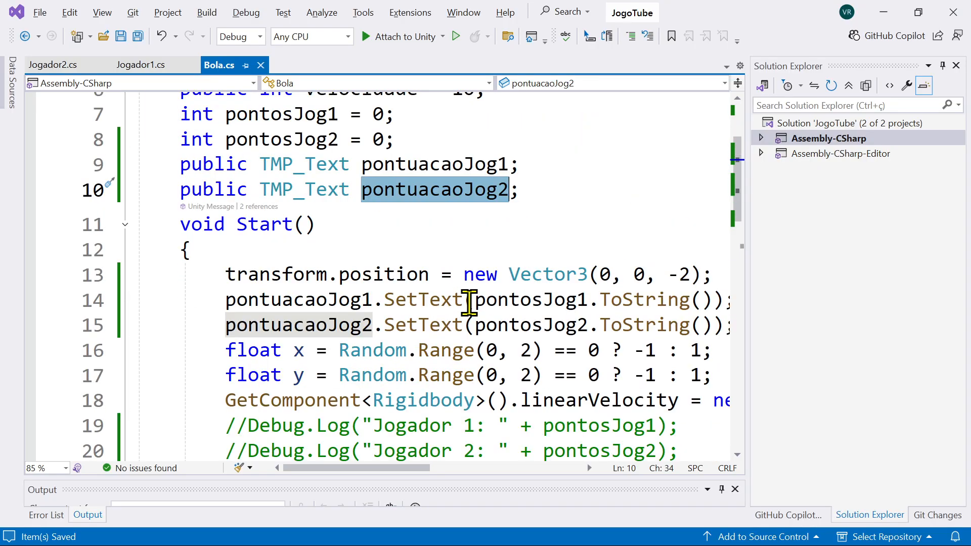
pyautogui.hotkey('ctrl', 'alt', 'g')
pyautogui.press('Escape')
pyautogui.hotkey('ctrl', 'alt', 'g')
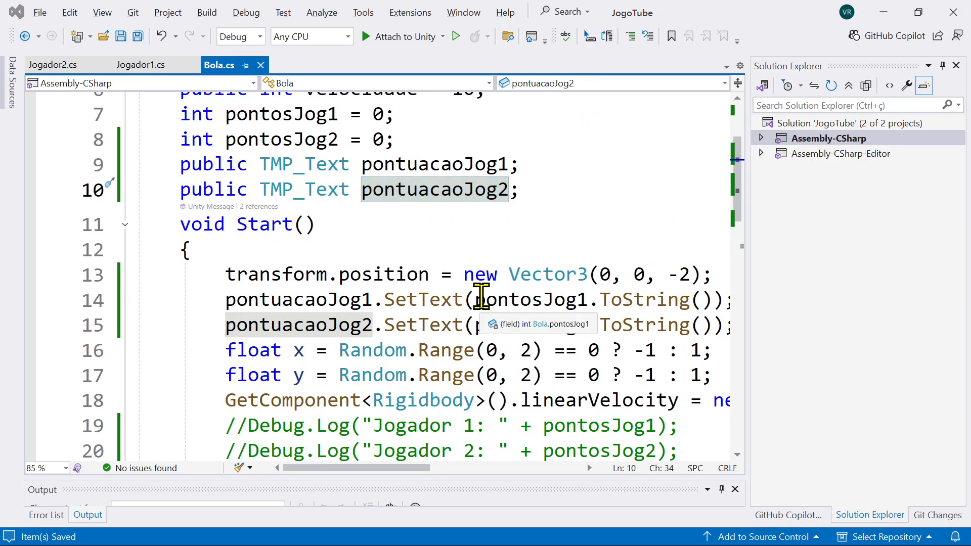
# Step: Switch to Unity, save SampleScene, and narrow the Inspector so the Game view has room for both score texts
pyautogui.hotkey('alt', 'Tab')
pyautogui.click(129, 197)
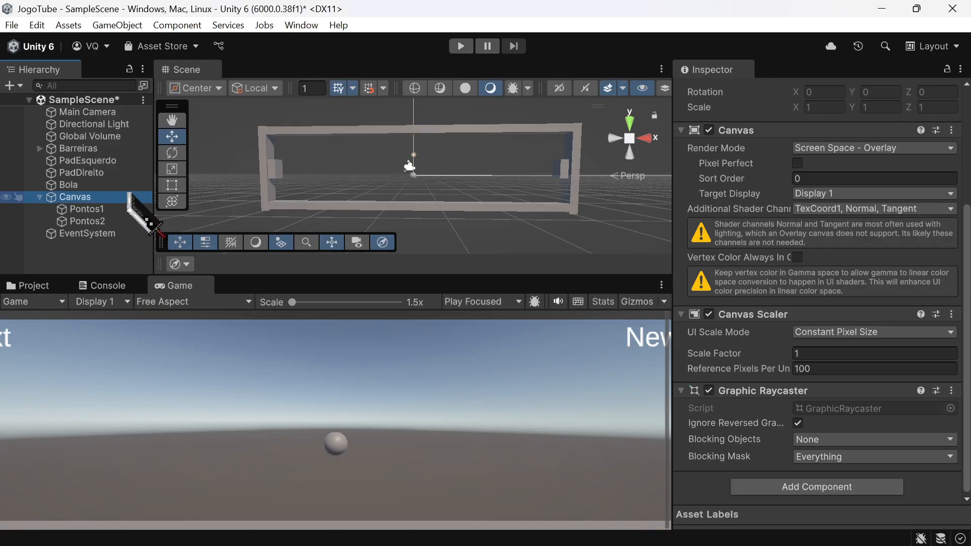
pyautogui.hotkey('ctrl', 's')
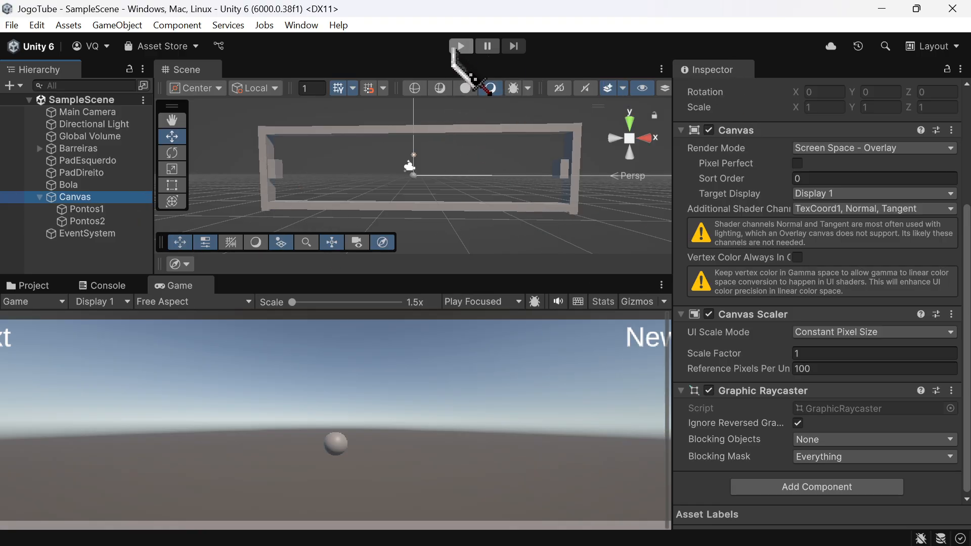
pyautogui.moveTo(674, 176); pyautogui.dragTo(909, 175)
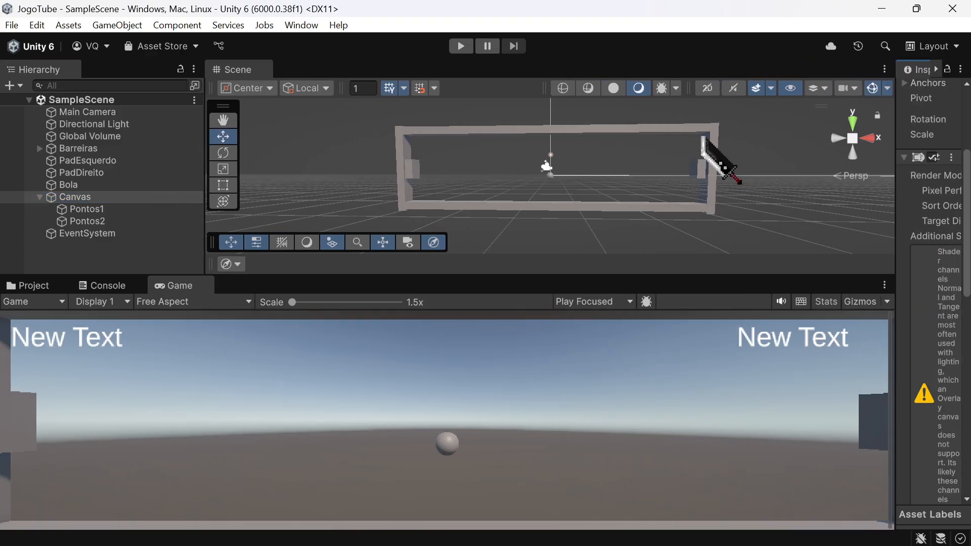
# Step: Run the game and move both paddles while balls pass the left side to test player 2's score updates
pyautogui.click(460, 46)
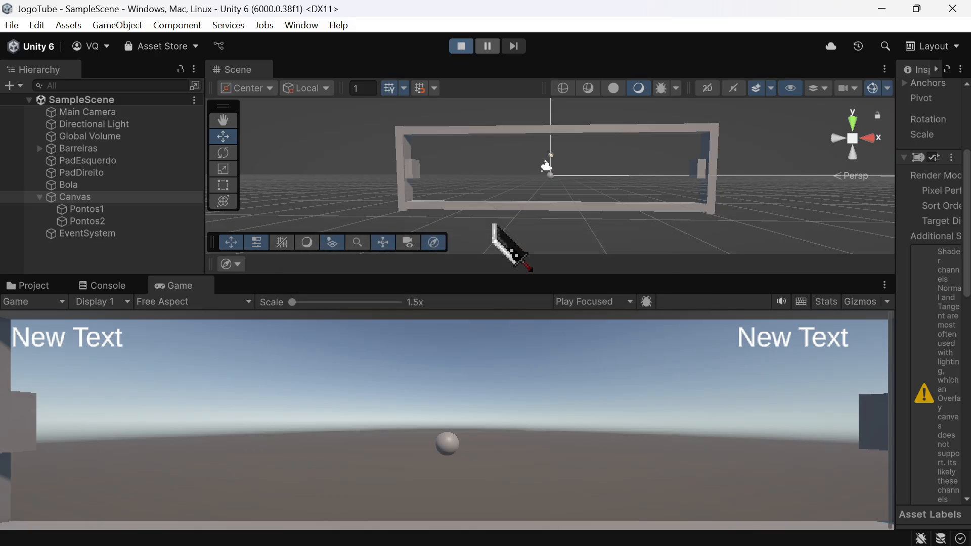
pyautogui.press('s')
pyautogui.press('w')
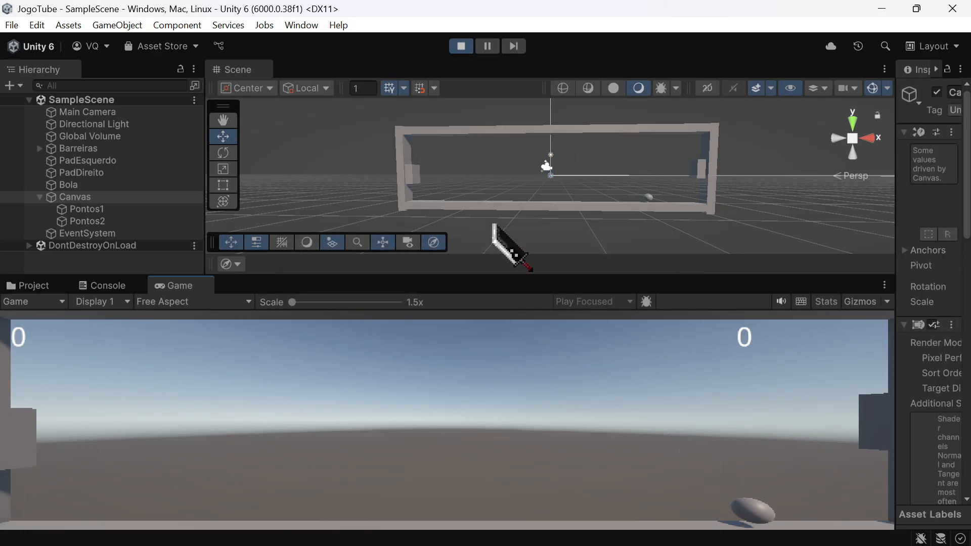
pyautogui.press('s')
pyautogui.press('Down')
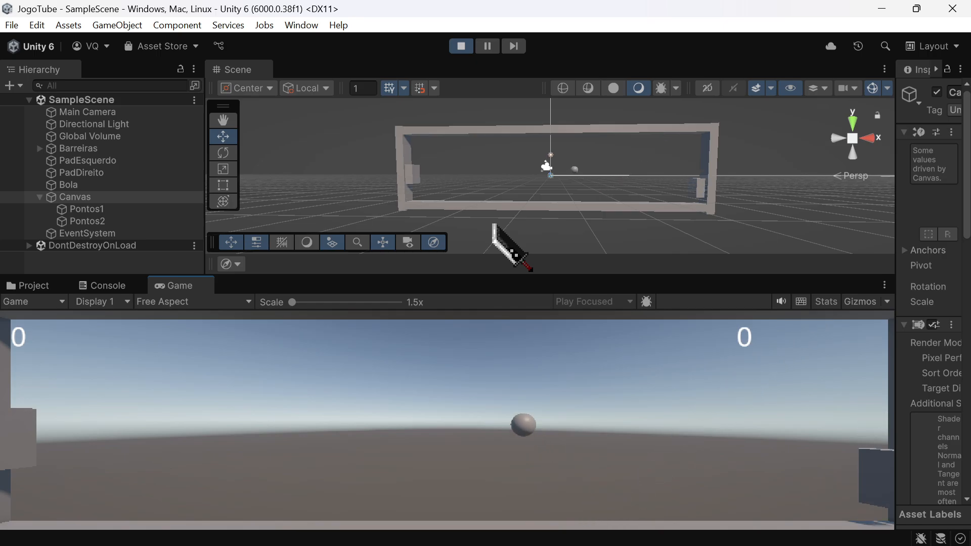
pyautogui.press('w')
pyautogui.press('s')
pyautogui.press('s')
pyautogui.press('w')
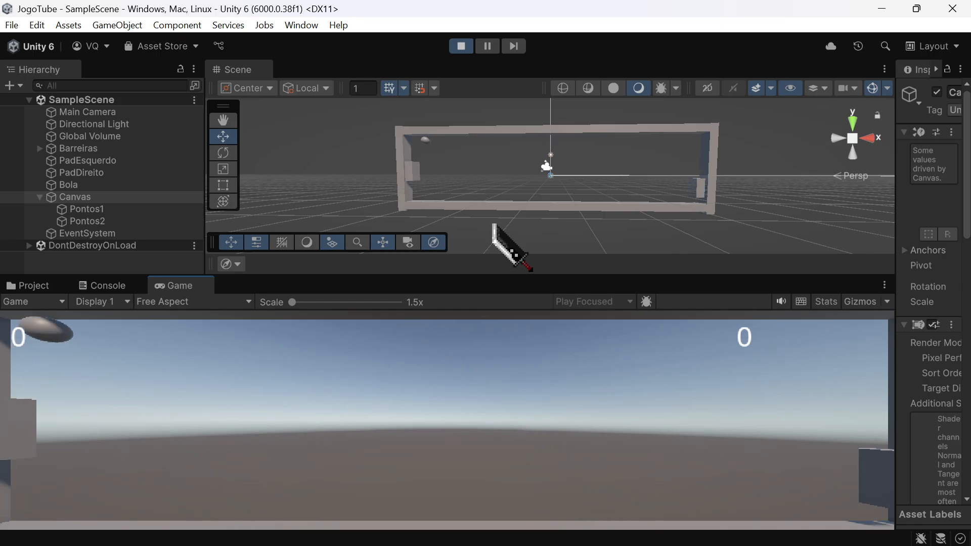
pyautogui.press('s')
pyautogui.press('w')
pyautogui.press('Up')
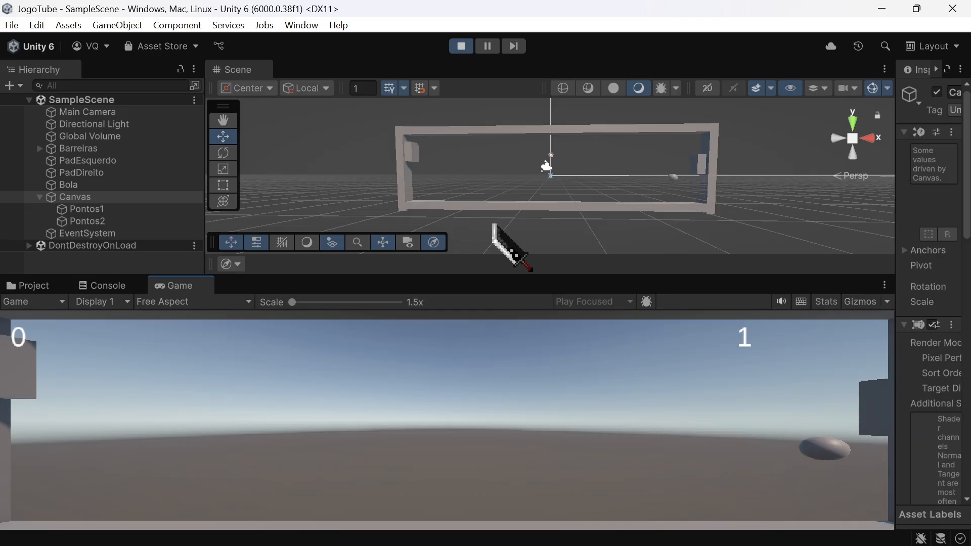
pyautogui.press('Down')
pyautogui.press('s')
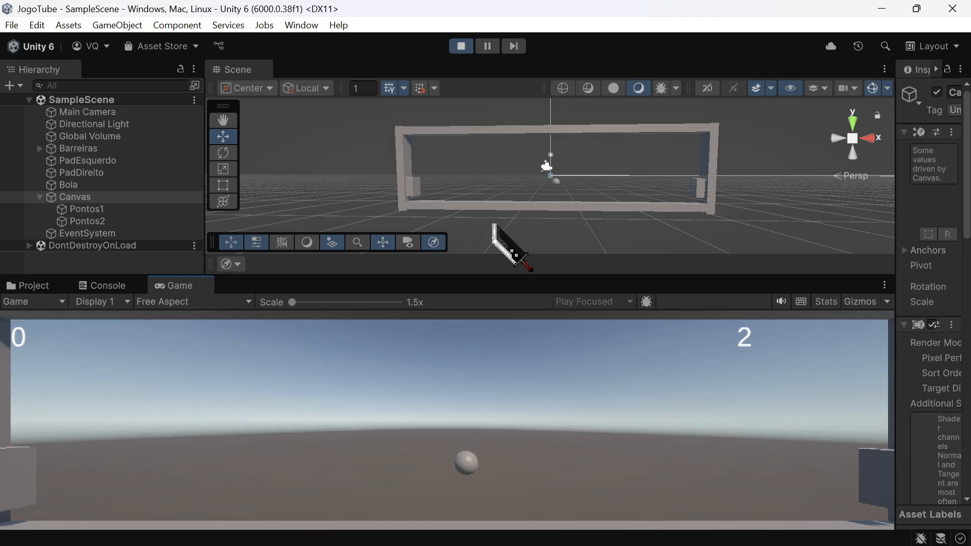
pyautogui.press('w')
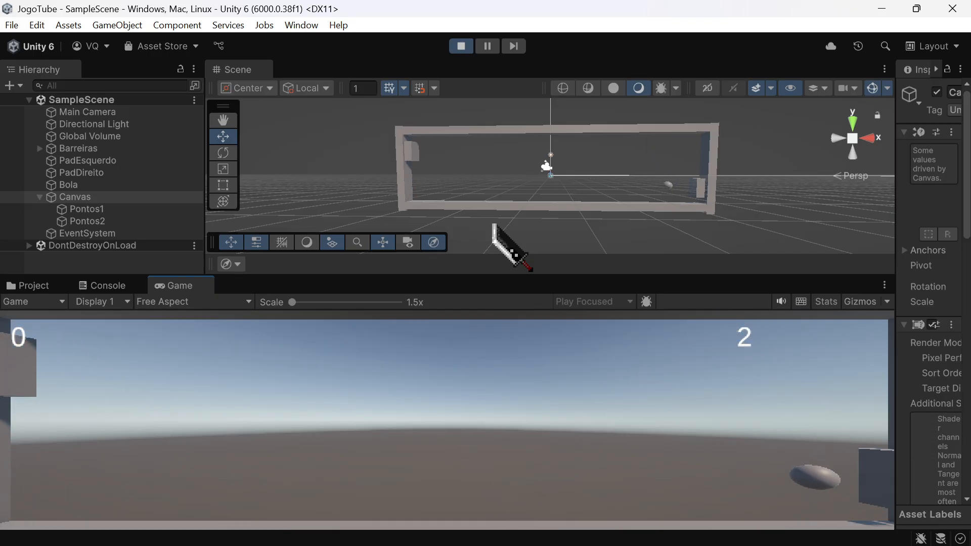
pyautogui.press('s')
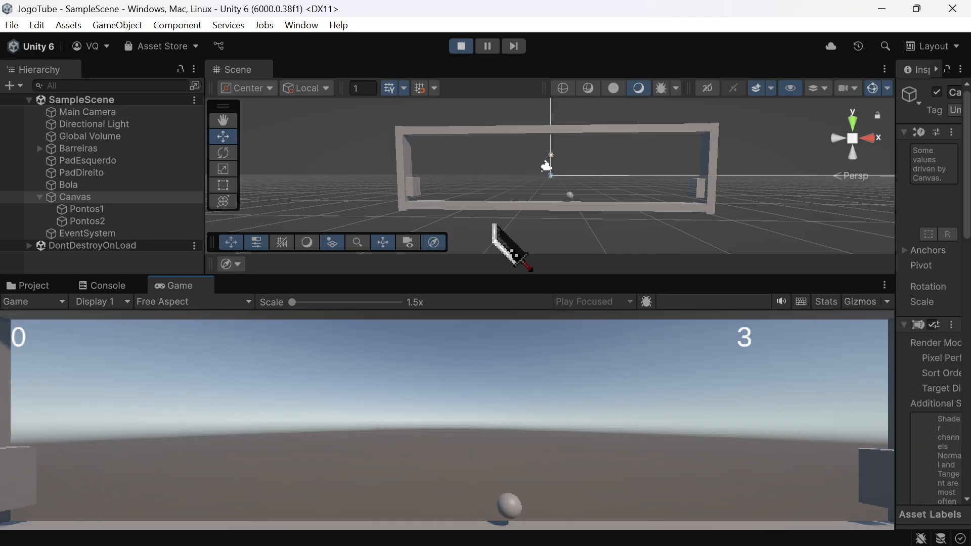
# Step: Move the right paddle around the ball's path to test player 1's score, and stop the game
pyautogui.press('Up')
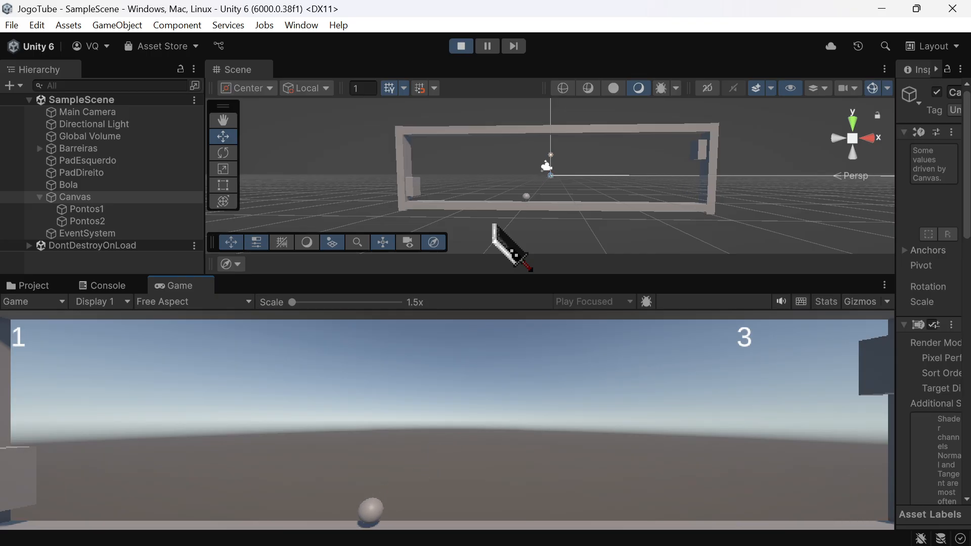
pyautogui.press('Down')
pyautogui.press('Down')
pyautogui.press('Up')
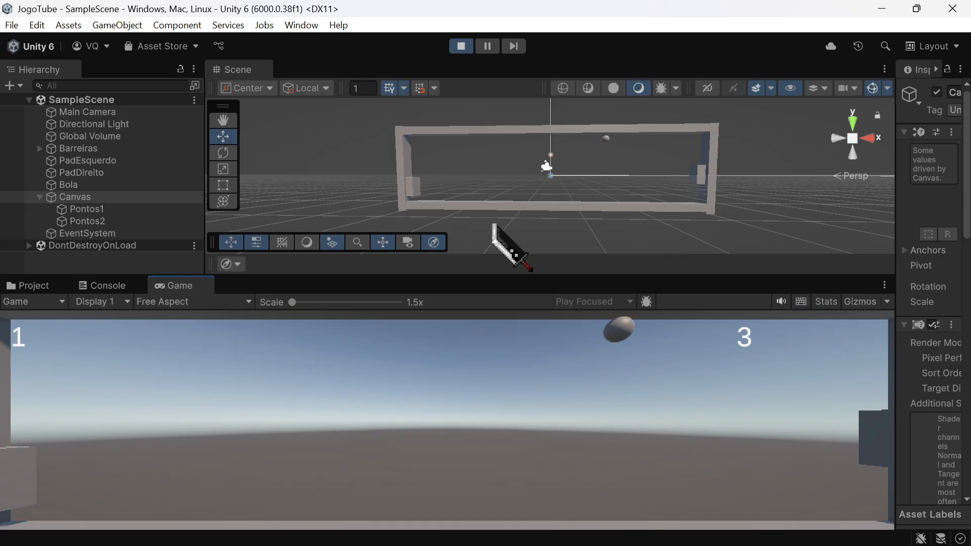
pyautogui.press('Up')
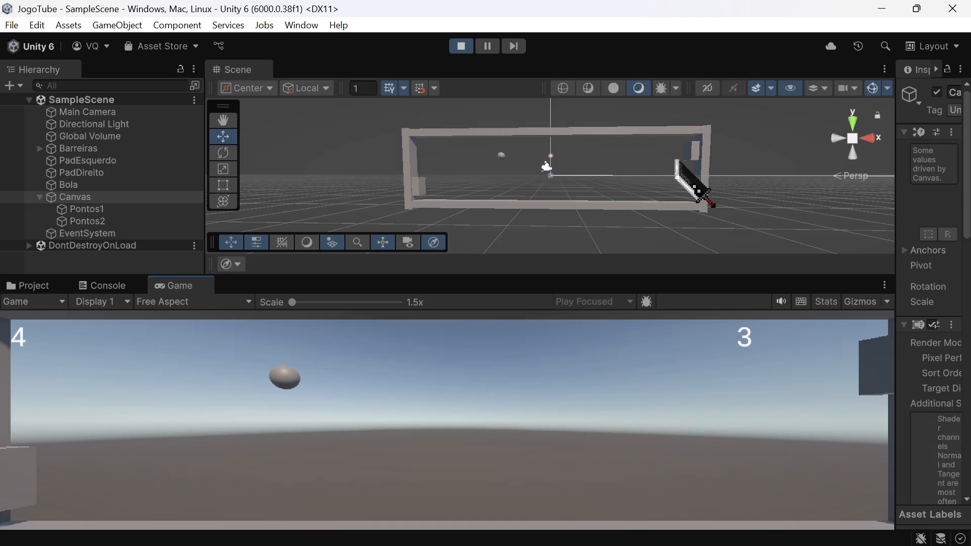
pyautogui.click(462, 47)
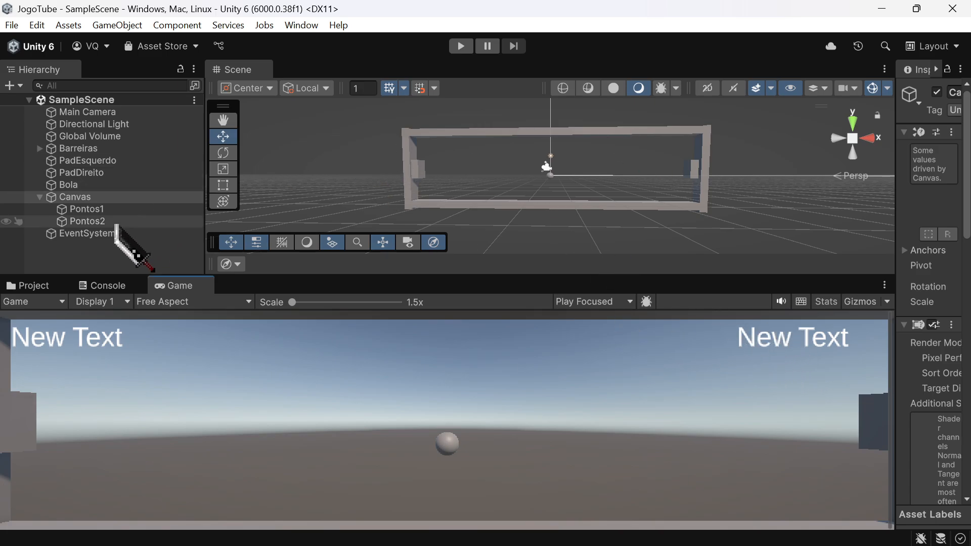
# Step: Right-align the Pontos2 text and run the game briefly to check how its score is displayed
pyautogui.click(86, 221)
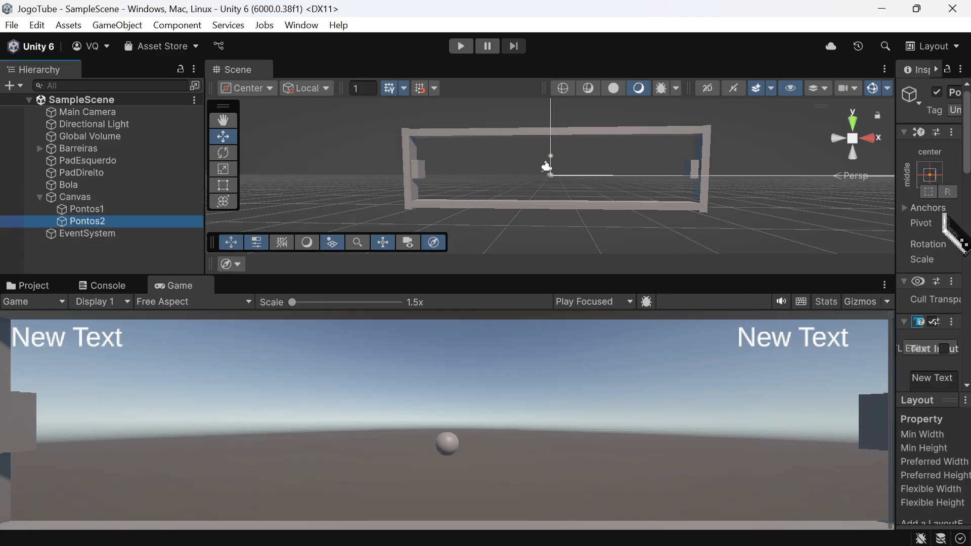
pyautogui.moveTo(898, 220); pyautogui.dragTo(638, 252)
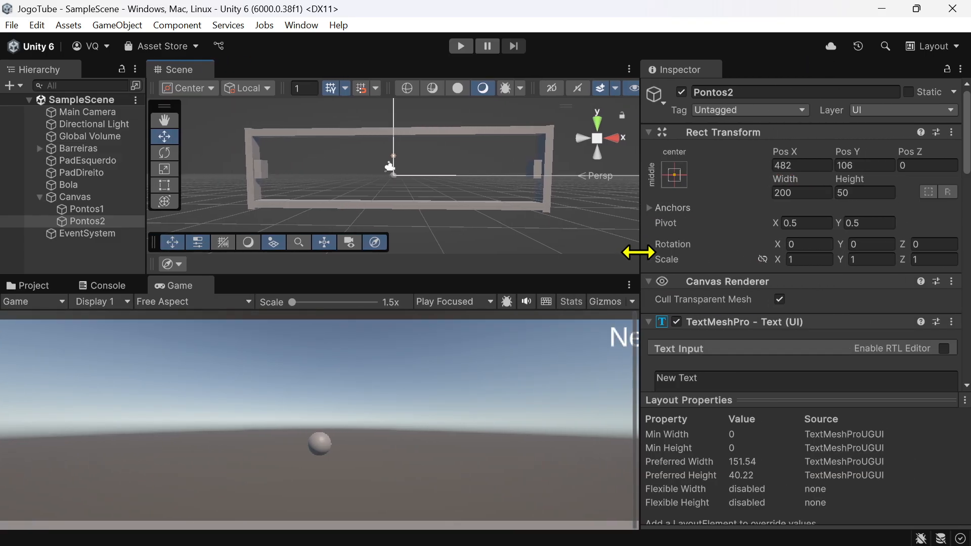
pyautogui.scroll(-3, 810, 286)
pyautogui.scroll(-5, 811, 286)
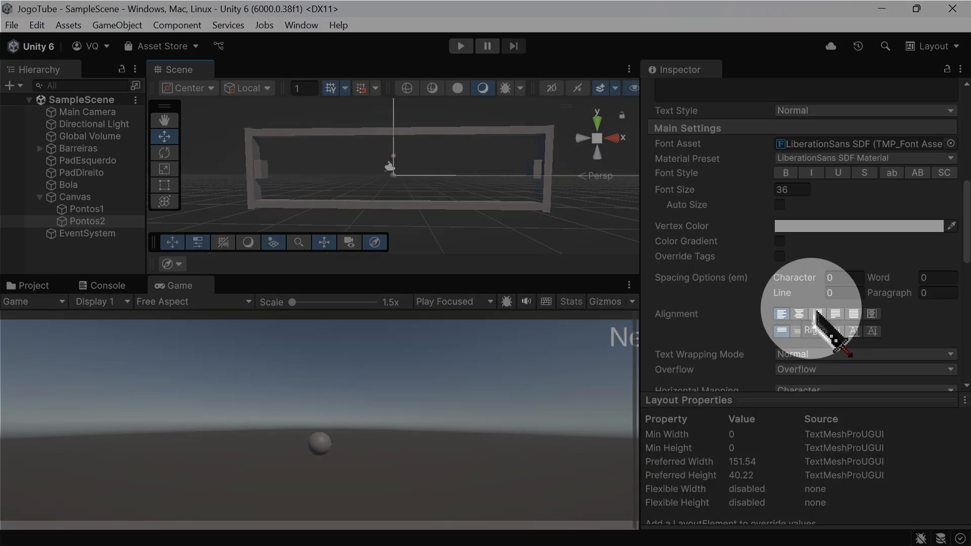
pyautogui.click(817, 314)
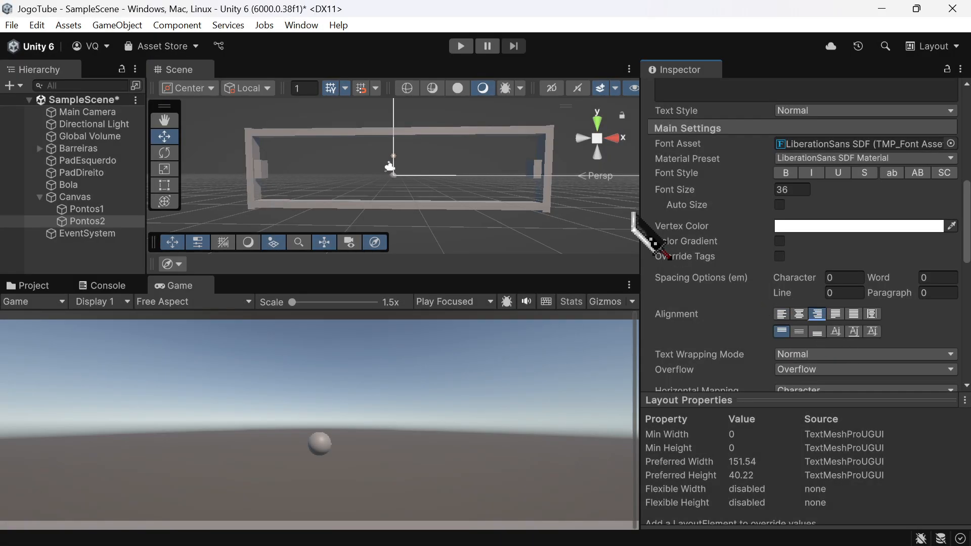
pyautogui.moveTo(639, 212); pyautogui.dragTo(900, 201)
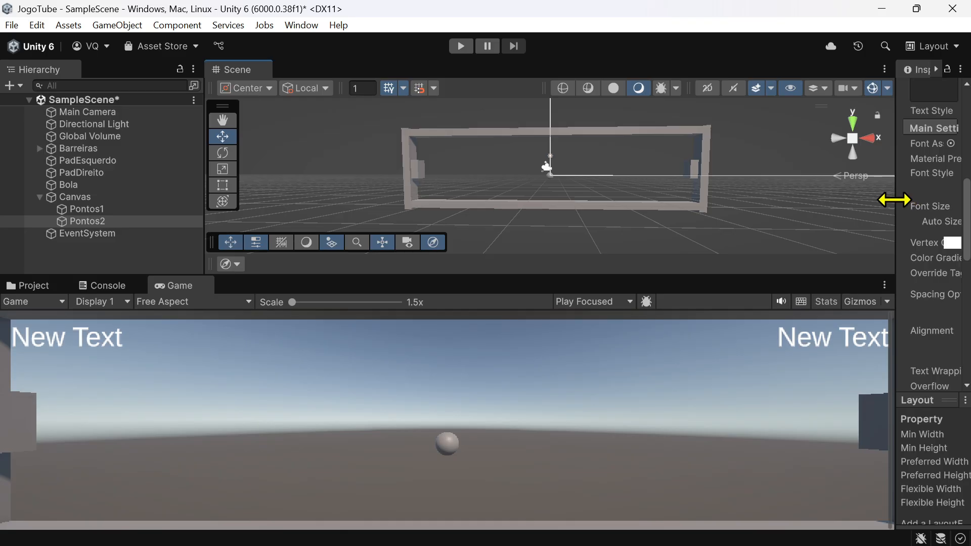
pyautogui.click(460, 46)
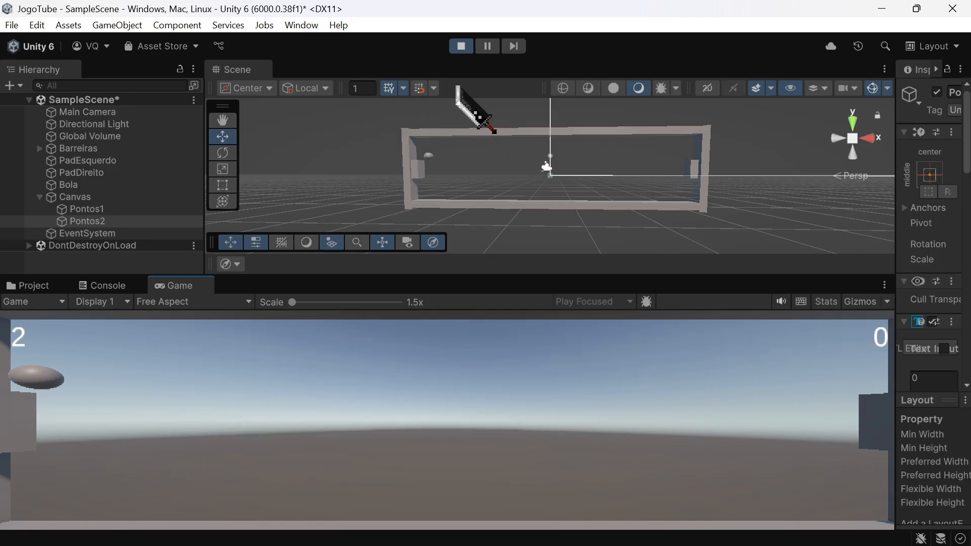
pyautogui.click(462, 45)
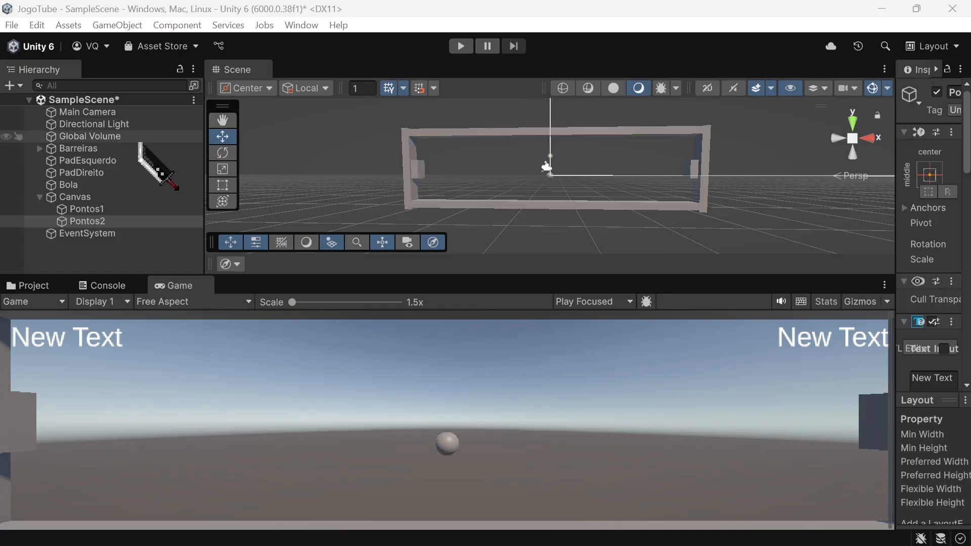
# Step: Save SampleScene and create a new scene named GameOver in the Assets/Scenes folder
pyautogui.click(151, 148)
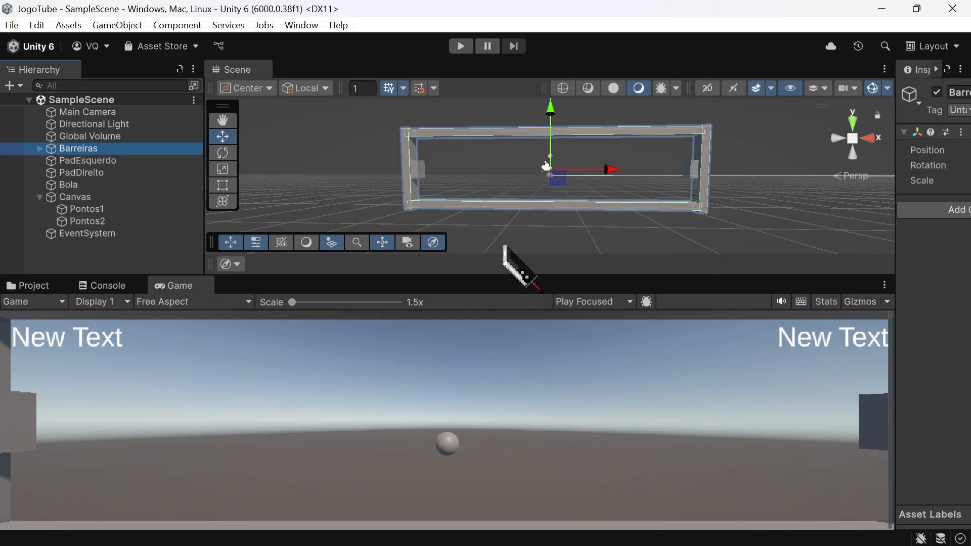
pyautogui.click(50, 286)
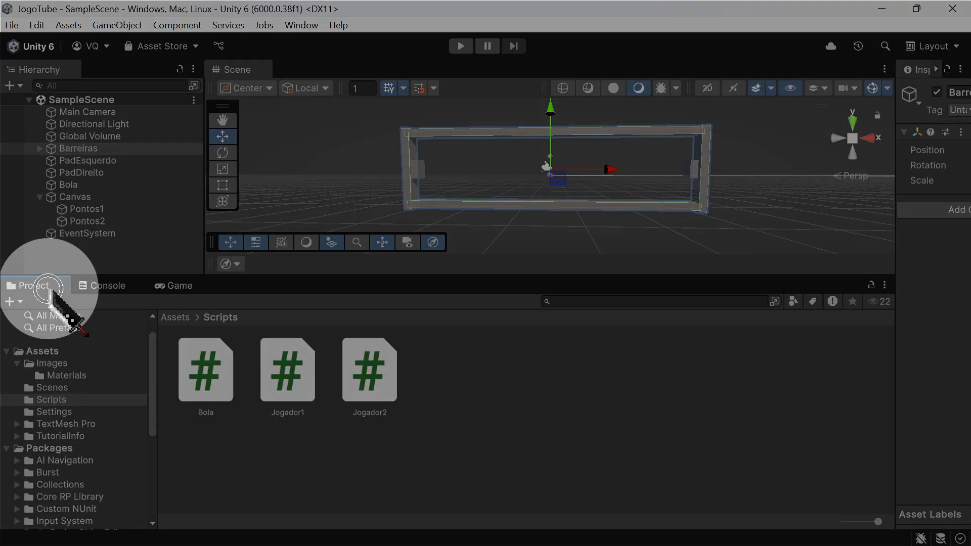
pyautogui.click(54, 355)
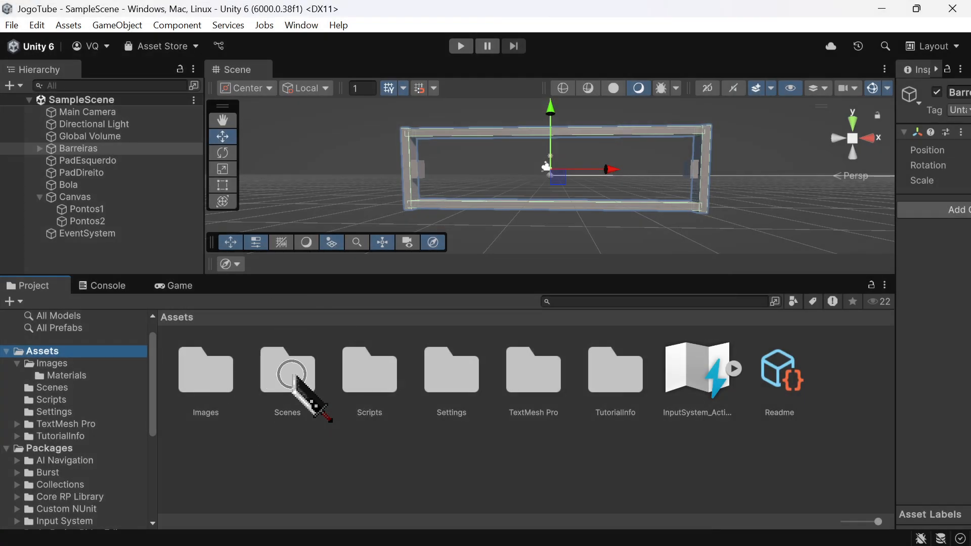
pyautogui.click(294, 378)
pyautogui.doubleClick(294, 377)
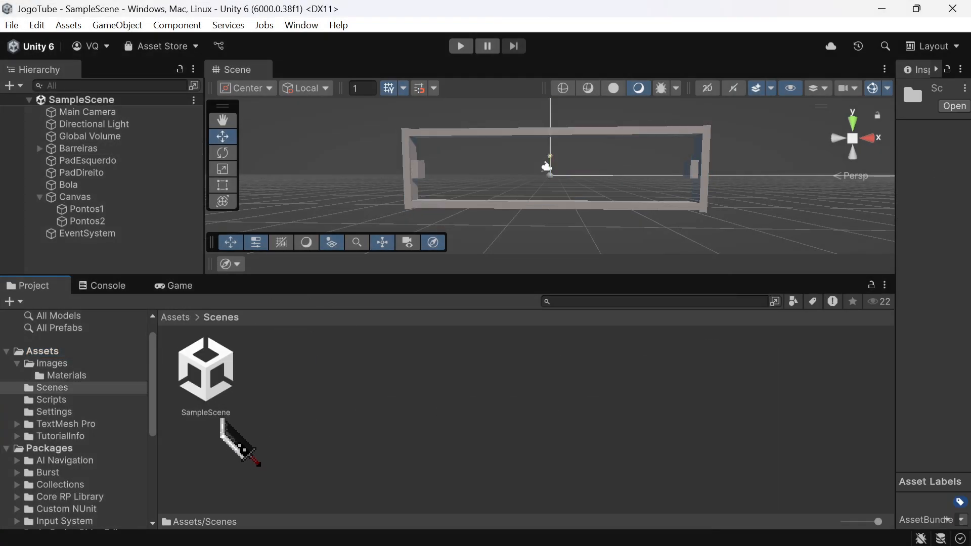
pyautogui.rightClick(348, 386)
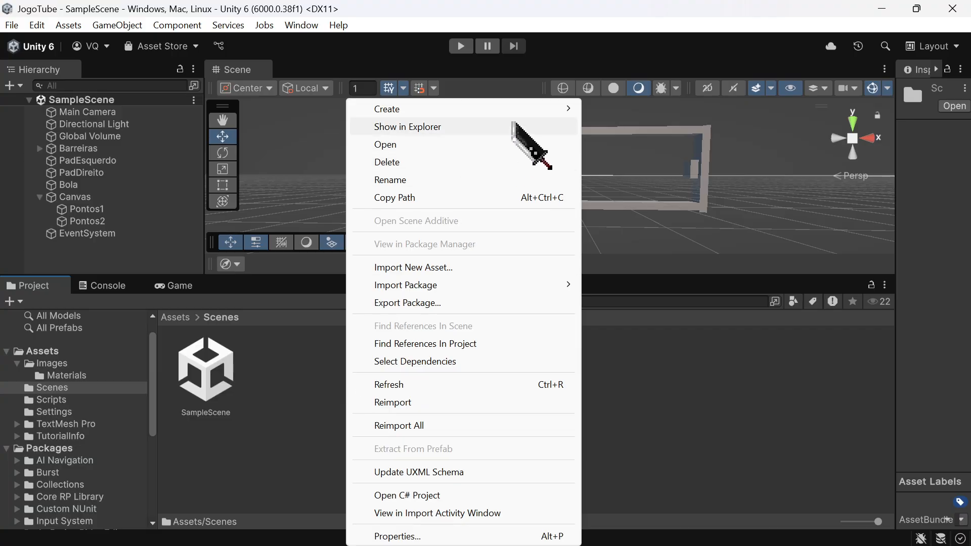
pyautogui.moveTo(535, 110)
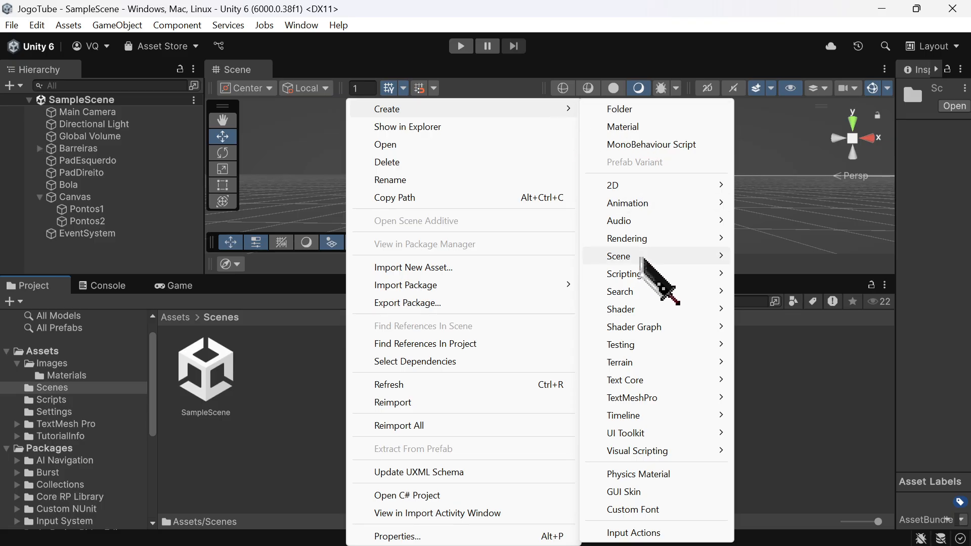
pyautogui.moveTo(641, 259)
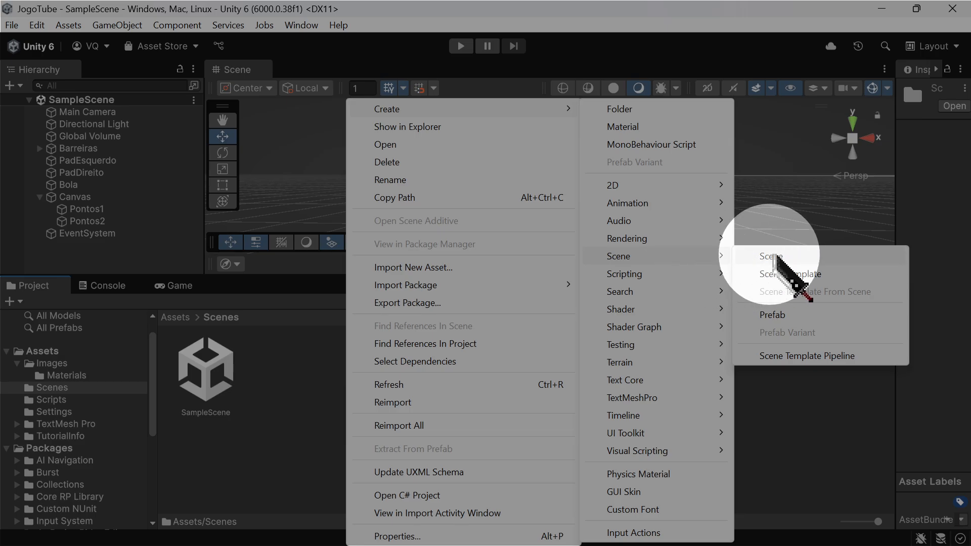
pyautogui.click(774, 256)
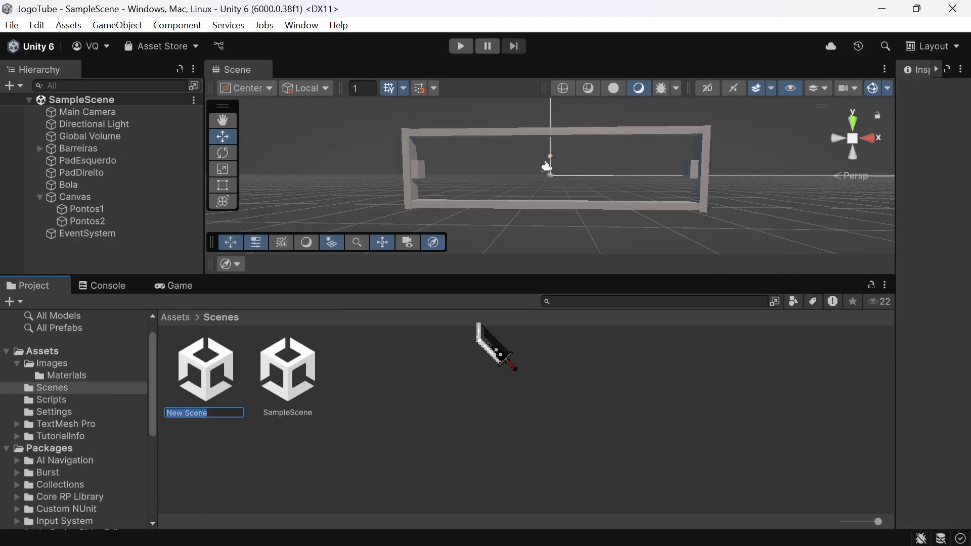
pyautogui.write('GameOver')
pyautogui.press('Return')
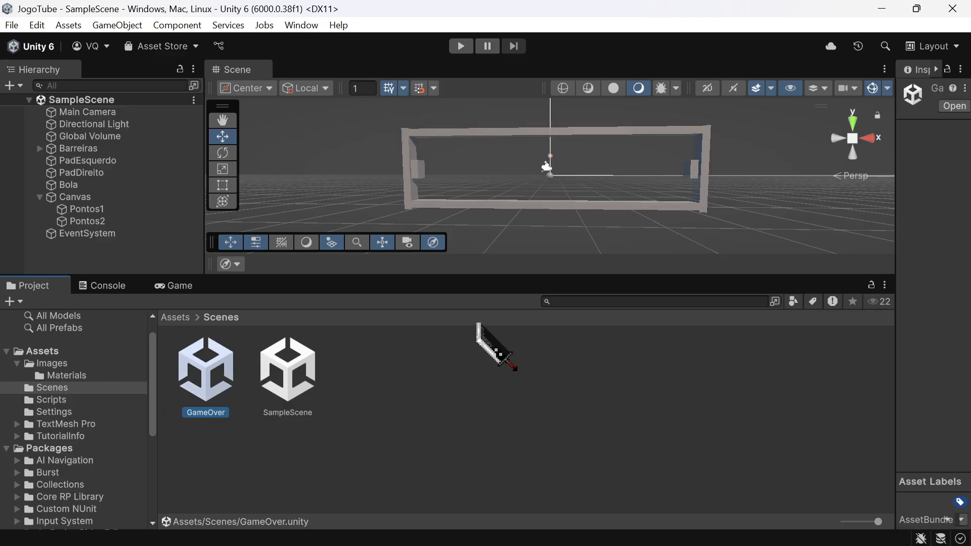
# Step: Open the GameOver scene and rename the SampleScene asset to Pong
pyautogui.doubleClick(202, 383)
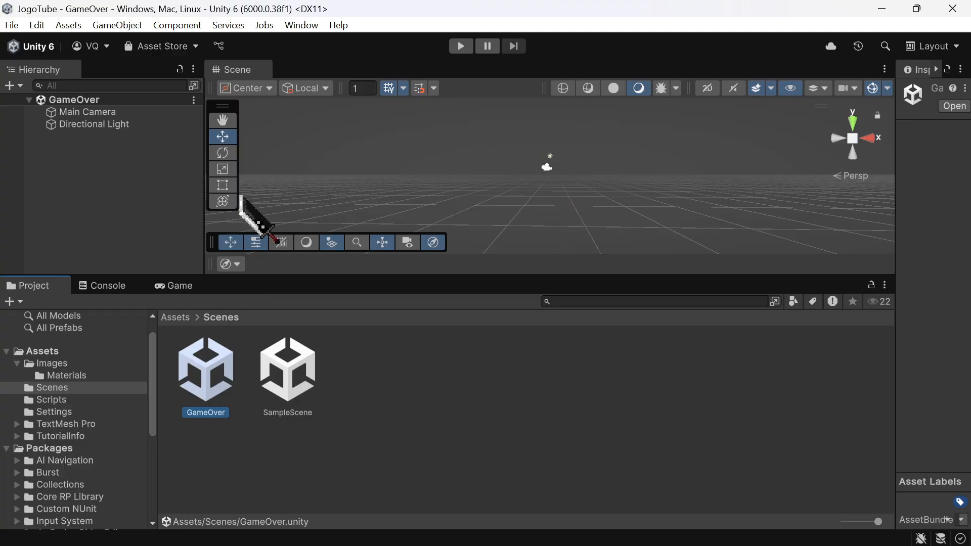
pyautogui.click(293, 411)
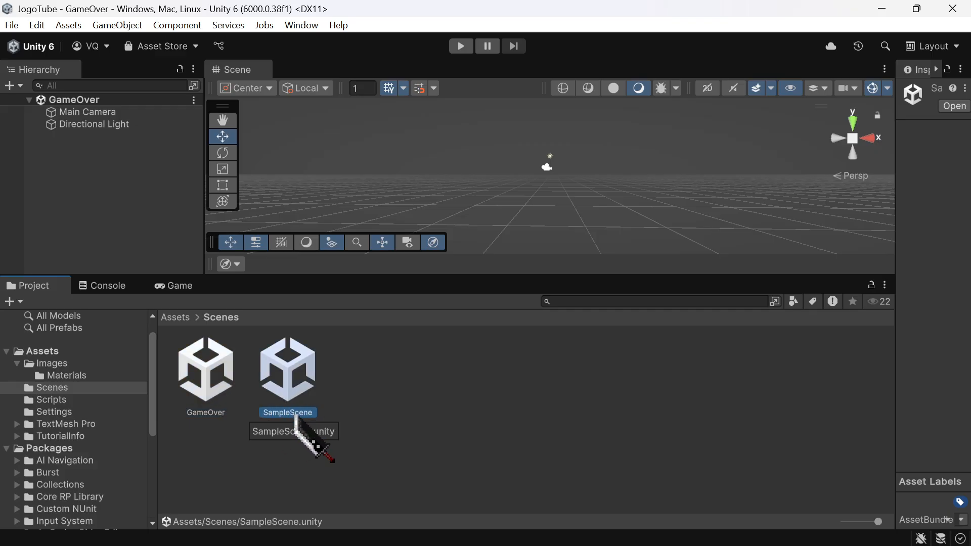
pyautogui.click(294, 413)
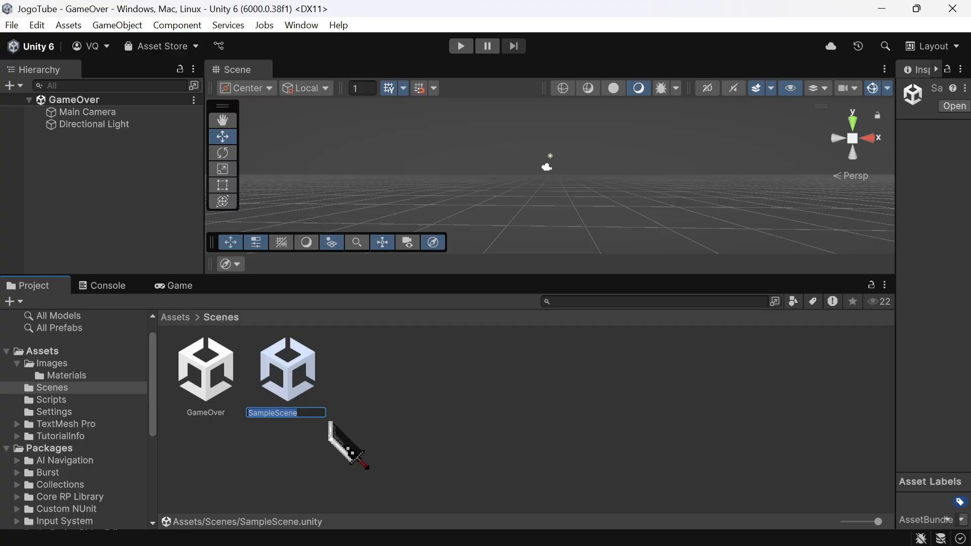
pyautogui.write('Pong')
pyautogui.press('Return')
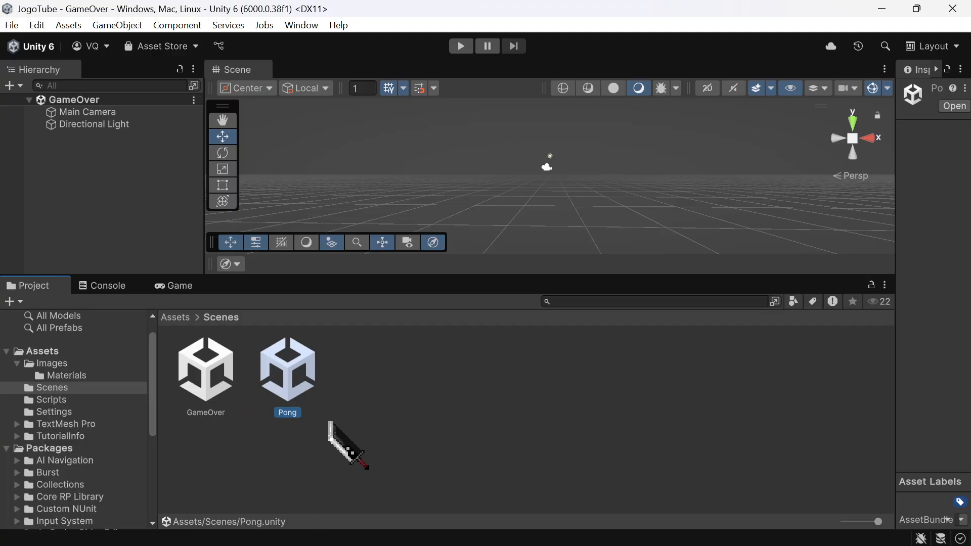
# Step: Reopen the Pong scene from the Scenes folder and look over its playing field
pyautogui.click(220, 384)
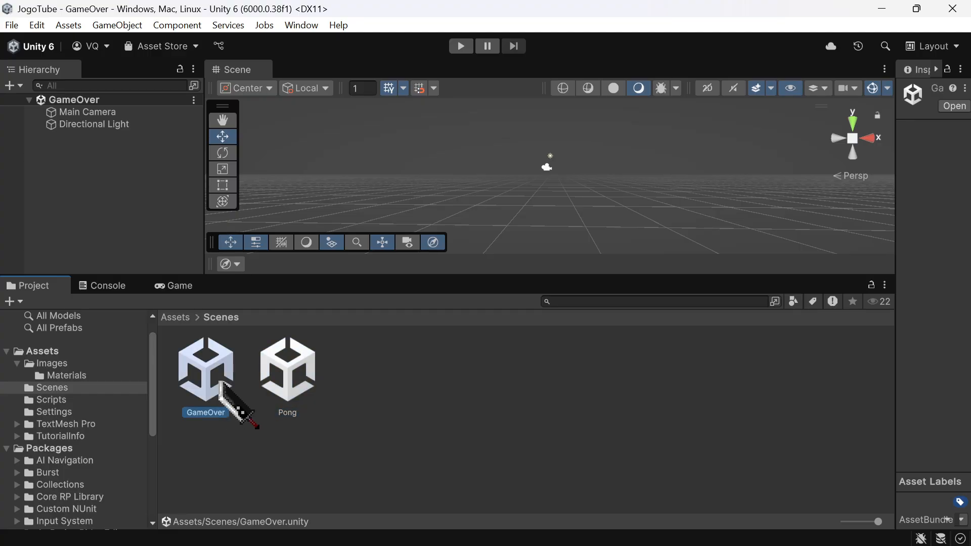
pyautogui.doubleClick(286, 373)
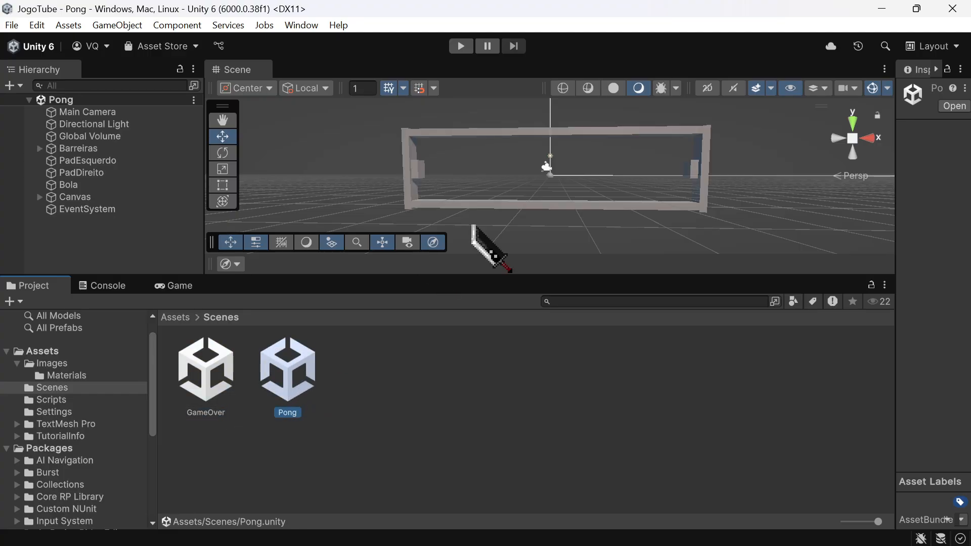
pyautogui.moveTo(548, 160)
pyautogui.mouseDown(button='right')
pyautogui.moveTo(775, 62)
pyautogui.moveTo(559, 147)
pyautogui.mouseUp(button='right')
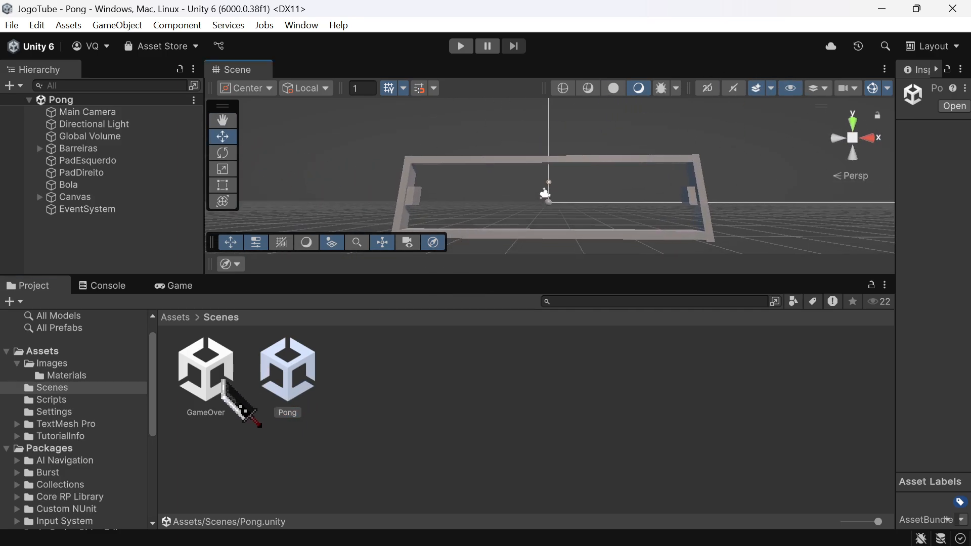
# Step: Switch between the GameOver and Pong scenes to compare their contents, ending with the Pong scene open
pyautogui.doubleClick(223, 382)
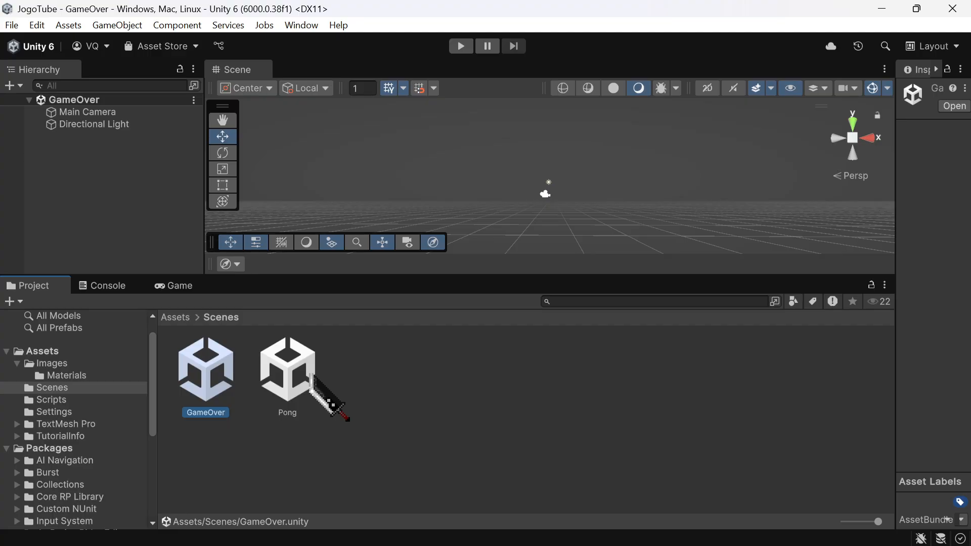
pyautogui.doubleClick(289, 375)
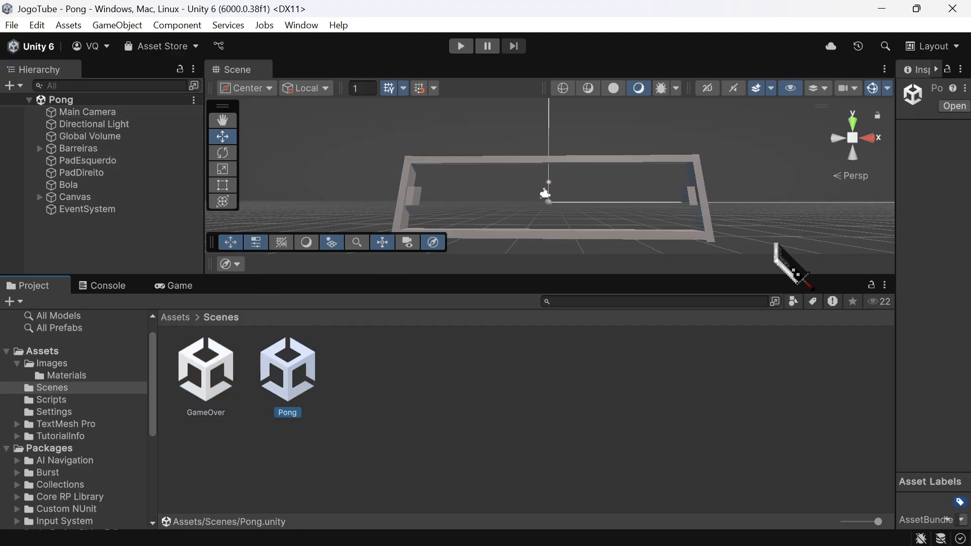
pyautogui.doubleClick(194, 390)
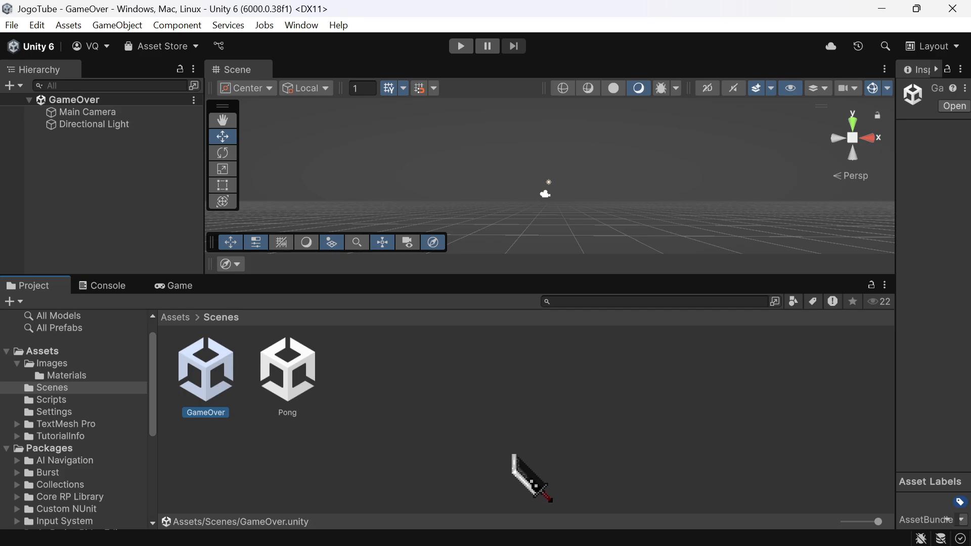
pyautogui.doubleClick(276, 389)
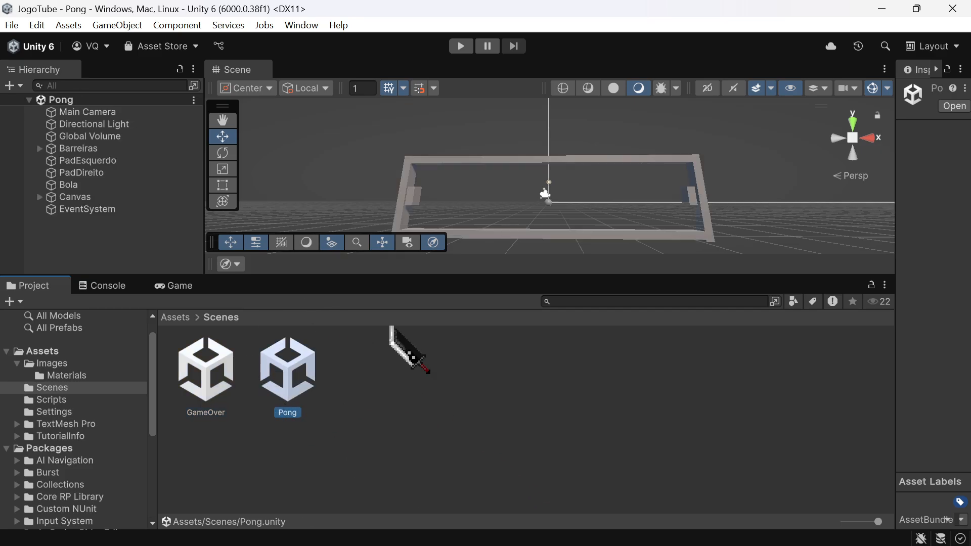
pyautogui.moveTo(672, 210); pyautogui.dragTo(673, 152, button='right')
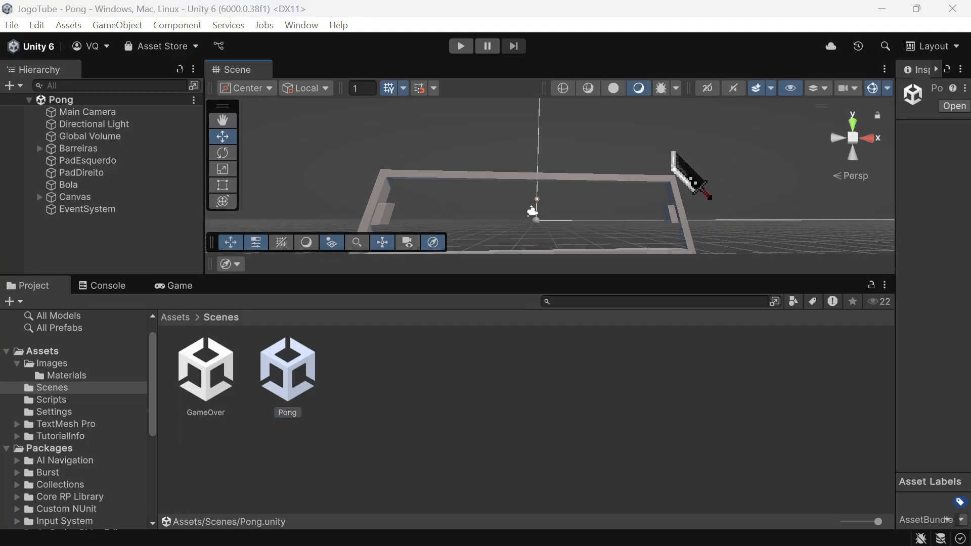
# Step: Switch to Visual Studio and begin Start() in Bola.cs with an if statement containing two empty conditions joined by ||
pyautogui.hotkey('alt', 'Tab')
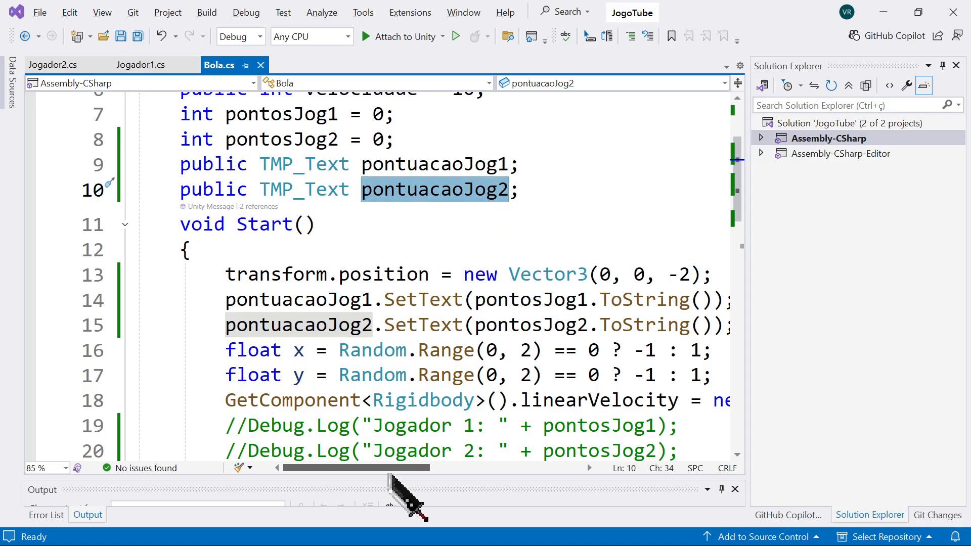
pyautogui.scroll(-2, 400, 430)
pyautogui.scroll(1, 385, 433)
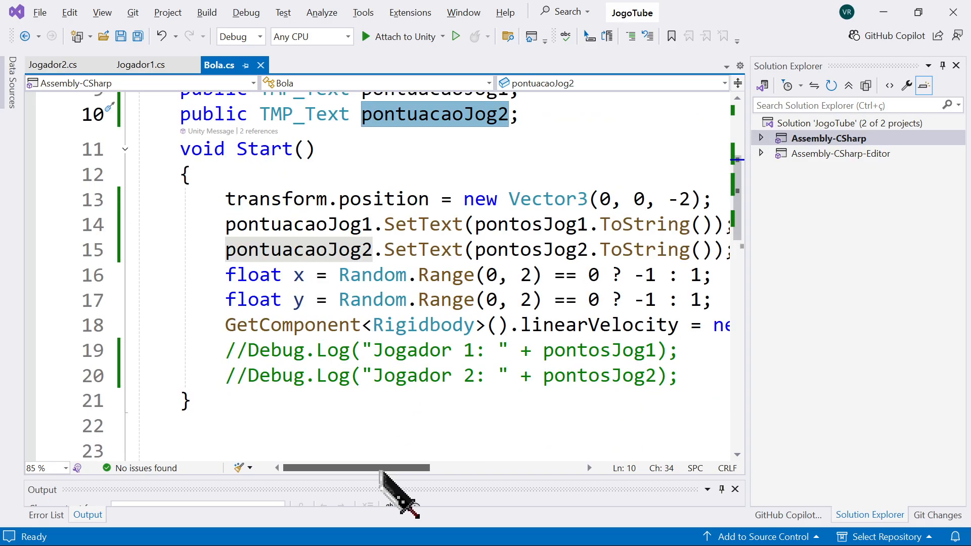
pyautogui.moveTo(385, 469)
pyautogui.mouseDown()
pyautogui.moveTo(420, 466)
pyautogui.moveTo(400, 470)
pyautogui.mouseUp()
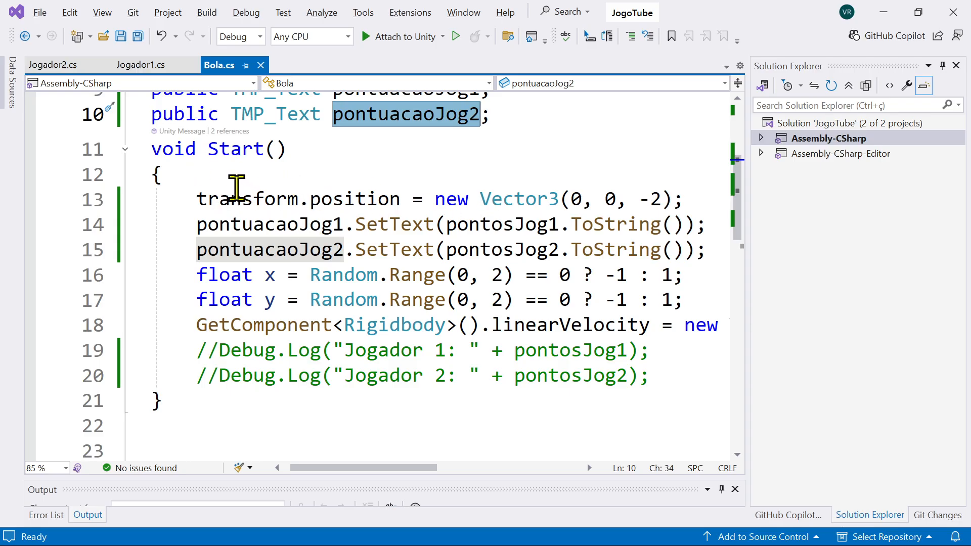
pyautogui.click(219, 177)
pyautogui.press('Return')
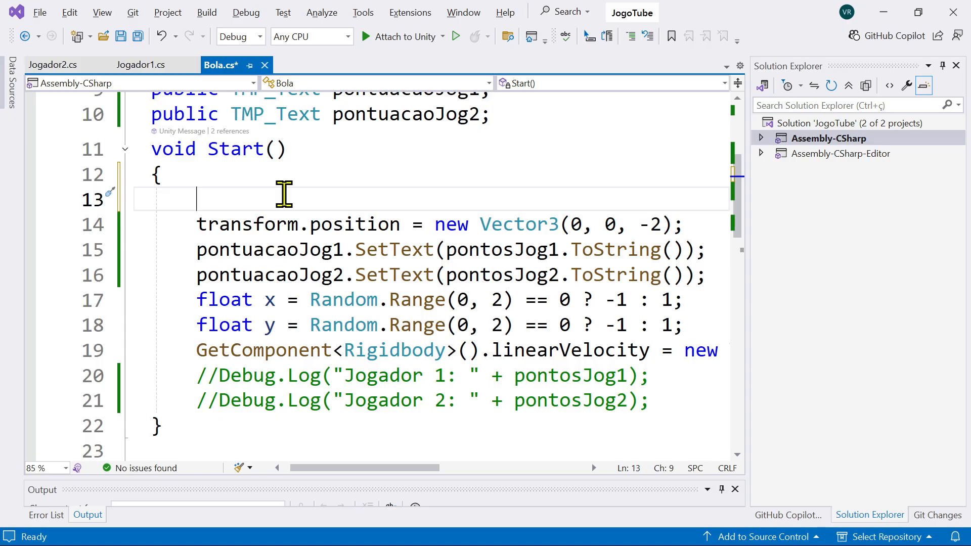
pyautogui.write('if(')
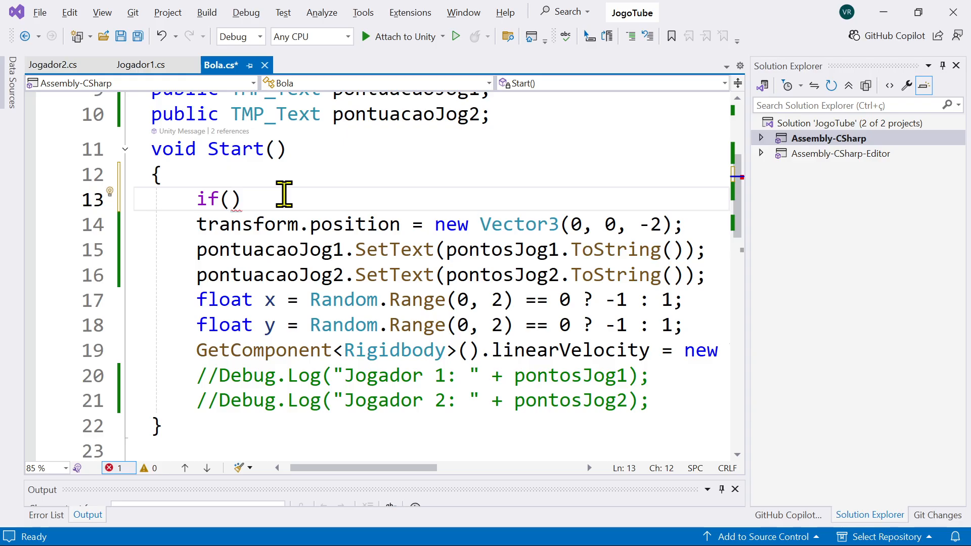
pyautogui.write('(')
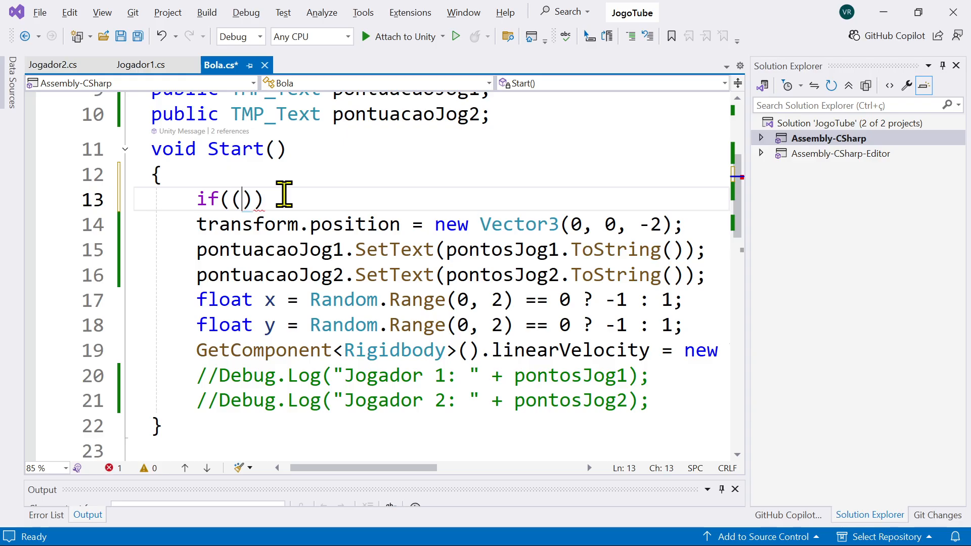
pyautogui.write(')')
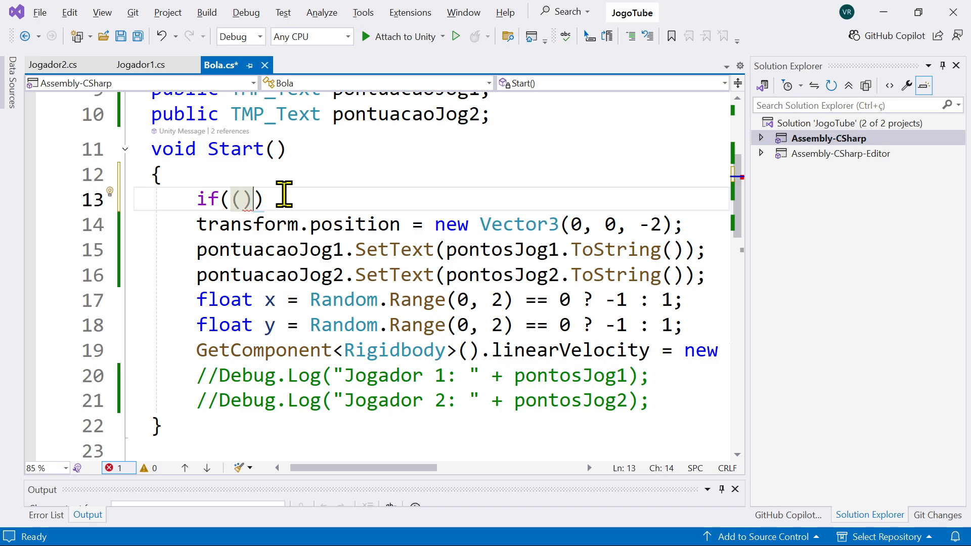
pyautogui.write('||')
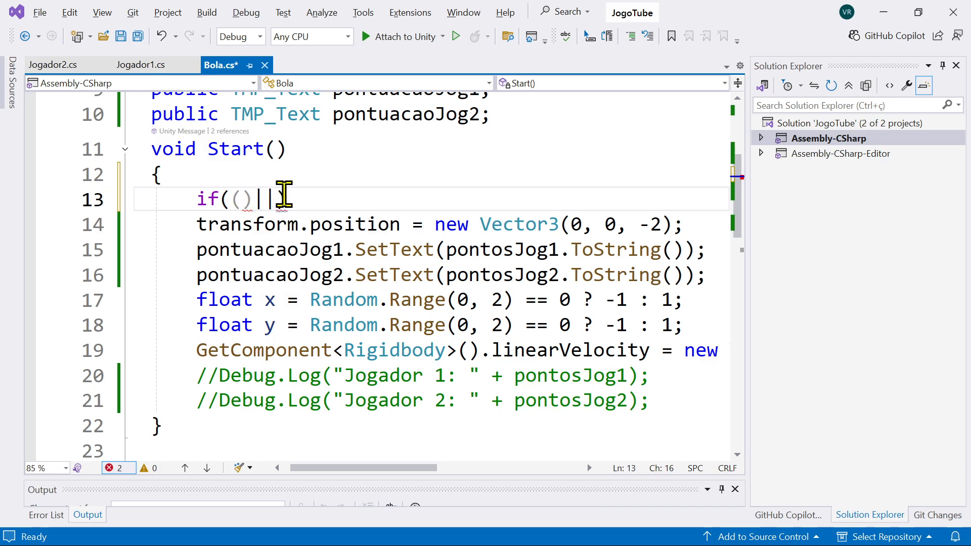
pyautogui.write('(')
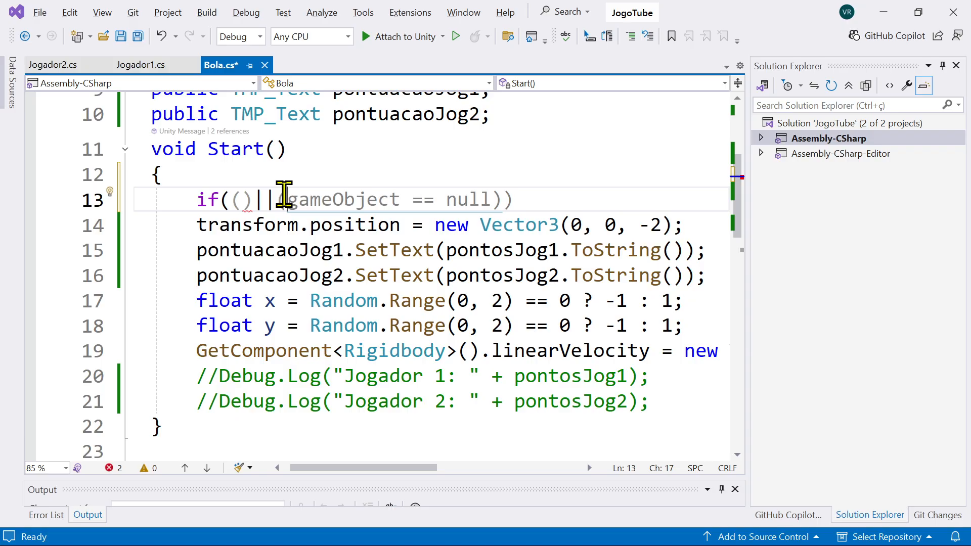
pyautogui.write(')')
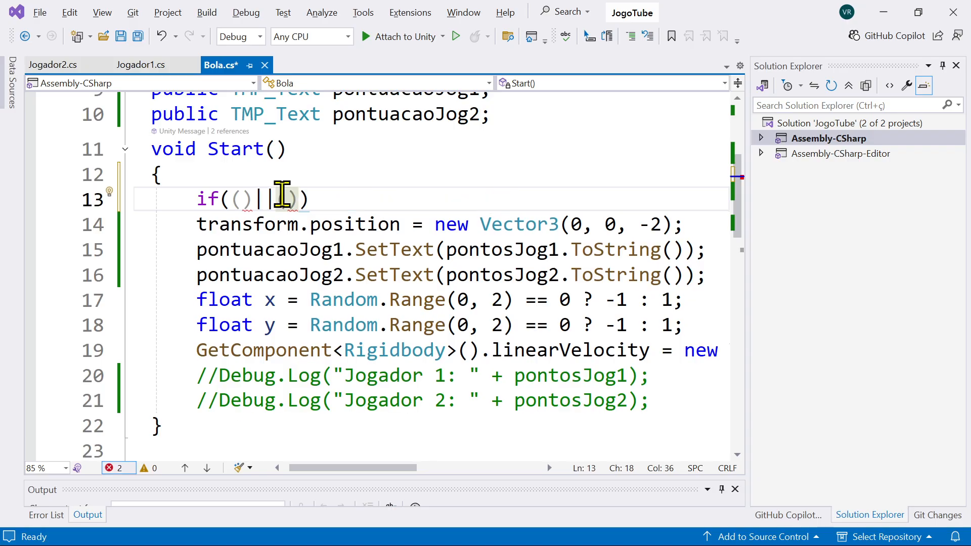
pyautogui.moveTo(275, 196); pyautogui.dragTo(258, 196)
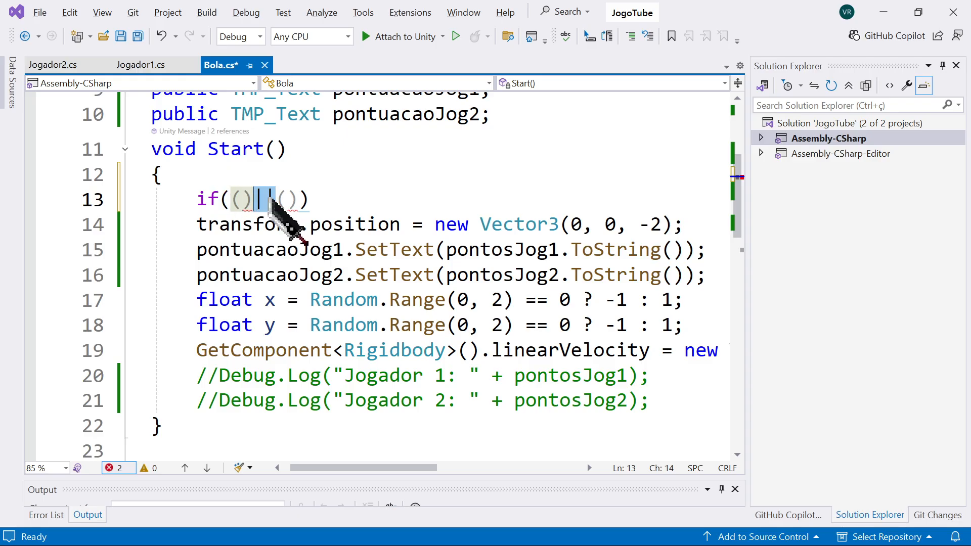
# Step: Fill in the first condition of the if statement as pontosJog1>=3
pyautogui.click(243, 199)
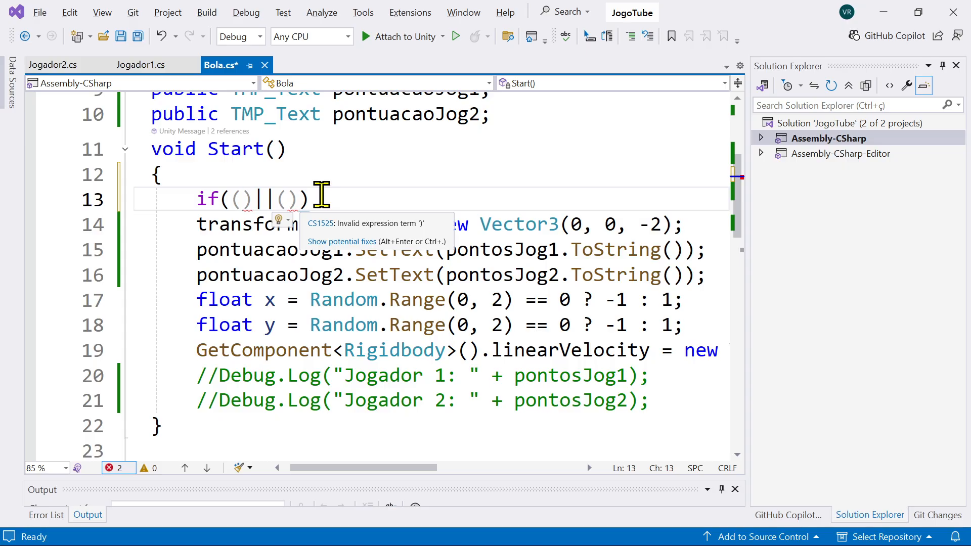
pyautogui.write('pontosJog1')
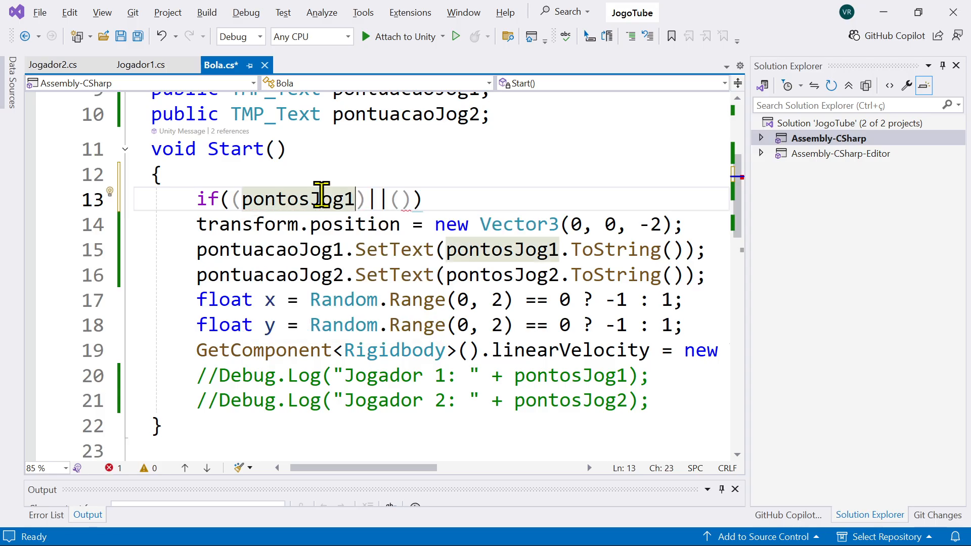
pyautogui.write('>=3')
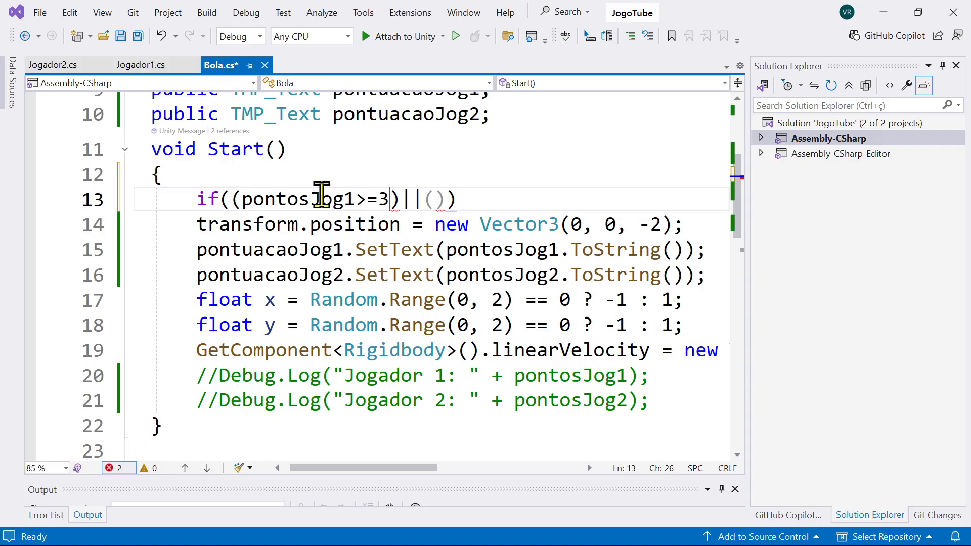
# Step: Fill in the second condition of the if statement as pontosJog2>=3
pyautogui.press('Right')
pyautogui.press('Right')
pyautogui.press('Right')
pyautogui.press('Right')
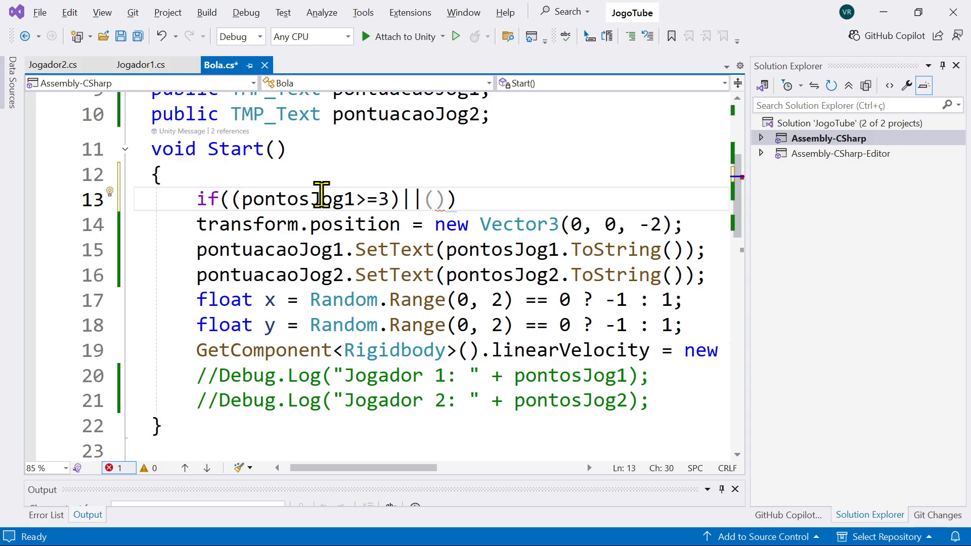
pyautogui.write('ponto')
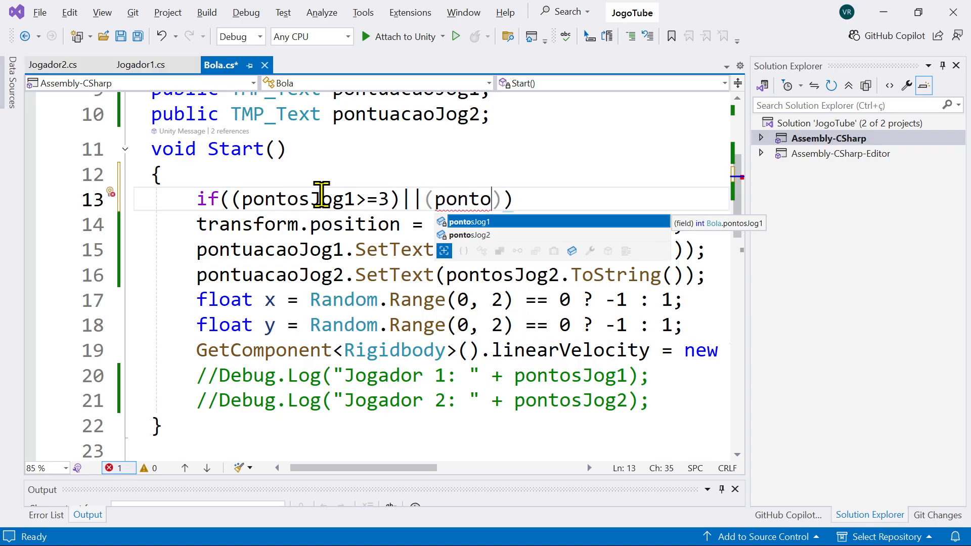
pyautogui.press('Down')
pyautogui.press('Tab')
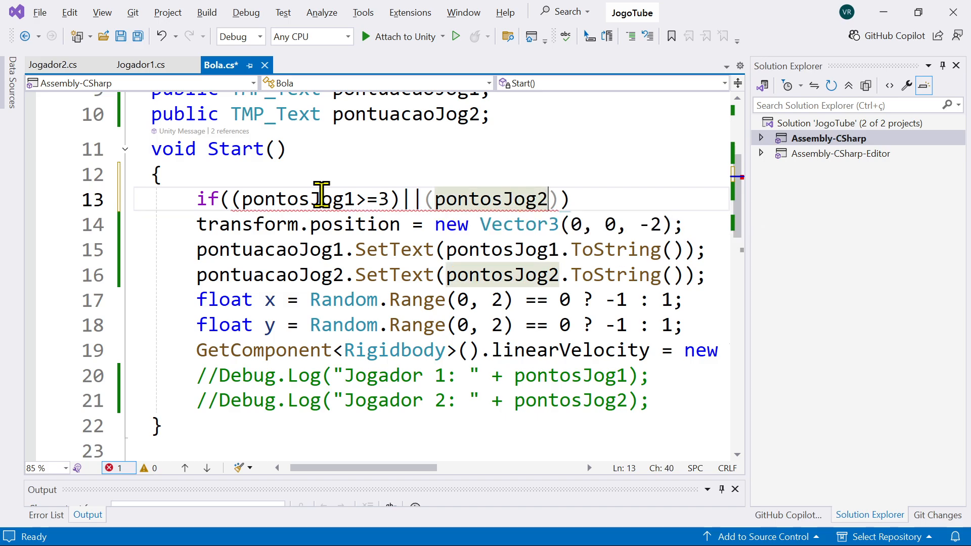
pyautogui.write('>-')
pyautogui.press('BackSpace')
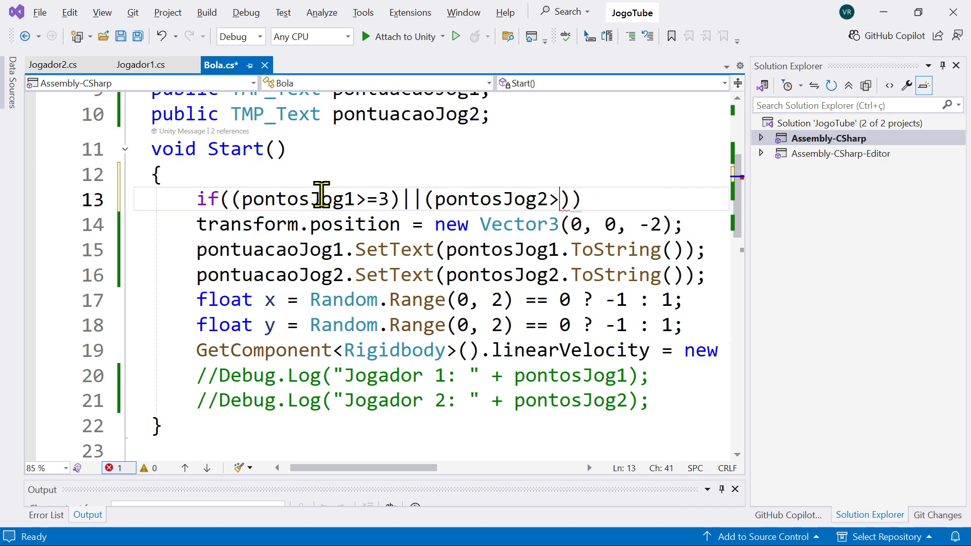
pyautogui.write('=3')
pyautogui.press('End')
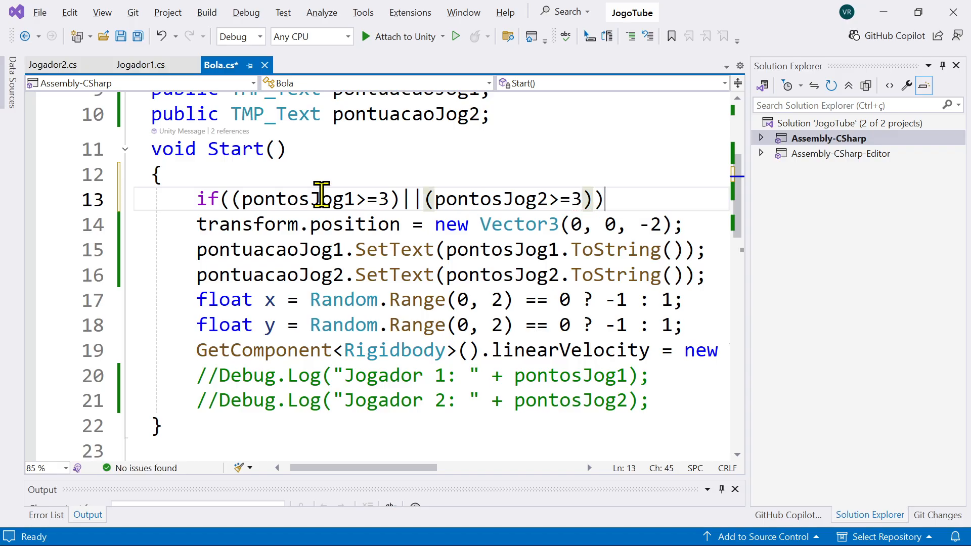
# Step: Add a braced block under the if statement that calls SceneManager.LoadScene("GameOver")
pyautogui.press('Return')
pyautogui.write('{')
pyautogui.press('Return')
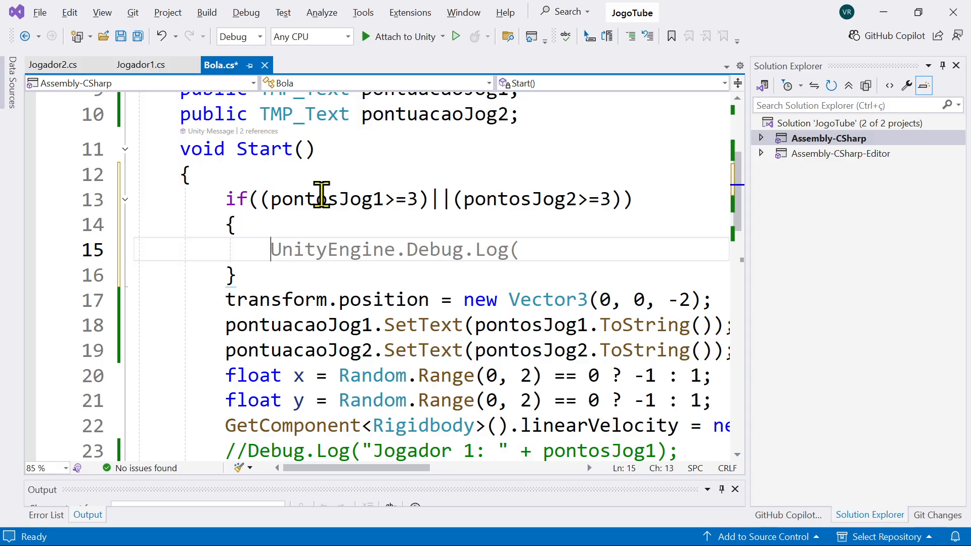
pyautogui.write('Sce')
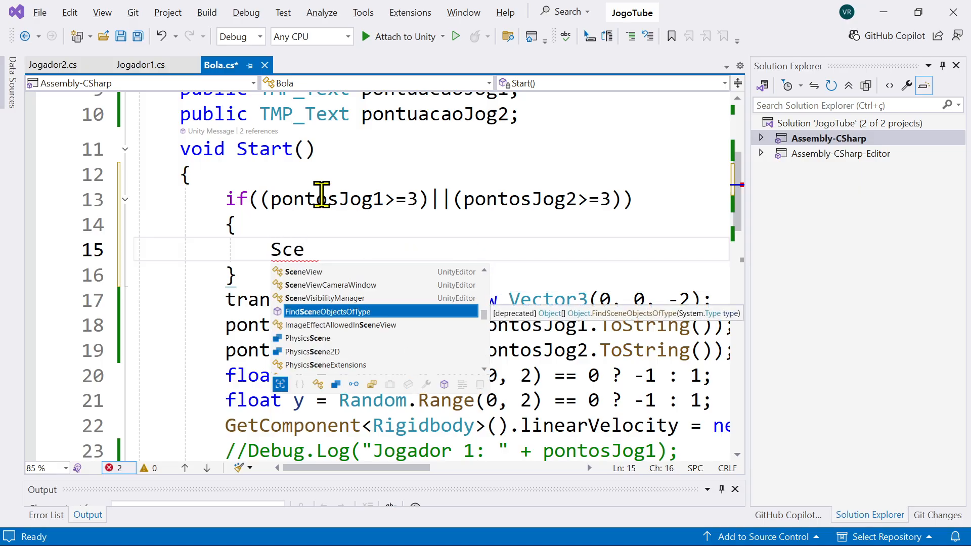
pyautogui.write('neMan')
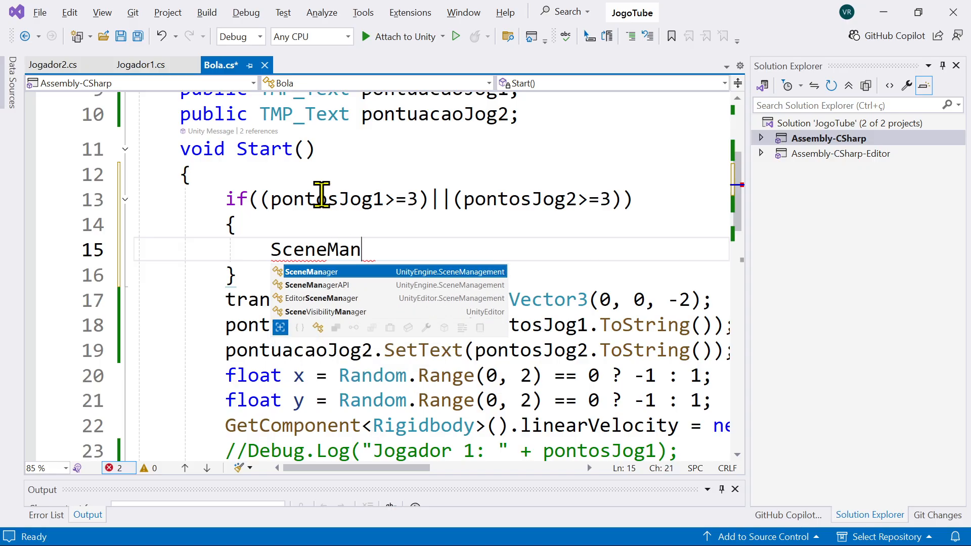
pyautogui.press('Tab')
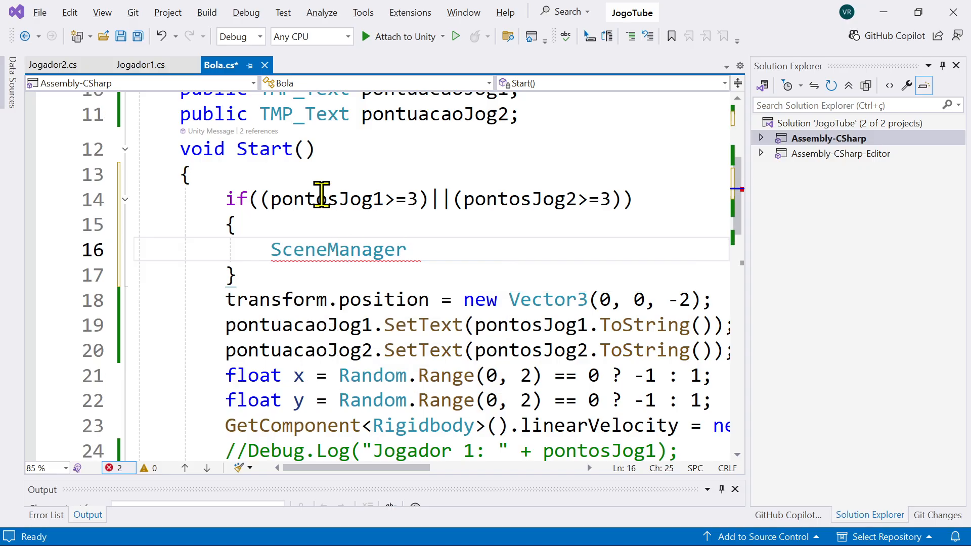
pyautogui.write('.')
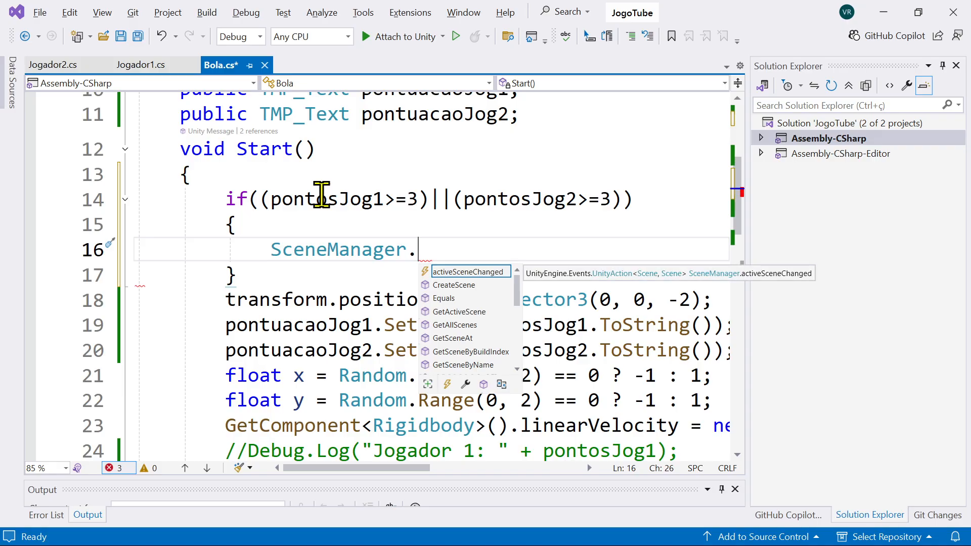
pyautogui.write('LoadScene')
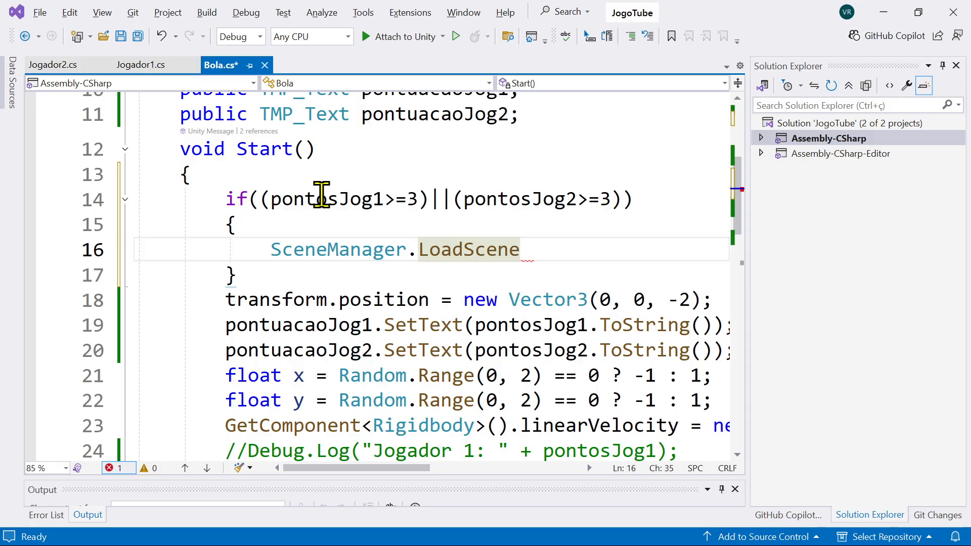
pyautogui.write('(')
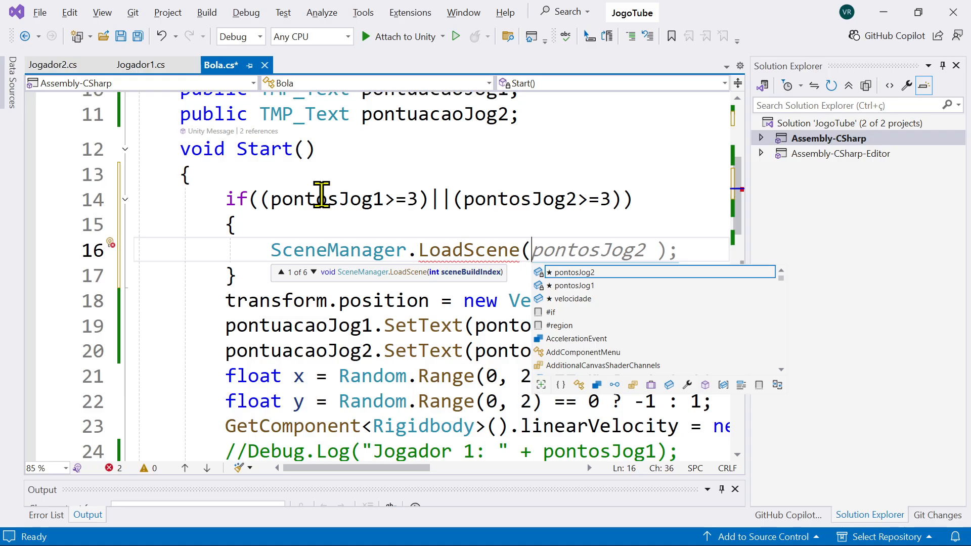
pyautogui.write('"GameOver')
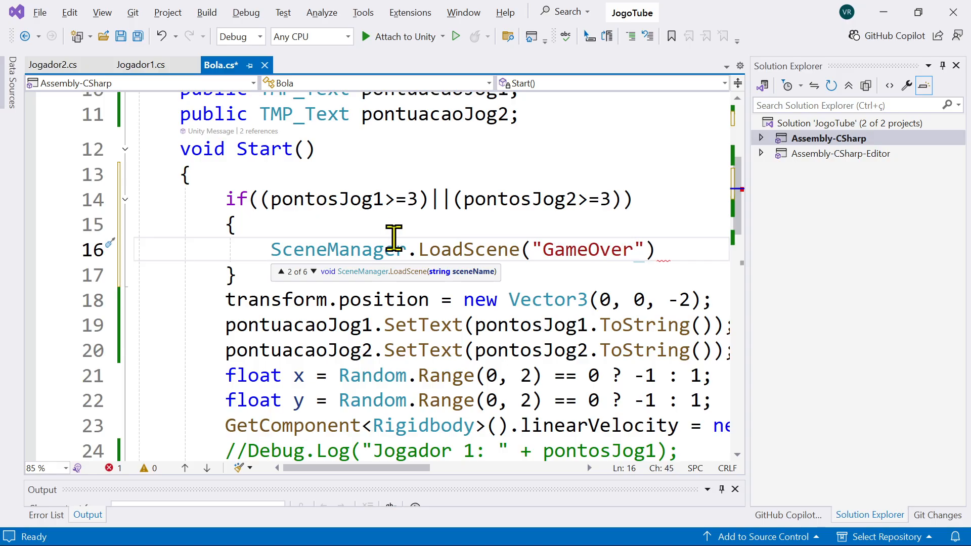
# Step: Check the GameOver scene's name in Unity, return to Visual Studio and end the LoadScene call with a semicolon
pyautogui.hotkey('alt', 'Tab')
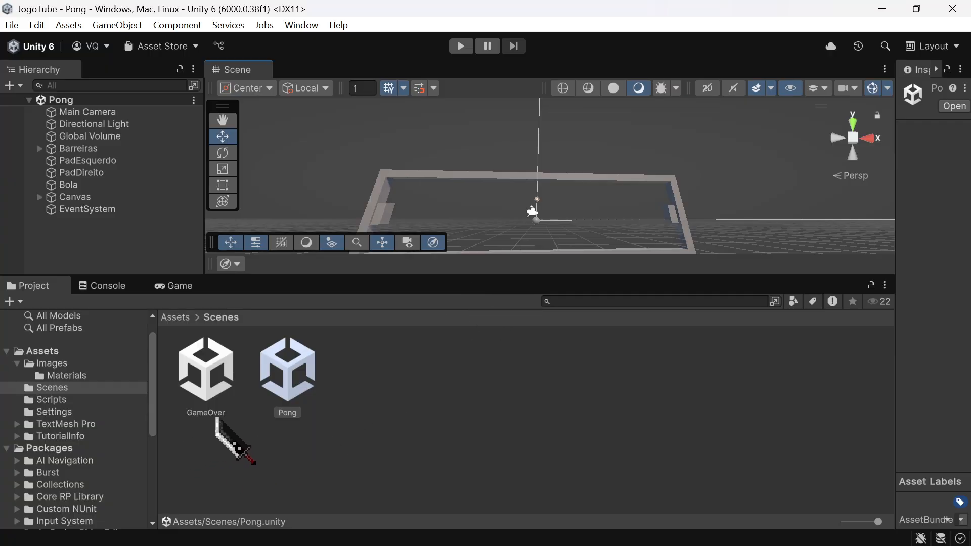
pyautogui.hotkey('alt', 'Tab')
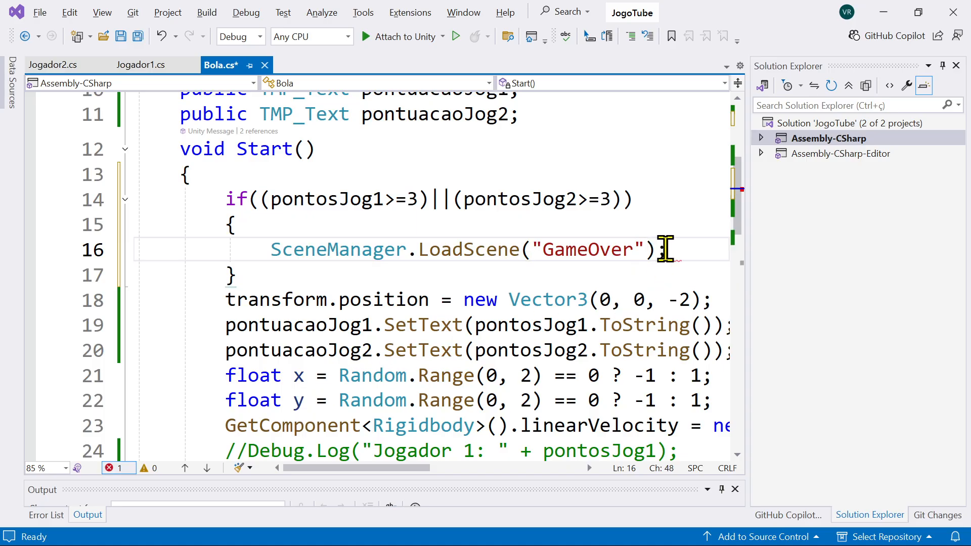
pyautogui.click(597, 245)
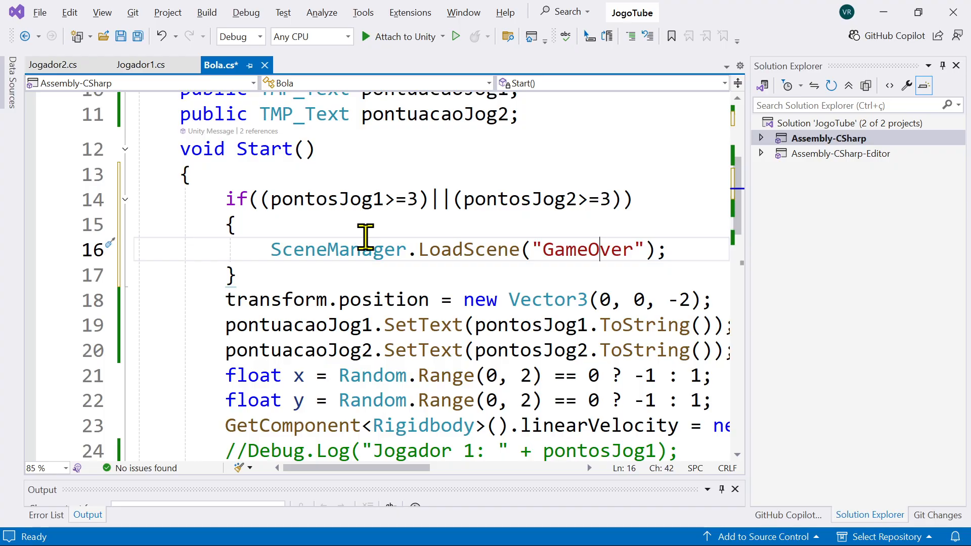
# Step: Review the if condition and the LoadScene call in Start, and save the Bola script
pyautogui.scroll(2, 310, 218)
pyautogui.scroll(-1, 310, 219)
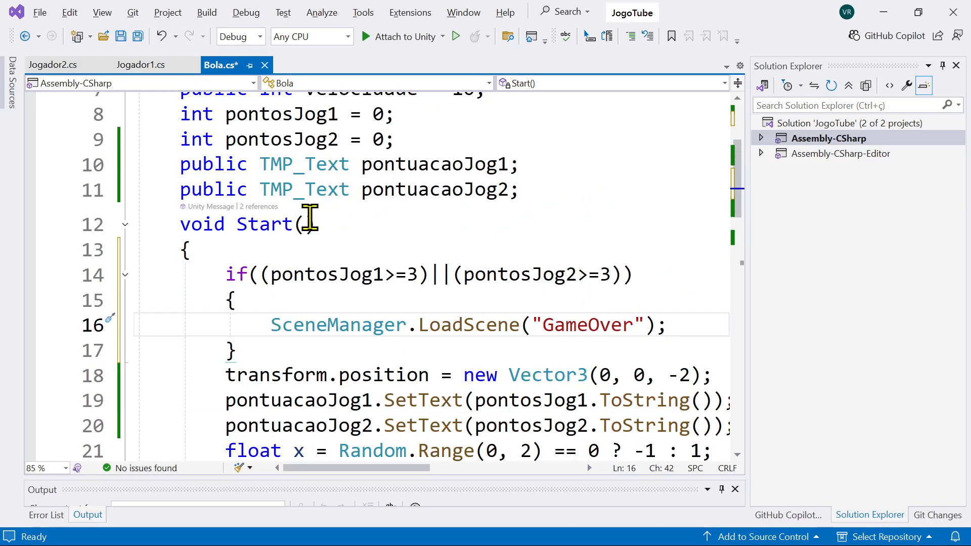
pyautogui.click(250, 352)
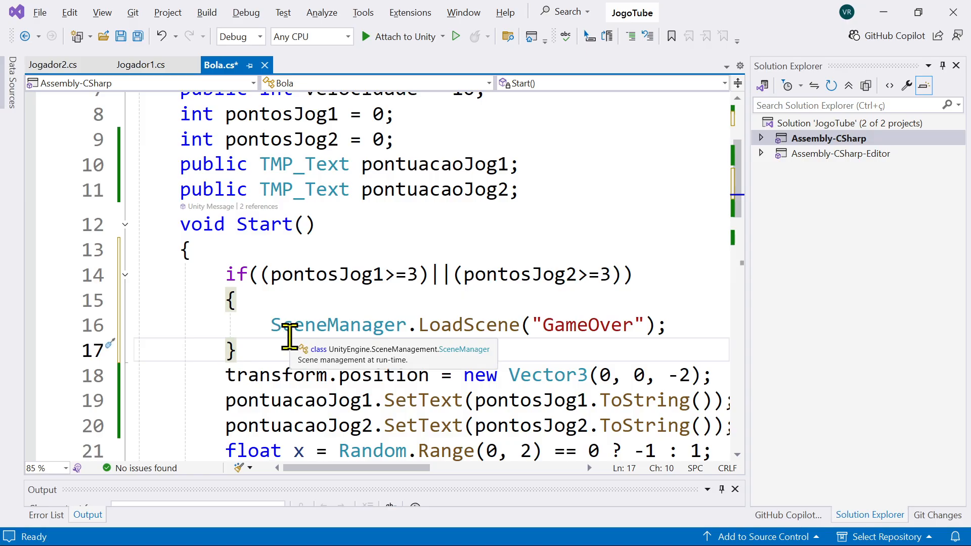
pyautogui.moveTo(366, 276); pyautogui.dragTo(452, 276)
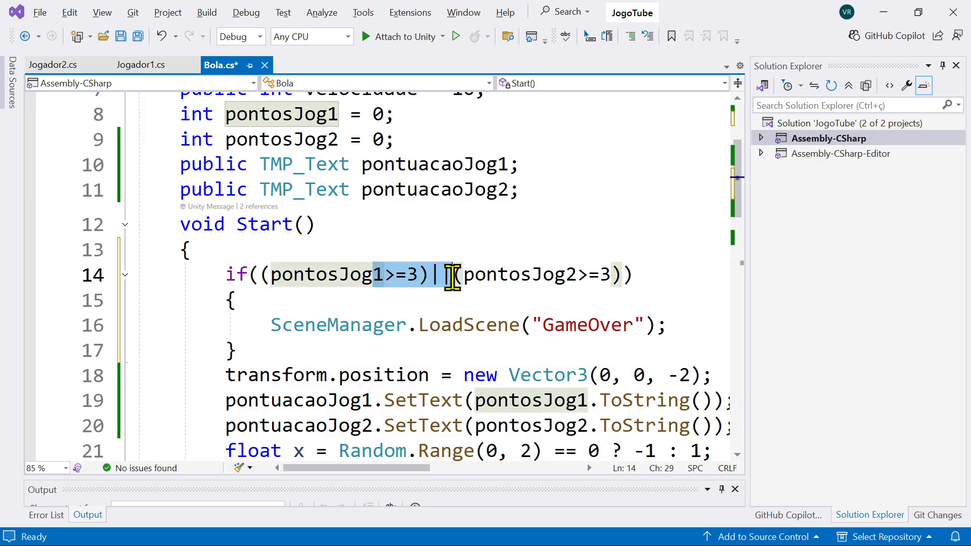
pyautogui.click(594, 273)
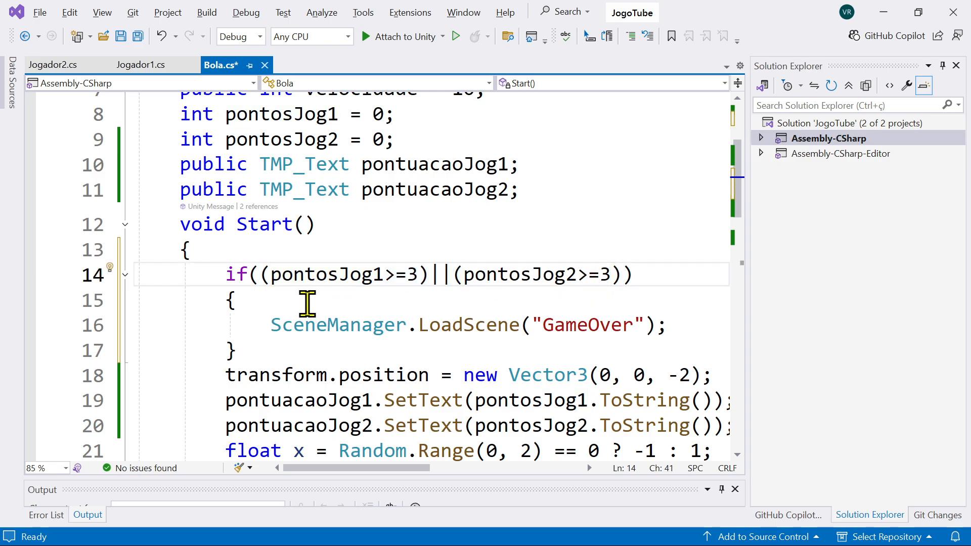
pyautogui.click(568, 326)
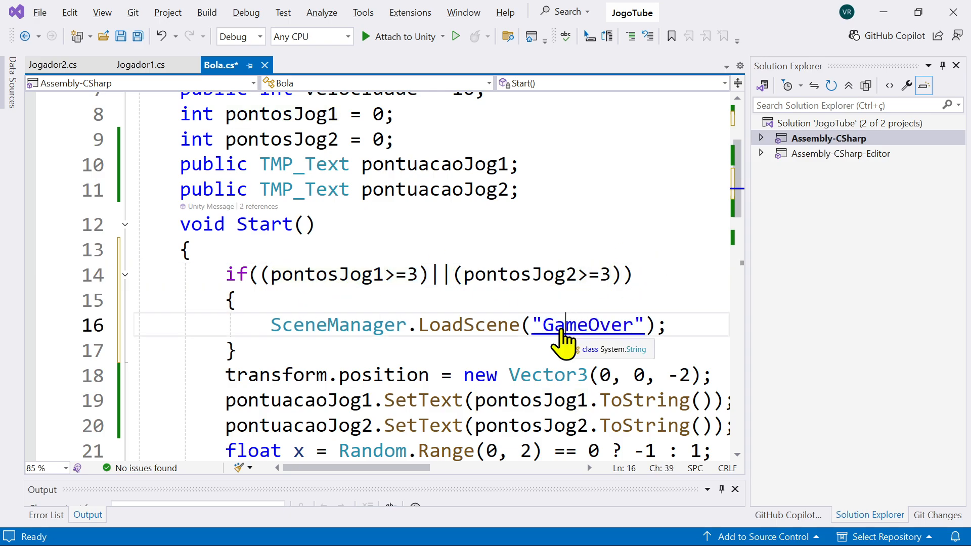
pyautogui.hotkey('ctrl', 's')
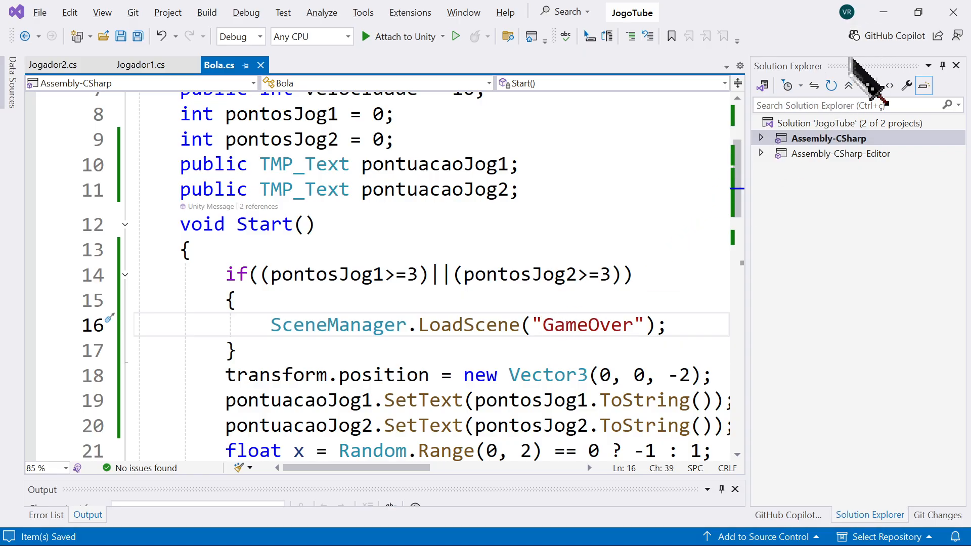
# Step: Switch to Unity and open the shared Scene List in Build Profiles, keeping the scene assets accessible
pyautogui.click(882, 12)
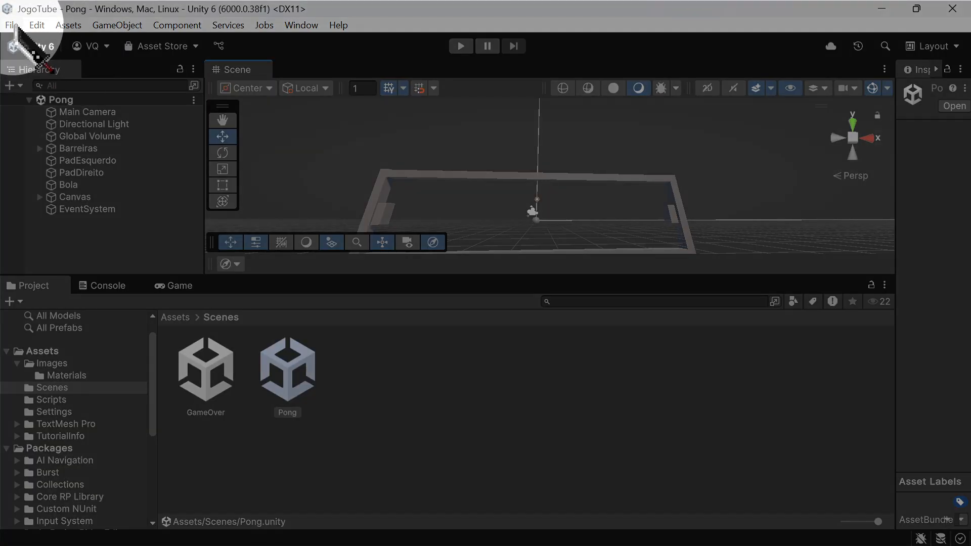
pyautogui.click(12, 25)
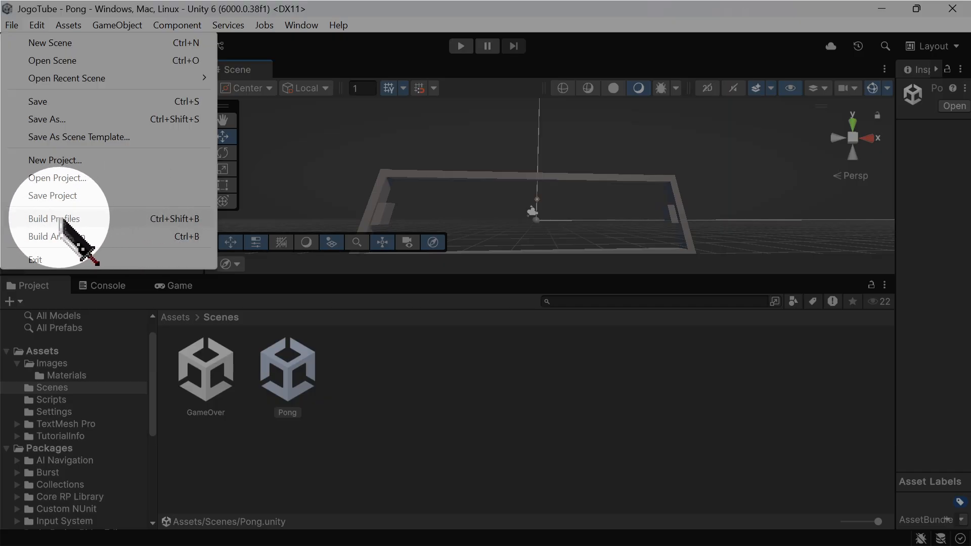
pyautogui.click(60, 218)
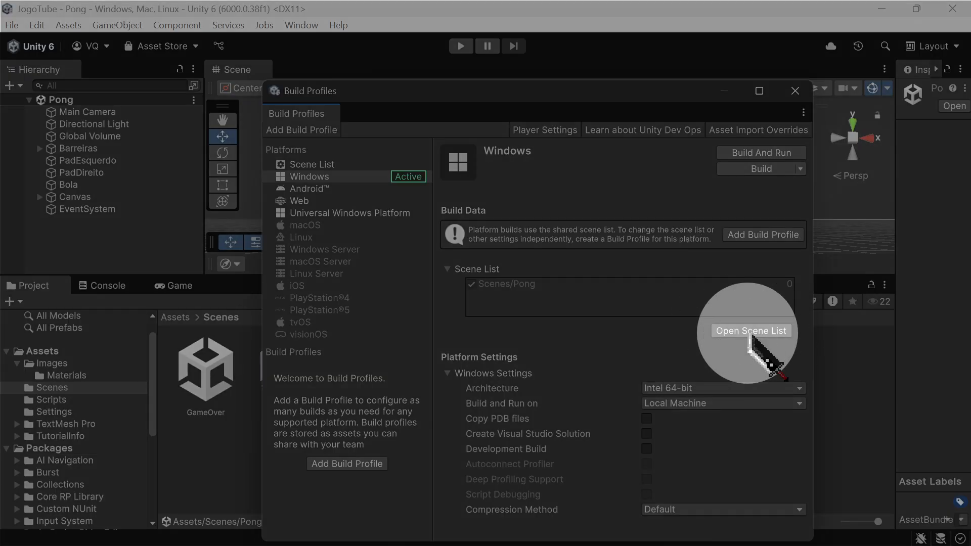
pyautogui.click(751, 332)
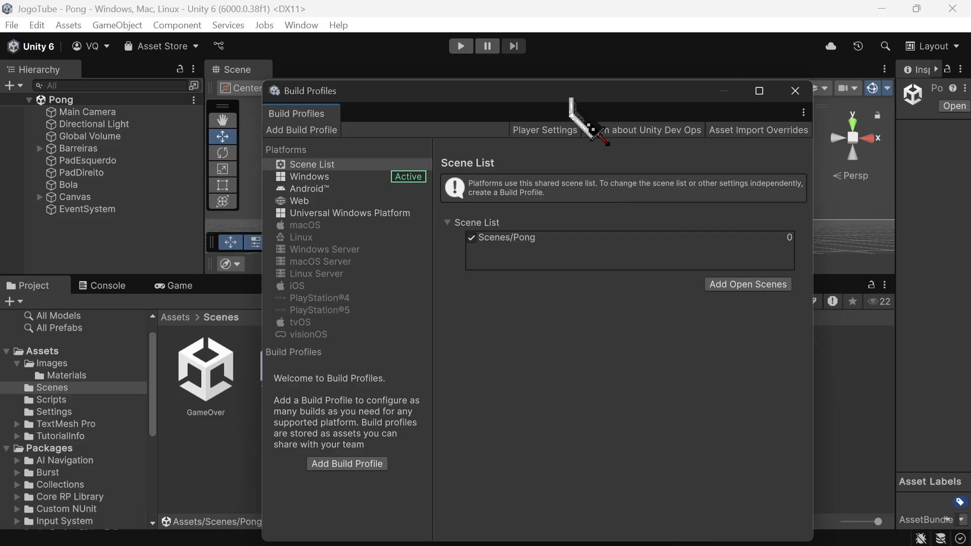
pyautogui.moveTo(569, 96); pyautogui.dragTo(662, 155)
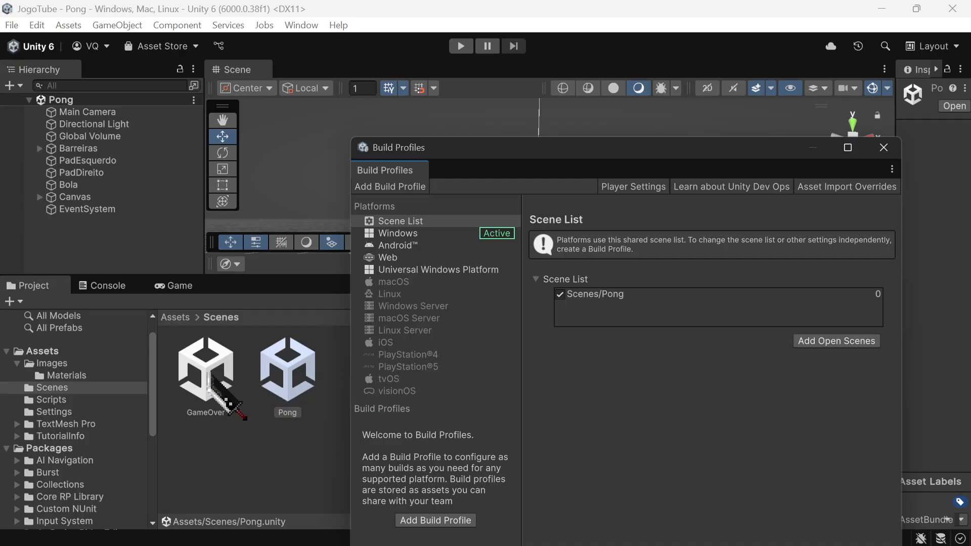
# Step: Open the GameOver scene, add it to the build's Scene List and close Build Profiles
pyautogui.doubleClick(209, 375)
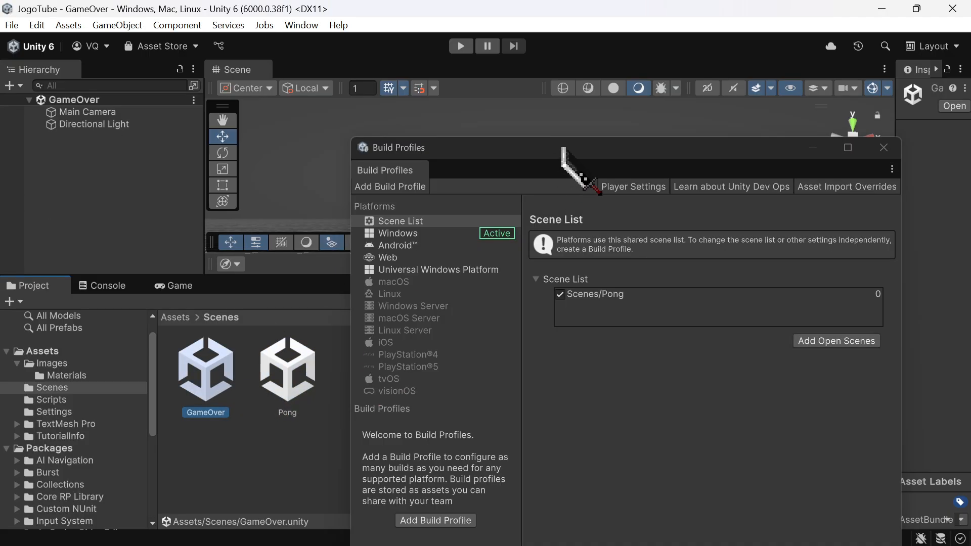
pyautogui.moveTo(565, 154); pyautogui.dragTo(449, 321)
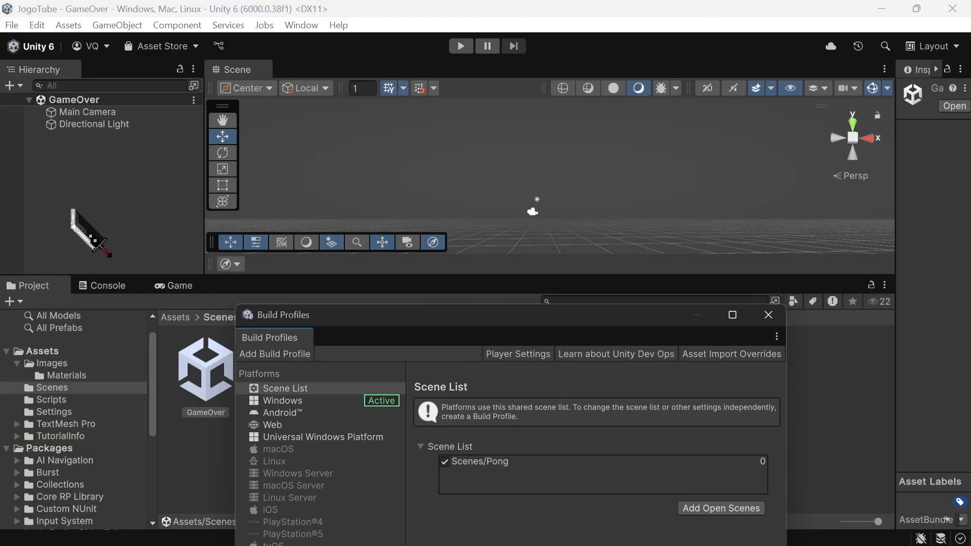
pyautogui.moveTo(531, 320); pyautogui.dragTo(515, 153)
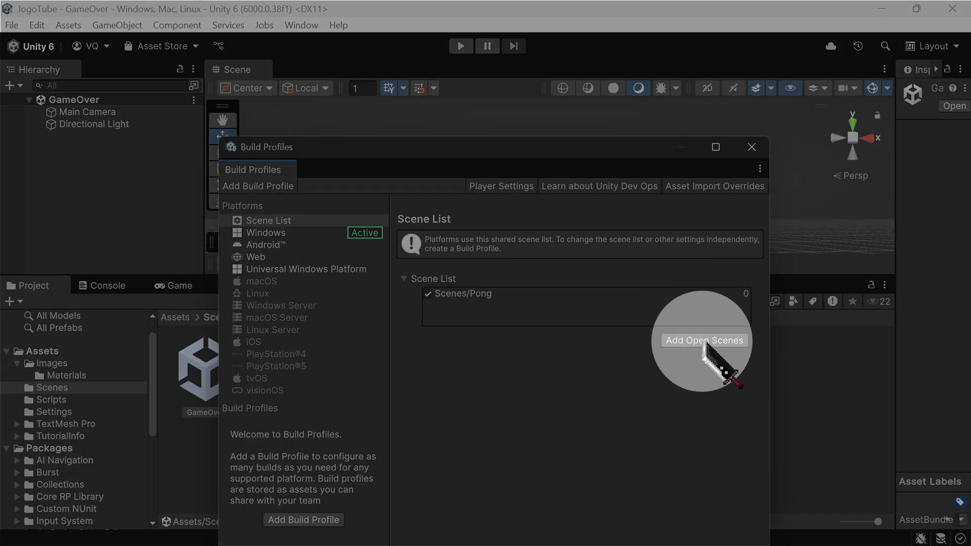
pyautogui.click(705, 340)
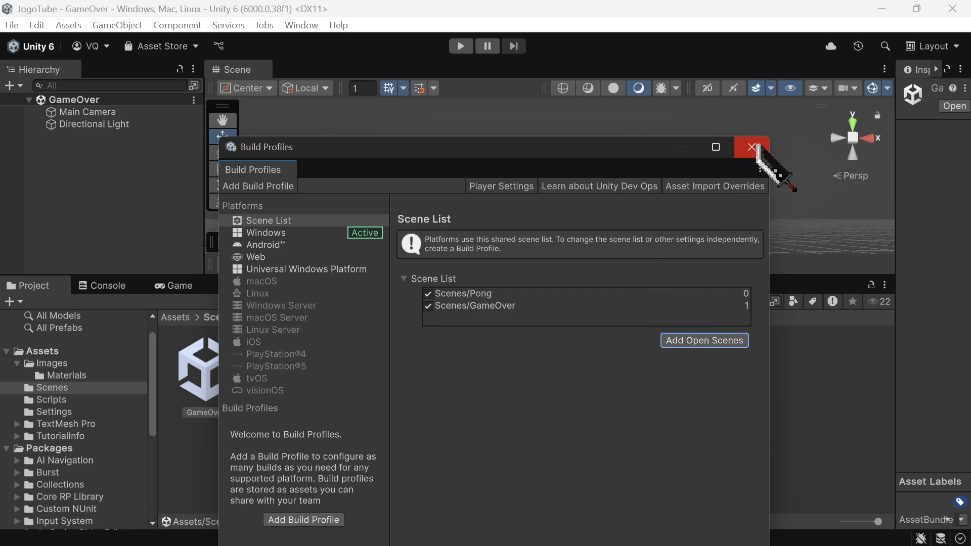
pyautogui.click(752, 146)
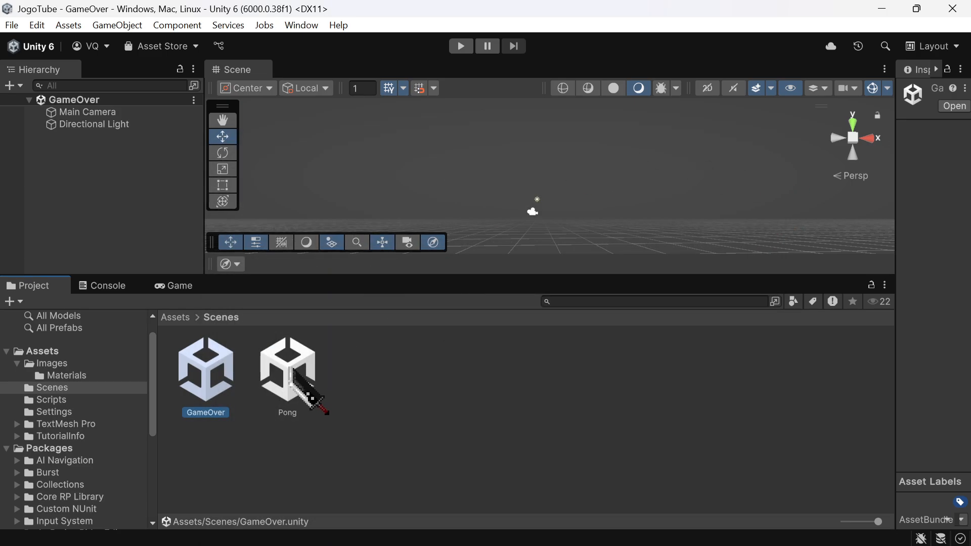
# Step: Reopen the Pong scene and playtest the match with the paddles until the GameOver scene loads, ending Play mode
pyautogui.doubleClick(292, 371)
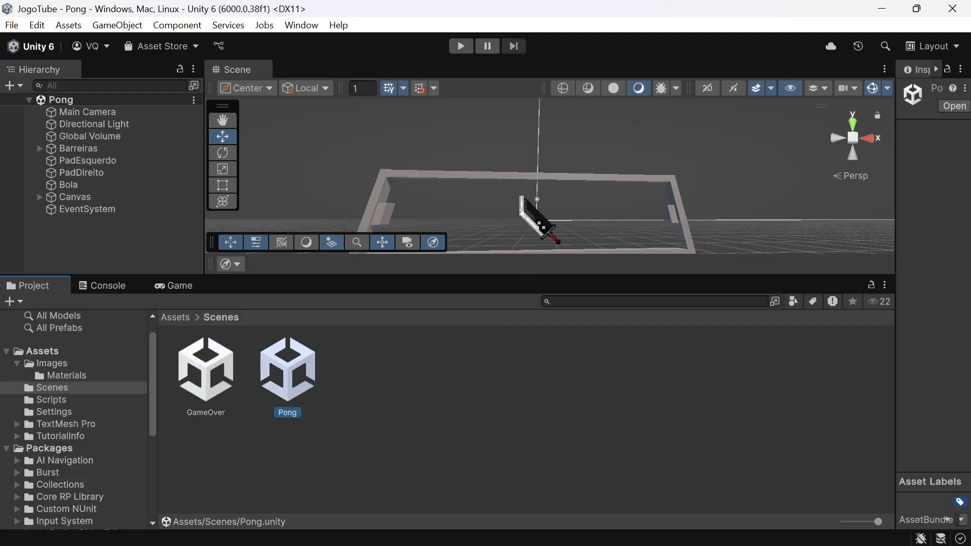
pyautogui.click(461, 46)
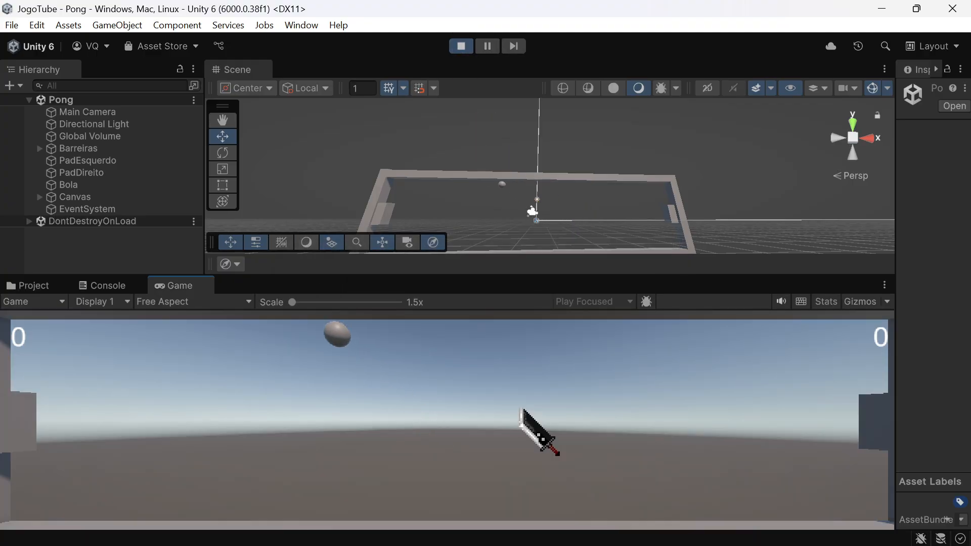
pyautogui.press('s')
pyautogui.press('w')
pyautogui.press('s')
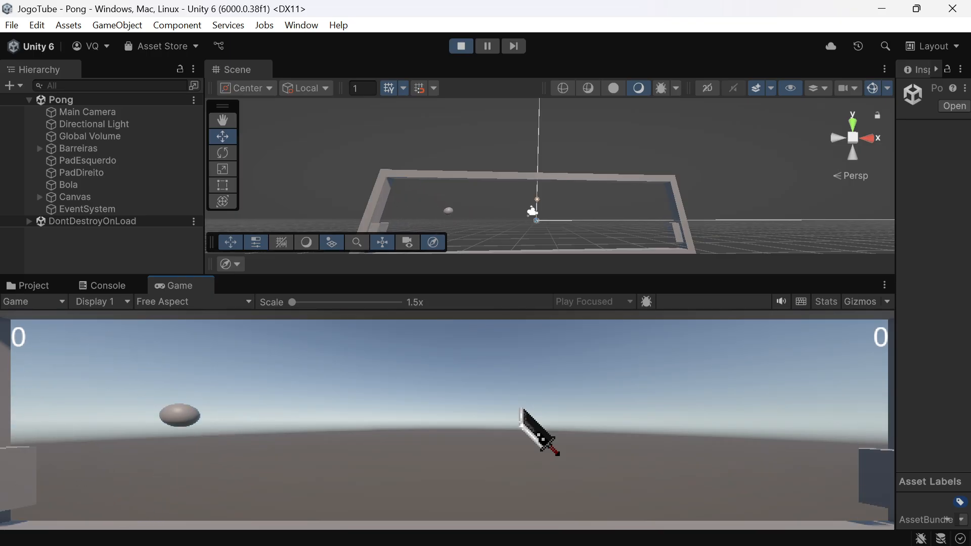
pyautogui.press('w')
pyautogui.press('s')
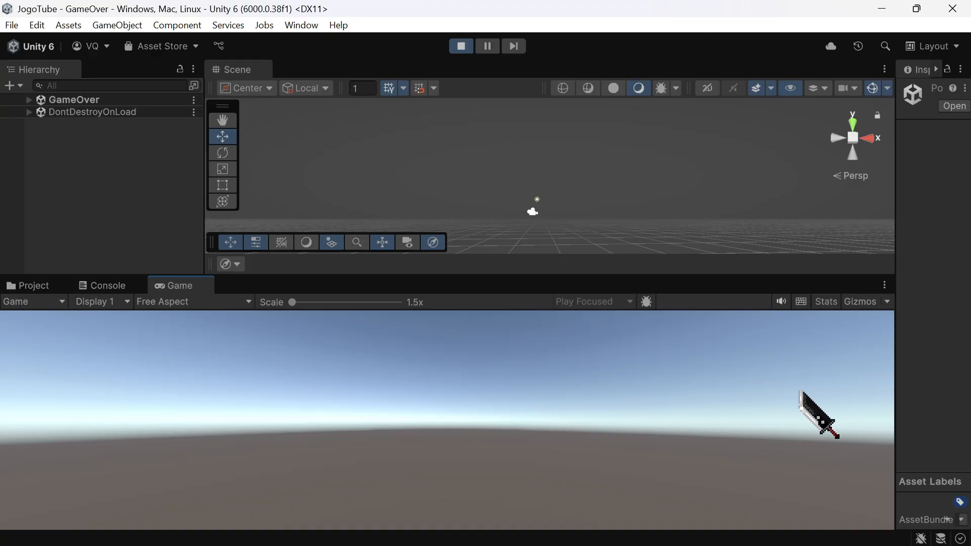
pyautogui.click(460, 46)
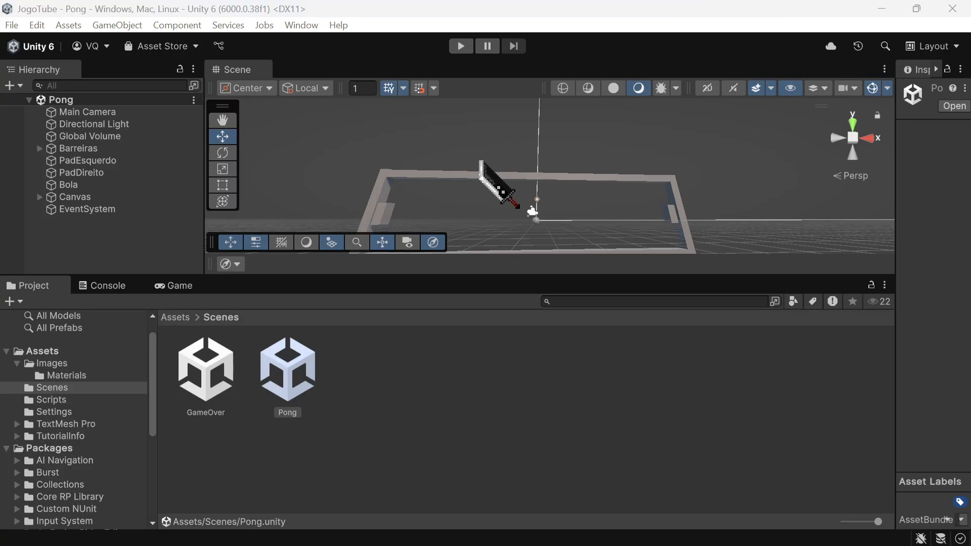
# Step: Return to Visual Studio and examine the score condition and the GameOver LoadScene call in the Bola script, saving the file
pyautogui.hotkey('alt', 'Tab')
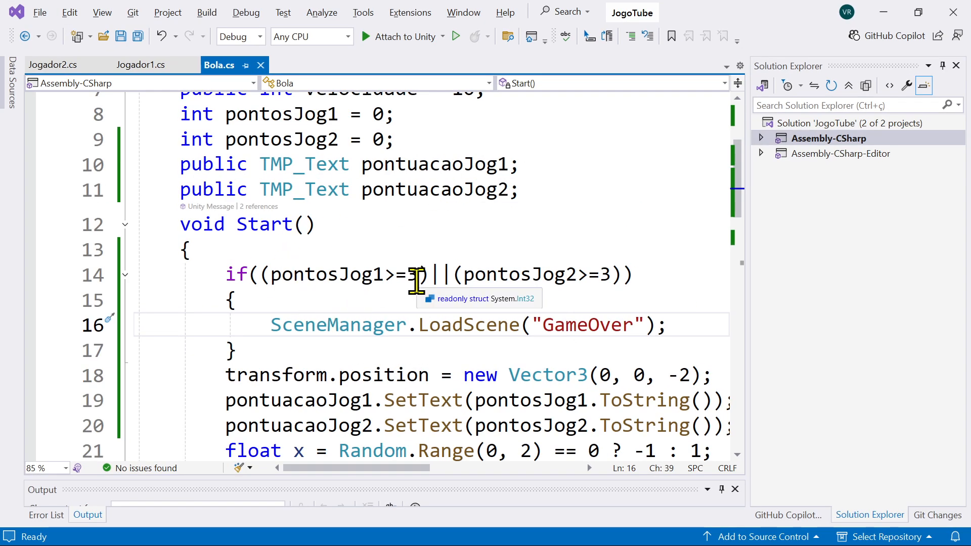
pyautogui.scroll(-2, 415, 277)
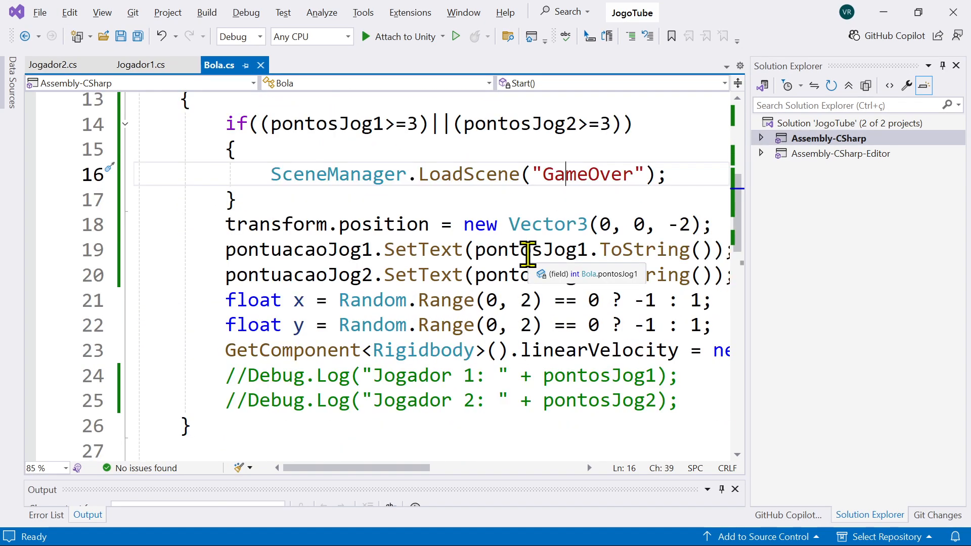
pyautogui.scroll(4, 528, 257)
pyautogui.scroll(-3, 529, 256)
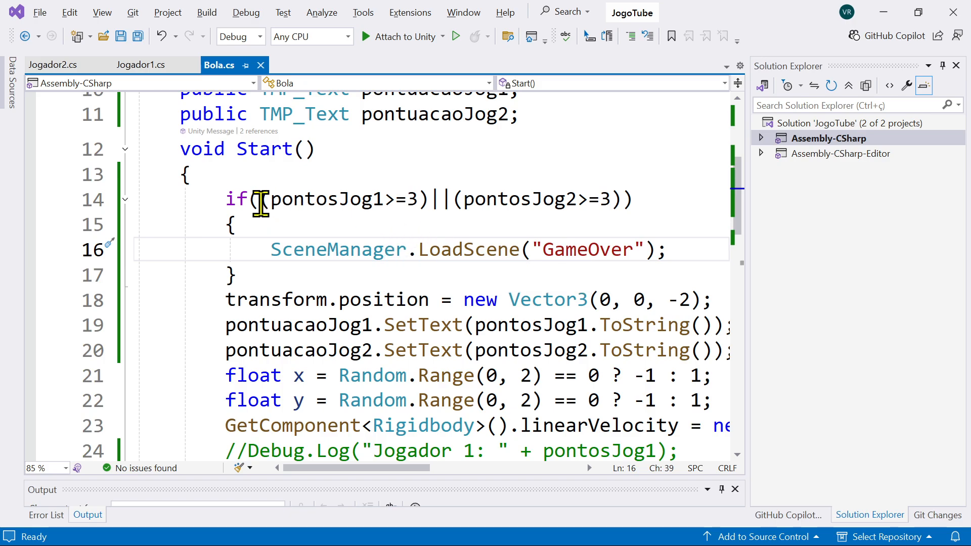
pyautogui.moveTo(261, 204); pyautogui.dragTo(596, 203)
pyautogui.moveTo(620, 201); pyautogui.dragTo(624, 201)
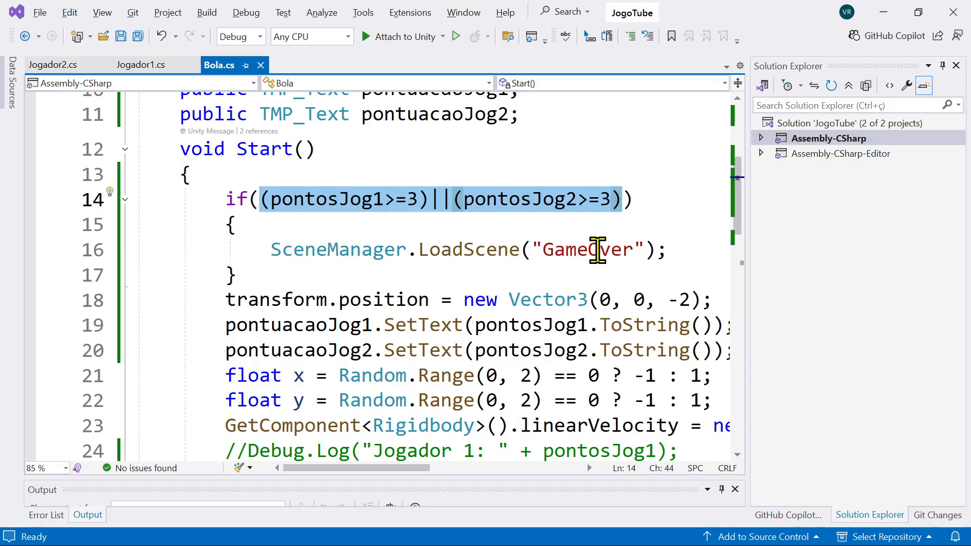
pyautogui.click(611, 251)
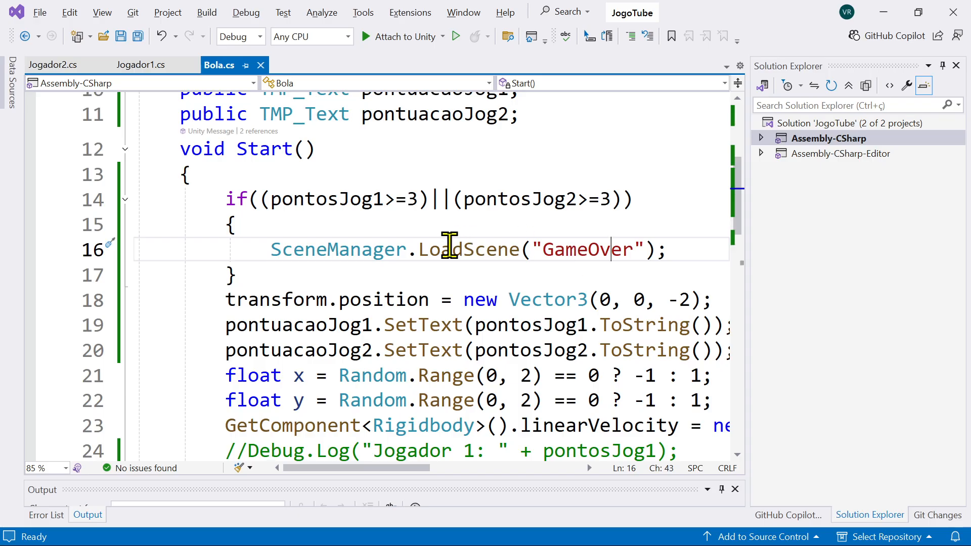
pyautogui.moveTo(429, 249); pyautogui.dragTo(658, 251)
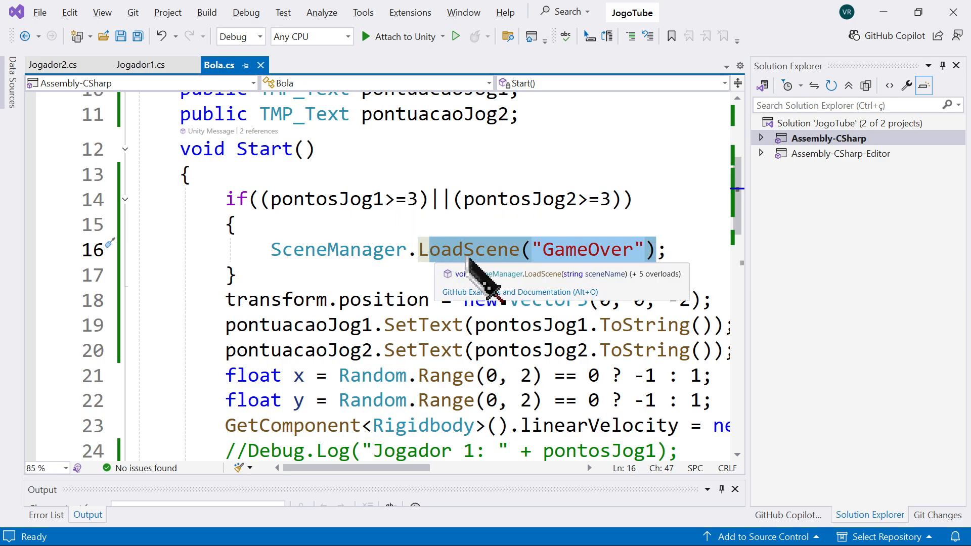
pyautogui.click(468, 253)
pyautogui.hotkey('ctrl', 's')
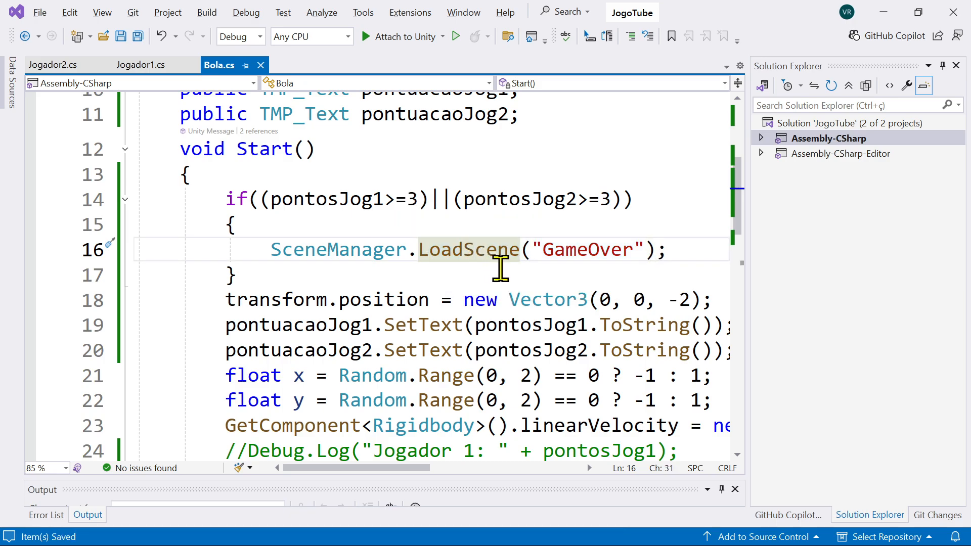
# Step: Switch back to Unity and select the Bola object in the Pong scene
pyautogui.hotkey('alt', 'Tab')
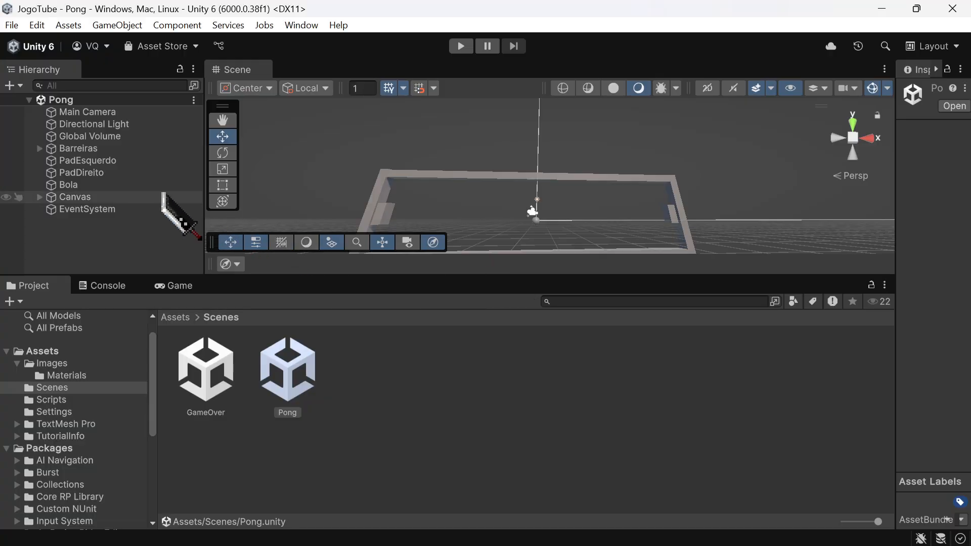
pyautogui.click(150, 184)
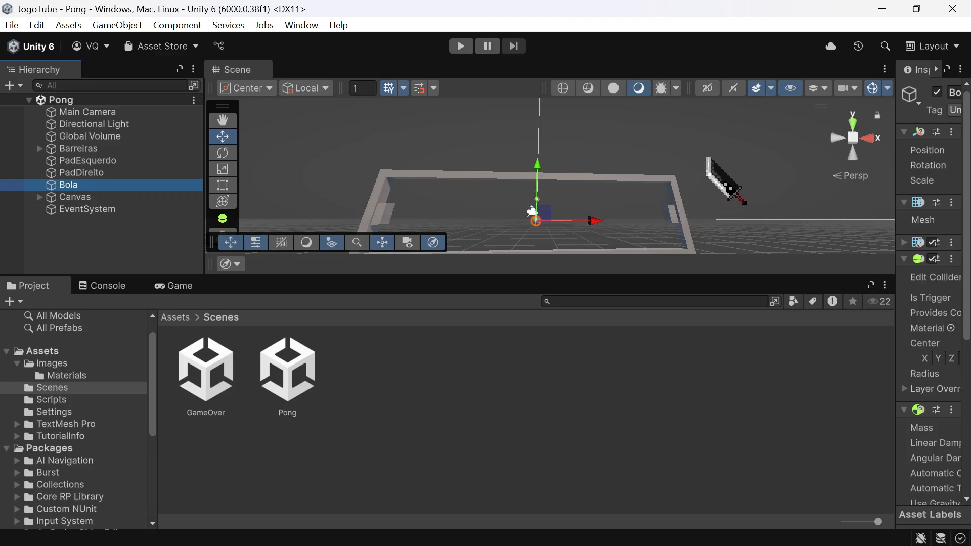
pyautogui.moveTo(728, 177); pyautogui.dragTo(683, 206, button='right')
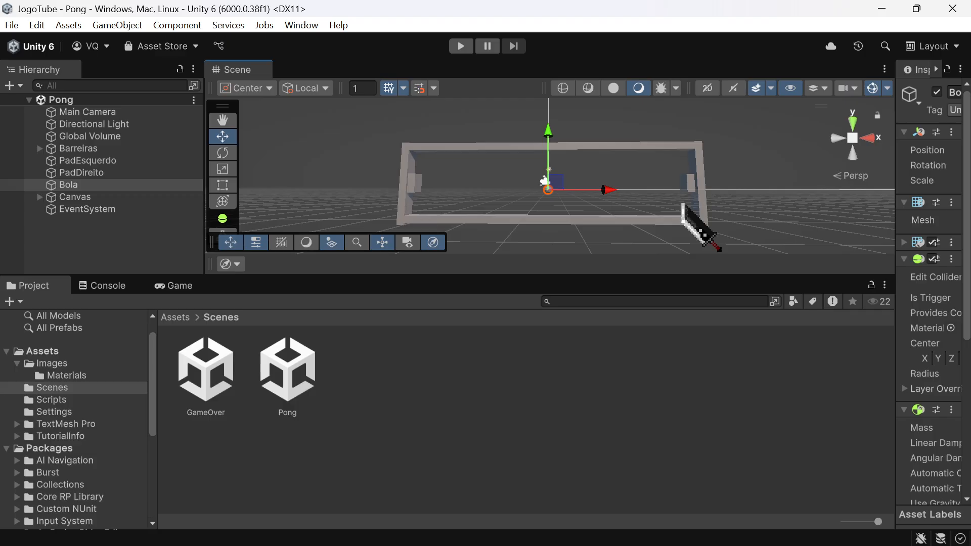